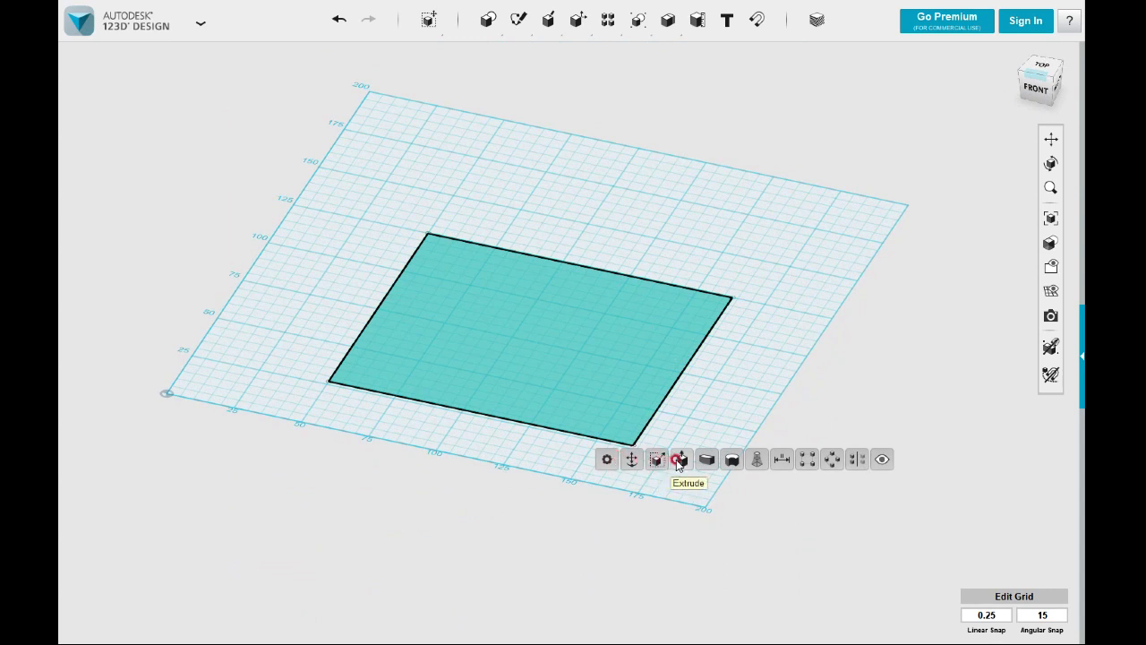
Extrude the rectangle on the grid 15 mm upwards into a solid block
{"action": "type", "text": "15"}
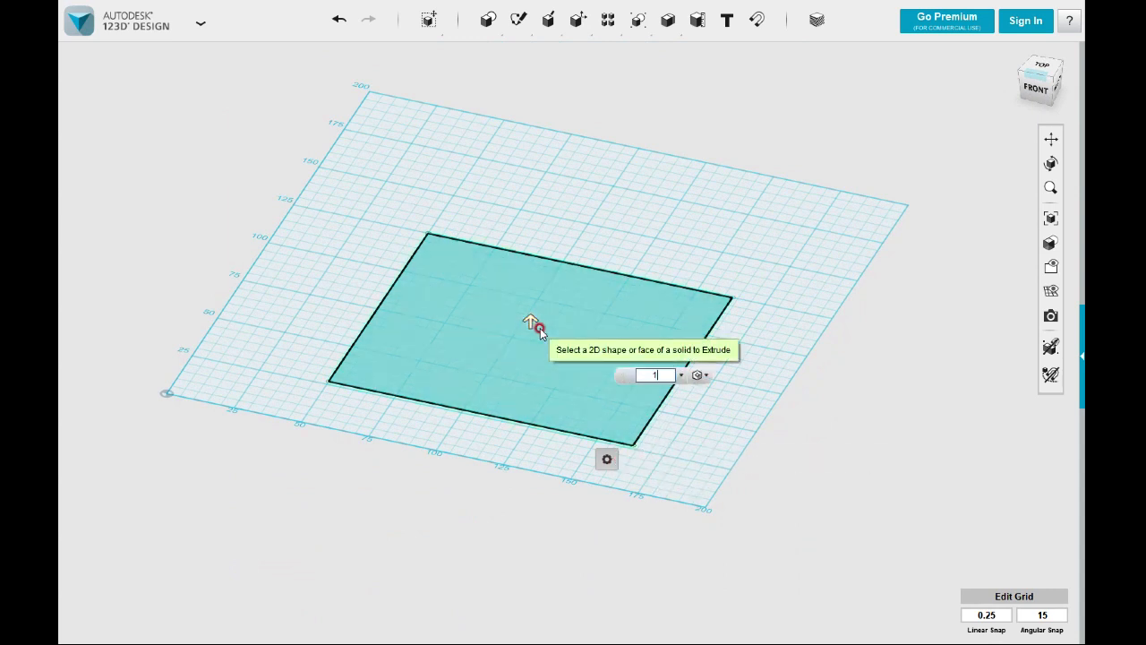
{"action": "key", "text": "Return"}
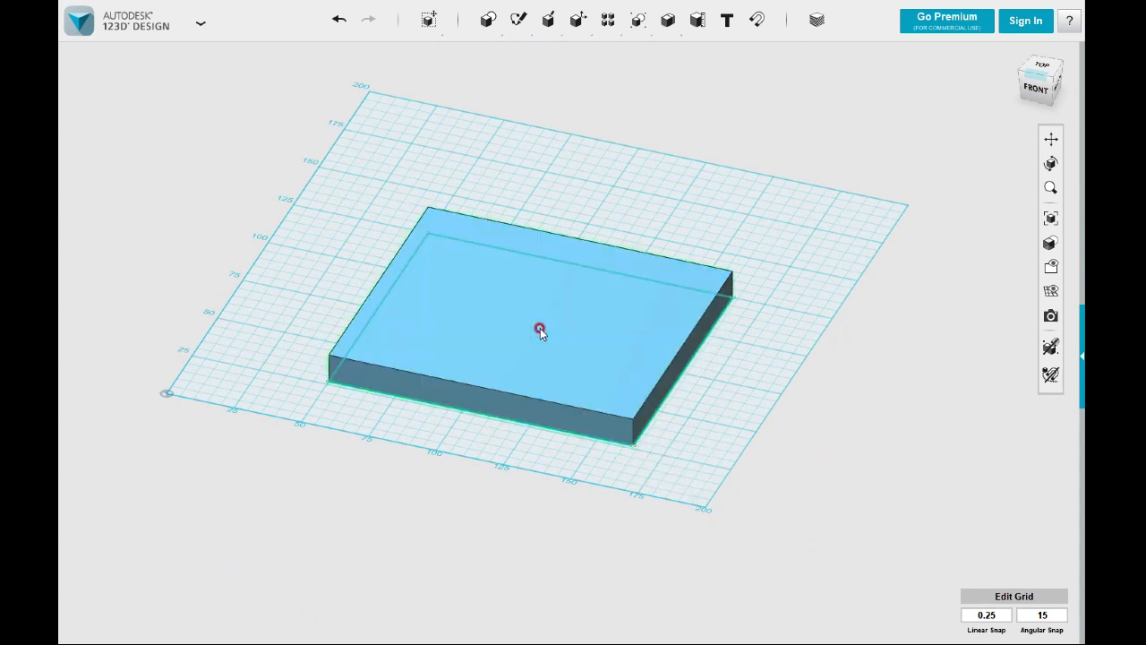
{"action": "right_click_drag", "start_coordinate": [717, 422], "coordinate": [771, 426]}
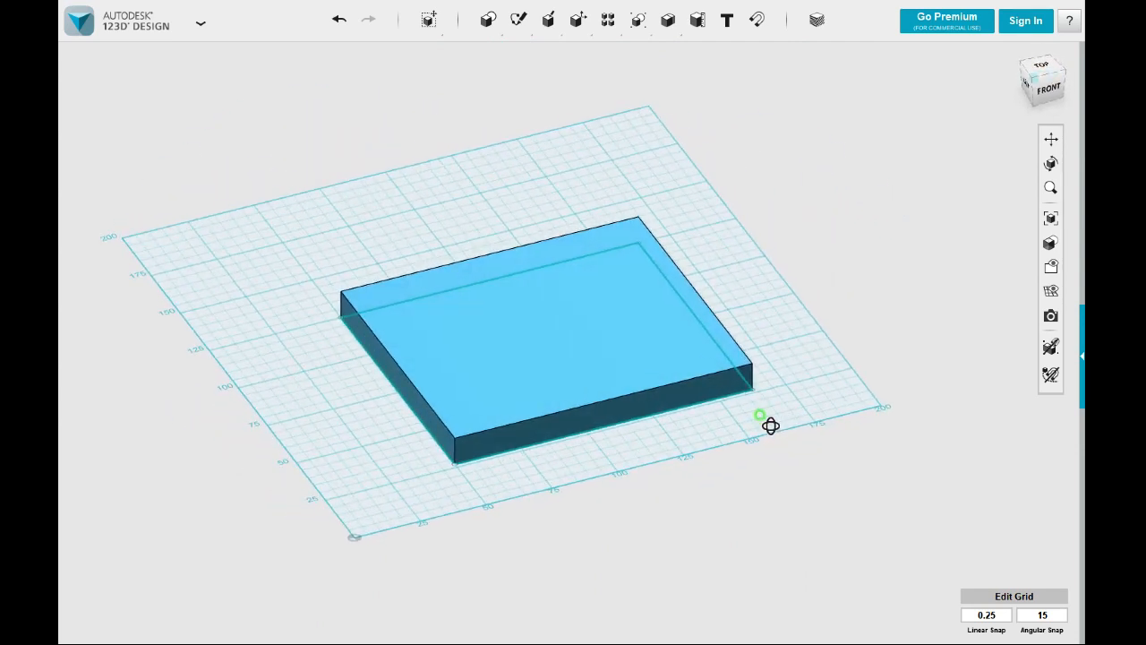
{"action": "mouse_move", "coordinate": [504, 361]}
{"action": "right_mouse_down"}
{"action": "mouse_move", "coordinate": [714, 424]}
{"action": "mouse_move", "coordinate": [685, 433]}
{"action": "mouse_move", "coordinate": [653, 241]}
{"action": "right_mouse_up"}
{"action": "left_click", "coordinate": [519, 18]}
{"action": "left_click", "coordinate": [520, 53]}
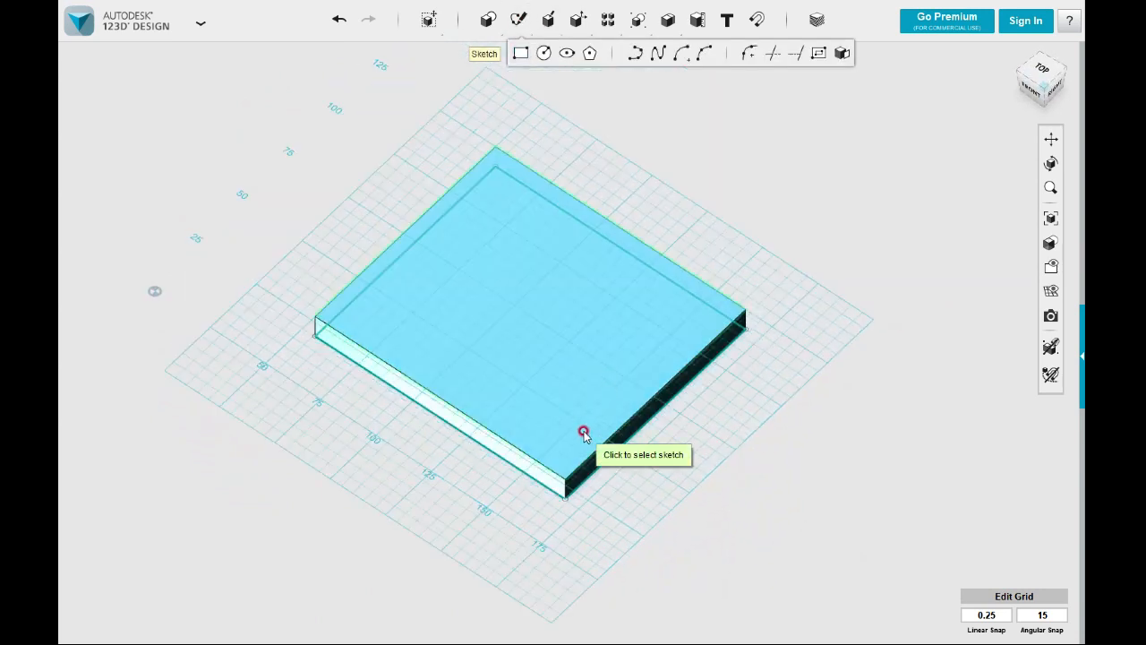
{"action": "left_click", "coordinate": [583, 434]}
{"action": "scroll", "coordinate": [585, 446], "scroll_direction": "up", "scroll_amount": 3}
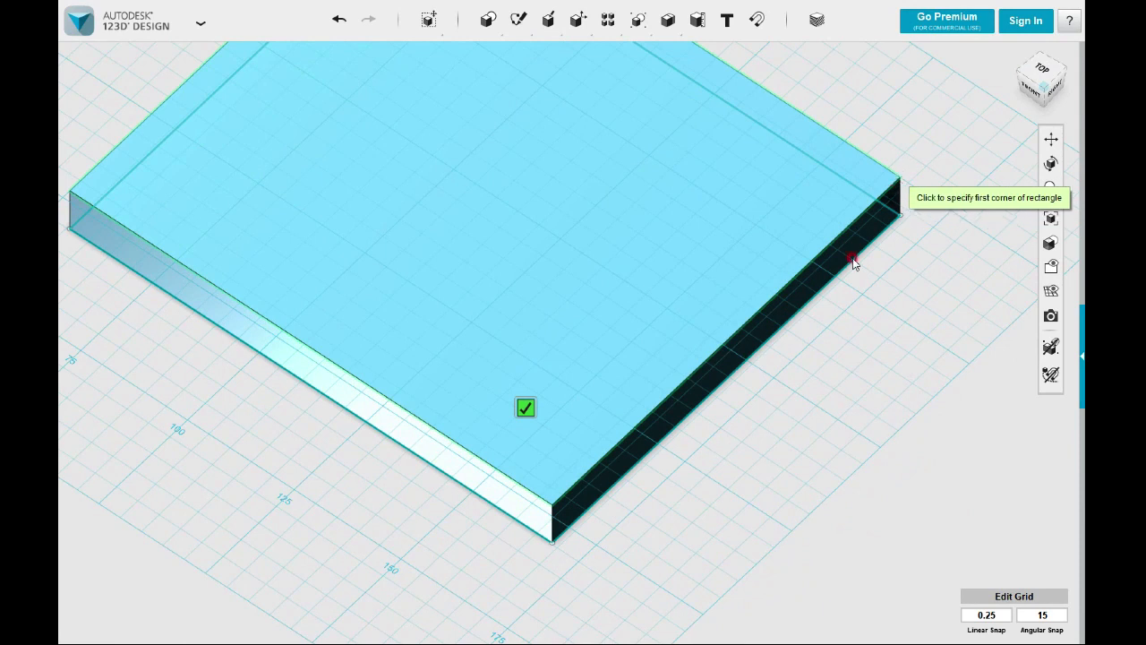
{"action": "left_click", "coordinate": [550, 506]}
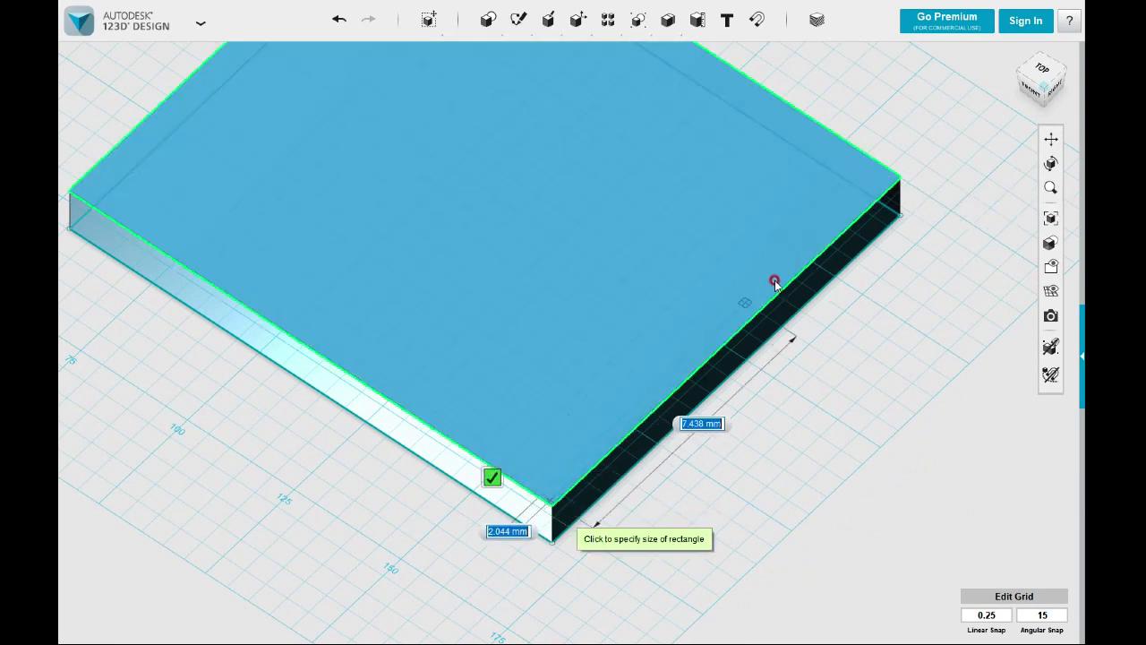
{"action": "left_click", "coordinate": [841, 240]}
{"action": "mouse_move", "coordinate": [519, 19]}
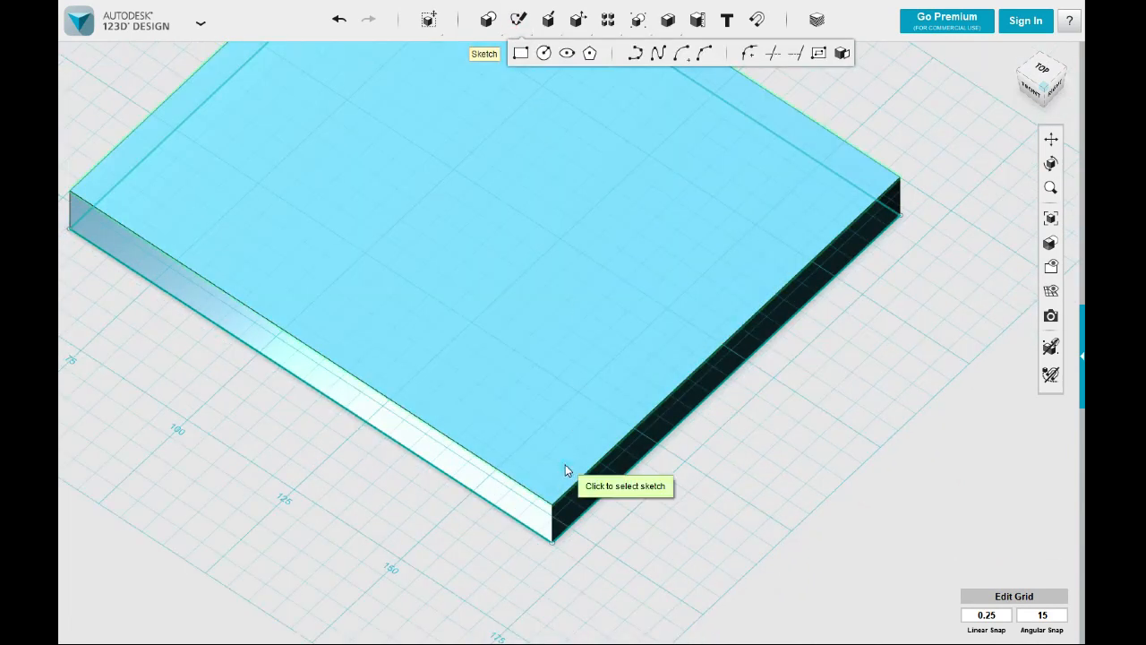
{"action": "left_click", "coordinate": [565, 464]}
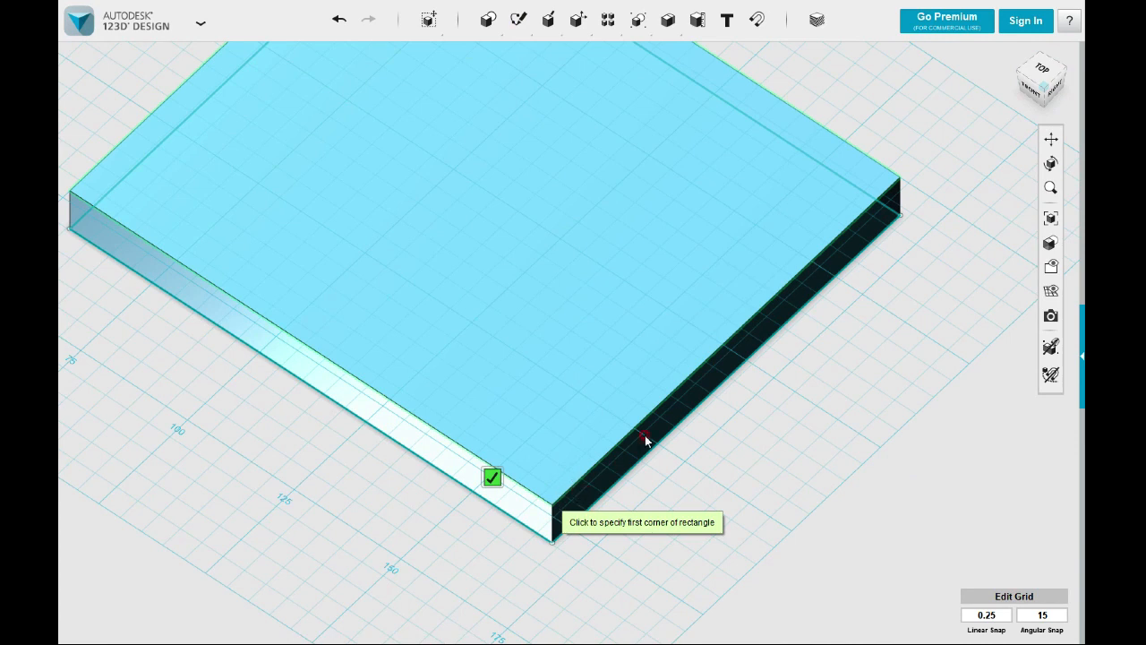
{"action": "key", "text": "Escape"}
Try to sketch an 11 mm by 113 mm rectangle in the base sketch, starting from its front right corner
{"action": "scroll", "coordinate": [736, 274], "scroll_direction": "down", "scroll_amount": 2}
{"action": "mouse_move", "coordinate": [675, 269]}
{"action": "right_mouse_down"}
{"action": "mouse_move", "coordinate": [690, 282]}
{"action": "mouse_move", "coordinate": [686, 254]}
{"action": "mouse_move", "coordinate": [681, 410]}
{"action": "right_mouse_up"}
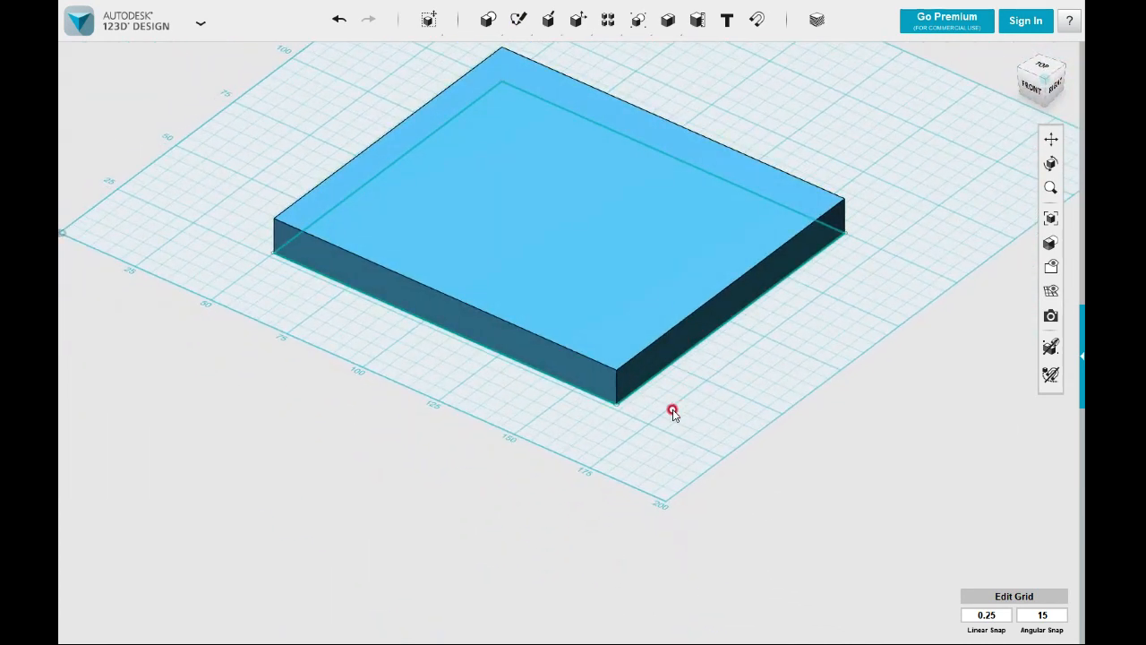
{"action": "mouse_move", "coordinate": [518, 19]}
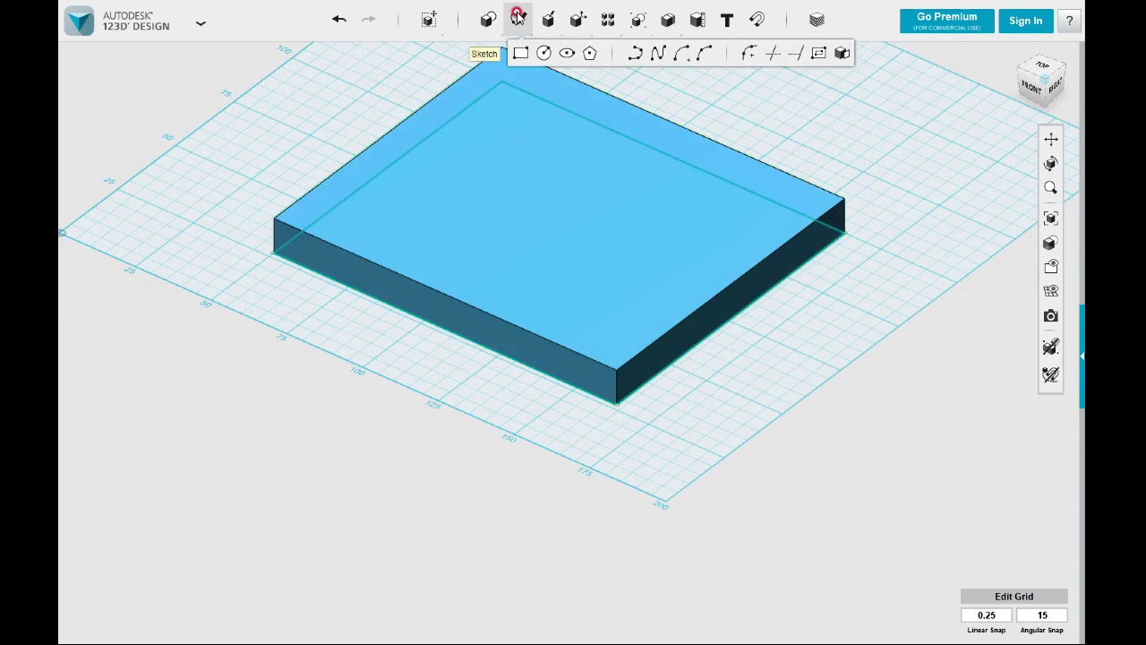
{"action": "left_click", "coordinate": [521, 55]}
{"action": "left_click", "coordinate": [617, 403]}
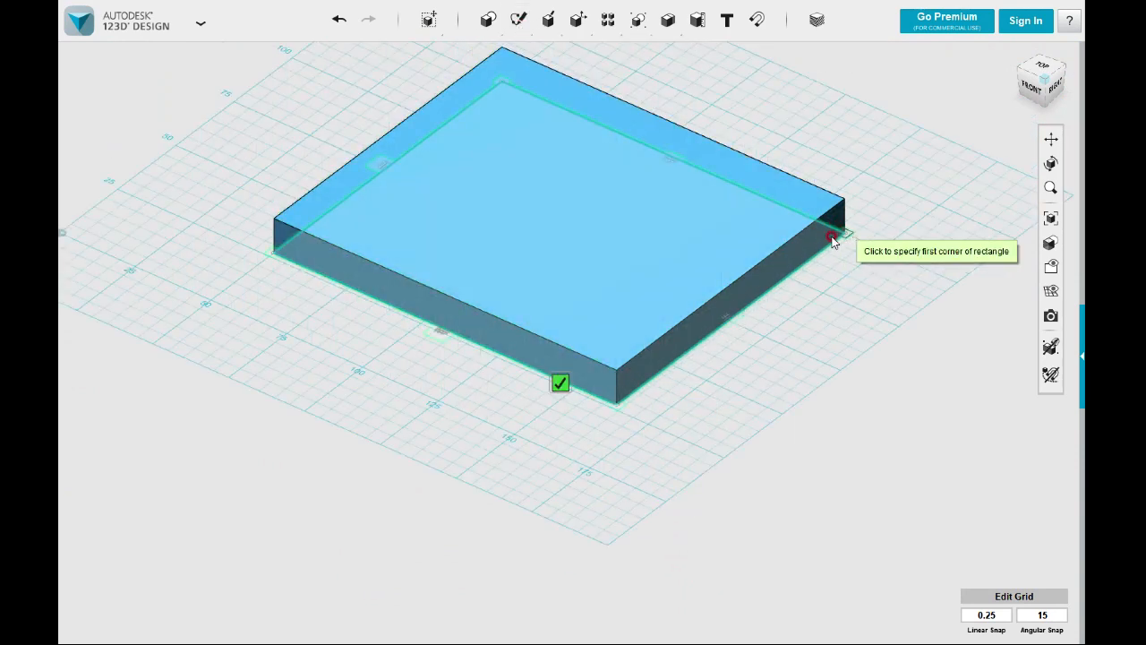
{"action": "left_click", "coordinate": [616, 403]}
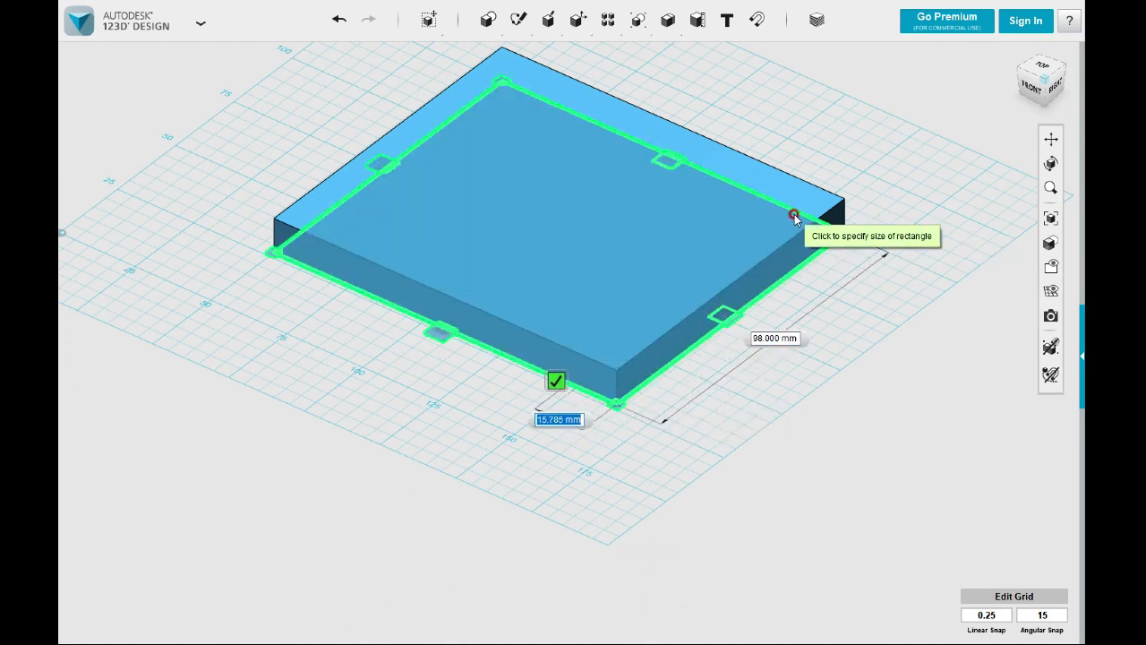
{"action": "type", "text": "11"}
{"action": "key", "text": "Tab"}
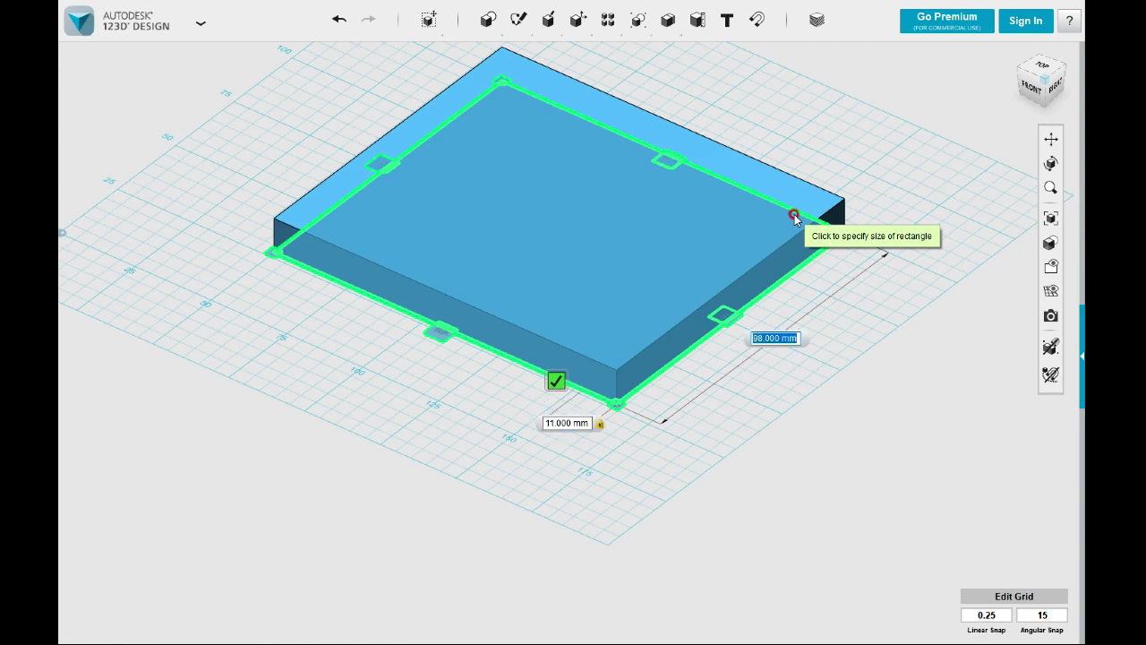
{"action": "type", "text": "113"}
{"action": "key", "text": "Tab"}
{"action": "key", "text": "Return"}
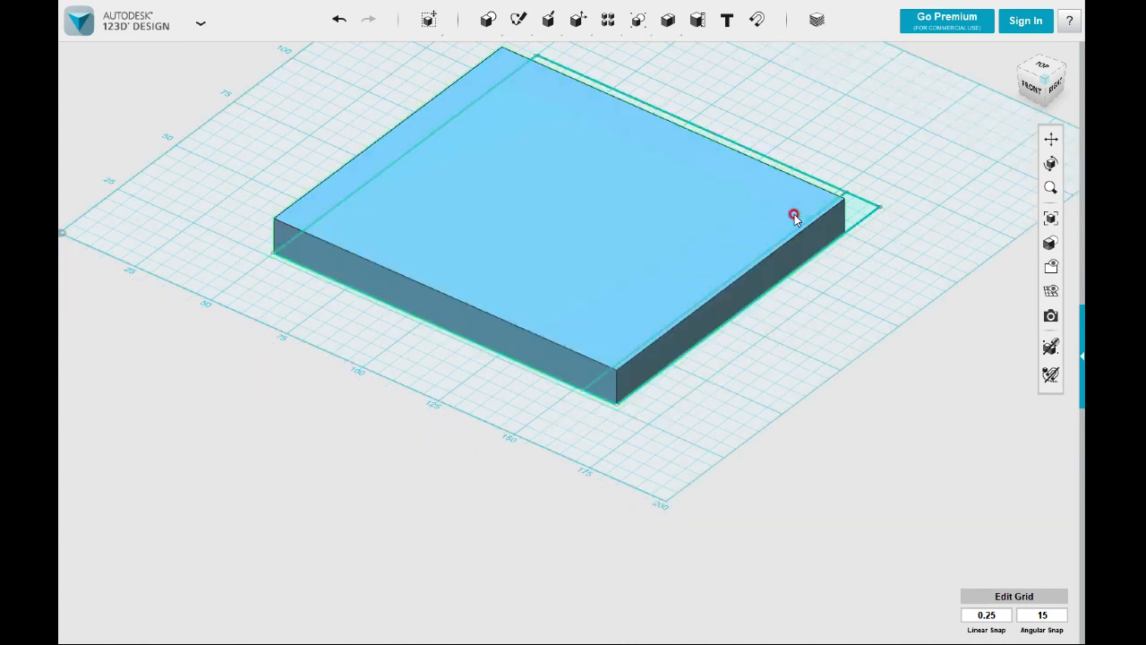
Undo the rectangle added to the base sketch
{"action": "right_click_drag", "start_coordinate": [985, 243], "coordinate": [931, 322]}
{"action": "key", "text": "ctrl+z"}
Project the block's top face outline into the base rectangle's sketch and exit the Project mode
{"action": "mouse_move", "coordinate": [827, 430]}
{"action": "right_mouse_down"}
{"action": "mouse_move", "coordinate": [857, 442]}
{"action": "mouse_move", "coordinate": [895, 426]}
{"action": "right_mouse_up"}
{"action": "mouse_move", "coordinate": [557, 27]}
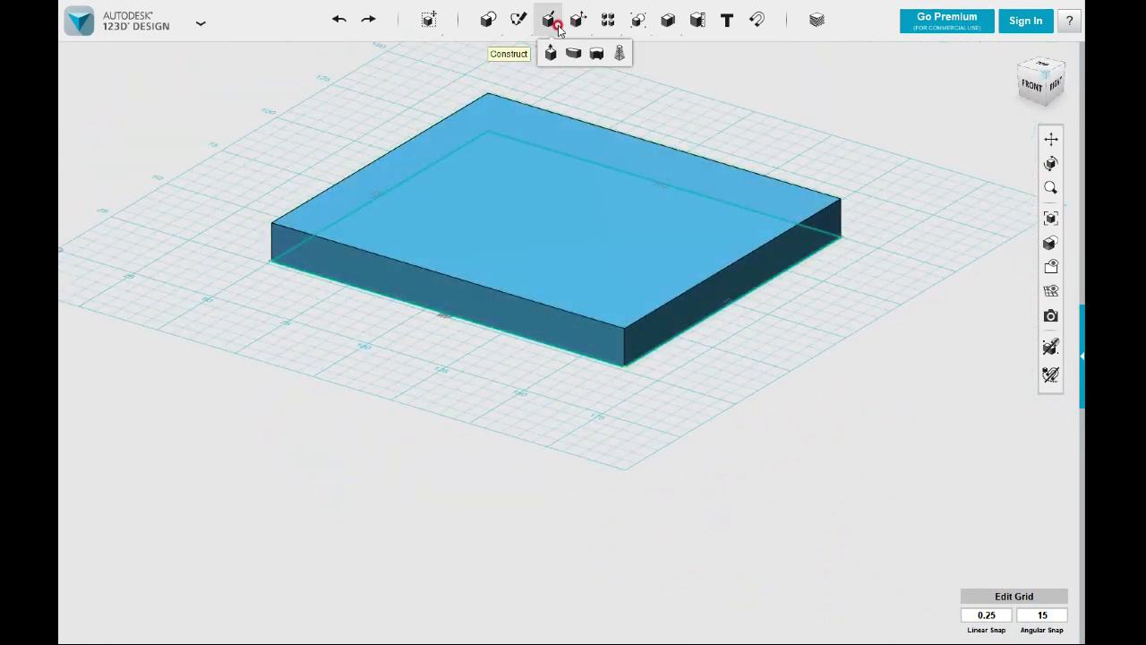
{"action": "mouse_move", "coordinate": [522, 21]}
{"action": "left_click", "coordinate": [844, 53]}
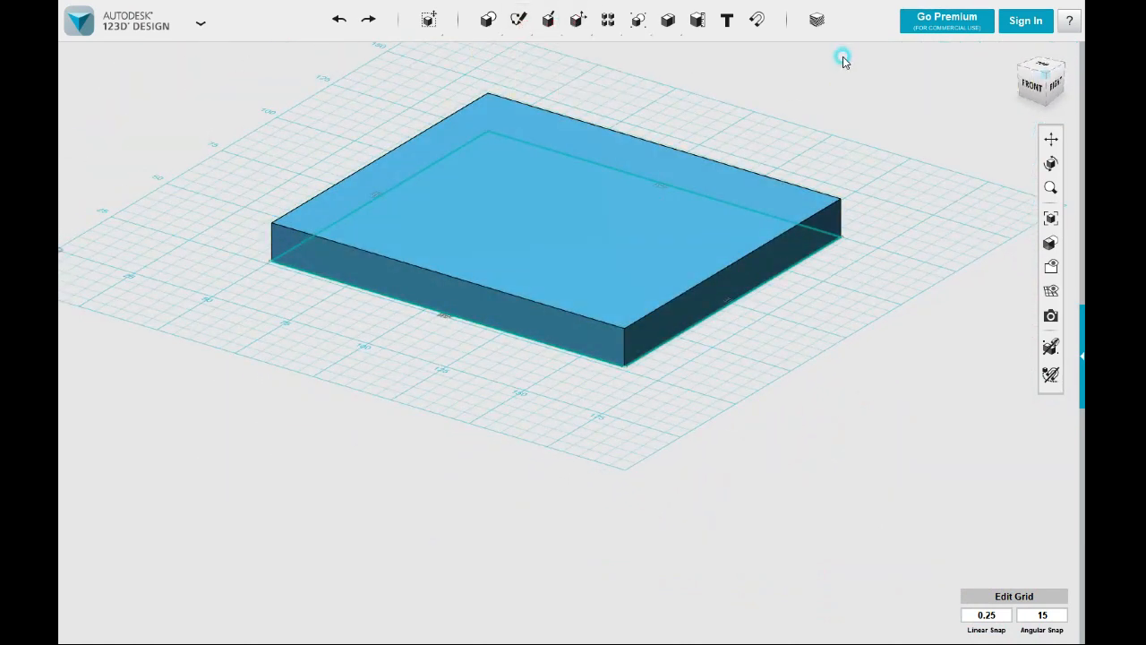
{"action": "left_click", "coordinate": [723, 238]}
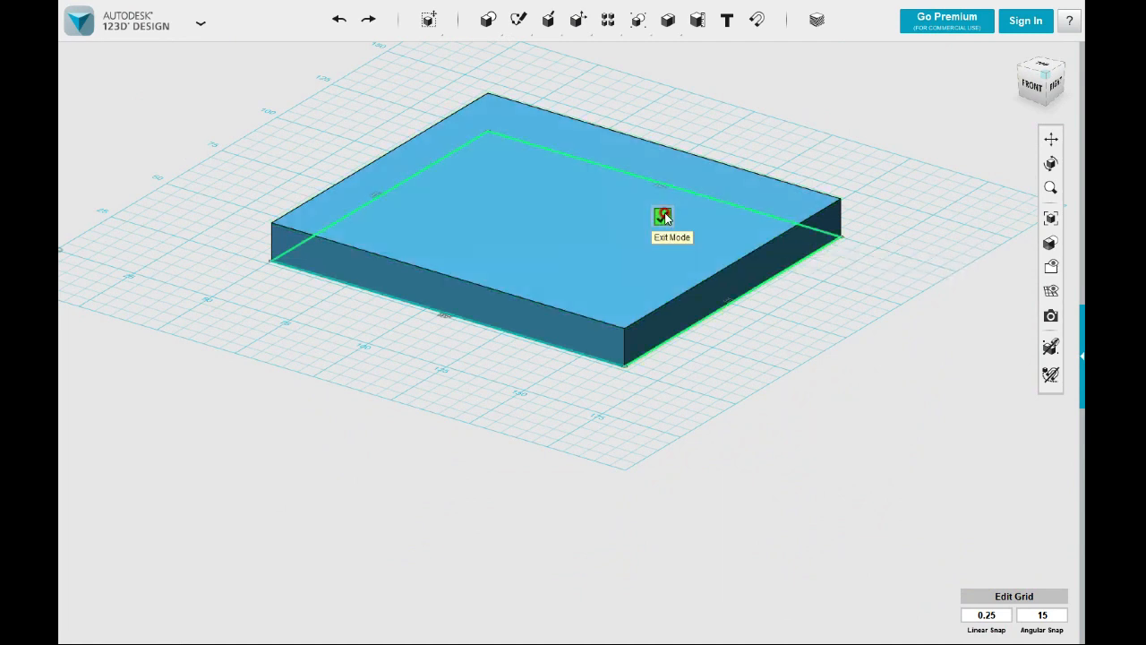
{"action": "left_click", "coordinate": [757, 195]}
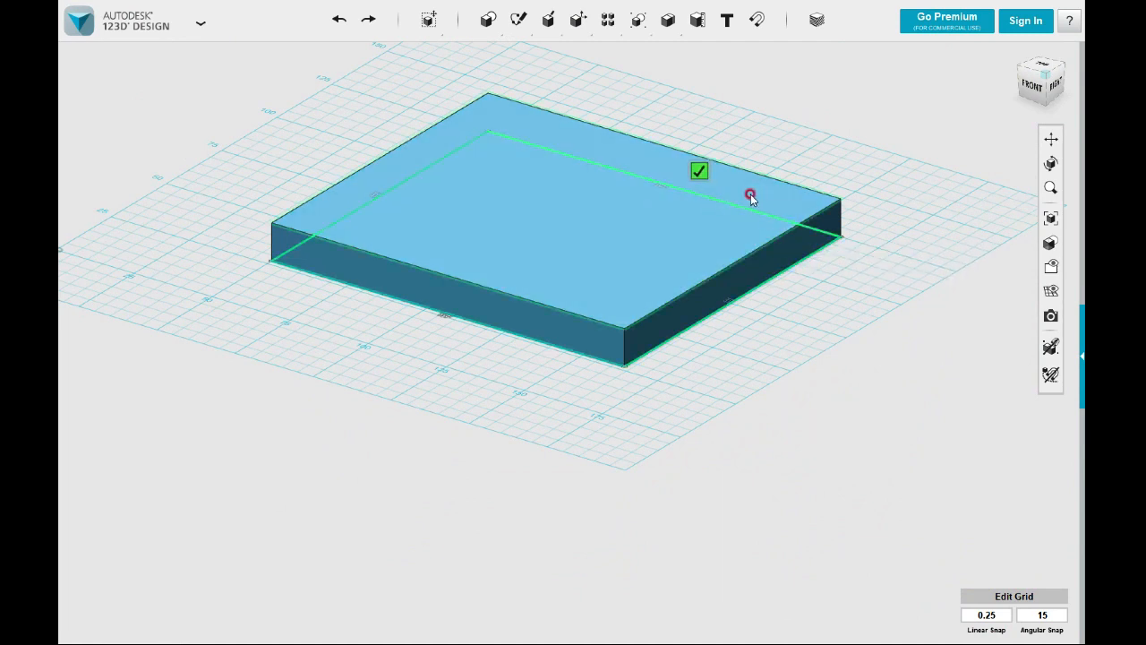
{"action": "left_click", "coordinate": [699, 171]}
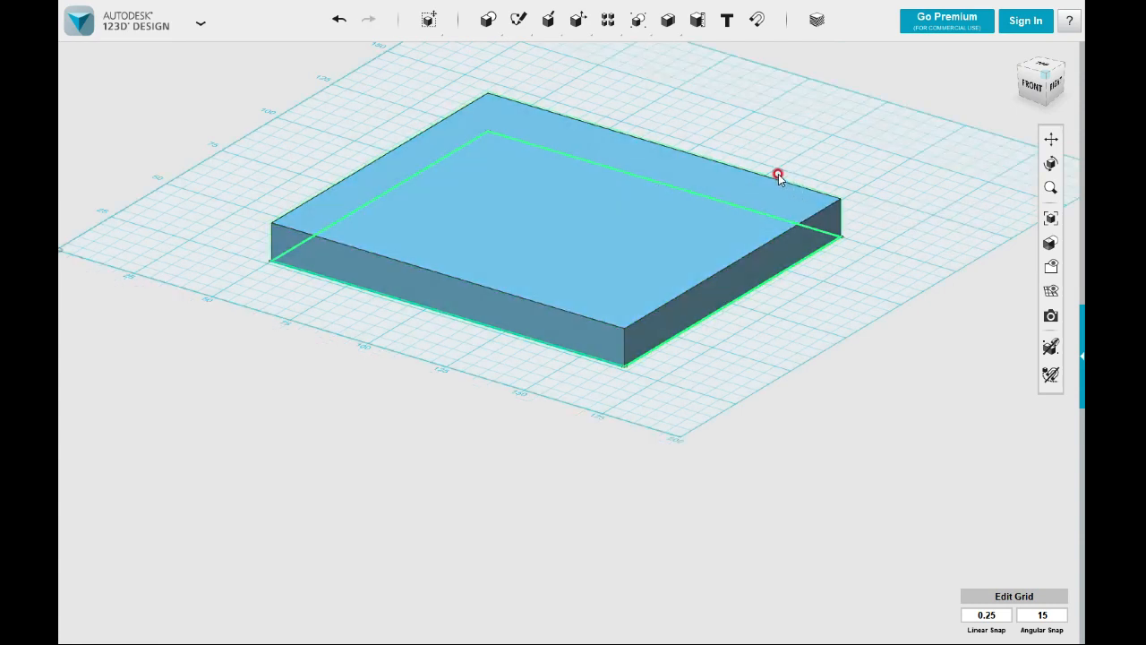
Project the block's top face outline into a sketch lying on the top face
{"action": "mouse_move", "coordinate": [520, 20]}
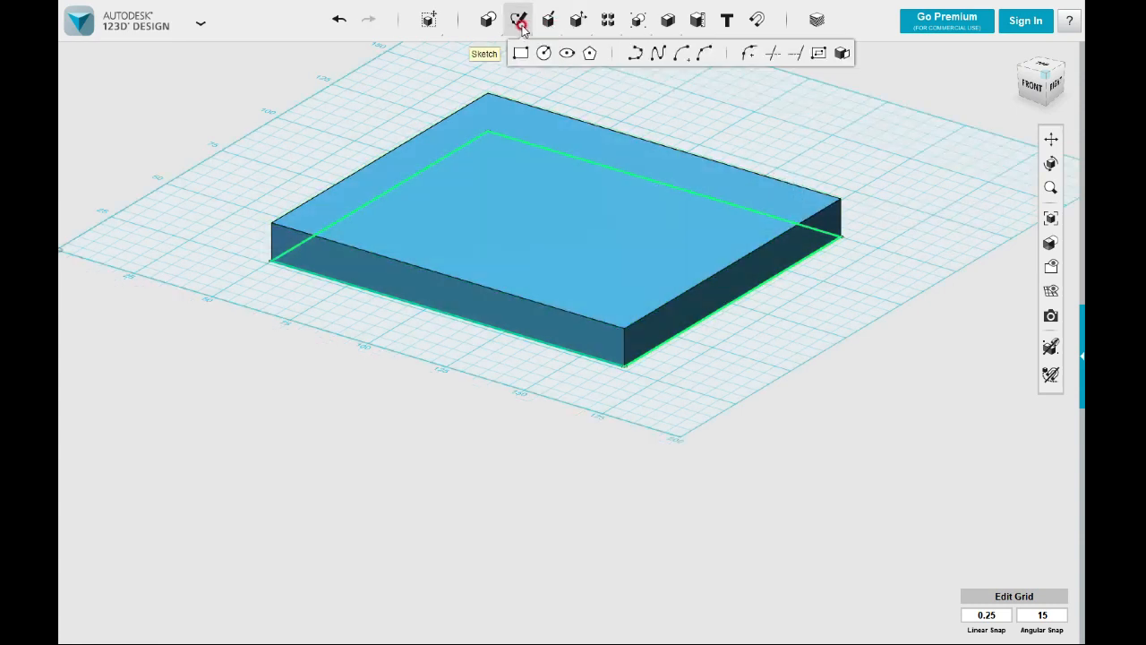
{"action": "left_click", "coordinate": [819, 53]}
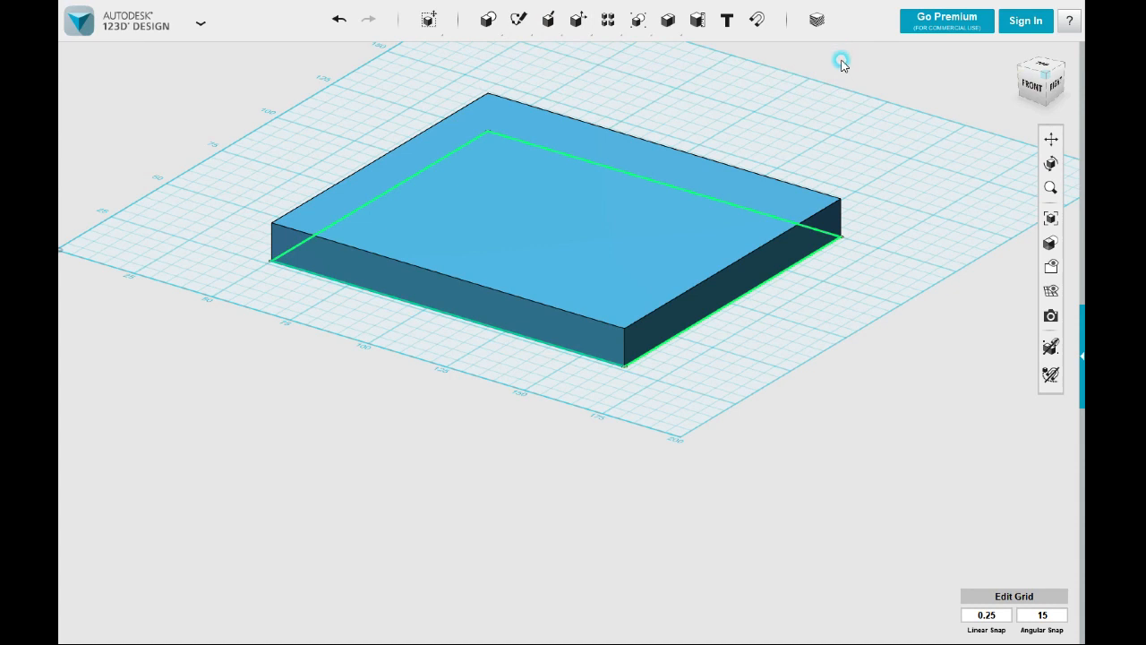
{"action": "left_click", "coordinate": [824, 197]}
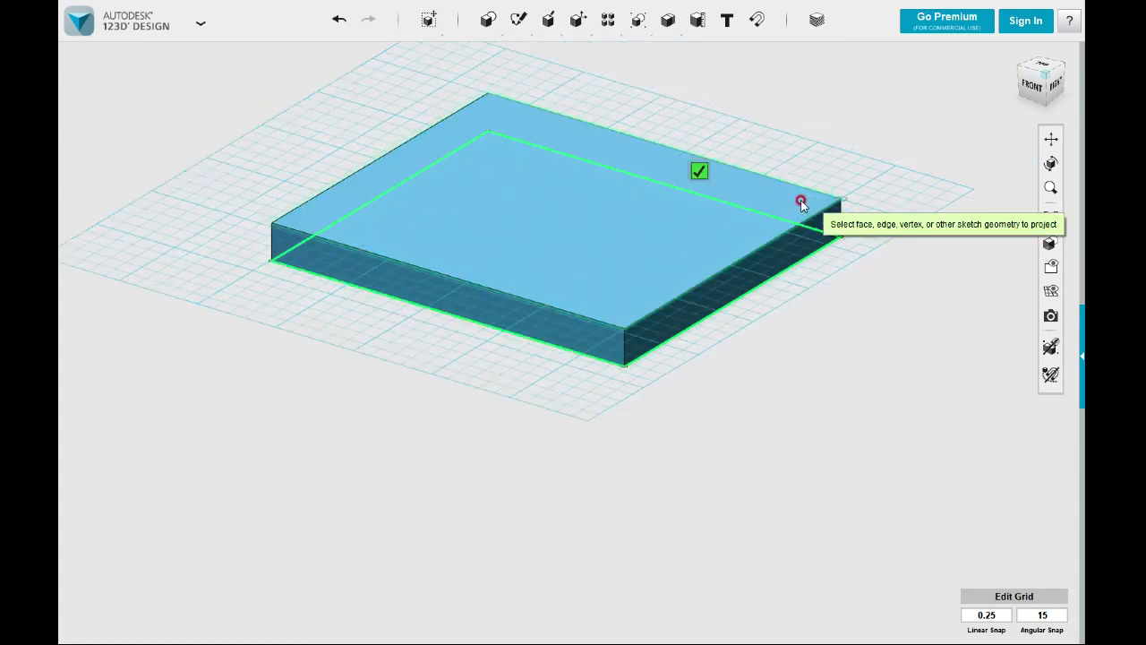
{"action": "left_click", "coordinate": [742, 176]}
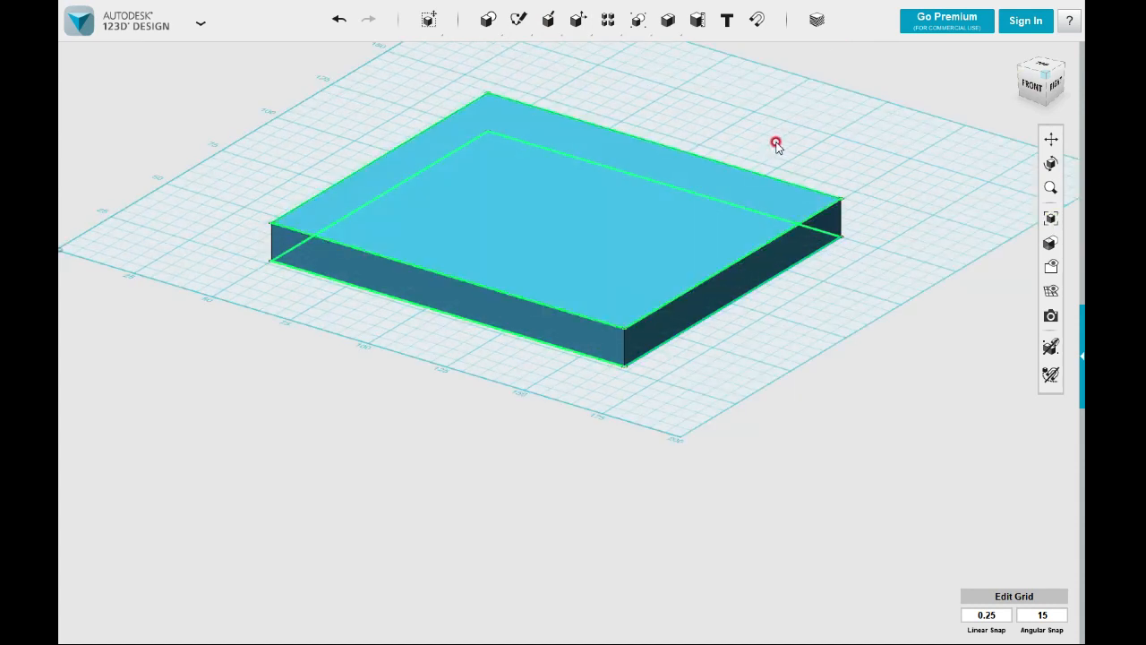
{"action": "right_click_drag", "start_coordinate": [776, 144], "coordinate": [777, 166]}
{"action": "mouse_move", "coordinate": [518, 20]}
{"action": "left_click", "coordinate": [523, 55]}
{"action": "left_click", "coordinate": [619, 204]}
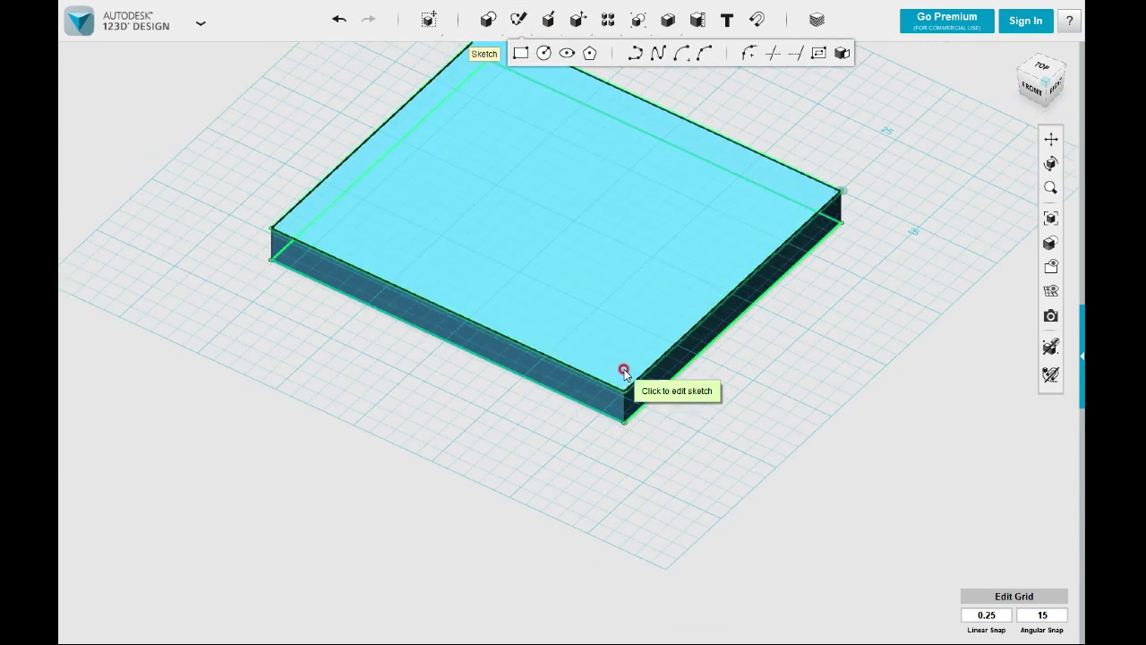
{"action": "left_click", "coordinate": [624, 390]}
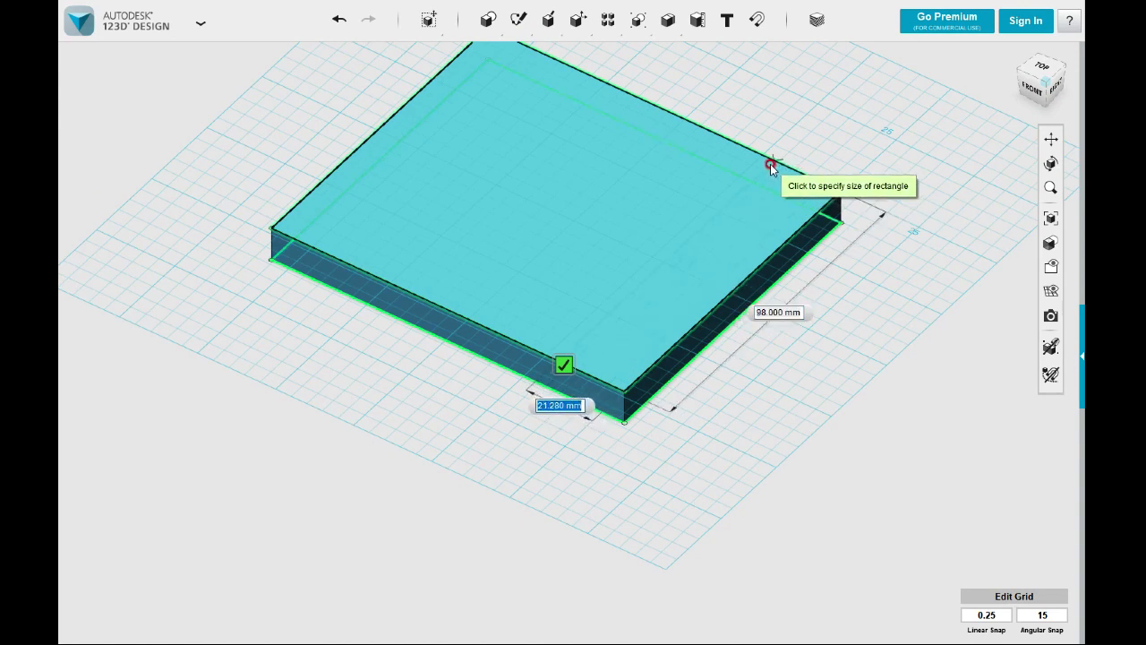
{"action": "type", "text": "11"}
{"action": "key", "text": "Tab"}
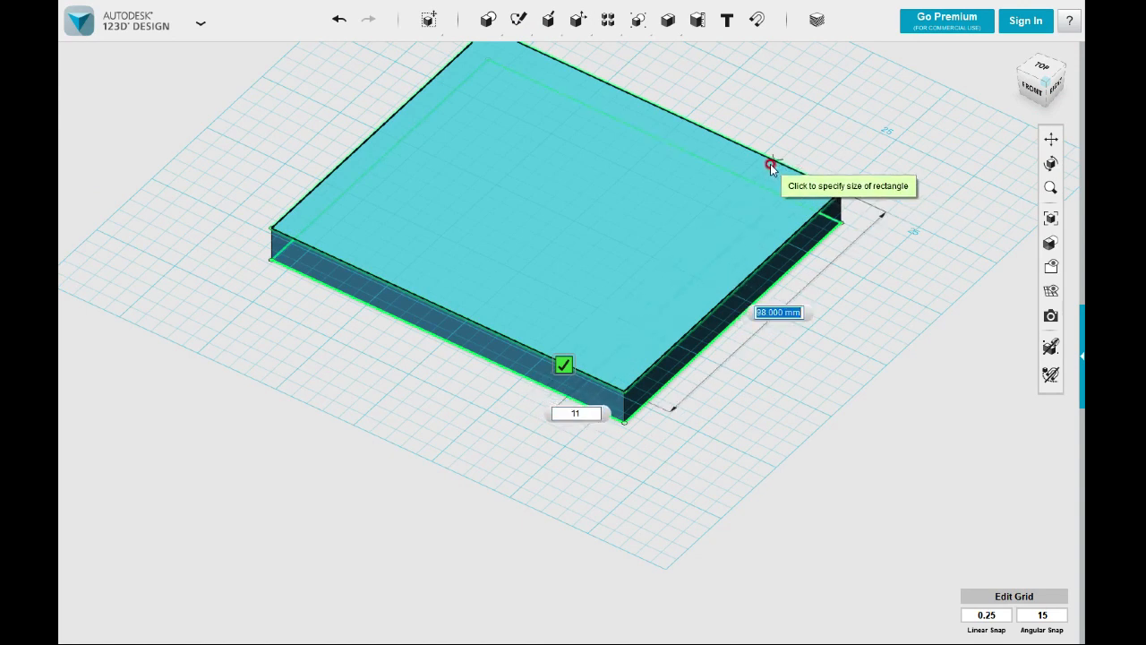
{"action": "type", "text": "113"}
{"action": "key", "text": "Tab"}
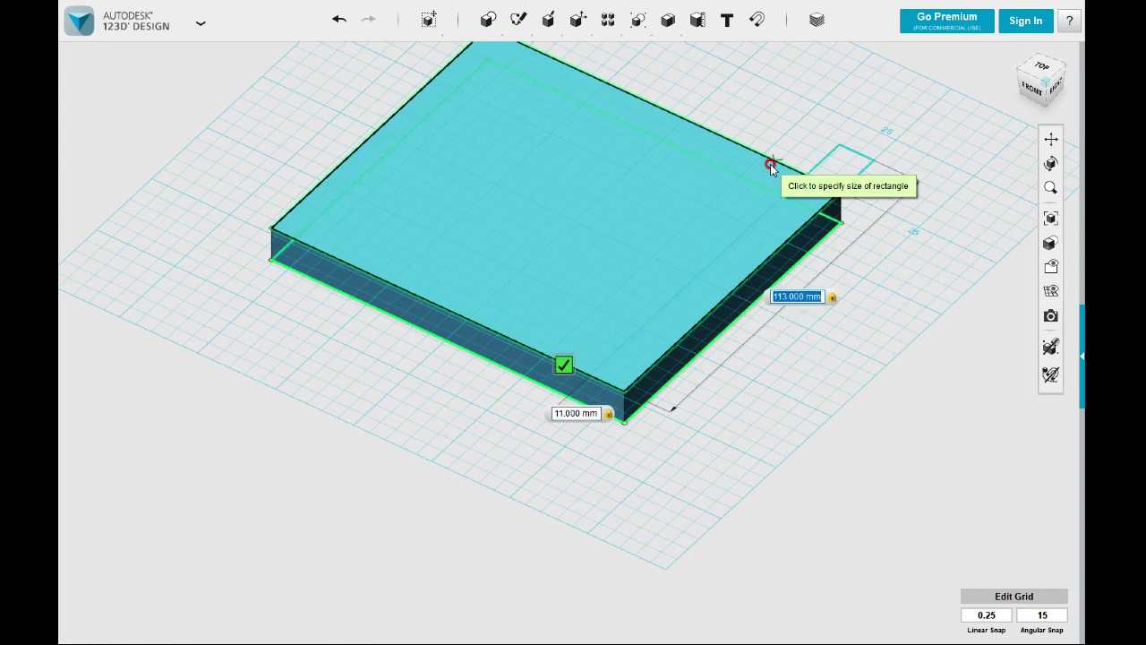
{"action": "key", "text": "Escape"}
{"action": "key", "text": "Escape"}
Sketch a rectangle 11 mm wide and 113 mm long on the top face, from the front left corner along the front edge
{"action": "right_click_drag", "start_coordinate": [498, 466], "coordinate": [587, 475]}
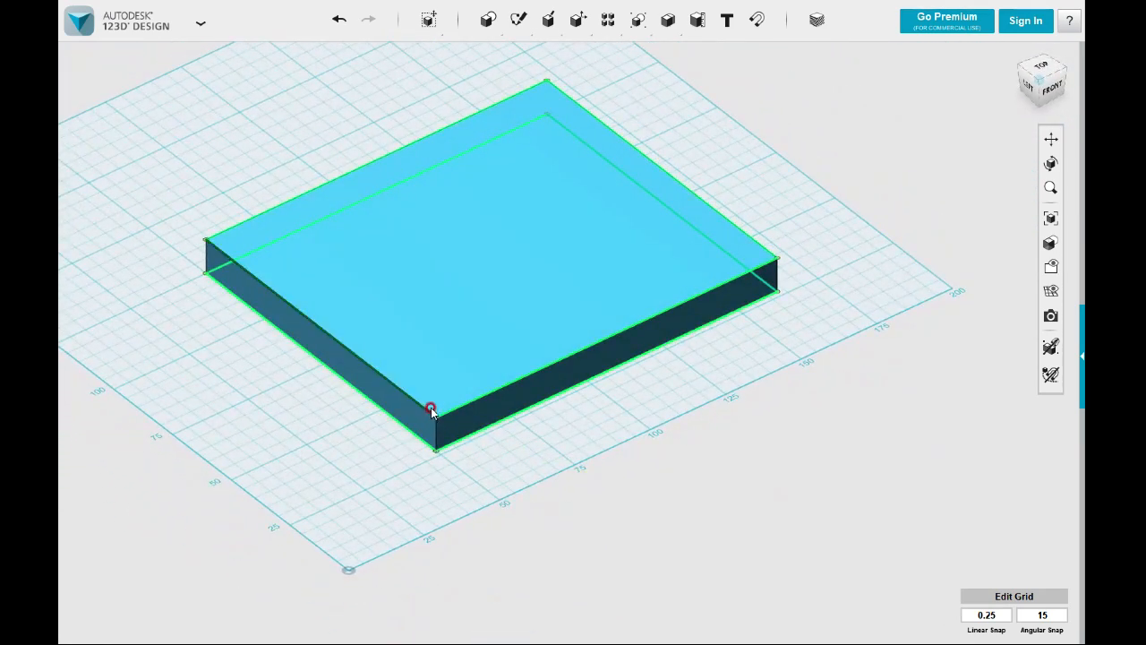
{"action": "mouse_move", "coordinate": [518, 20]}
{"action": "left_click", "coordinate": [520, 53]}
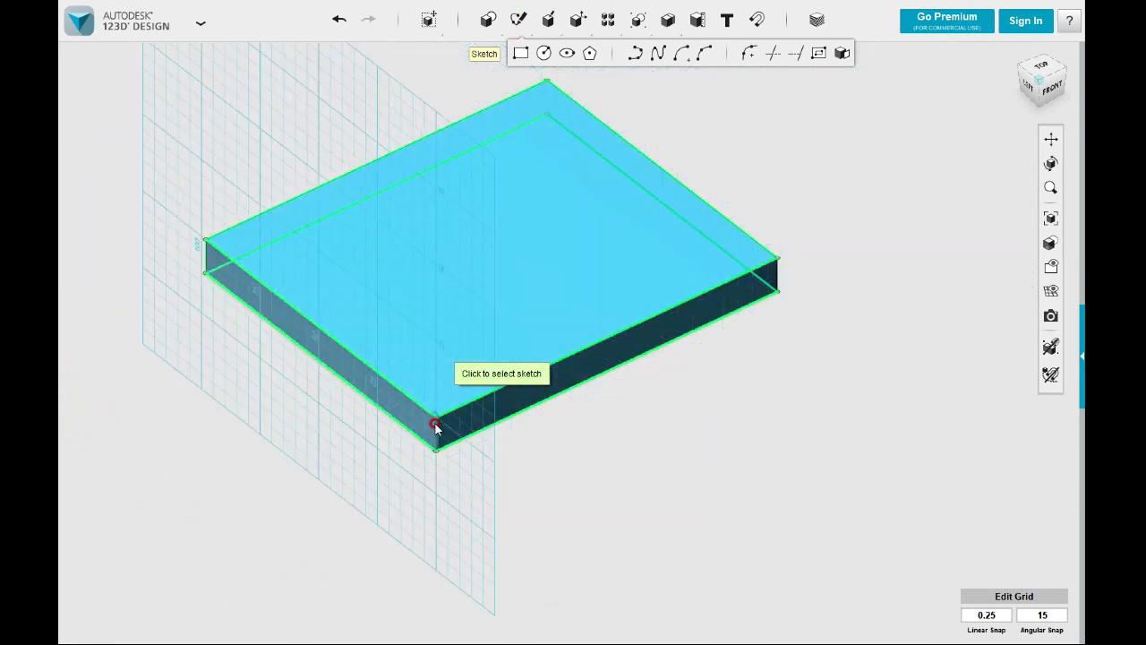
{"action": "left_click", "coordinate": [437, 429]}
{"action": "left_click", "coordinate": [435, 421]}
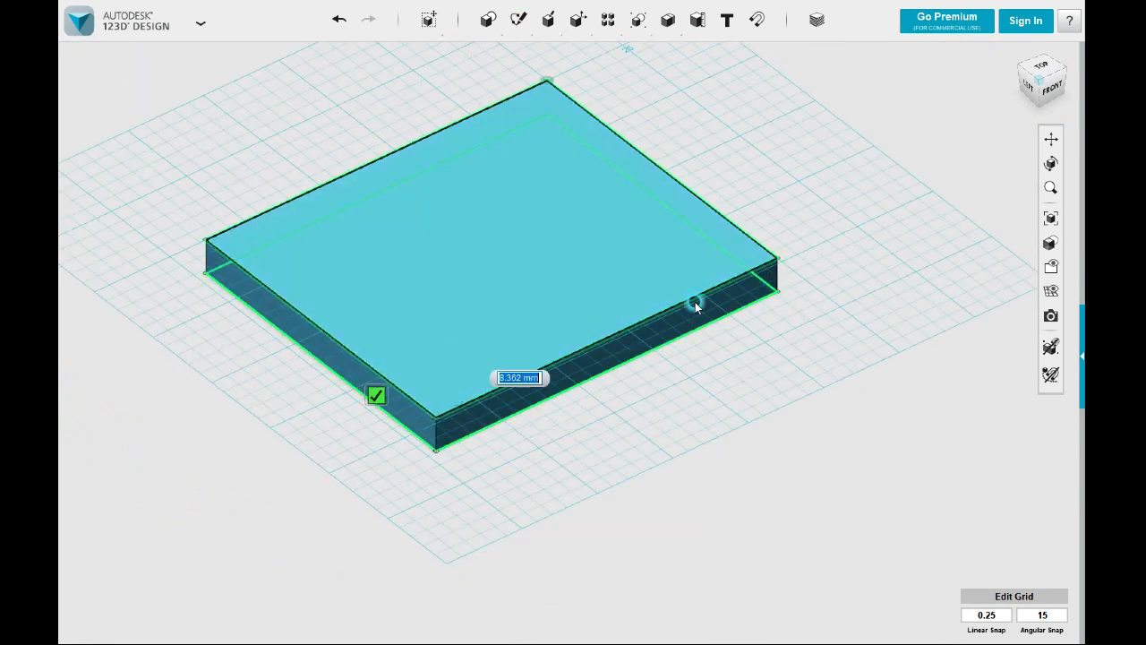
{"action": "type", "text": "11"}
{"action": "key", "text": "Tab"}
{"action": "type", "text": "113"}
{"action": "key", "text": "Return"}
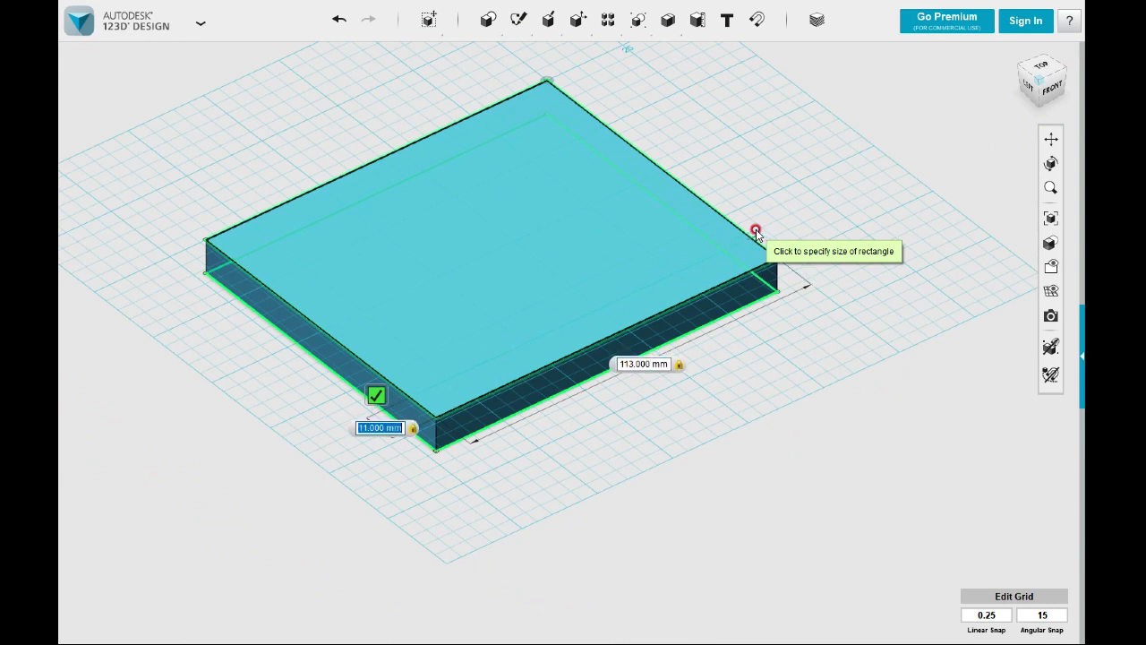
{"action": "right_click_drag", "start_coordinate": [842, 237], "coordinate": [790, 241]}
{"action": "left_click", "coordinate": [711, 198]}
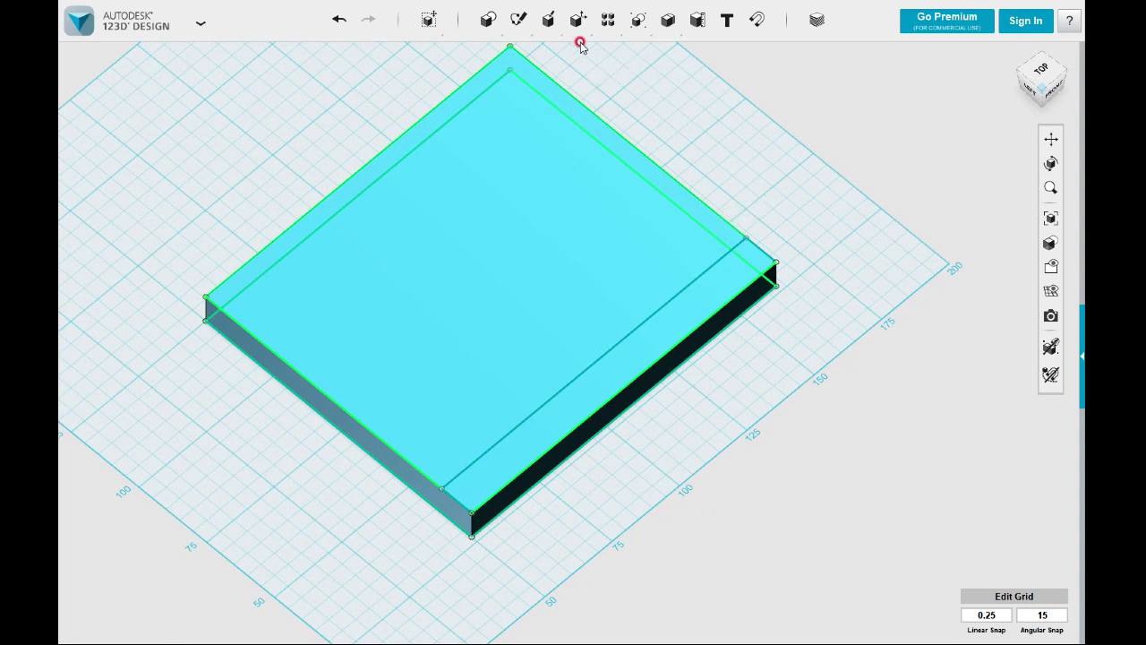
Sketch a rectangle 113 mm long and 11 mm wide on the top face, from the back left corner along the back edge
{"action": "mouse_move", "coordinate": [519, 20]}
{"action": "left_click", "coordinate": [520, 55]}
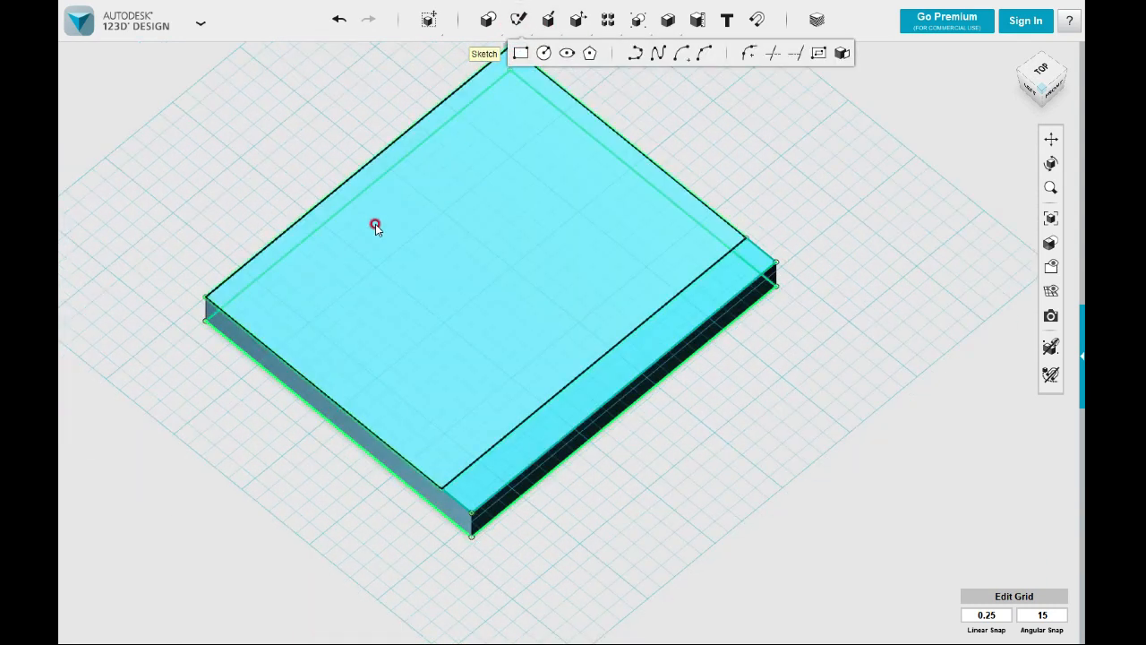
{"action": "left_click", "coordinate": [240, 307]}
{"action": "left_click", "coordinate": [206, 298]}
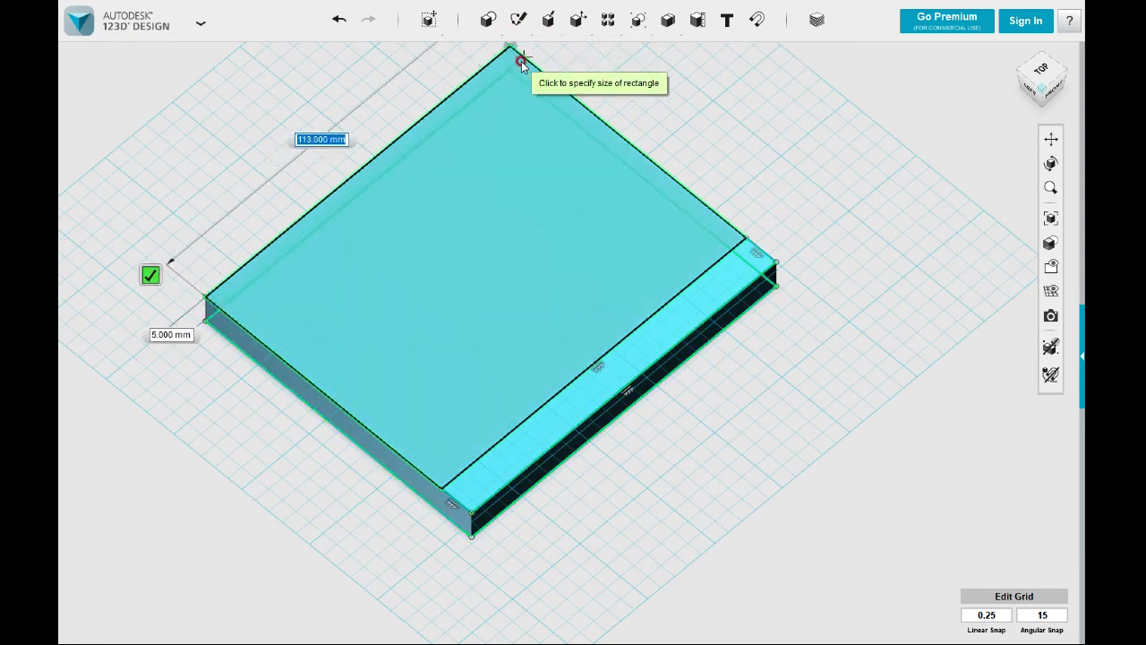
{"action": "type", "text": "113"}
{"action": "key", "text": "Tab"}
{"action": "type", "text": "11"}
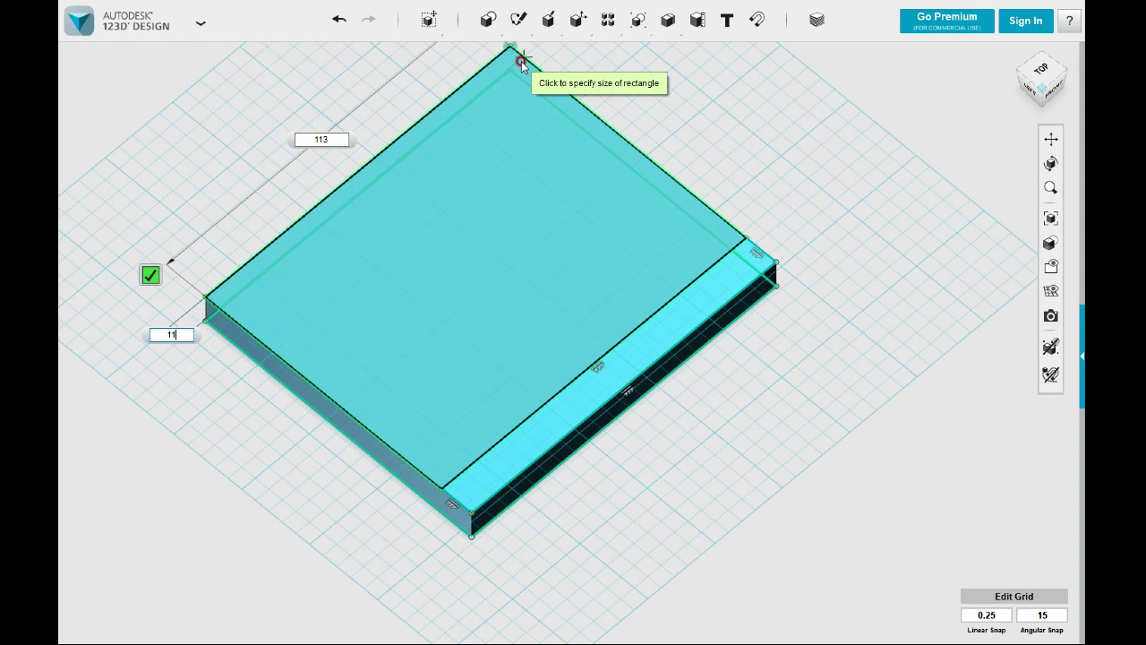
{"action": "key", "text": "Return"}
{"action": "left_click", "coordinate": [521, 61]}
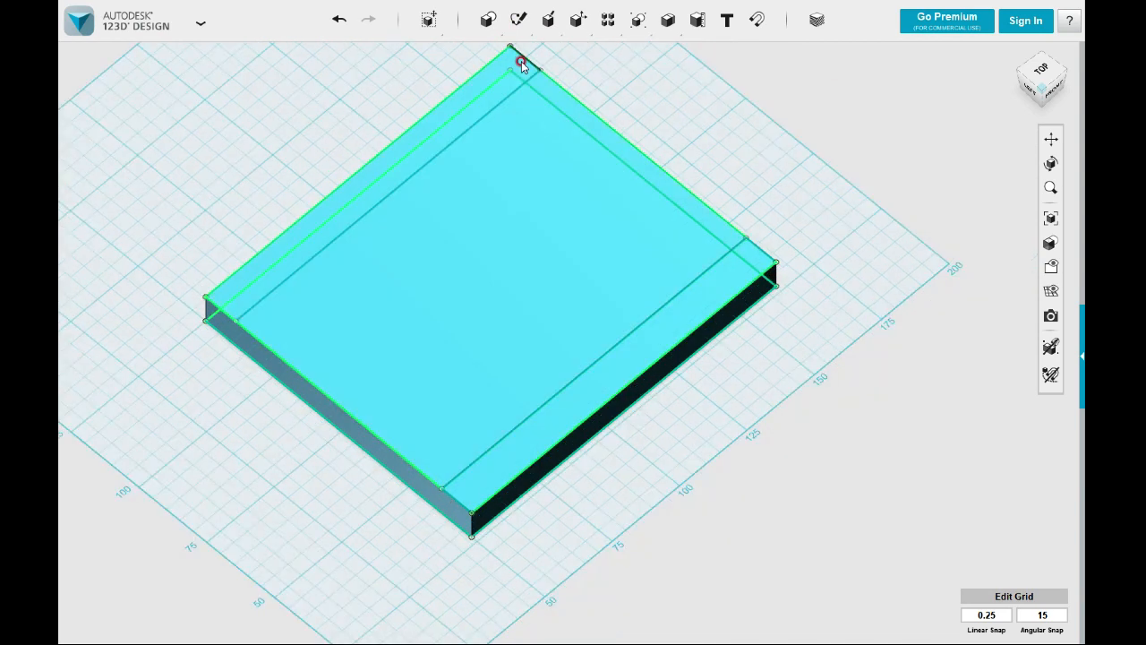
Sketch a rectangle 11 mm wide and 98 mm long on the top face, from the back right corner along the right edge
{"action": "mouse_move", "coordinate": [872, 217]}
{"action": "right_mouse_down"}
{"action": "mouse_move", "coordinate": [851, 214]}
{"action": "mouse_move", "coordinate": [863, 220]}
{"action": "right_mouse_up"}
{"action": "middle_click_drag", "start_coordinate": [678, 117], "coordinate": [692, 179]}
{"action": "mouse_move", "coordinate": [518, 19]}
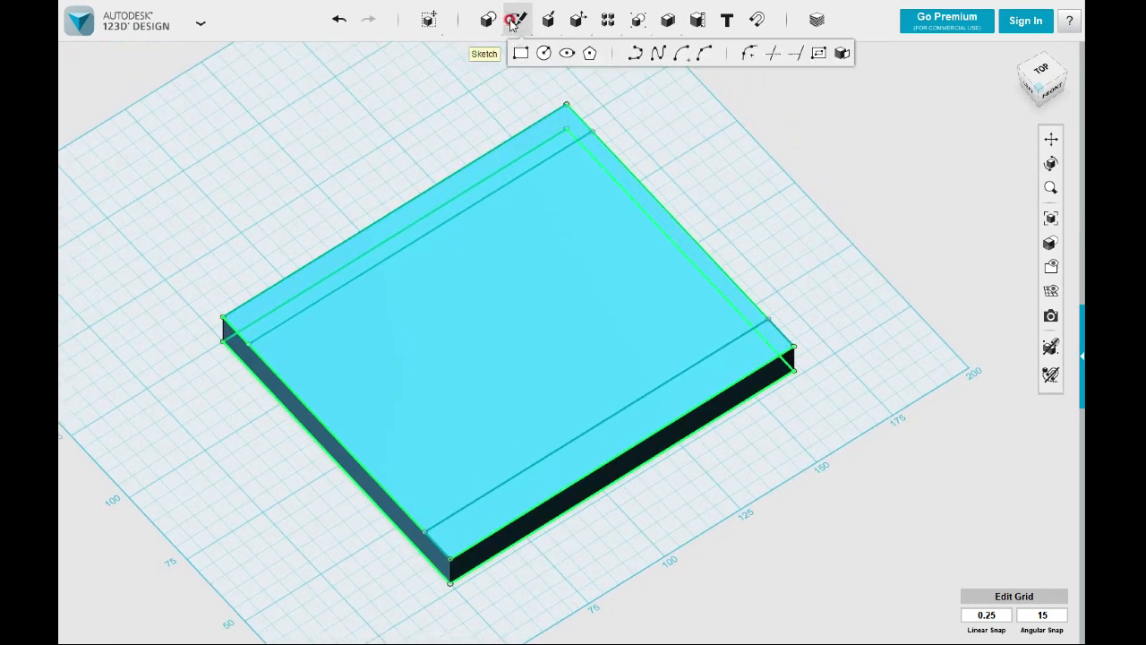
{"action": "left_click", "coordinate": [517, 53]}
{"action": "left_click", "coordinate": [570, 121]}
{"action": "left_click", "coordinate": [568, 107]}
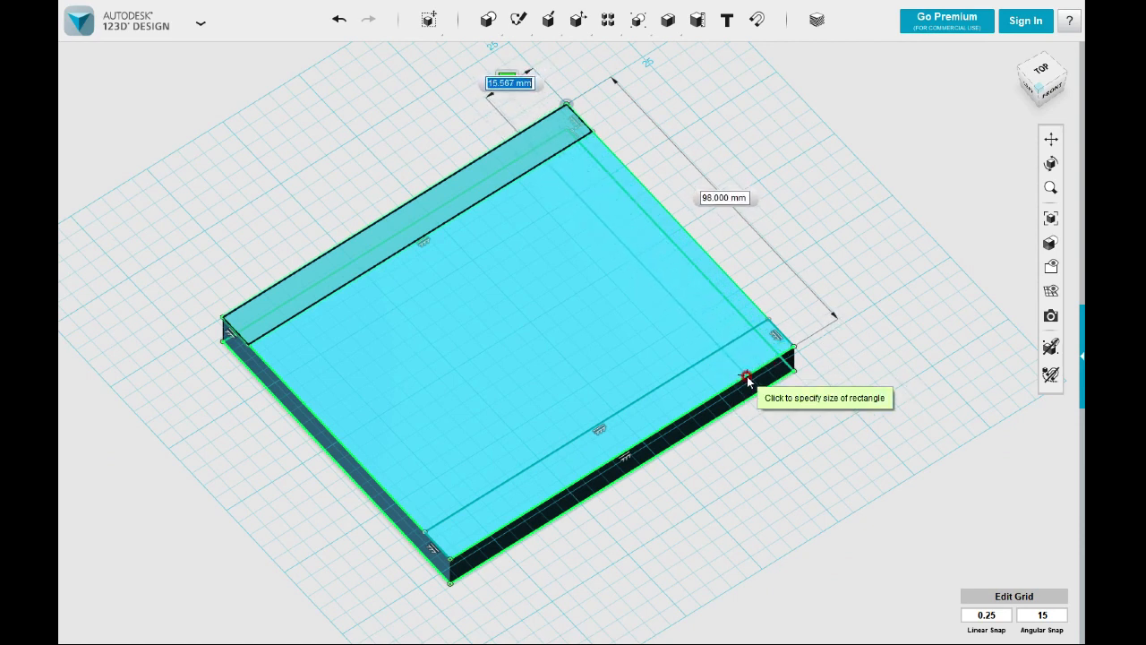
{"action": "type", "text": "11"}
{"action": "key", "text": "Tab"}
{"action": "type", "text": "1"}
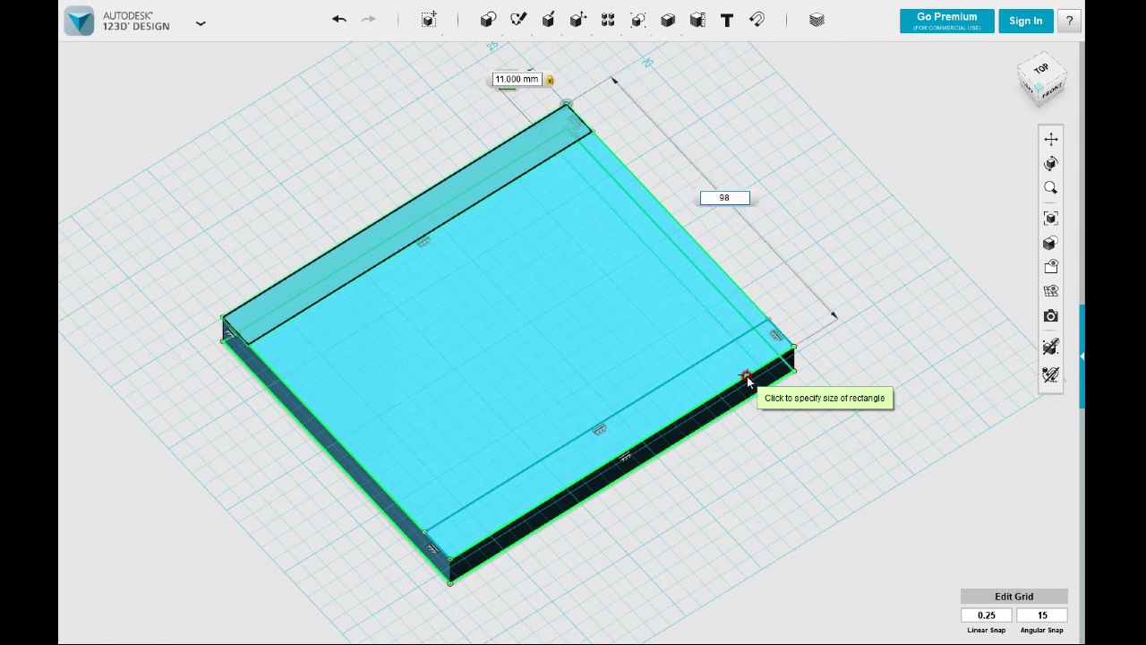
{"action": "key", "text": "Return"}
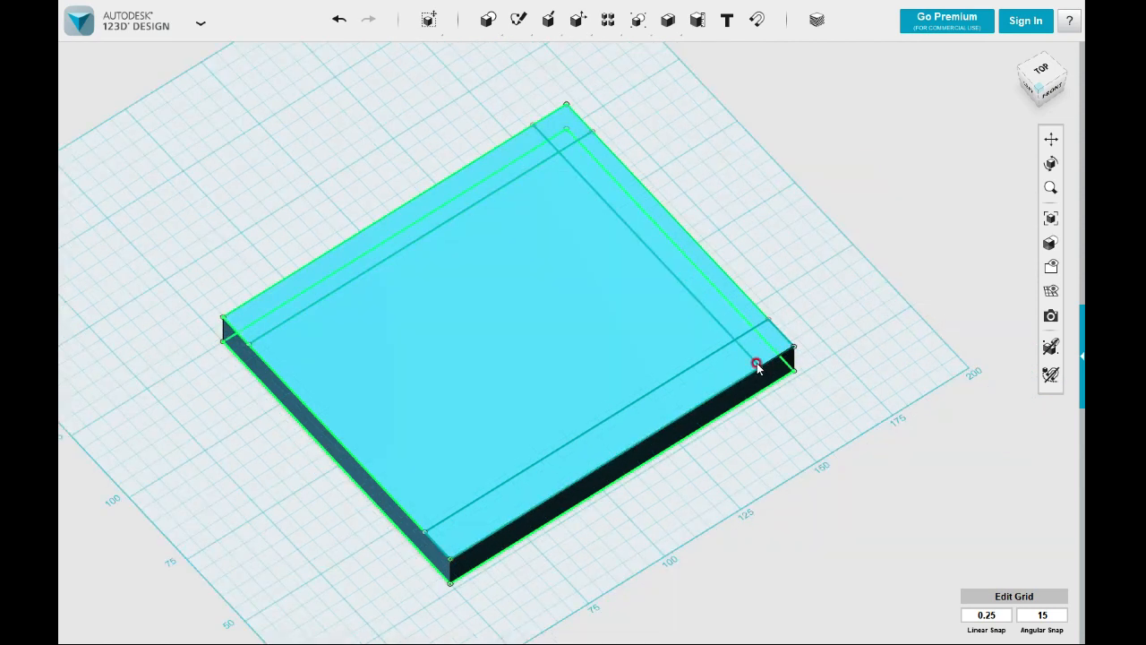
Sketch a rectangle over the inner area of the top face, between diagonally opposite inner corners of the edge strips
{"action": "right_click_drag", "start_coordinate": [793, 391], "coordinate": [853, 437]}
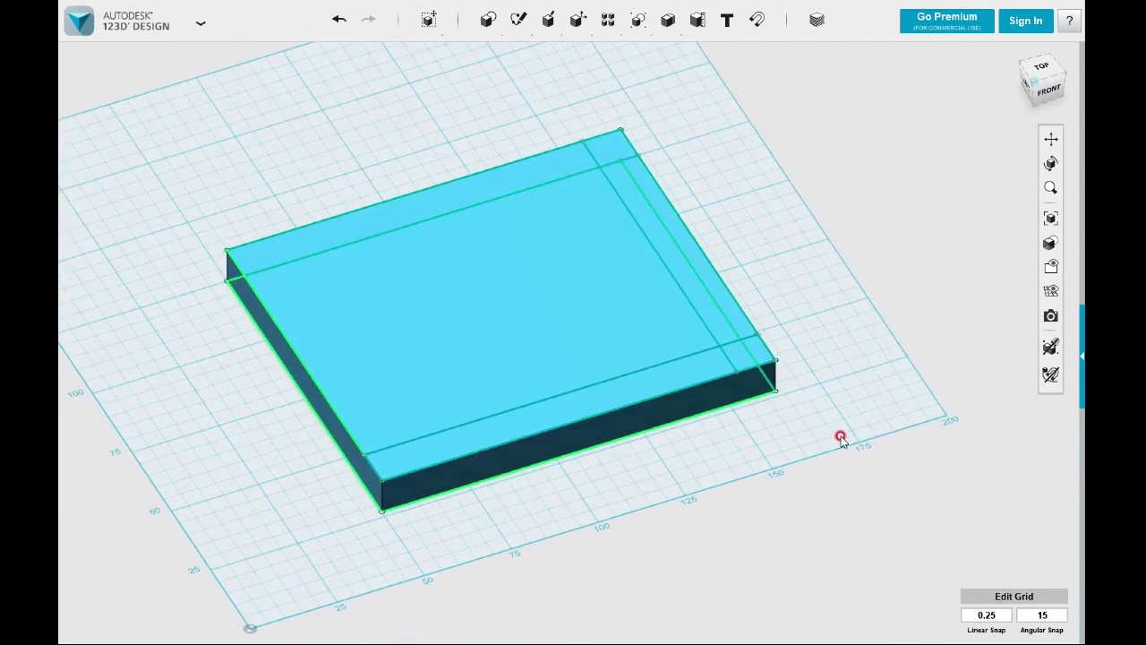
{"action": "mouse_move", "coordinate": [841, 442]}
{"action": "right_mouse_down"}
{"action": "mouse_move", "coordinate": [887, 439]}
{"action": "mouse_move", "coordinate": [875, 460]}
{"action": "mouse_move", "coordinate": [780, 299]}
{"action": "right_mouse_up"}
{"action": "mouse_move", "coordinate": [519, 22]}
{"action": "left_click", "coordinate": [522, 55]}
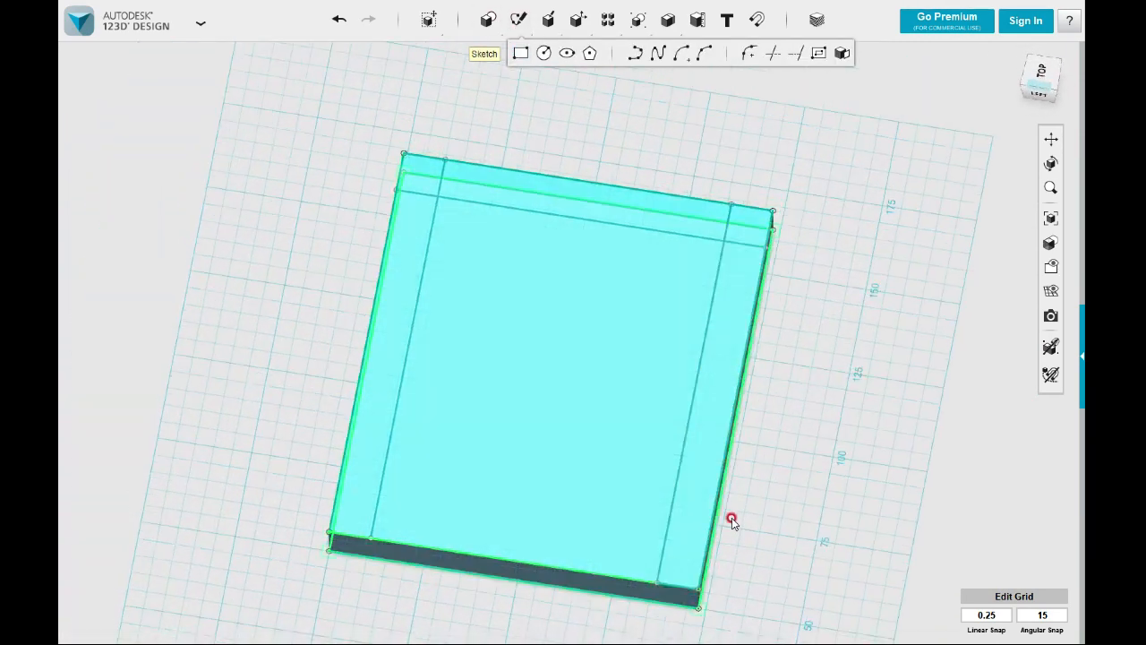
{"action": "left_click", "coordinate": [664, 566]}
{"action": "left_click", "coordinate": [659, 582]}
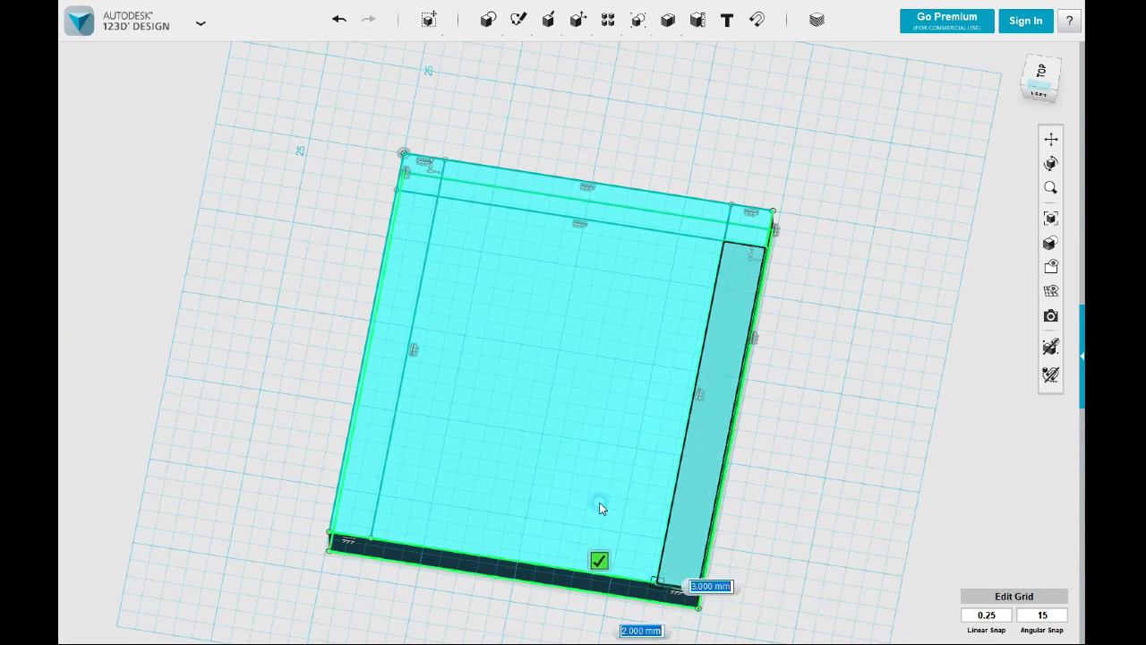
{"action": "left_click", "coordinate": [436, 199]}
{"action": "right_click_drag", "start_coordinate": [809, 346], "coordinate": [767, 396]}
{"action": "left_click", "coordinate": [767, 396]}
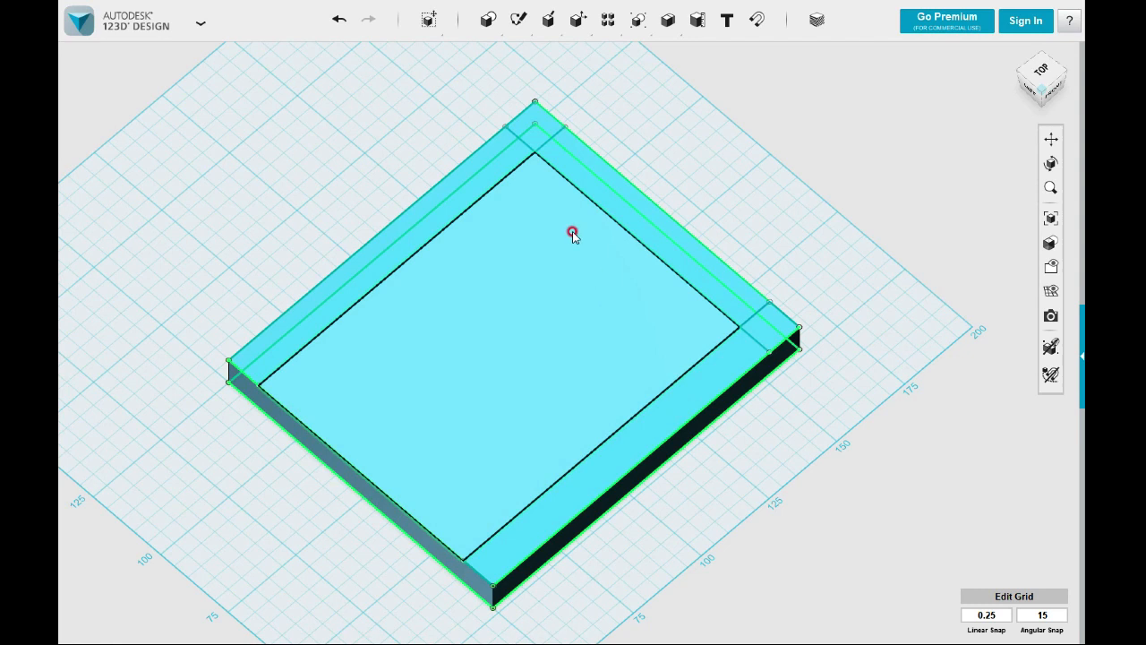
Extrude the back edge strip together with the back right corner square 100 mm upward
{"action": "left_click", "coordinate": [510, 158]}
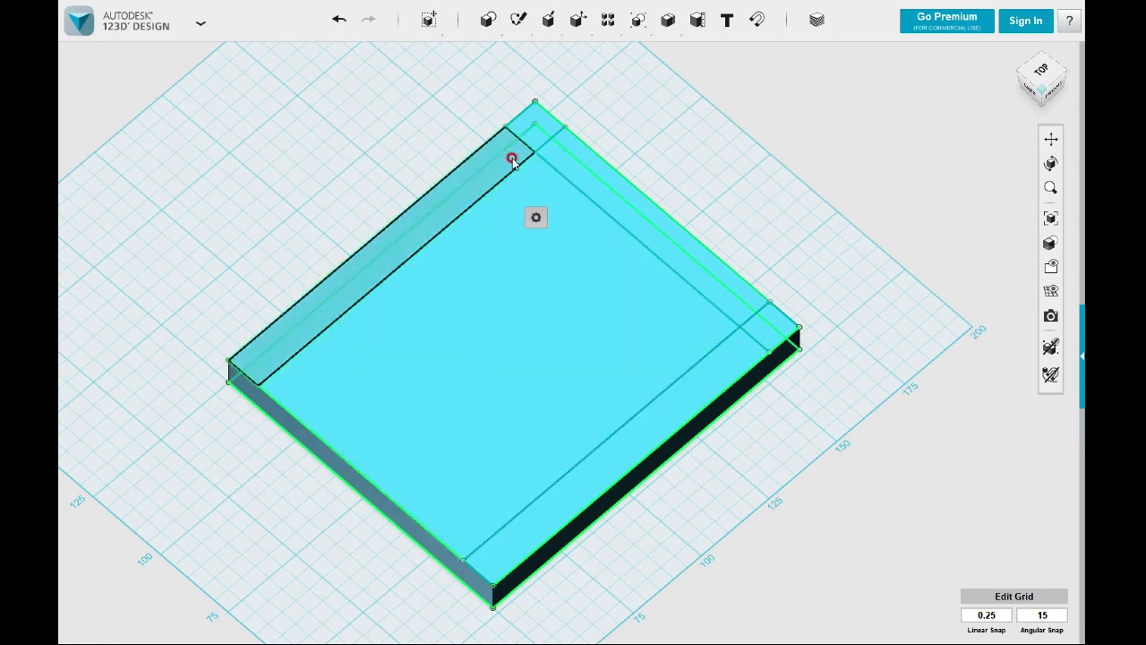
{"action": "left_click", "coordinate": [532, 122]}
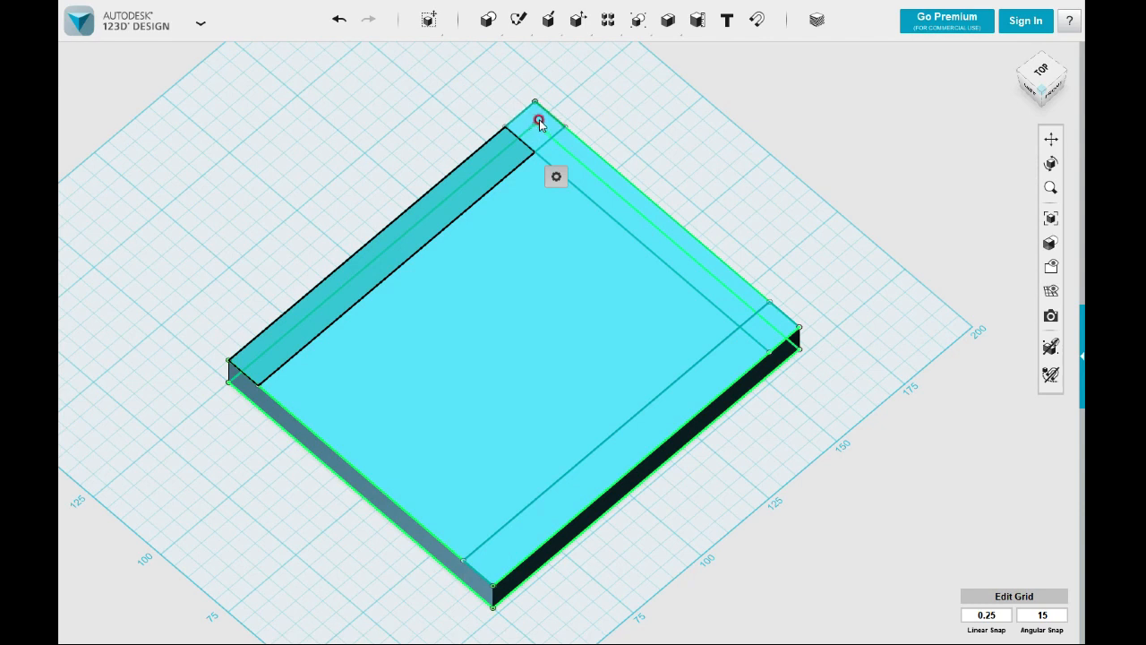
{"action": "scroll", "coordinate": [538, 117], "scroll_direction": "up", "scroll_amount": 3}
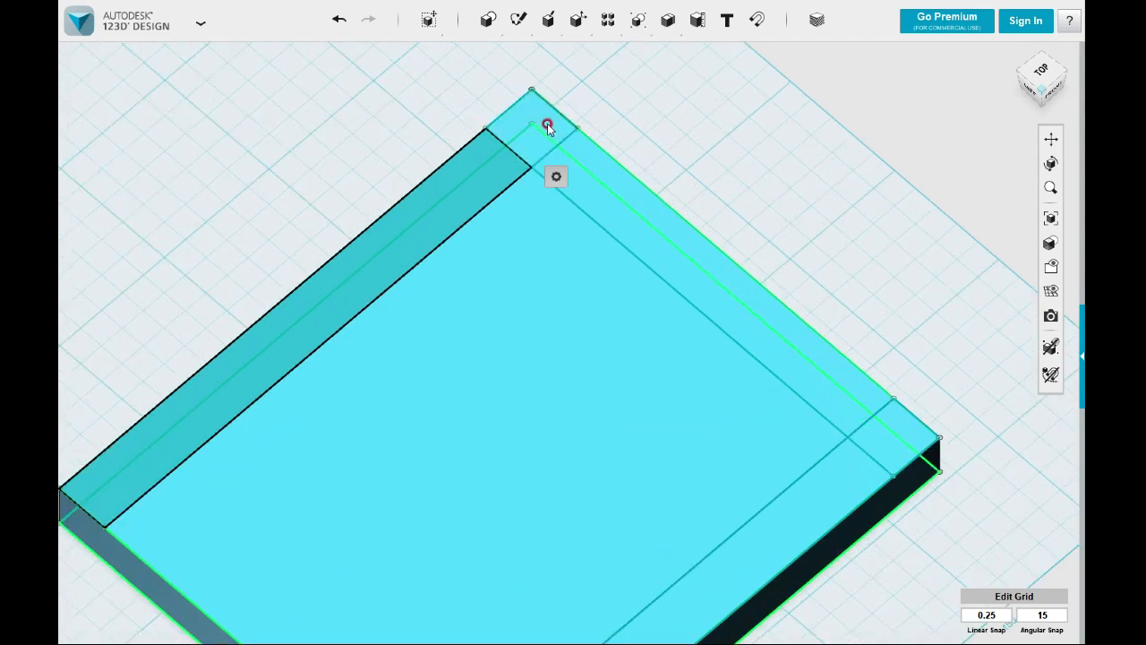
{"action": "left_click", "coordinate": [548, 124]}
{"action": "left_click", "coordinate": [547, 130]}
{"action": "mouse_move", "coordinate": [573, 188]}
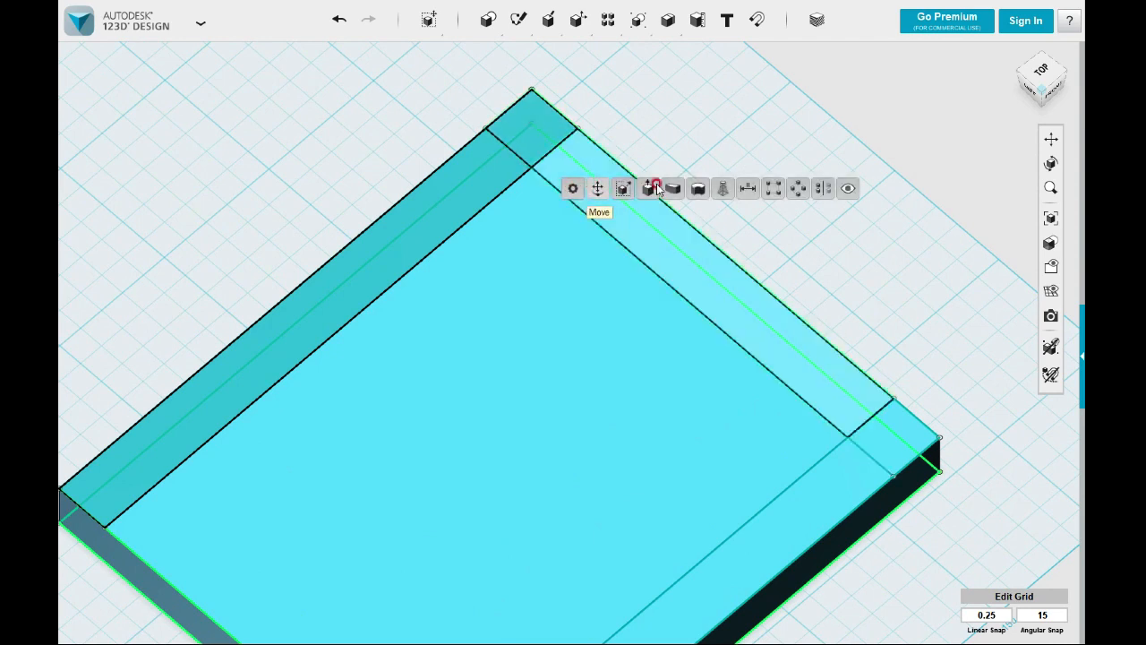
{"action": "left_click", "coordinate": [647, 189]}
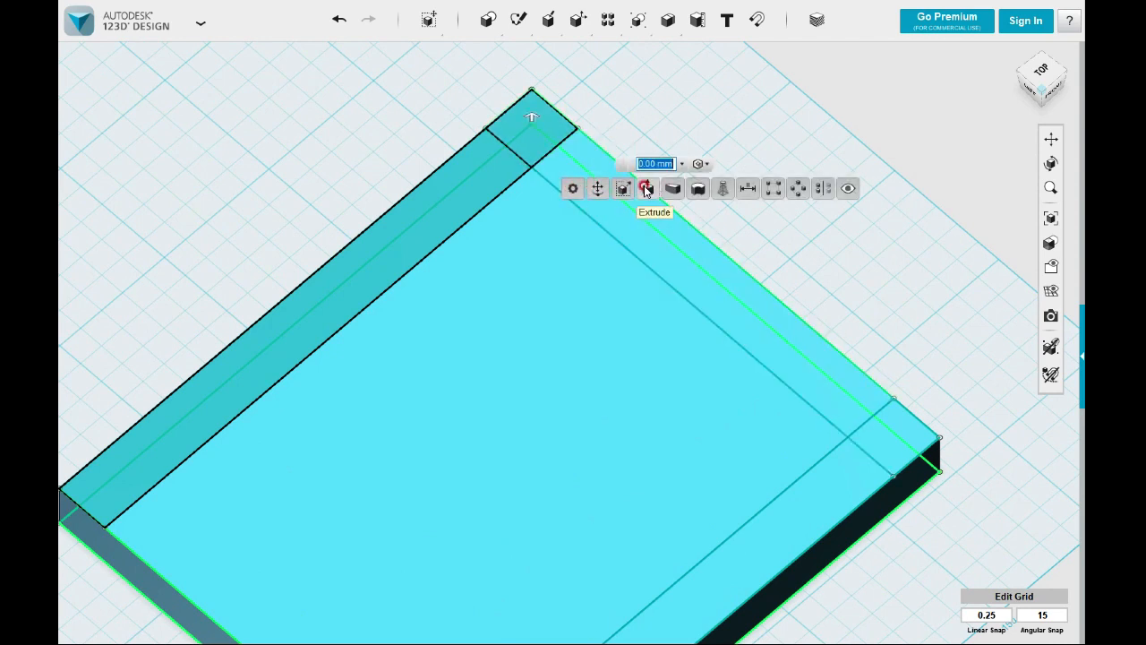
{"action": "type", "text": "400"}
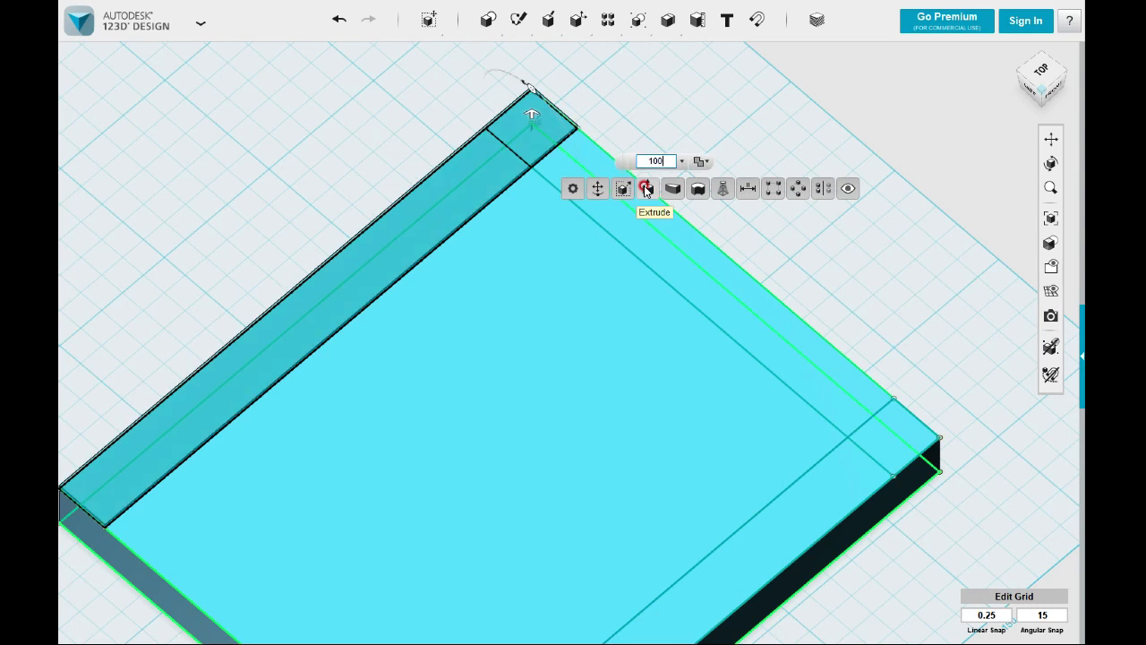
{"action": "key", "text": "Return"}
Extrude the front edge strip together with the front right corner square upward into a wall
{"action": "scroll", "coordinate": [650, 187], "scroll_direction": "down", "scroll_amount": 5}
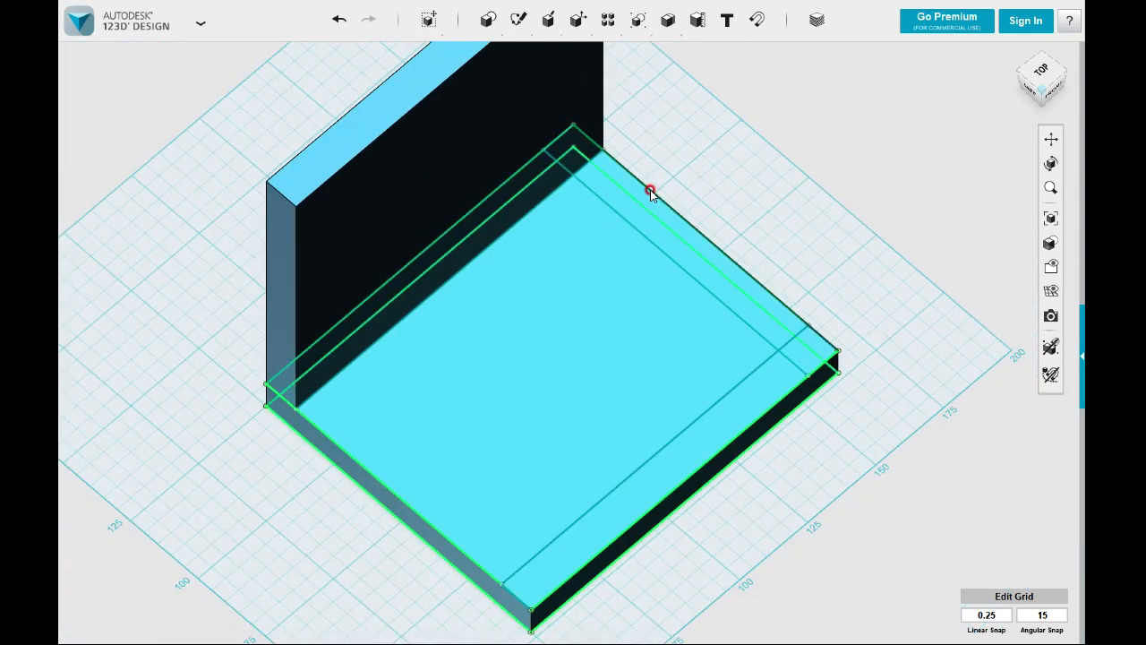
{"action": "right_click_drag", "start_coordinate": [839, 261], "coordinate": [839, 262]}
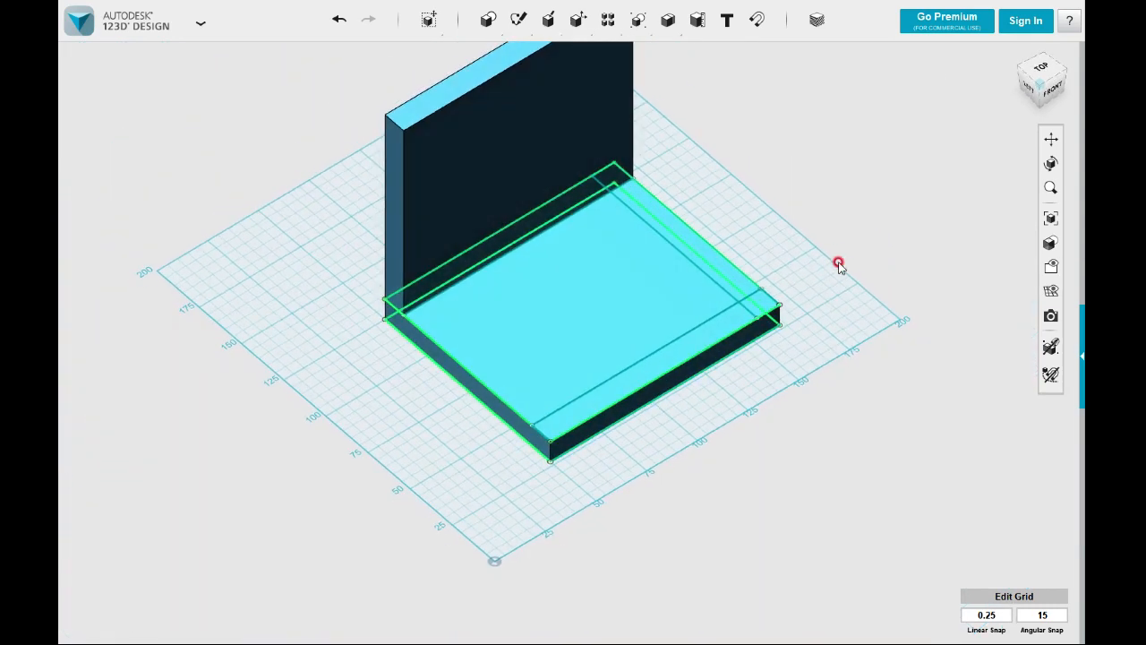
{"action": "left_click", "coordinate": [701, 348]}
{"action": "left_click", "coordinate": [764, 302]}
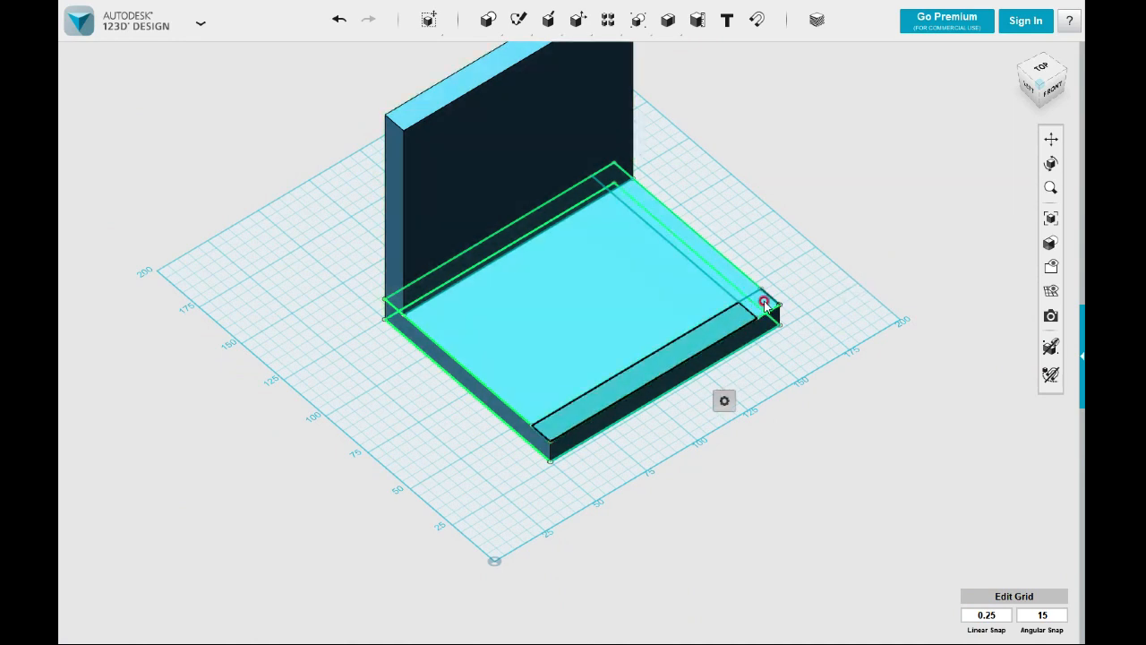
{"action": "scroll", "coordinate": [778, 307], "scroll_direction": "up", "scroll_amount": 5}
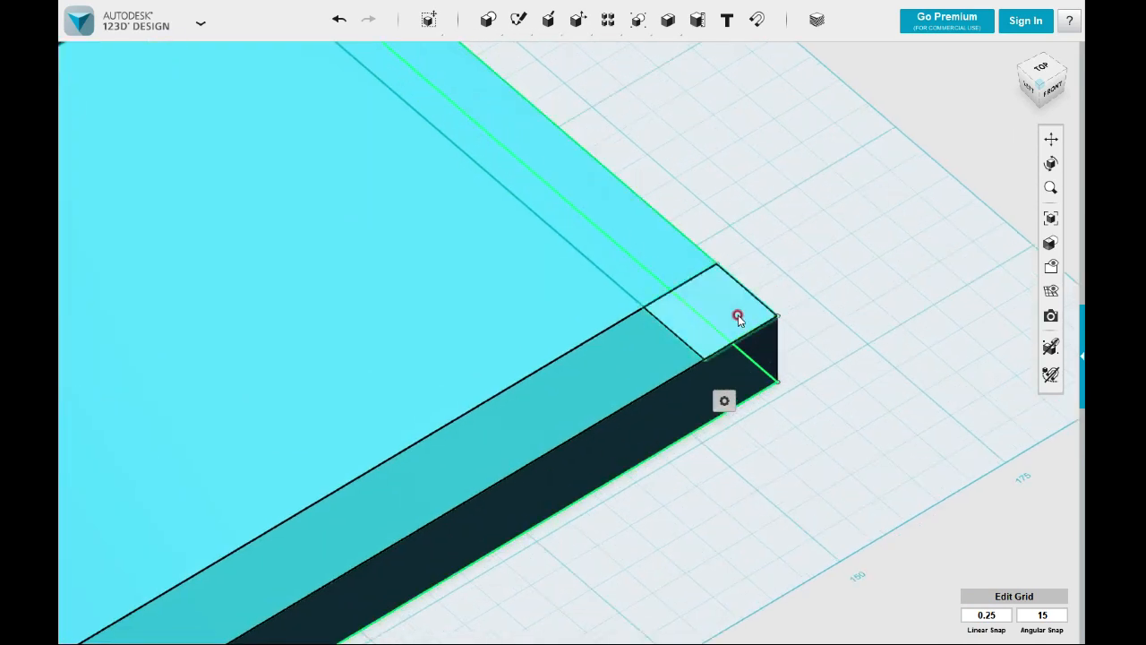
{"action": "left_click", "coordinate": [737, 319]}
{"action": "mouse_move", "coordinate": [761, 376]}
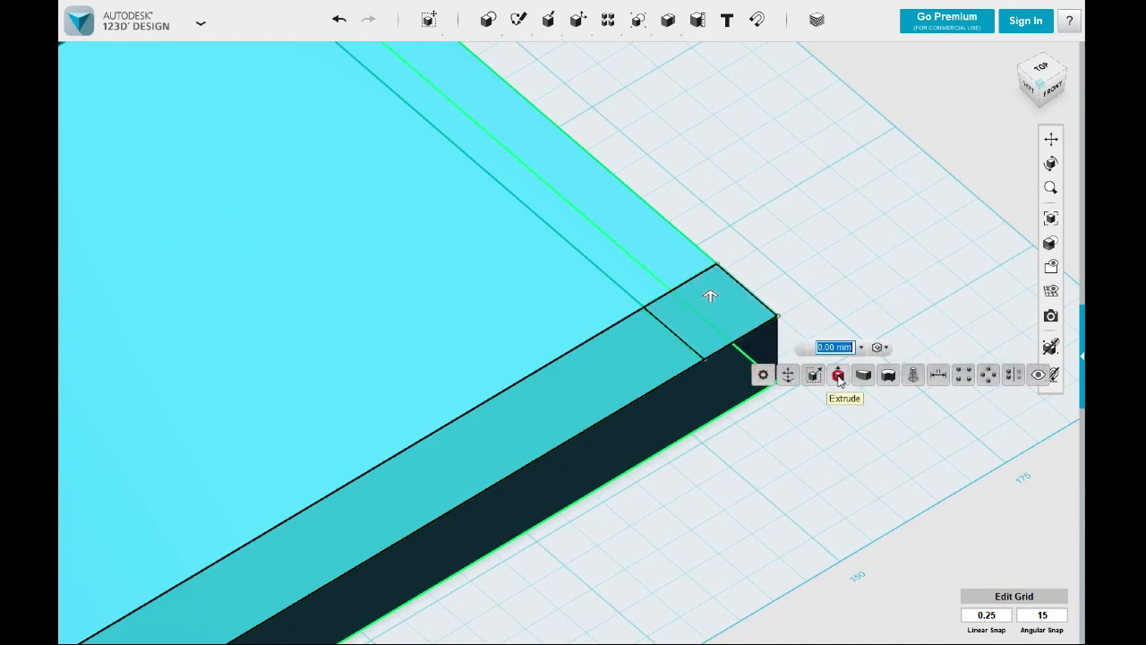
{"action": "type", "text": "3"}
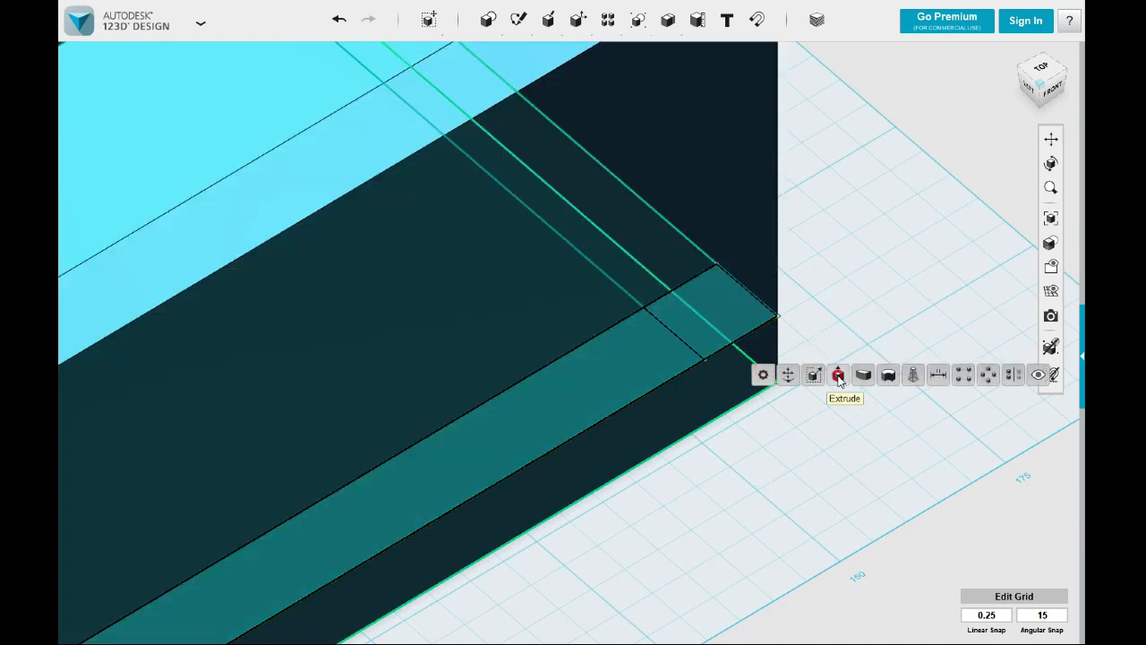
{"action": "left_click", "coordinate": [838, 375]}
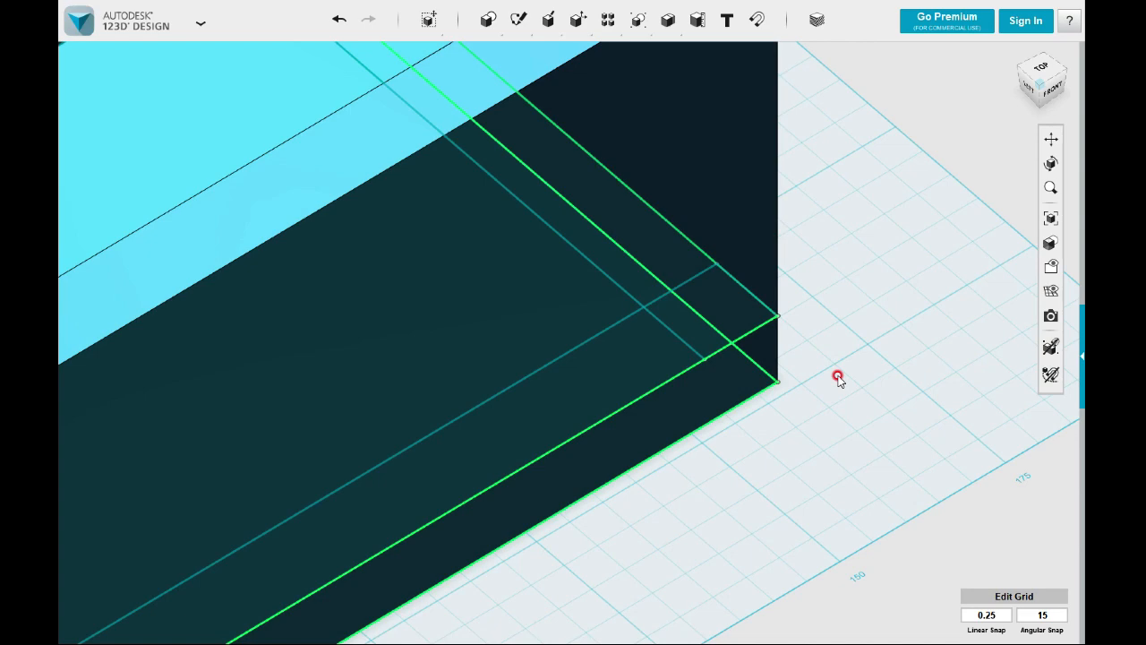
Extrude the right edge strip between the two walls 100 mm upward as a solid separate from the walls
{"action": "scroll", "coordinate": [844, 379], "scroll_direction": "down", "scroll_amount": 5}
{"action": "right_click_drag", "start_coordinate": [870, 417], "coordinate": [769, 421]}
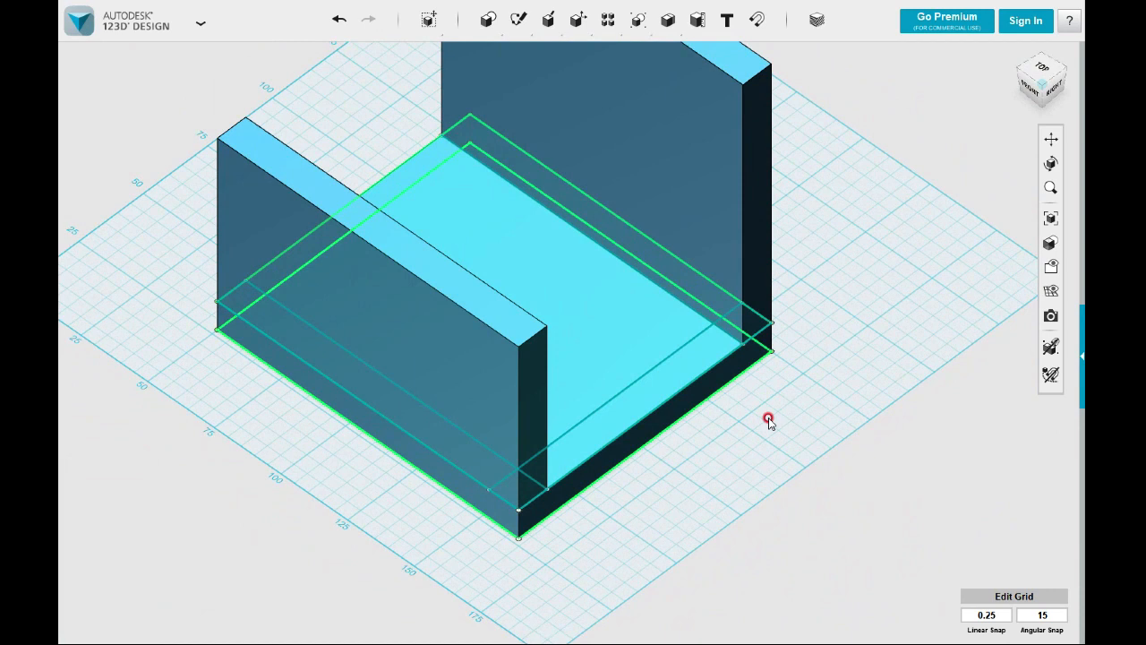
{"action": "right_click_drag", "start_coordinate": [781, 407], "coordinate": [783, 358]}
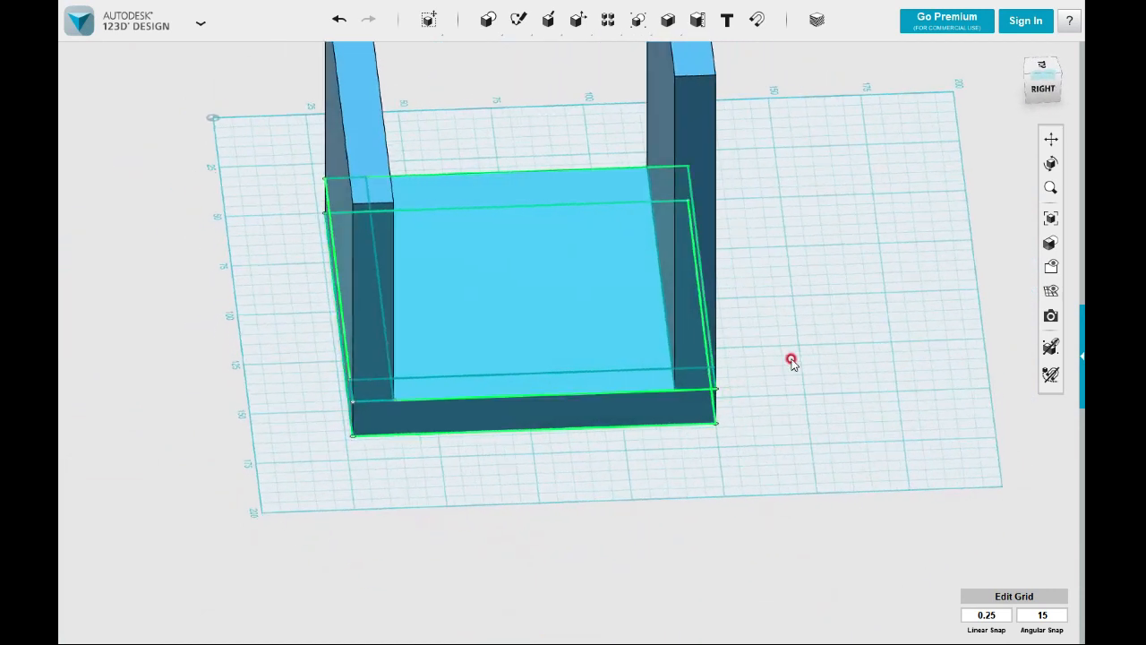
{"action": "scroll", "coordinate": [804, 340], "scroll_direction": "down", "scroll_amount": 1}
{"action": "scroll", "coordinate": [804, 340], "scroll_direction": "down", "scroll_amount": 1}
{"action": "right_click_drag", "start_coordinate": [833, 332], "coordinate": [862, 337]}
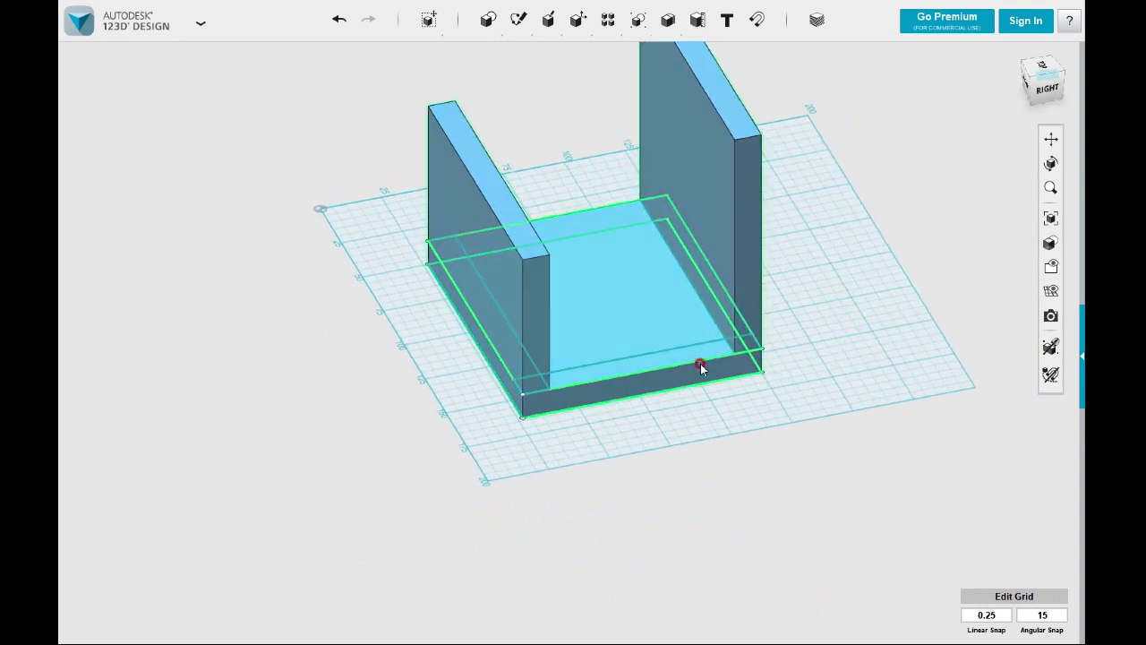
{"action": "left_click", "coordinate": [697, 357]}
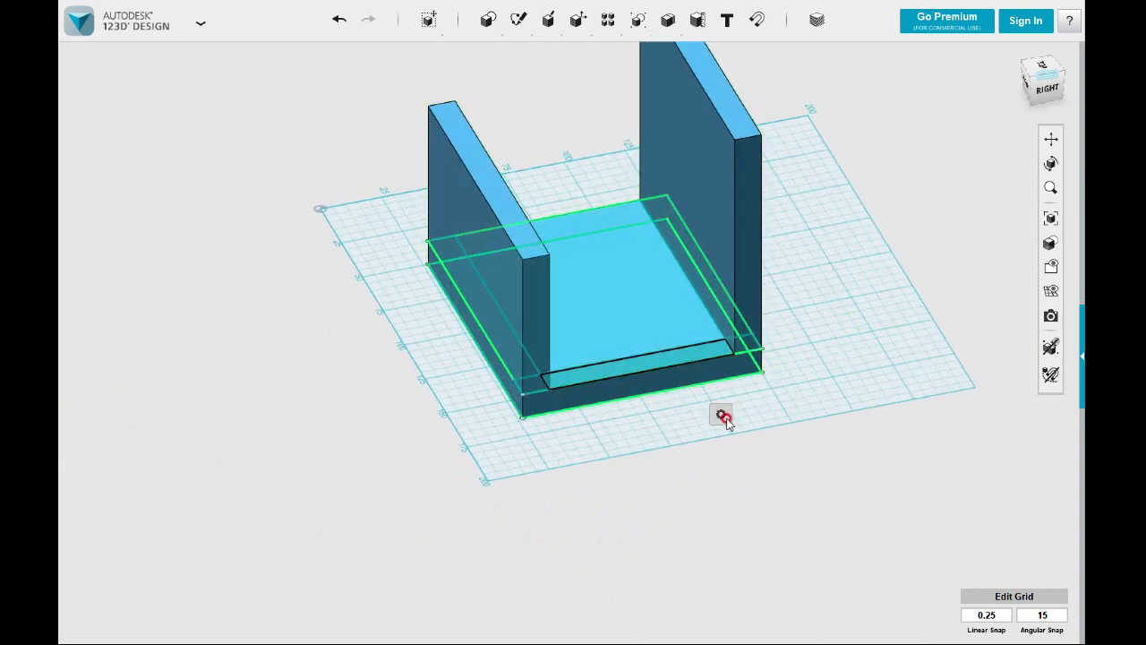
{"action": "mouse_move", "coordinate": [721, 414]}
{"action": "left_click", "coordinate": [795, 416]}
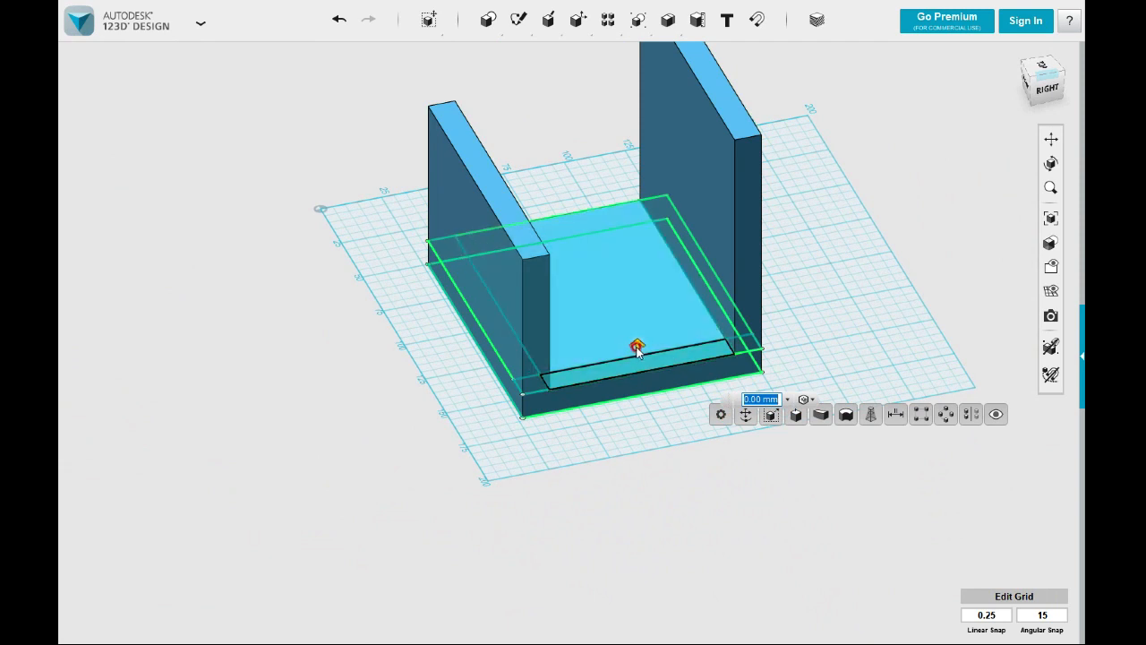
{"action": "left_click_drag", "start_coordinate": [637, 345], "coordinate": [739, 128]}
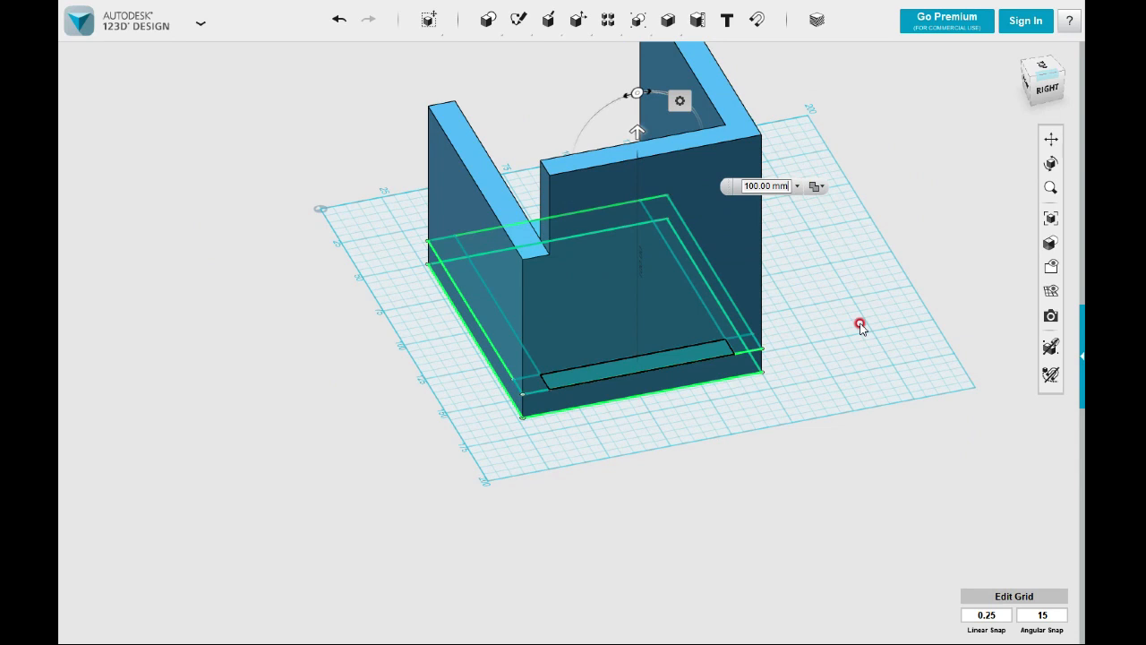
{"action": "left_click", "coordinate": [812, 185]}
{"action": "left_click", "coordinate": [831, 258]}
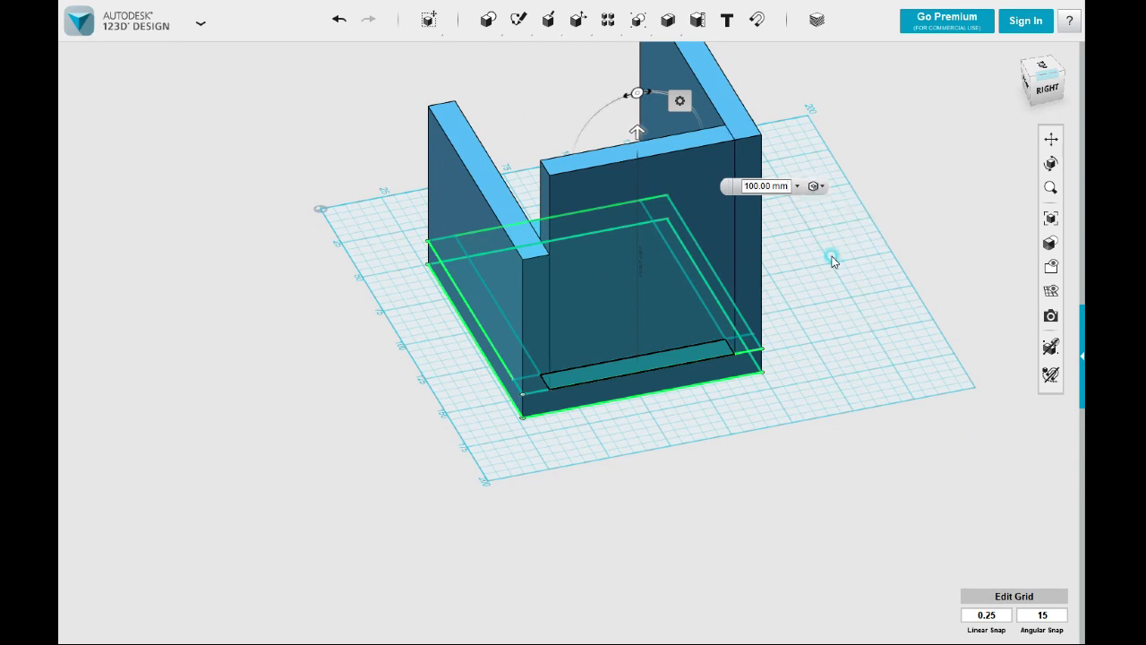
{"action": "left_click", "coordinate": [813, 284]}
Project the outline of the right wall's outer face into a sketch lying on that face
{"action": "right_click_drag", "start_coordinate": [813, 284], "coordinate": [797, 295]}
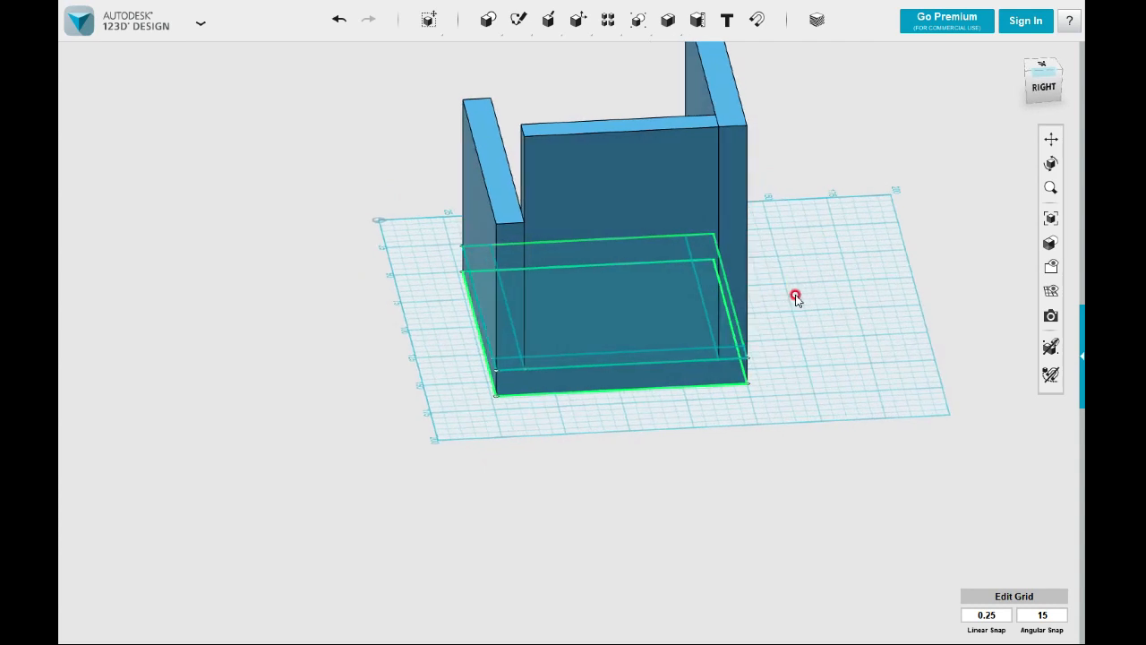
{"action": "scroll", "coordinate": [756, 193], "scroll_direction": "up", "scroll_amount": 3}
{"action": "right_click_drag", "start_coordinate": [889, 280], "coordinate": [993, 295]}
{"action": "right_click_drag", "start_coordinate": [678, 188], "coordinate": [695, 210]}
{"action": "mouse_move", "coordinate": [517, 34]}
{"action": "left_click", "coordinate": [842, 52]}
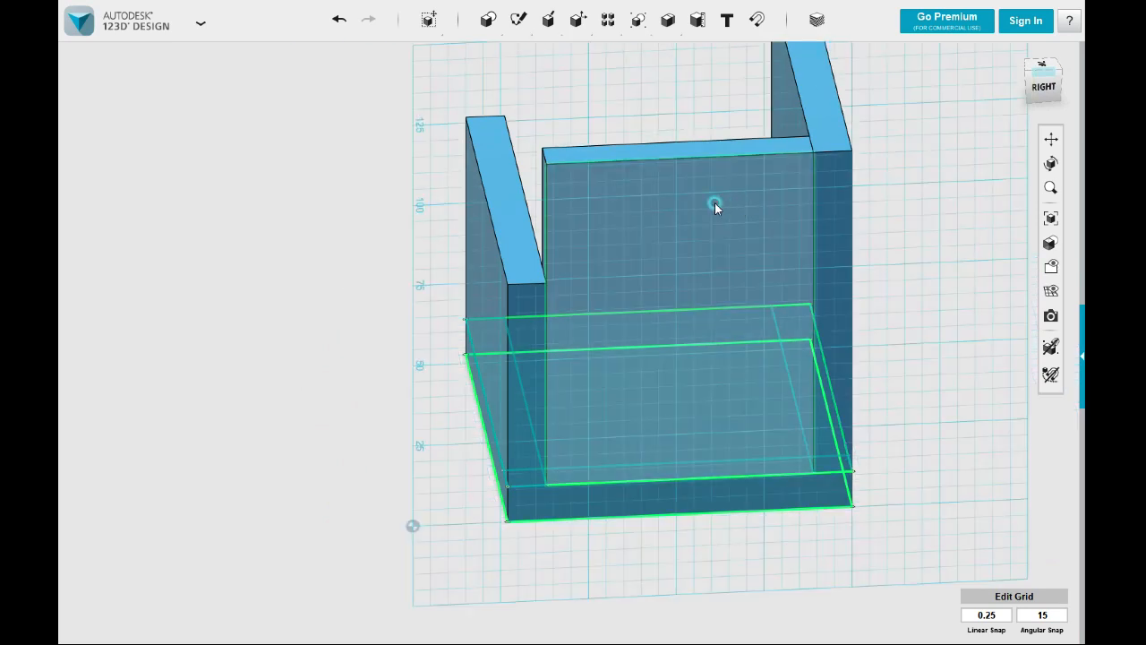
{"action": "left_click", "coordinate": [667, 200]}
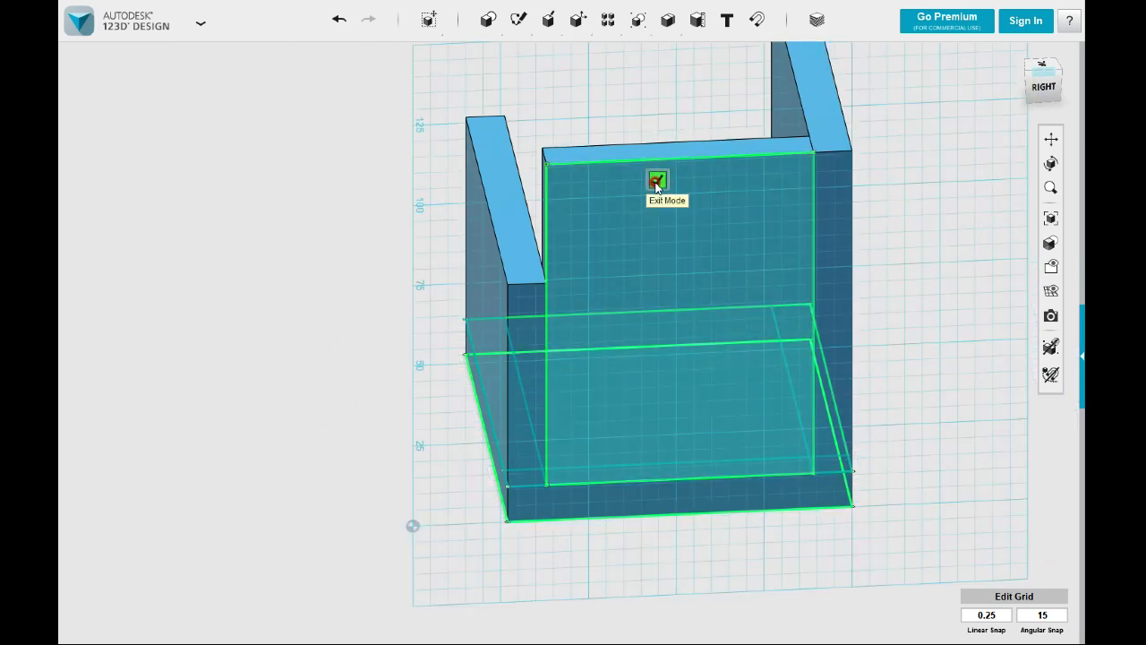
Finish projecting the right wall's outer face outline
{"action": "left_click", "coordinate": [651, 181]}
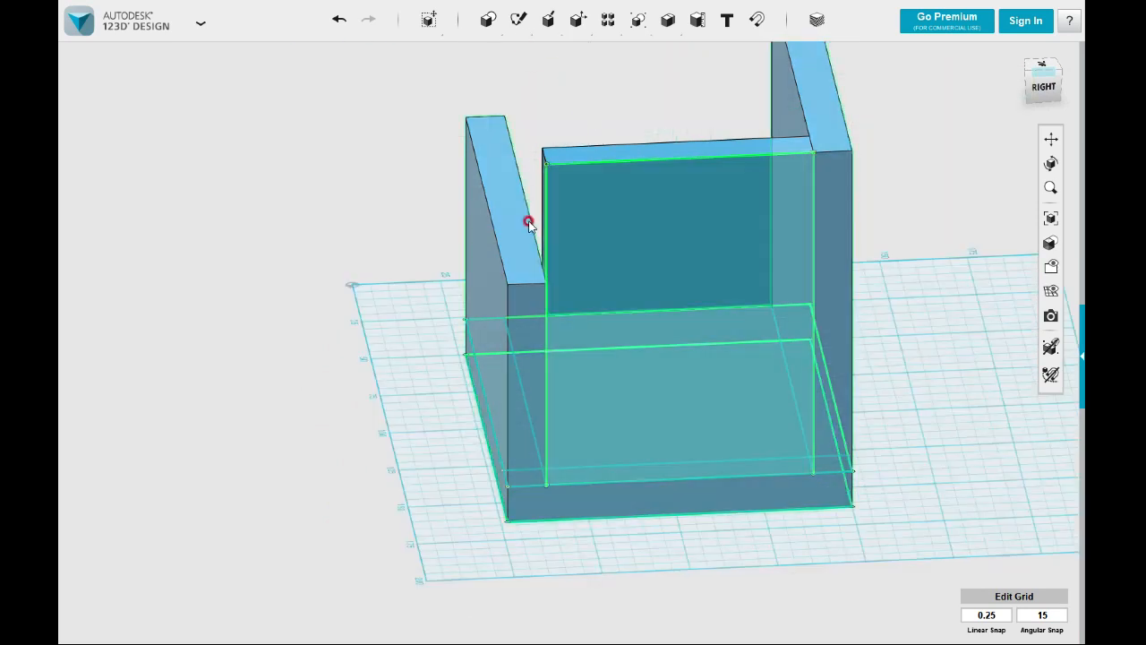
{"action": "mouse_move", "coordinate": [519, 19]}
{"action": "left_click", "coordinate": [520, 53]}
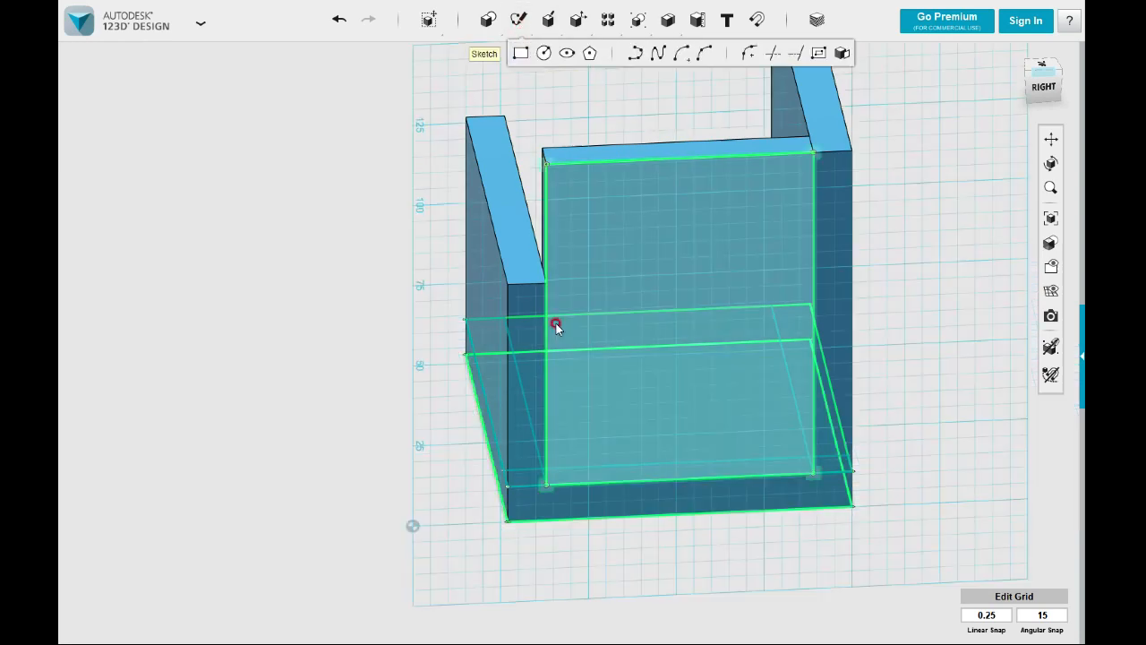
{"action": "left_click", "coordinate": [539, 313]}
{"action": "left_click", "coordinate": [524, 299]}
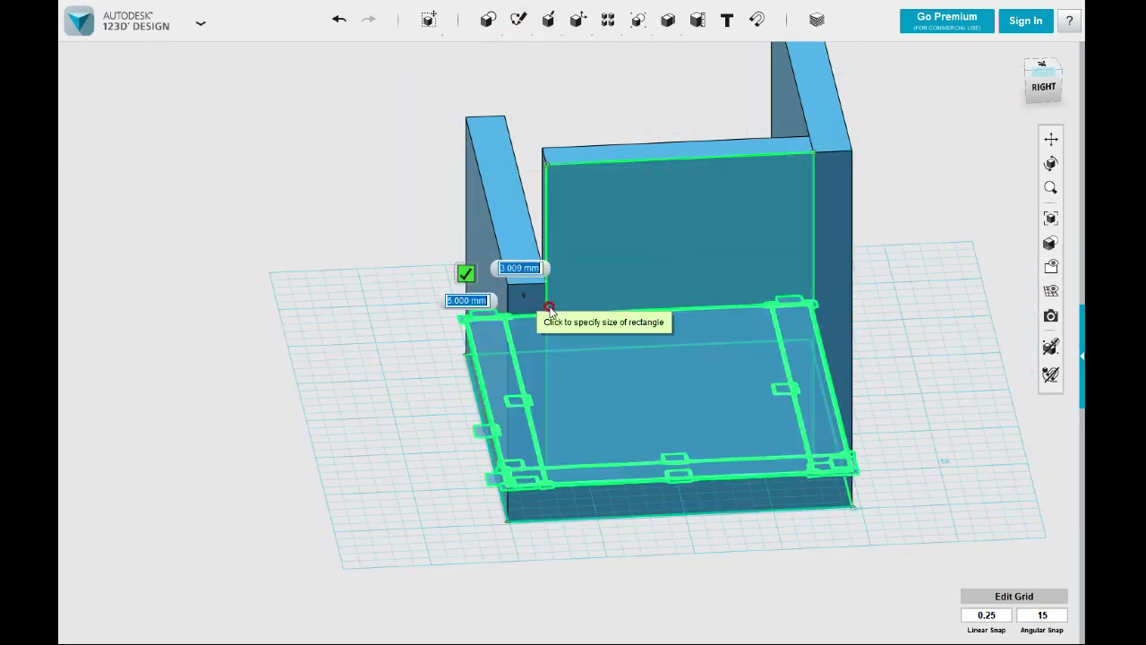
{"action": "key", "text": "Escape"}
{"action": "right_click_drag", "start_coordinate": [838, 306], "coordinate": [854, 287]}
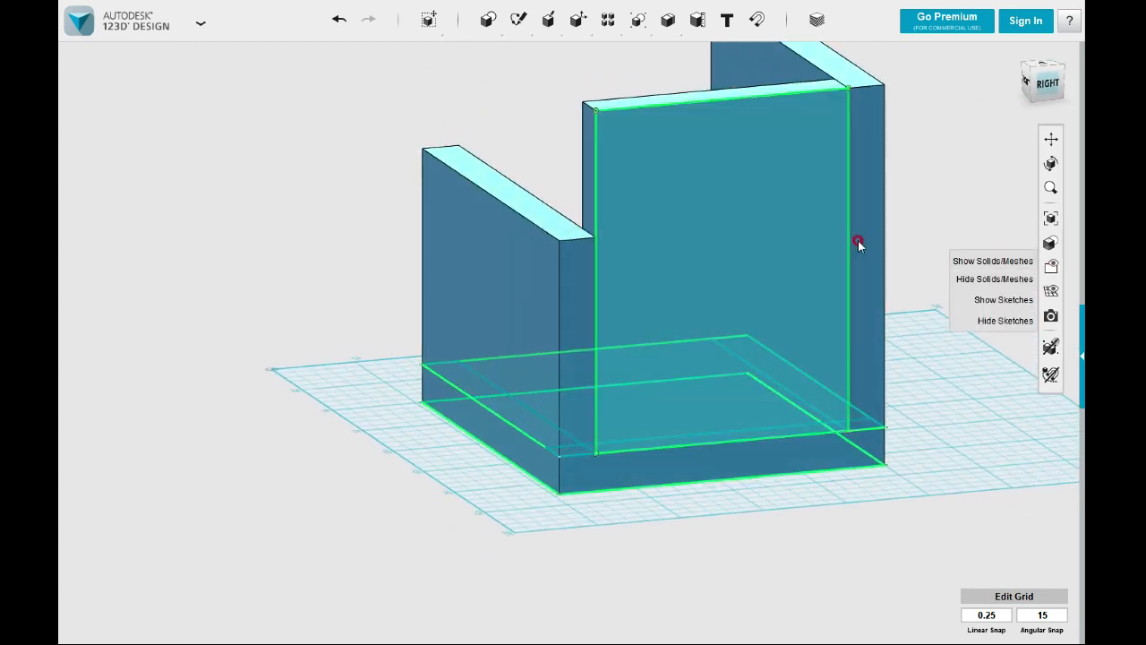
{"action": "mouse_move", "coordinate": [518, 20]}
{"action": "left_click", "coordinate": [520, 53]}
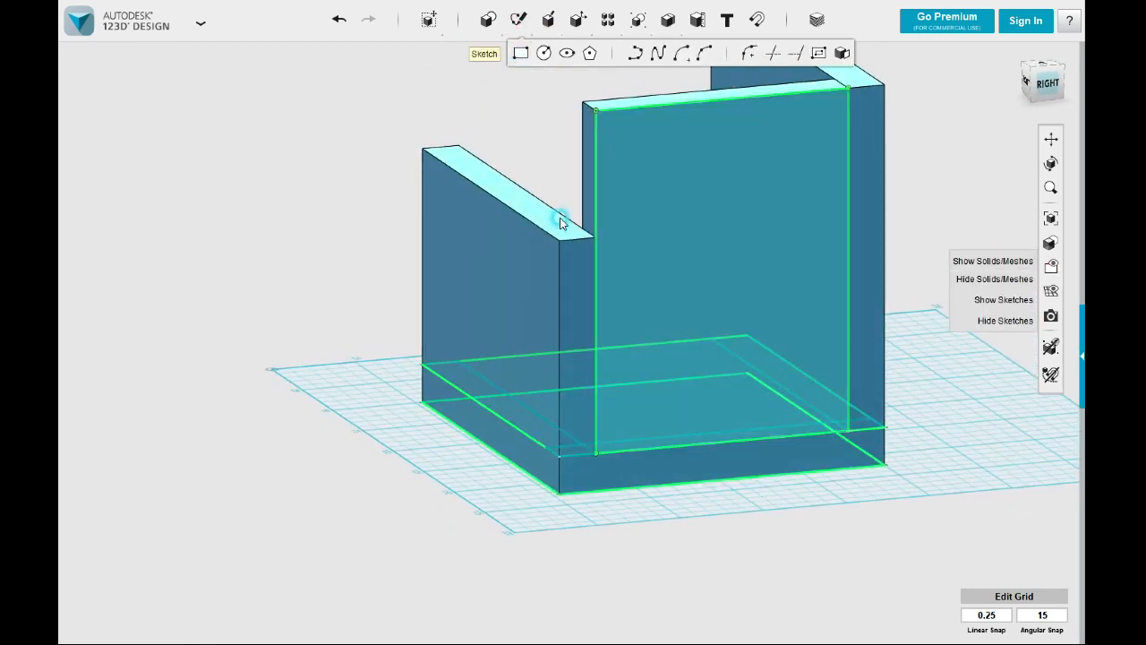
{"action": "left_click", "coordinate": [573, 269]}
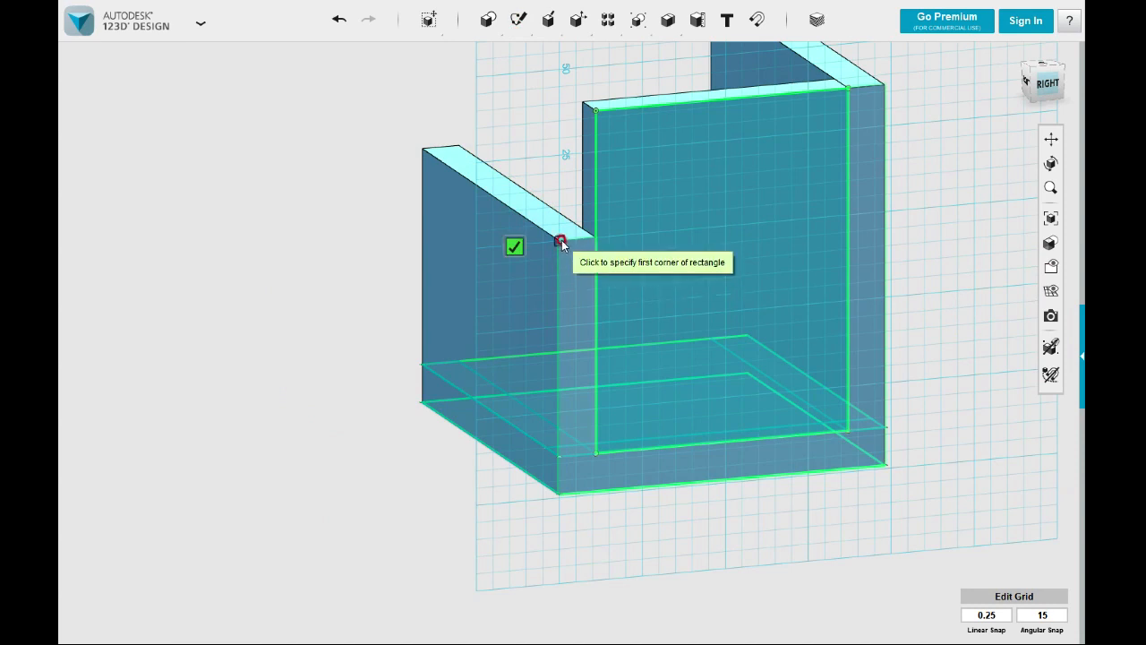
{"action": "left_click", "coordinate": [559, 242]}
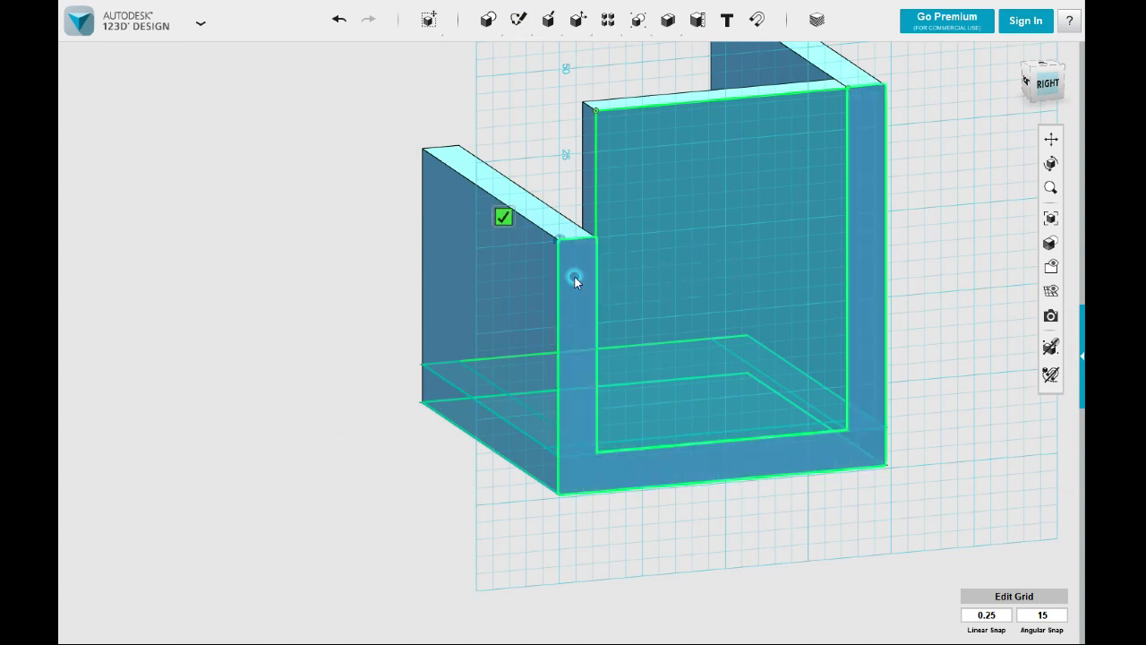
{"action": "key", "text": "Escape"}
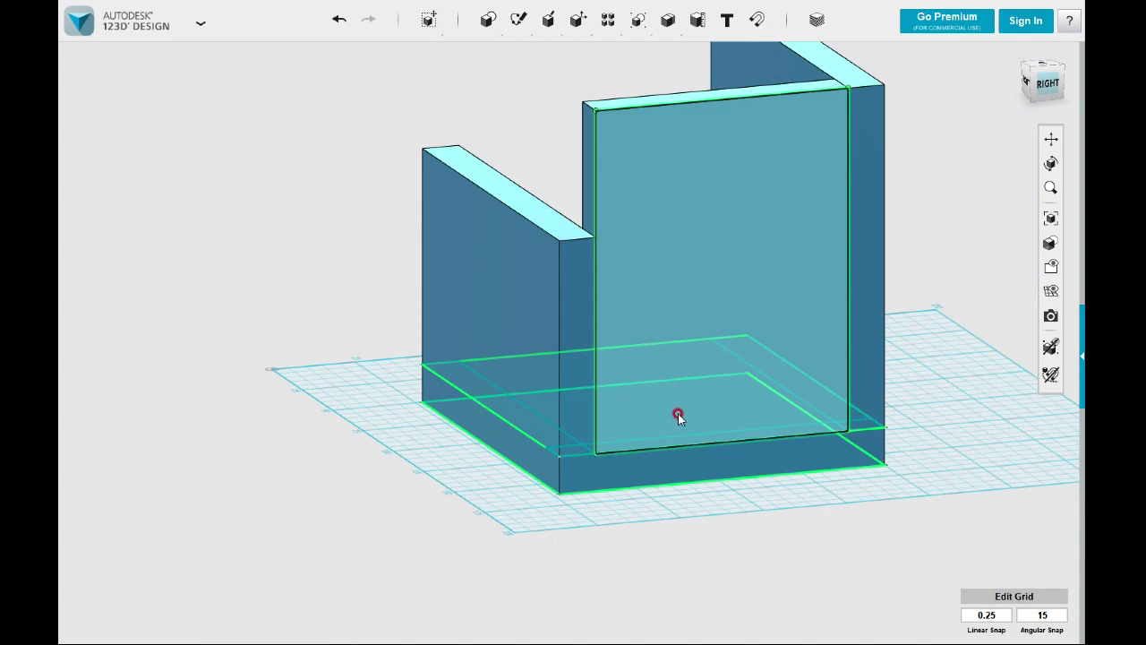
Project the U-shaped outline of the base and the front and back wall ends on the block's right side
{"action": "mouse_move", "coordinate": [524, 36]}
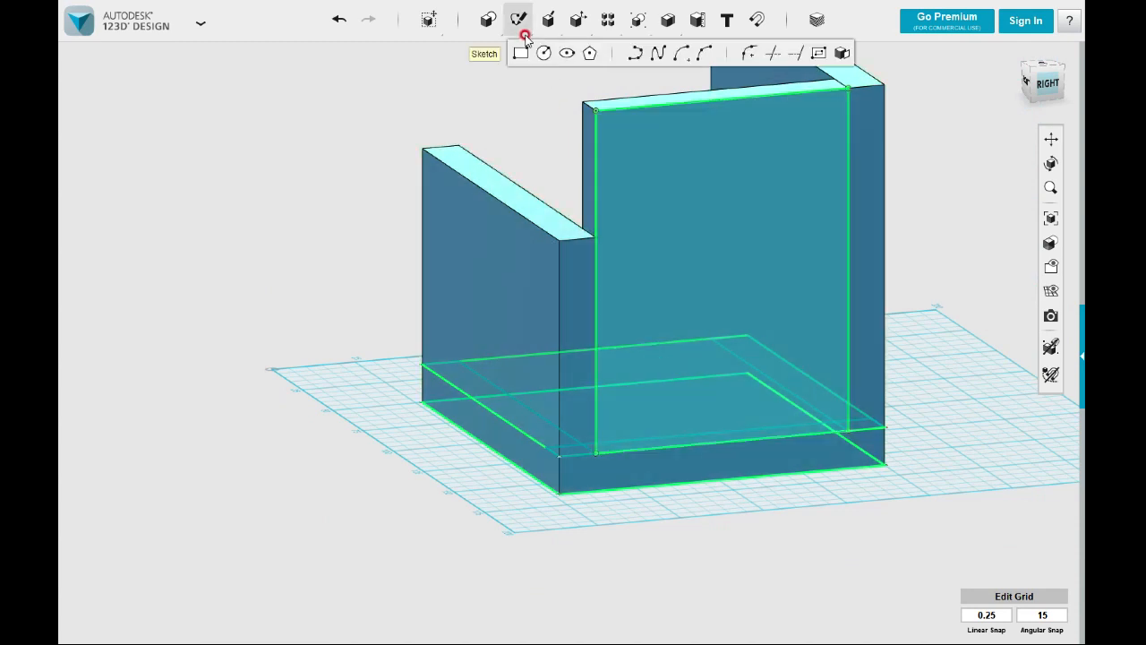
{"action": "left_click", "coordinate": [840, 52]}
{"action": "left_click", "coordinate": [580, 275]}
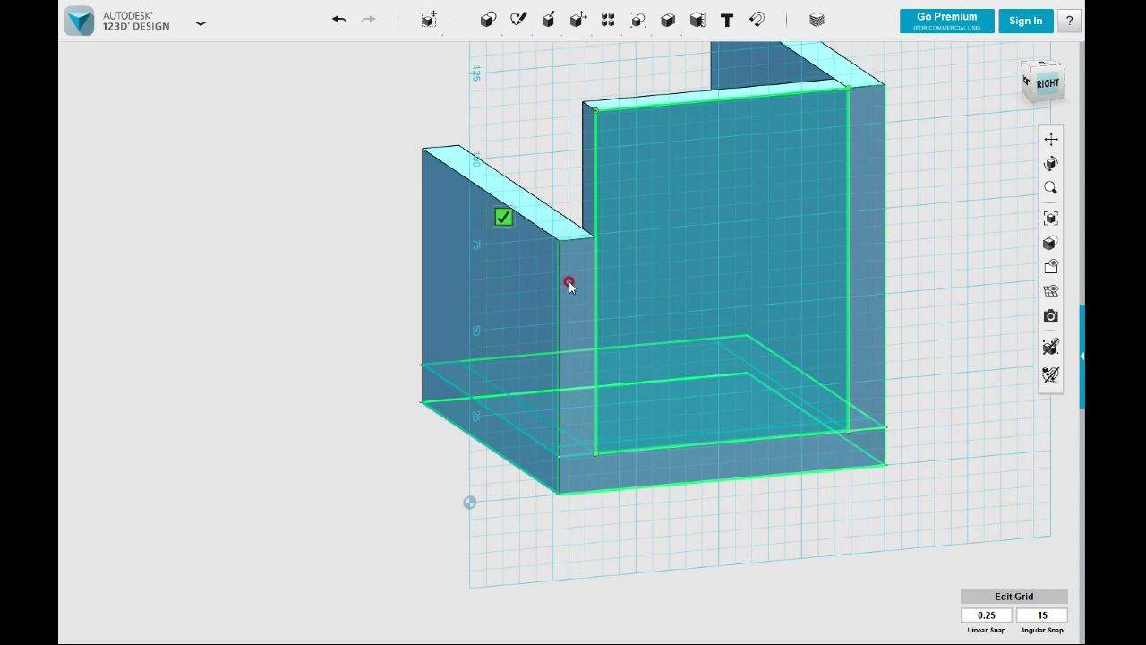
{"action": "left_click", "coordinate": [561, 255]}
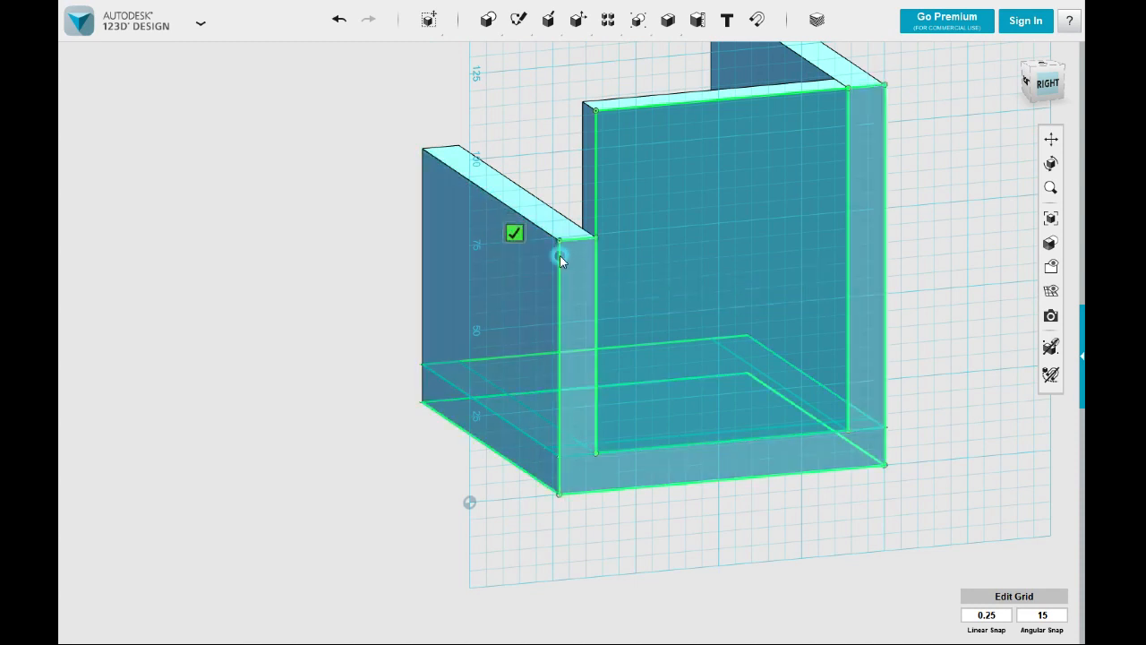
{"action": "left_click", "coordinate": [514, 234]}
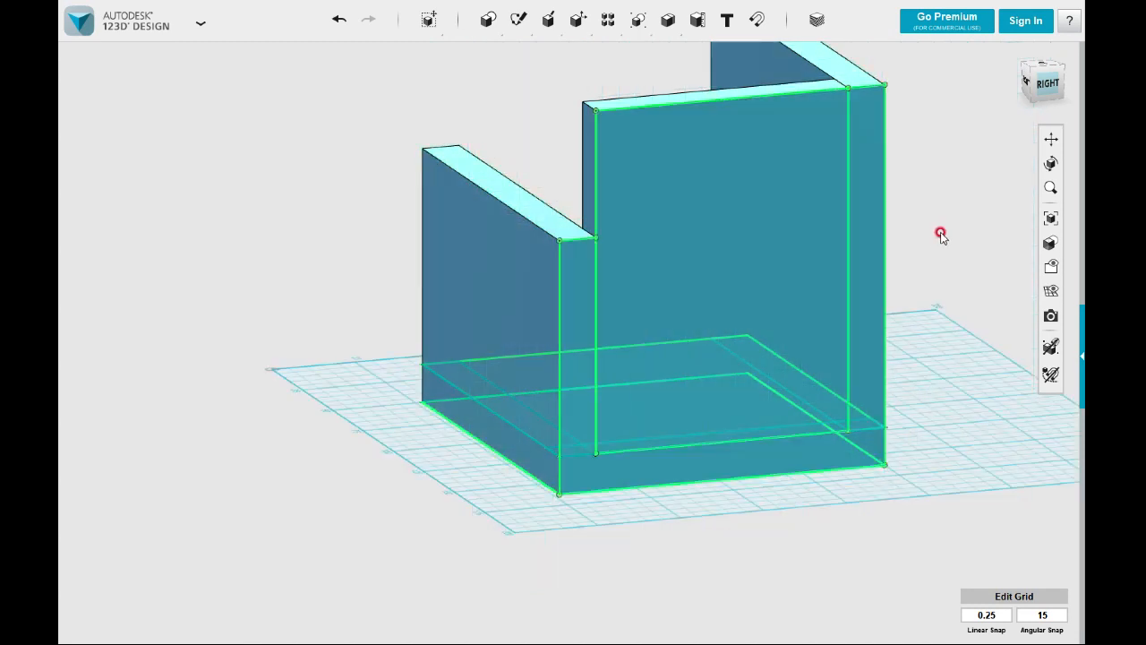
{"action": "mouse_move", "coordinate": [605, 25]}
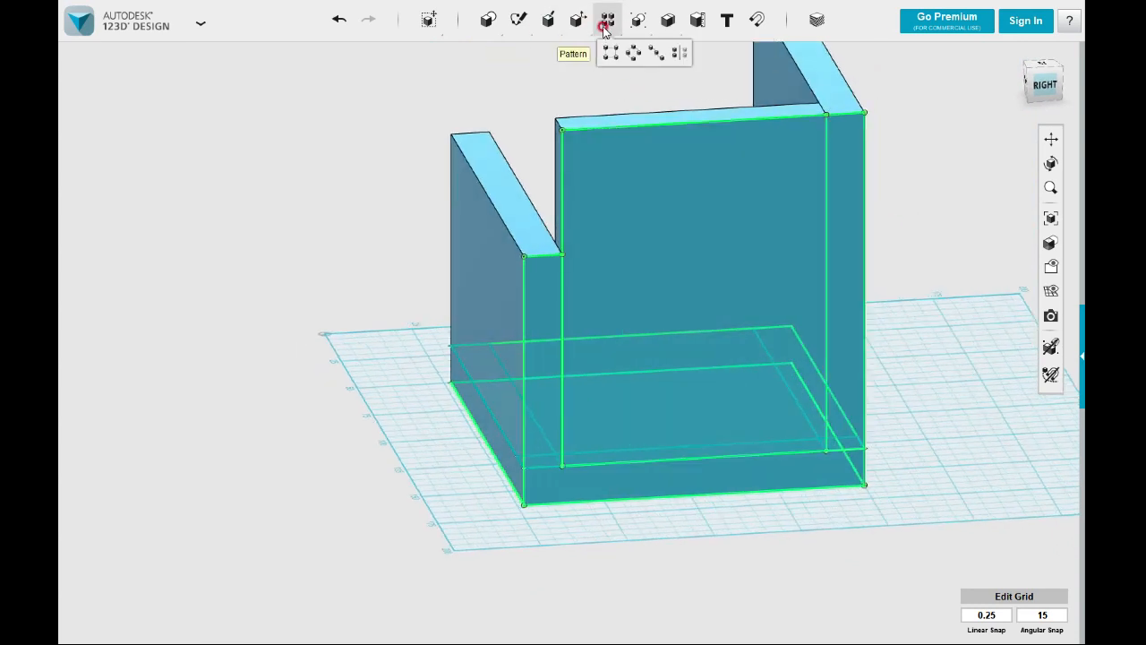
{"action": "mouse_move", "coordinate": [515, 19]}
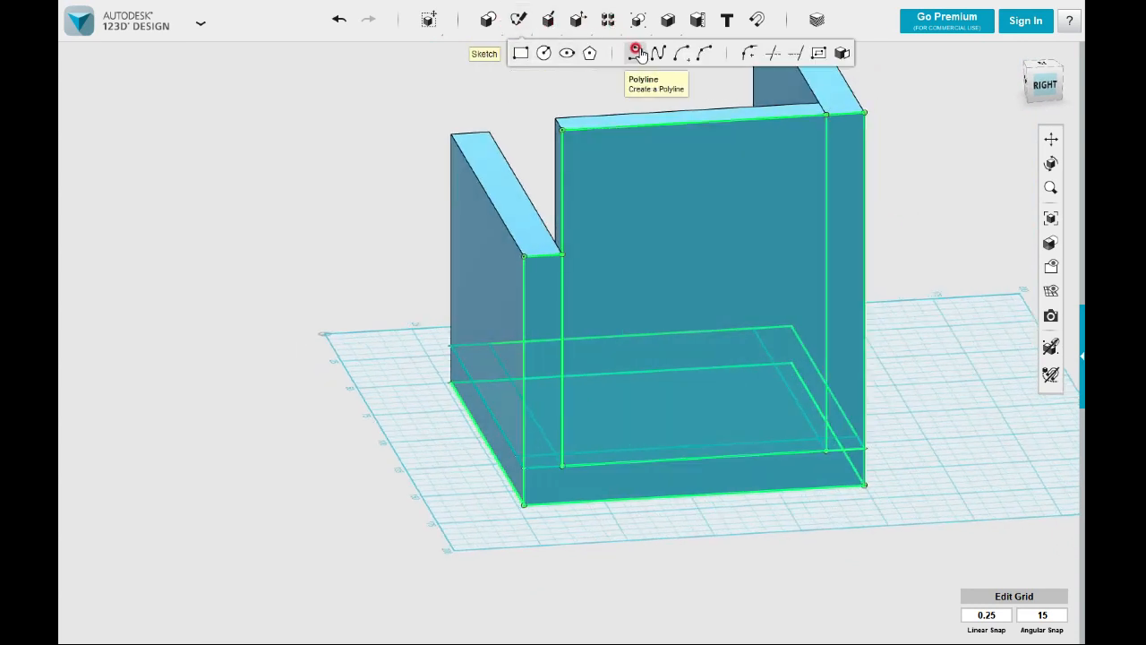
{"action": "left_click", "coordinate": [636, 54]}
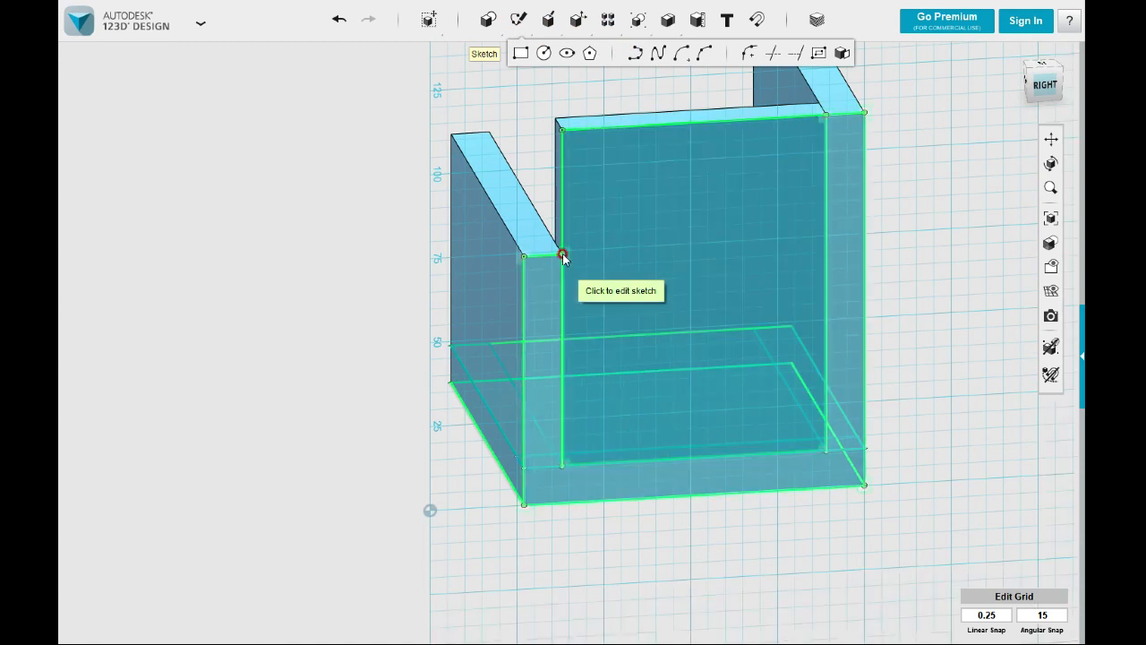
{"action": "left_click", "coordinate": [565, 259]}
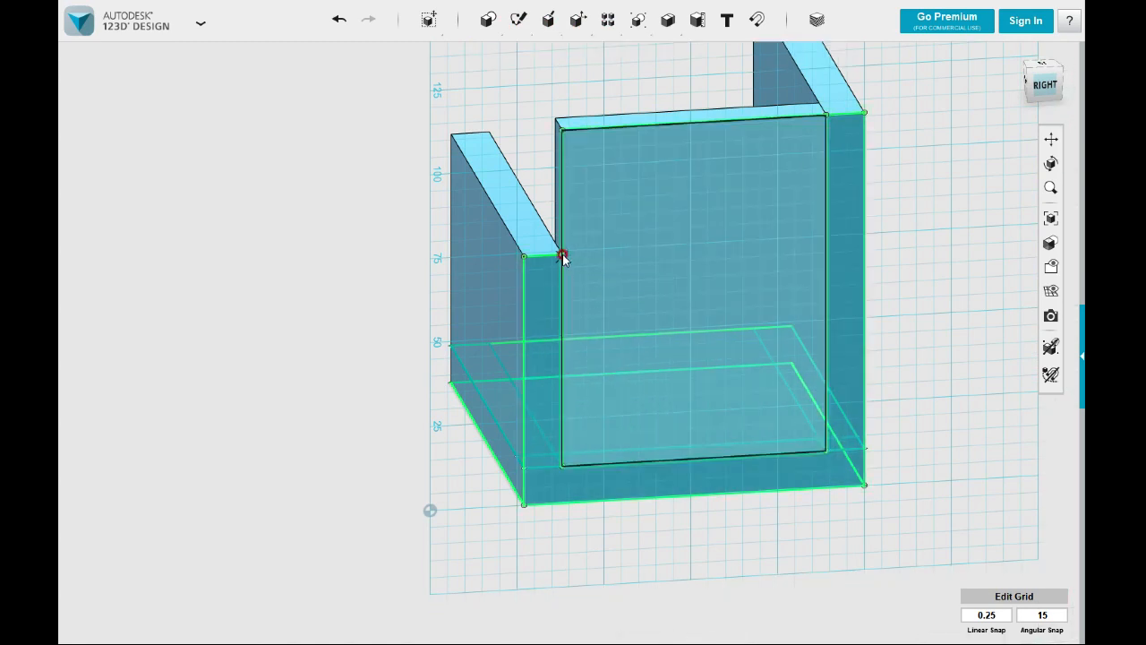
{"action": "scroll", "coordinate": [561, 253], "scroll_direction": "up", "scroll_amount": 5}
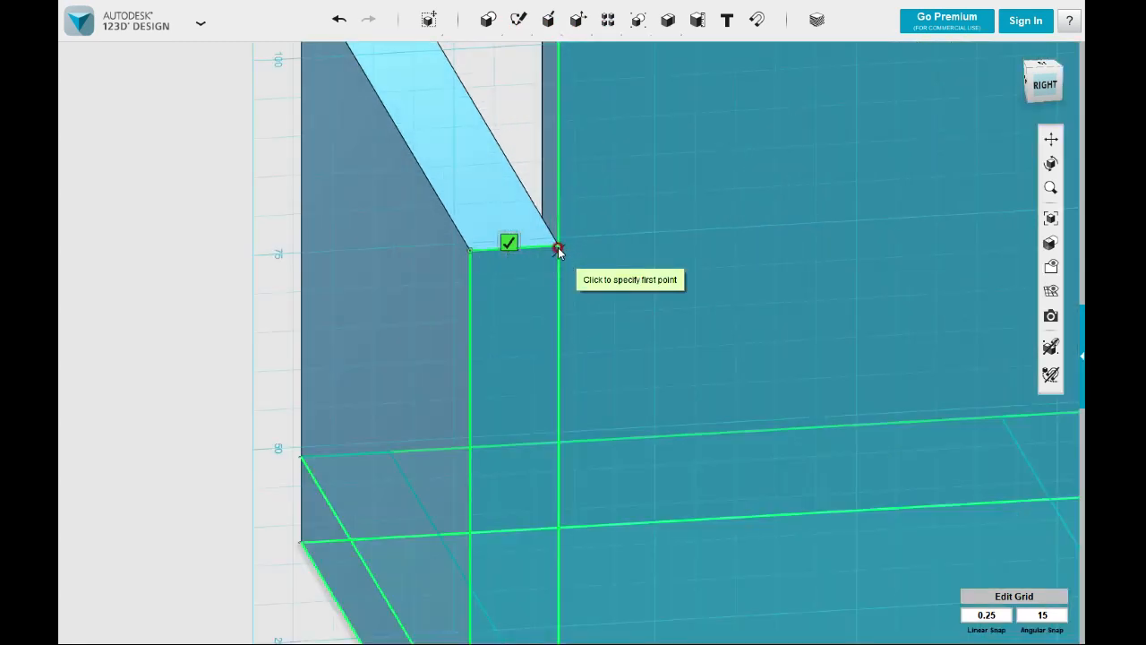
{"action": "scroll", "coordinate": [557, 248], "scroll_direction": "up", "scroll_amount": 3}
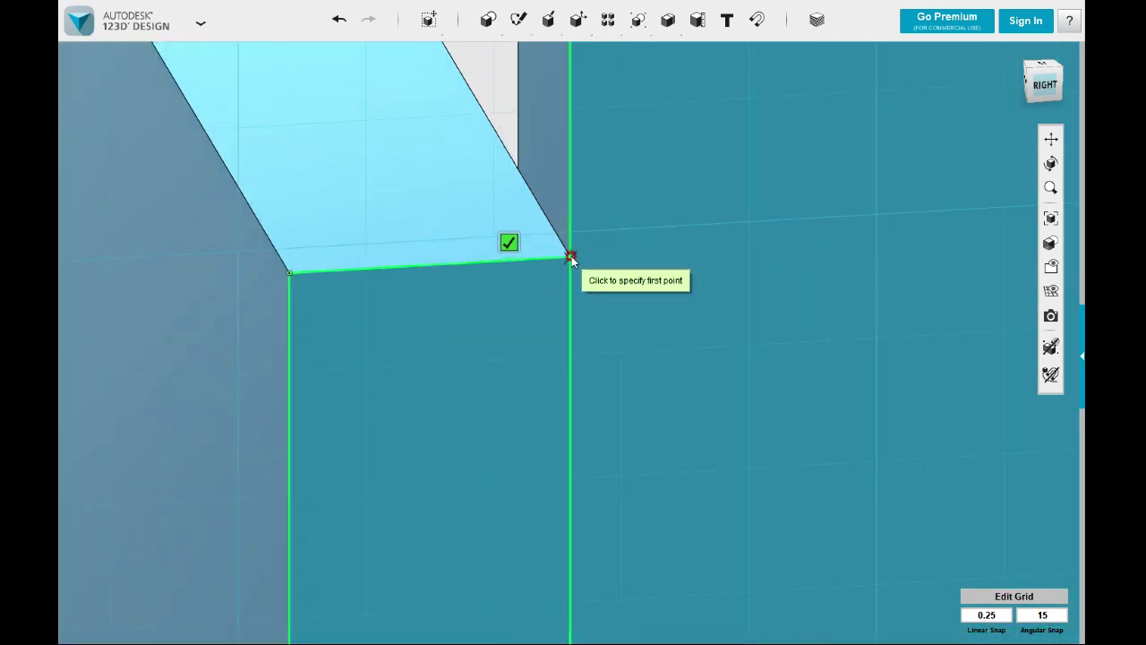
{"action": "scroll", "coordinate": [591, 285], "scroll_direction": "down", "scroll_amount": 3}
{"action": "scroll", "coordinate": [592, 286], "scroll_direction": "down", "scroll_amount": 6}
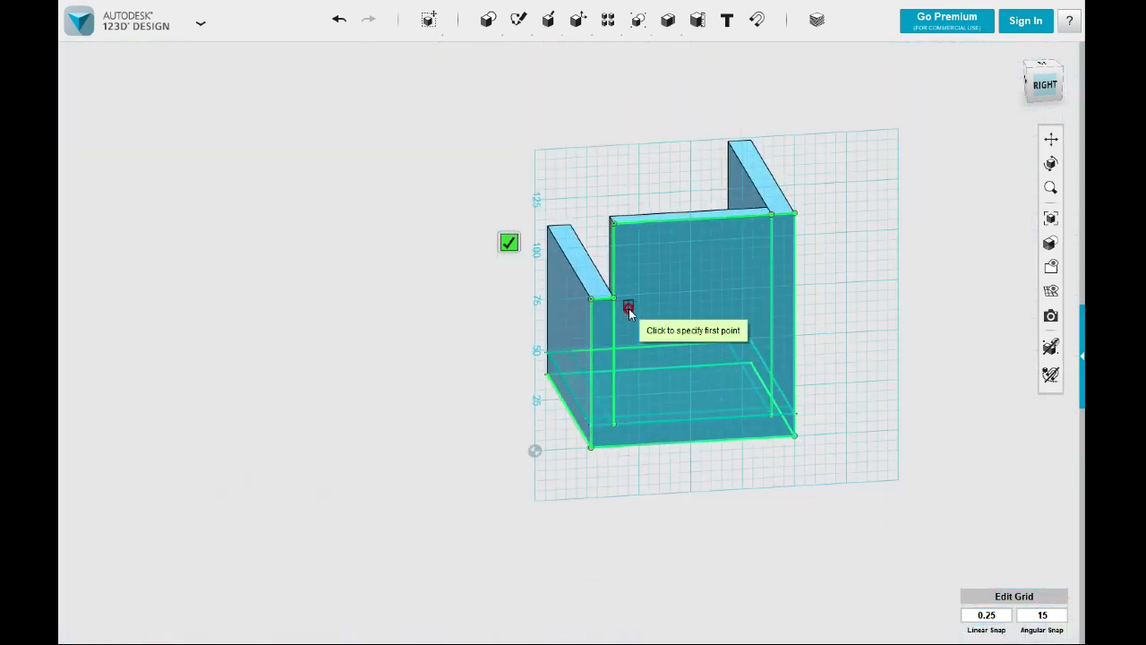
{"action": "scroll", "coordinate": [653, 299], "scroll_direction": "up", "scroll_amount": 6}
{"action": "scroll", "coordinate": [652, 300], "scroll_direction": "down", "scroll_amount": 2}
Draw a diagonal line about 84.5 mm long from the front wall's upper inner corner to the back wall's upper inner corner
{"action": "mouse_move", "coordinate": [519, 19]}
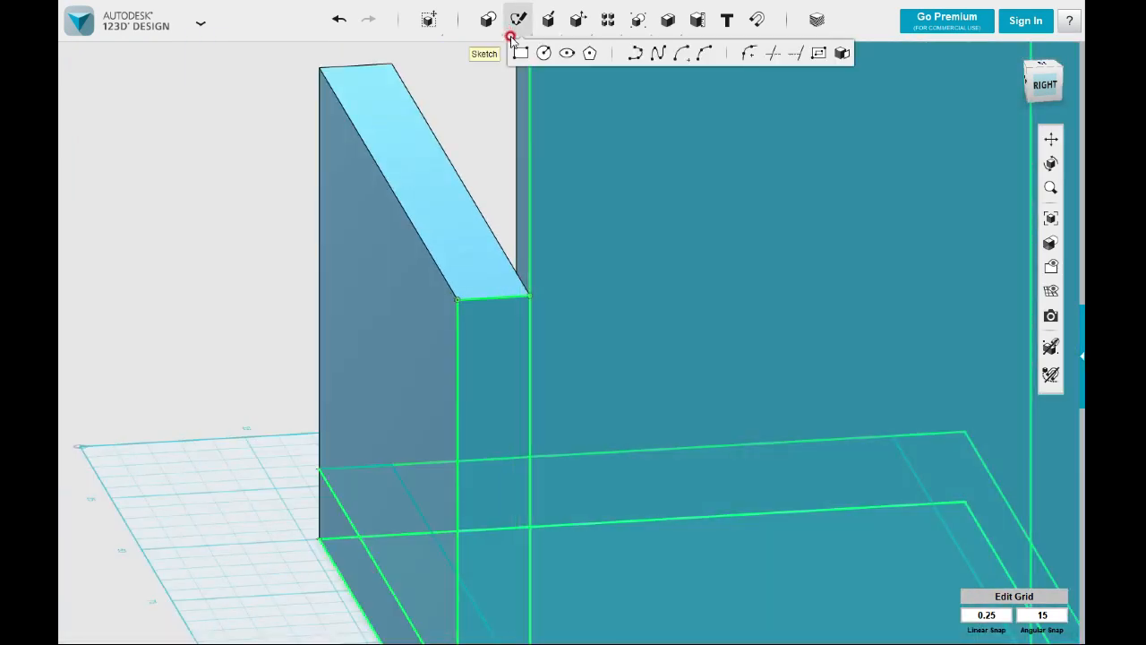
{"action": "left_click", "coordinate": [635, 55]}
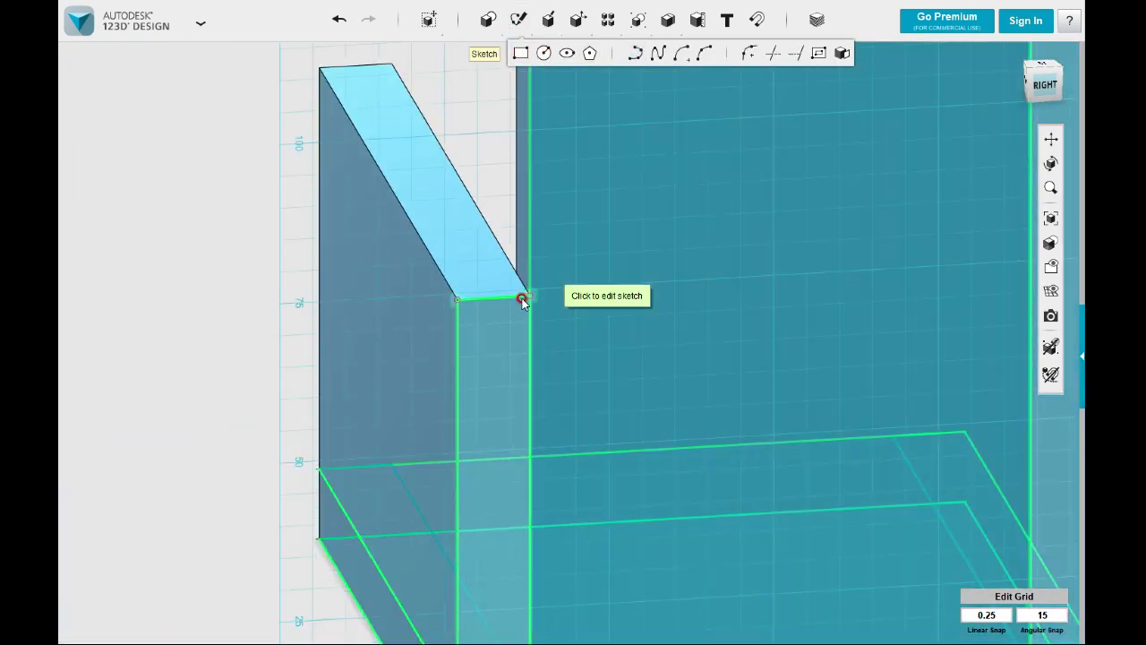
{"action": "left_click", "coordinate": [518, 298]}
{"action": "left_click", "coordinate": [531, 295]}
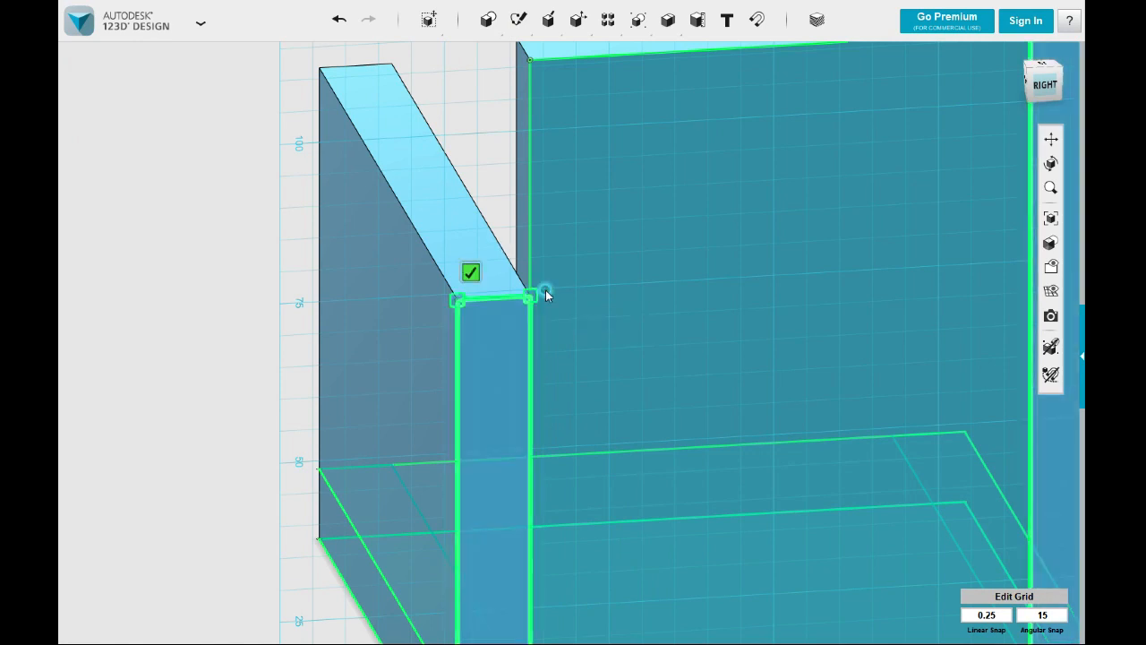
{"action": "middle_click_drag", "start_coordinate": [717, 247], "coordinate": [527, 356]}
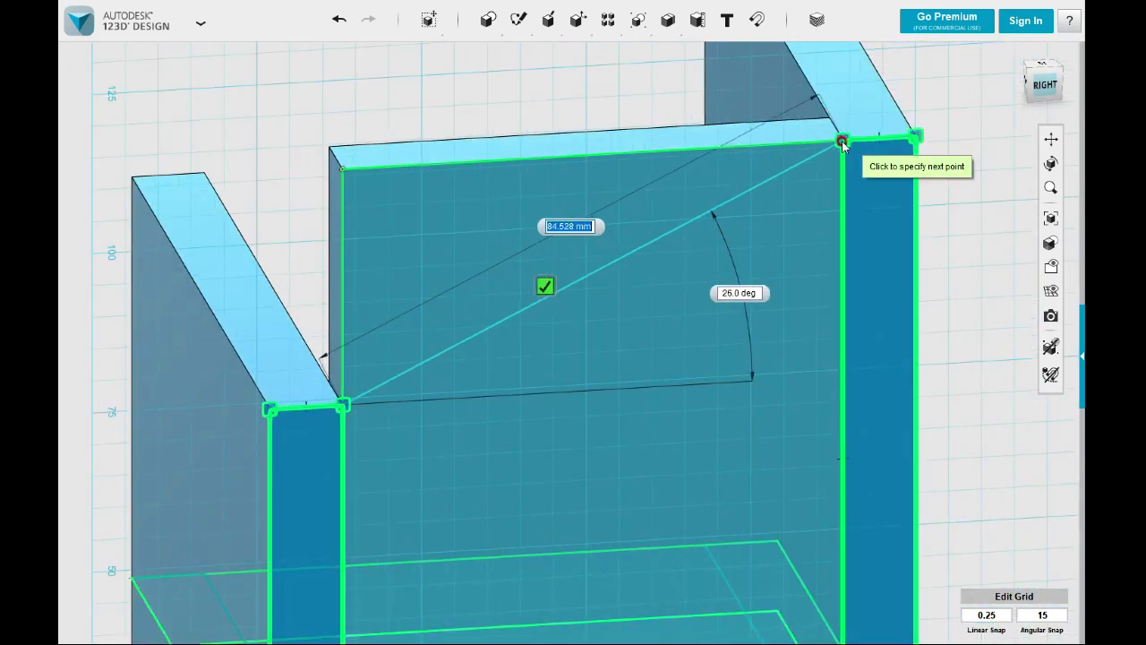
{"action": "scroll", "coordinate": [842, 142], "scroll_direction": "up", "scroll_amount": 3}
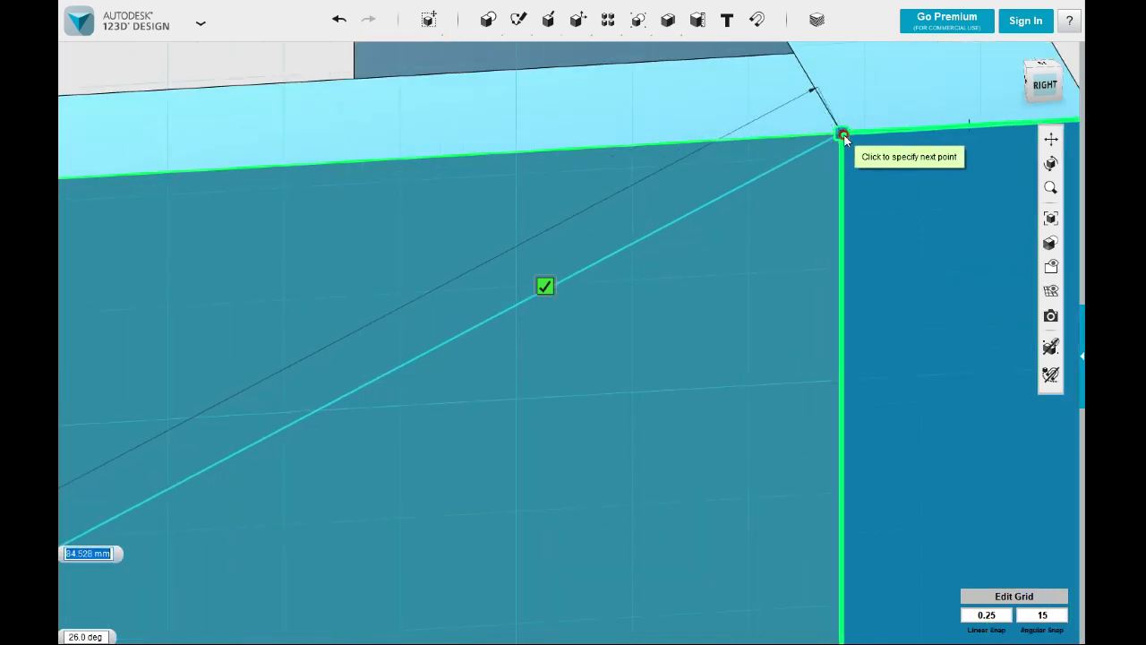
{"action": "left_click", "coordinate": [846, 138]}
{"action": "scroll", "coordinate": [833, 170], "scroll_direction": "down", "scroll_amount": 5}
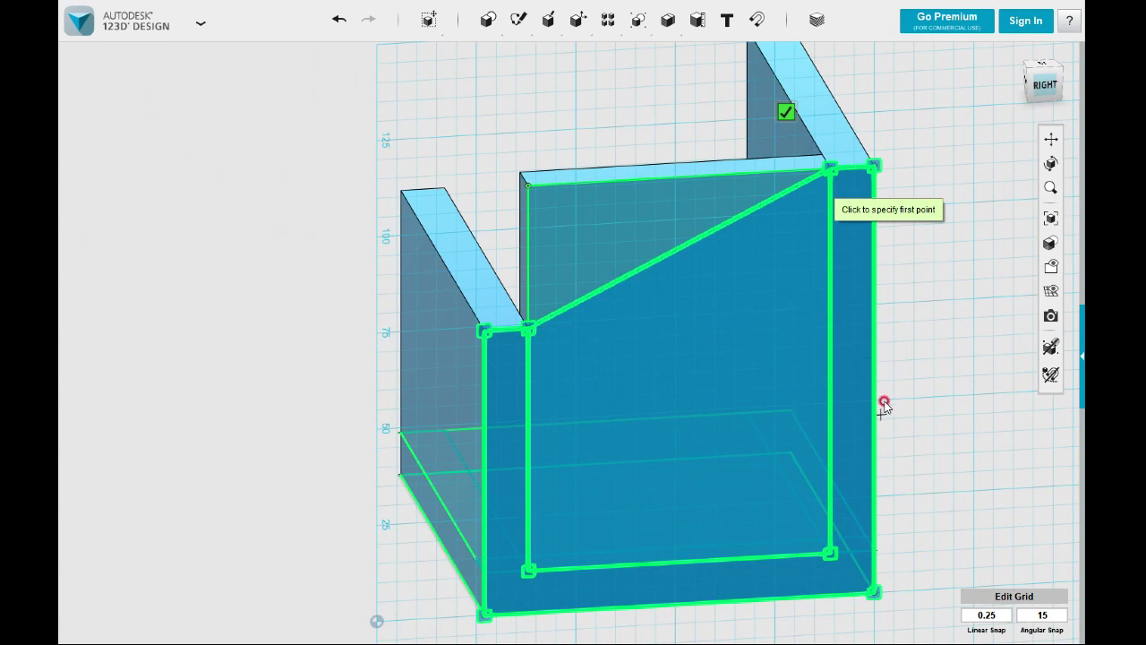
{"action": "left_click", "coordinate": [785, 114]}
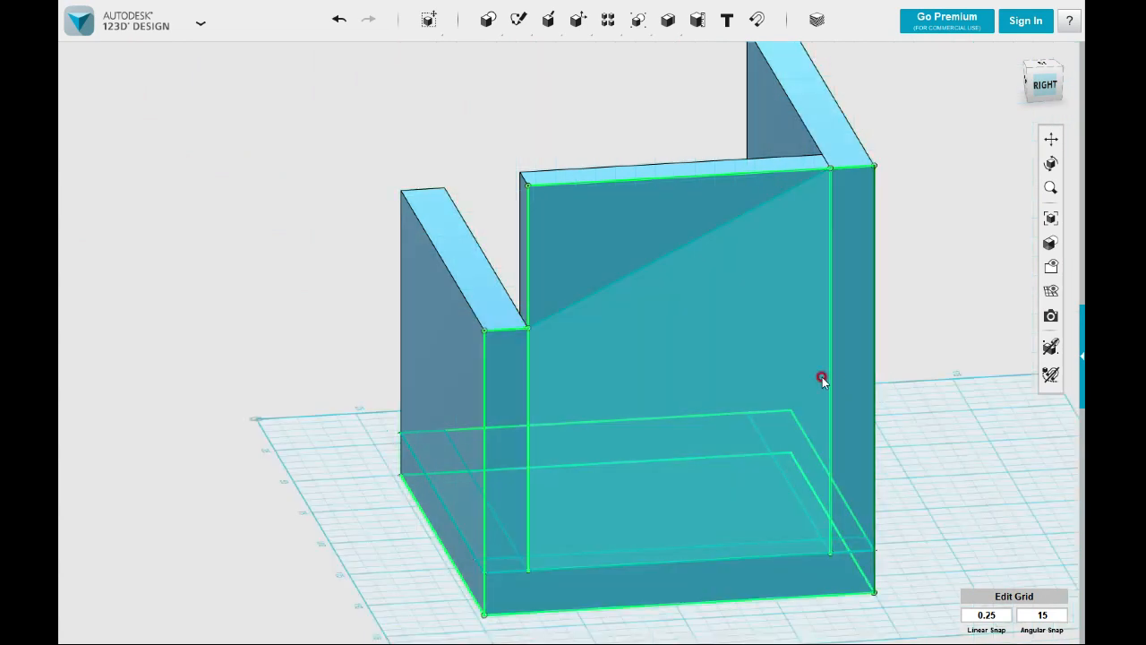
{"action": "left_click", "coordinate": [637, 296]}
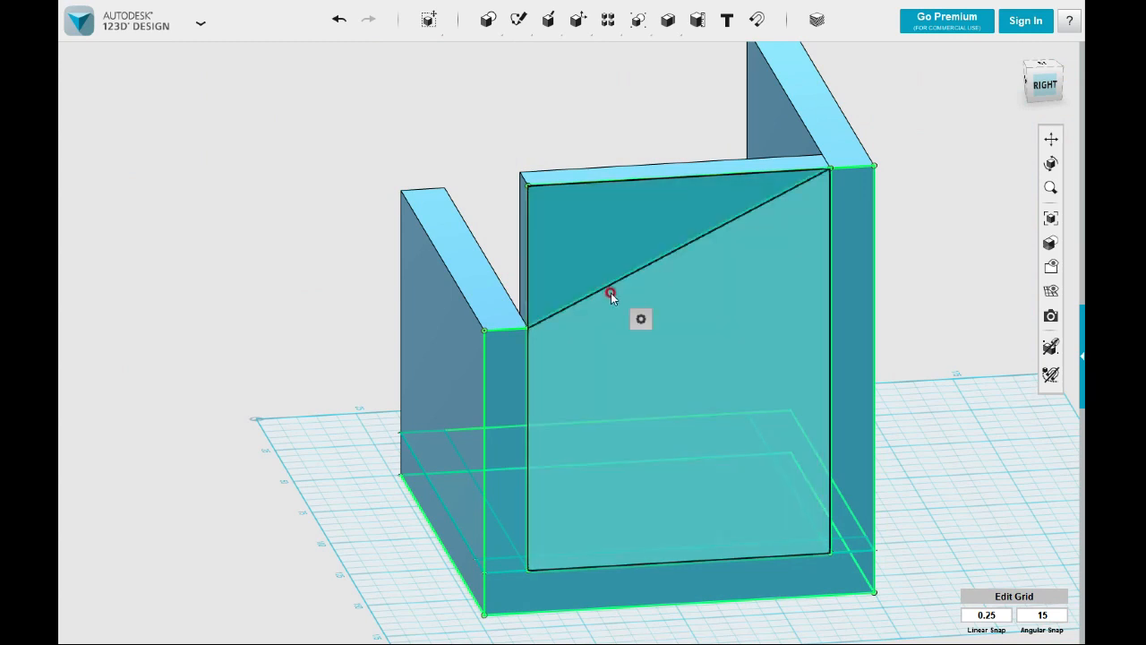
{"action": "mouse_move", "coordinate": [639, 319]}
{"action": "left_click", "coordinate": [627, 294]}
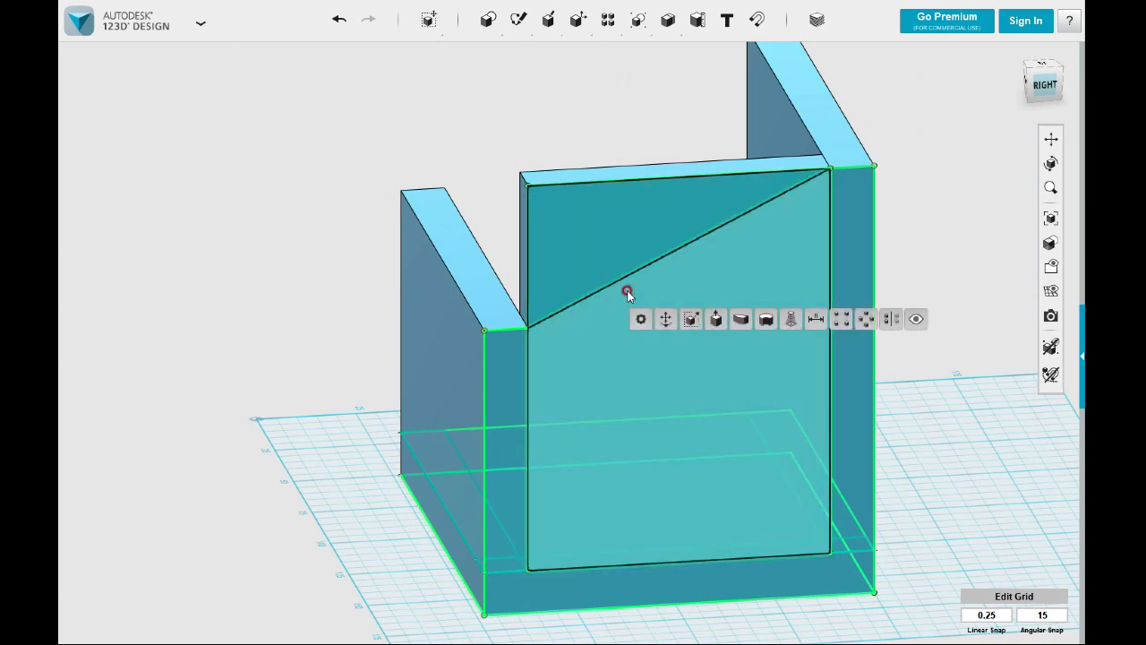
{"action": "left_click", "coordinate": [626, 293]}
{"action": "mouse_move", "coordinate": [658, 351]}
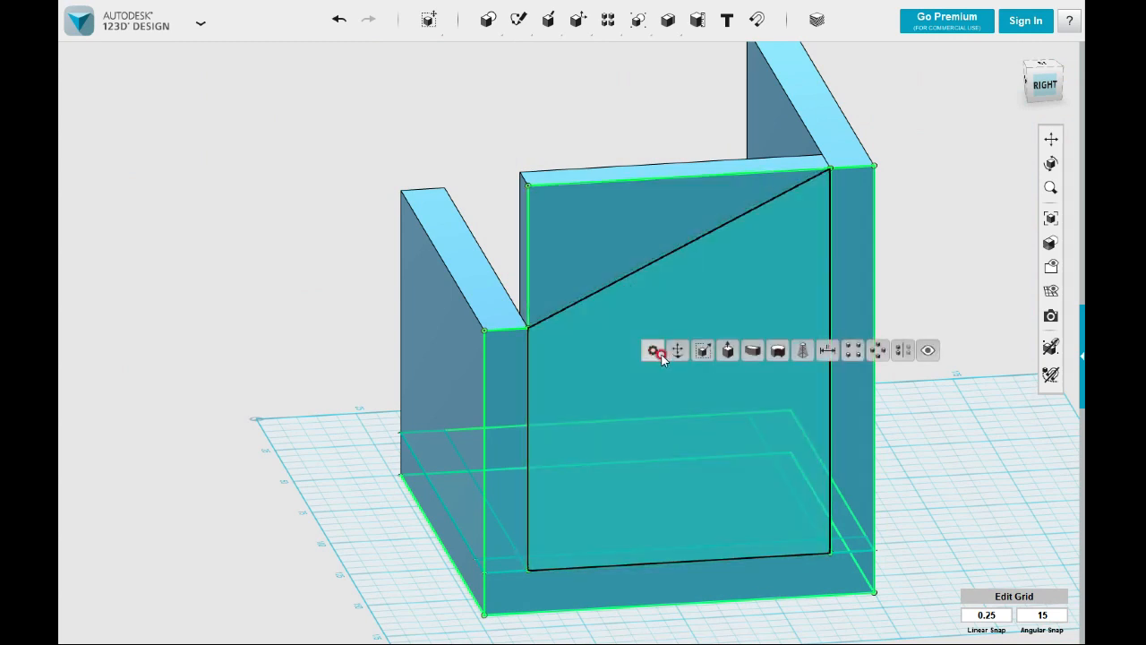
{"action": "left_click", "coordinate": [728, 351]}
{"action": "left_click_drag", "start_coordinate": [682, 377], "coordinate": [704, 418]}
{"action": "left_click", "coordinate": [674, 415]}
Close the triangle above the diagonal with polylines along the right wall's 36 mm front vertical edge and its top edge
{"action": "right_click_drag", "start_coordinate": [674, 415], "coordinate": [717, 402]}
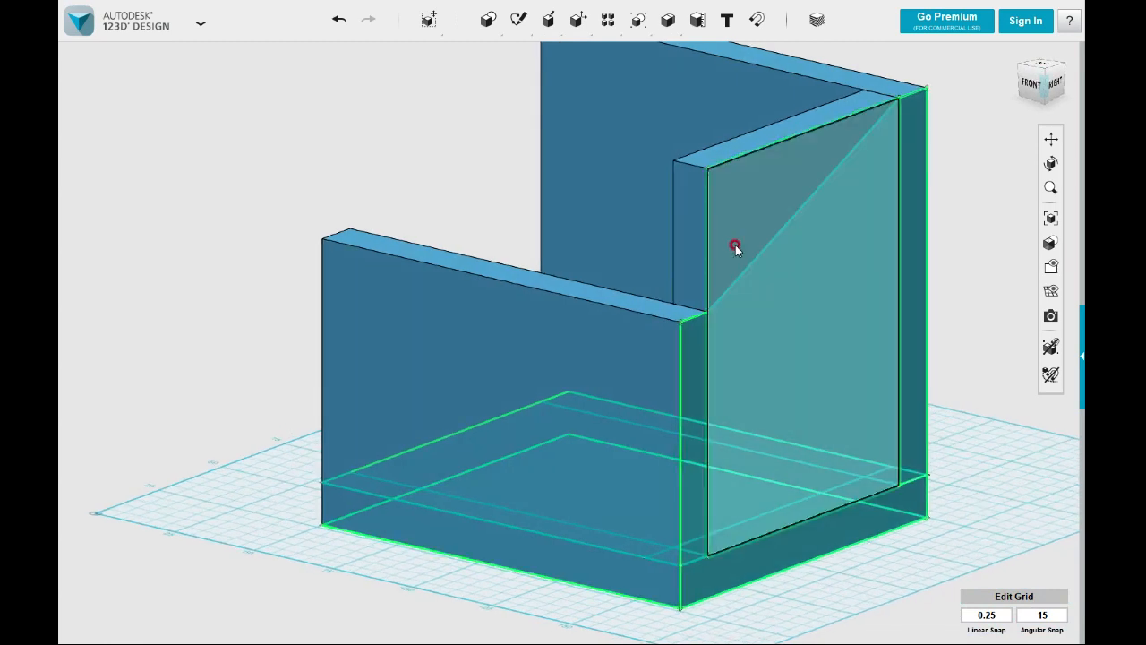
{"action": "scroll", "coordinate": [735, 245], "scroll_direction": "up", "scroll_amount": 5}
{"action": "scroll", "coordinate": [828, 280], "scroll_direction": "down", "scroll_amount": 4}
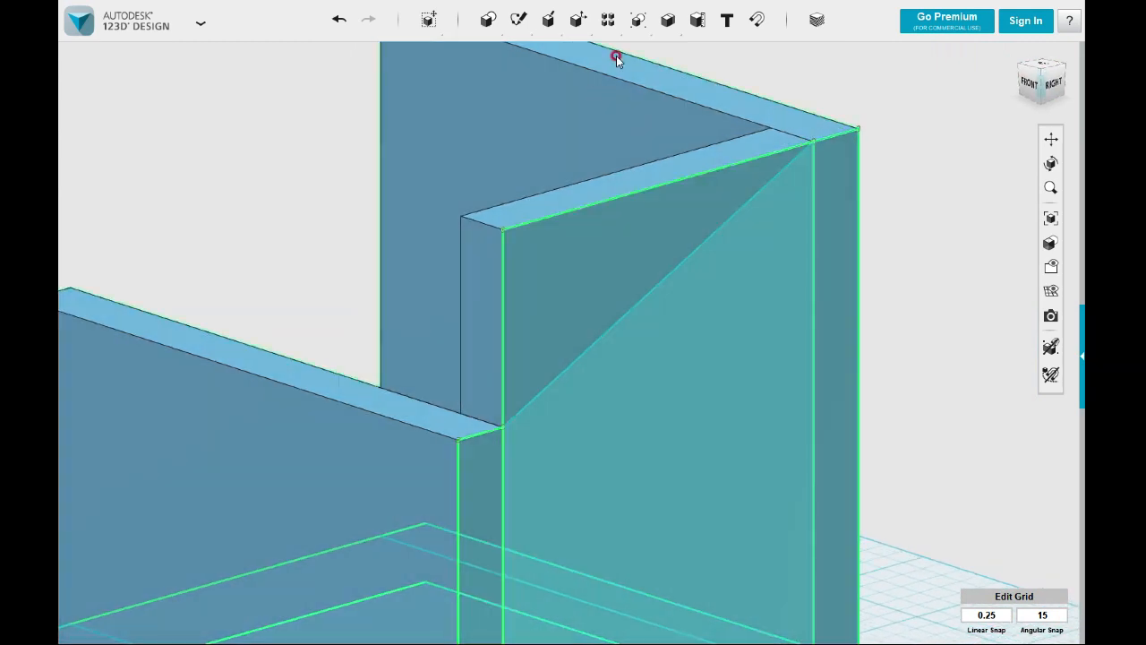
{"action": "mouse_move", "coordinate": [518, 19]}
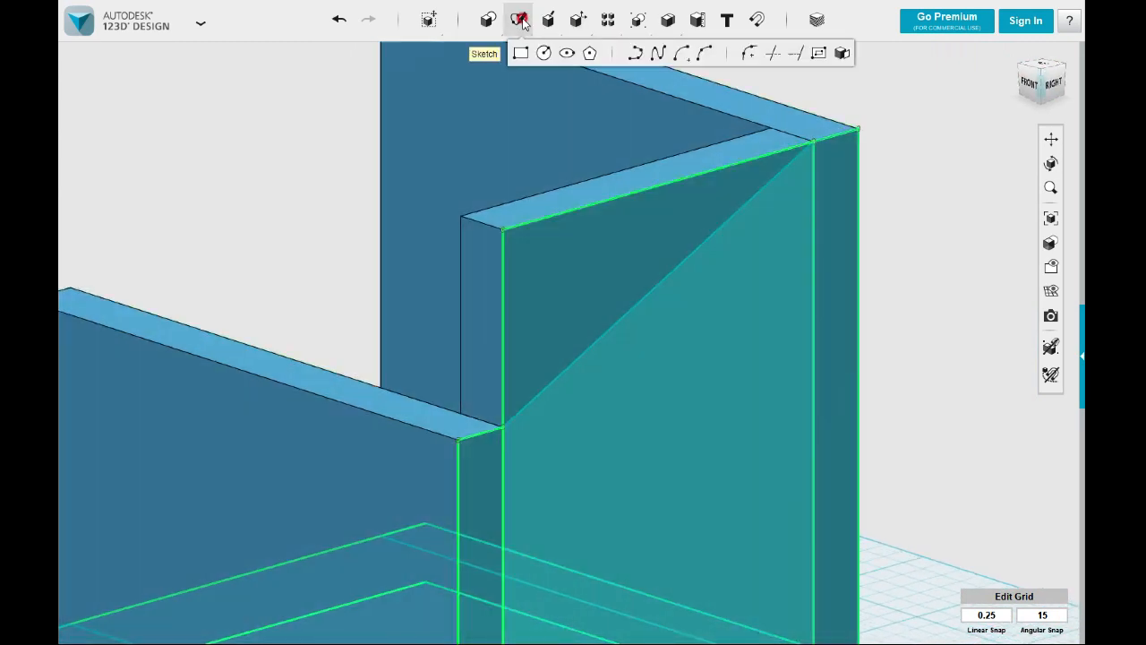
{"action": "left_click", "coordinate": [635, 52]}
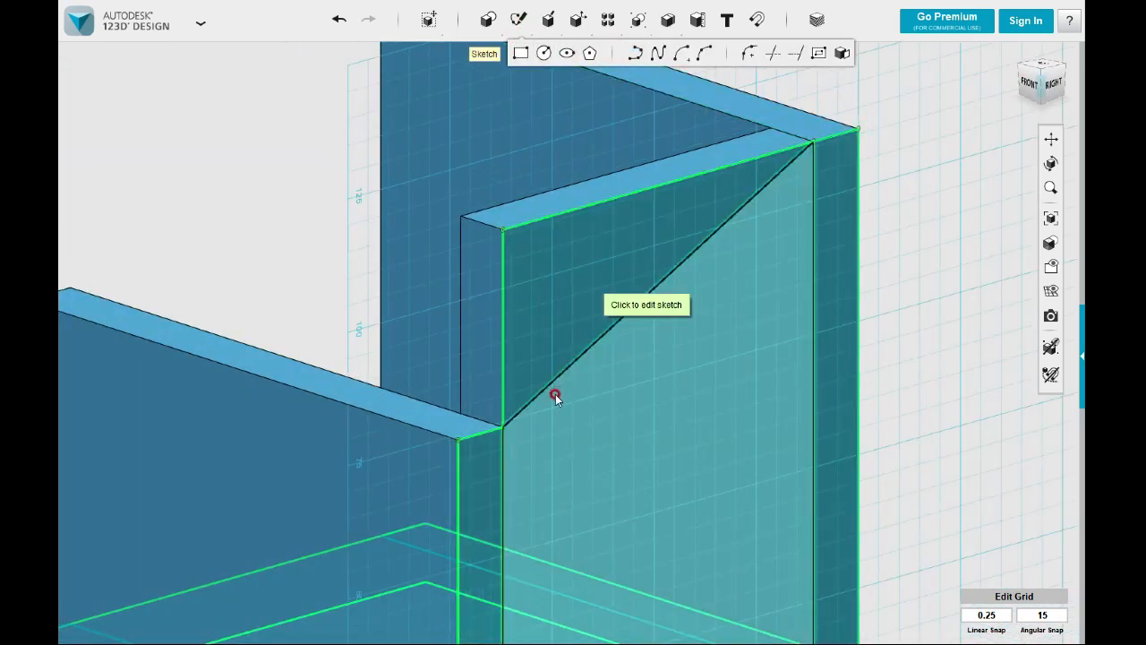
{"action": "left_click", "coordinate": [550, 384]}
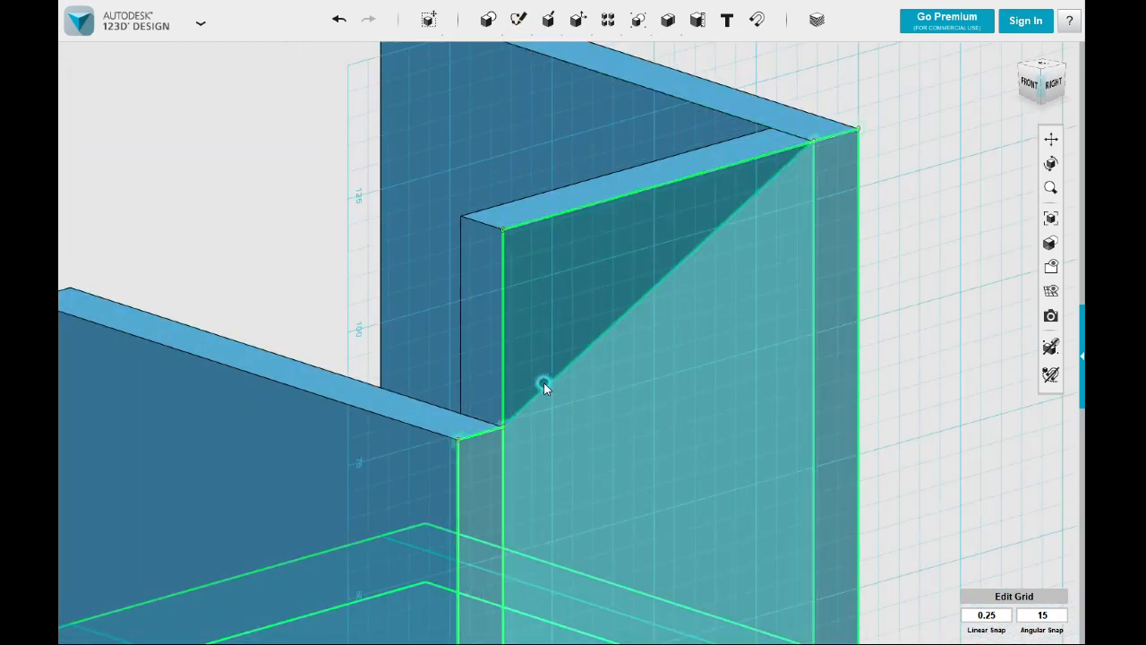
{"action": "left_click", "coordinate": [505, 428]}
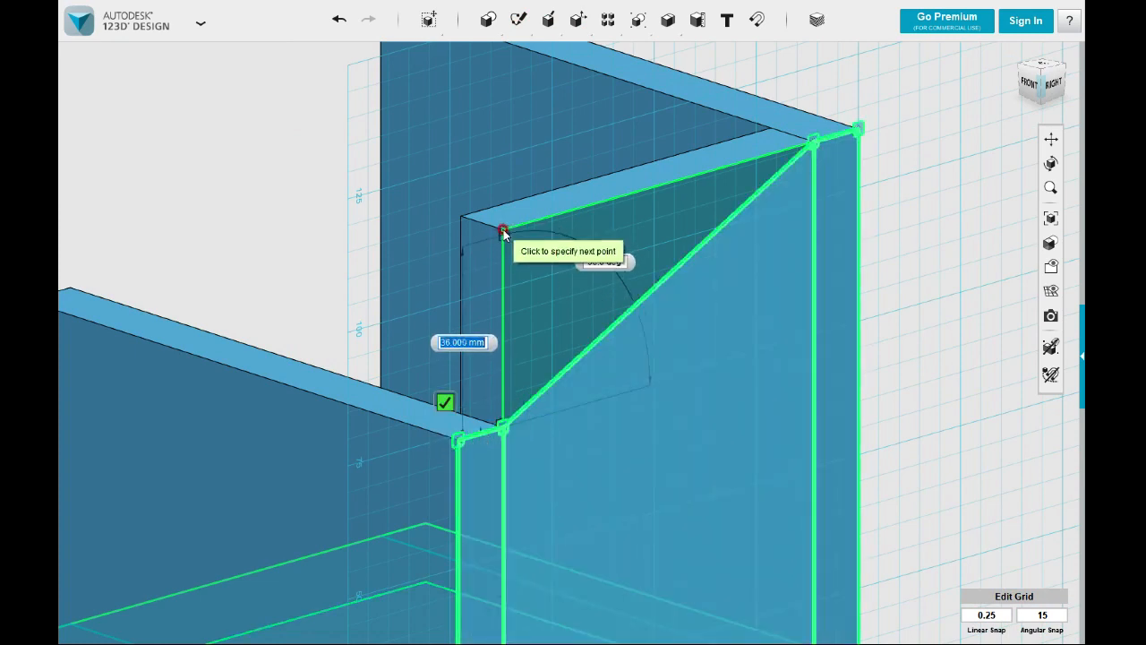
{"action": "scroll", "coordinate": [504, 231], "scroll_direction": "up", "scroll_amount": 5}
{"action": "left_click", "coordinate": [496, 238]}
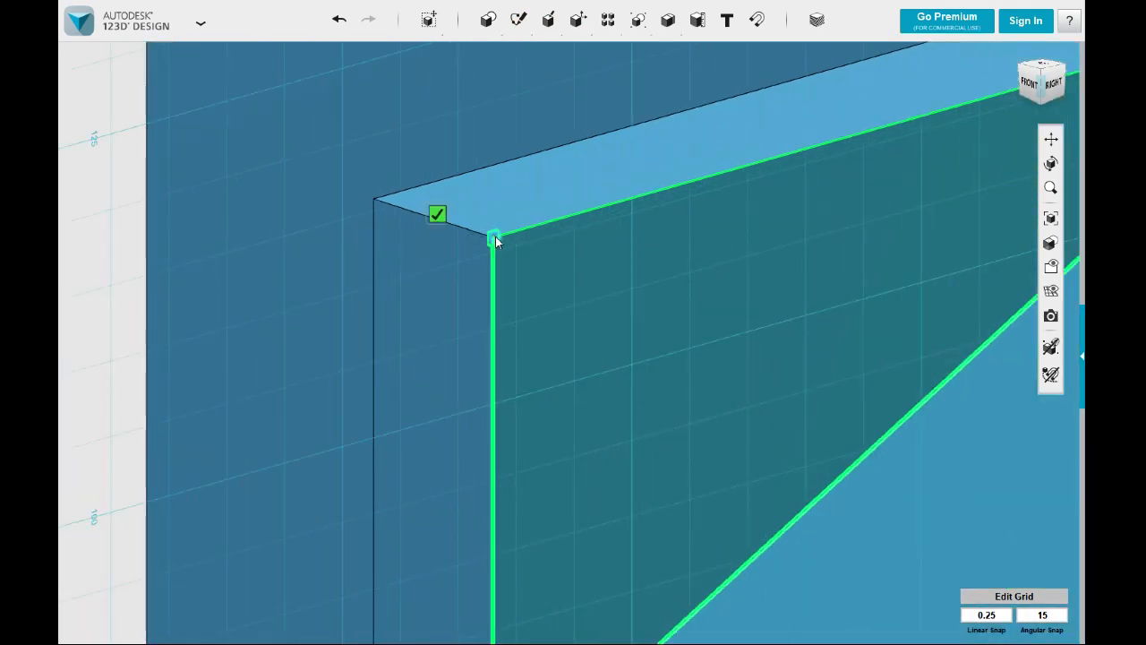
{"action": "middle_click_drag", "start_coordinate": [806, 189], "coordinate": [424, 303]}
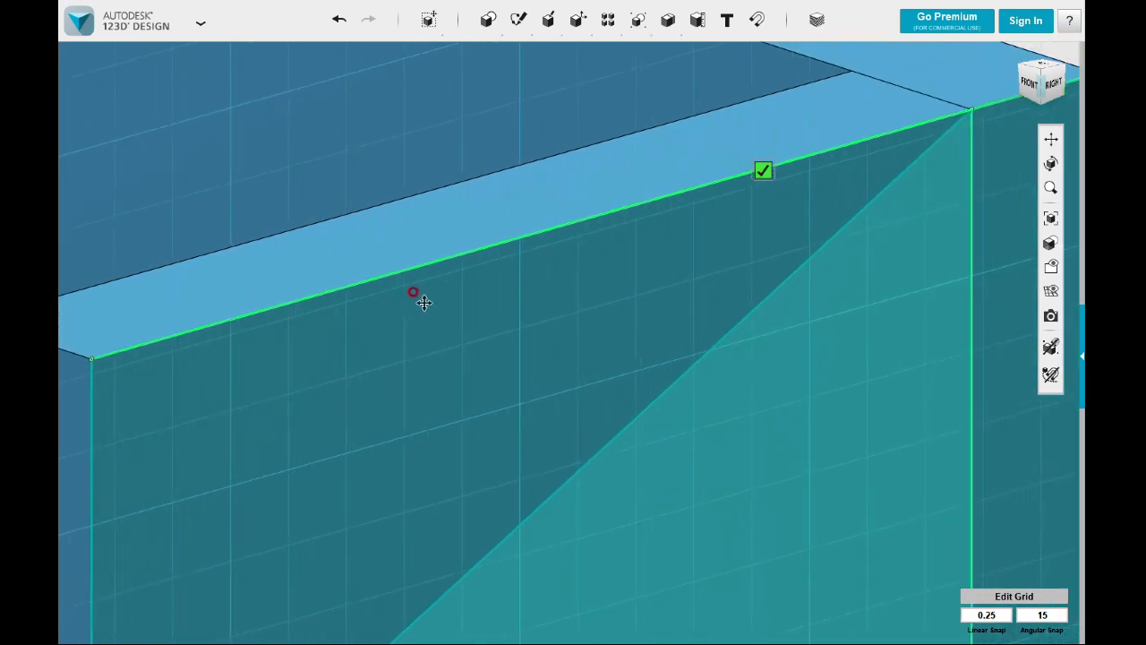
{"action": "left_click", "coordinate": [969, 111]}
{"action": "scroll", "coordinate": [968, 112], "scroll_direction": "down", "scroll_amount": 3}
{"action": "scroll", "coordinate": [940, 130], "scroll_direction": "down", "scroll_amount": 2}
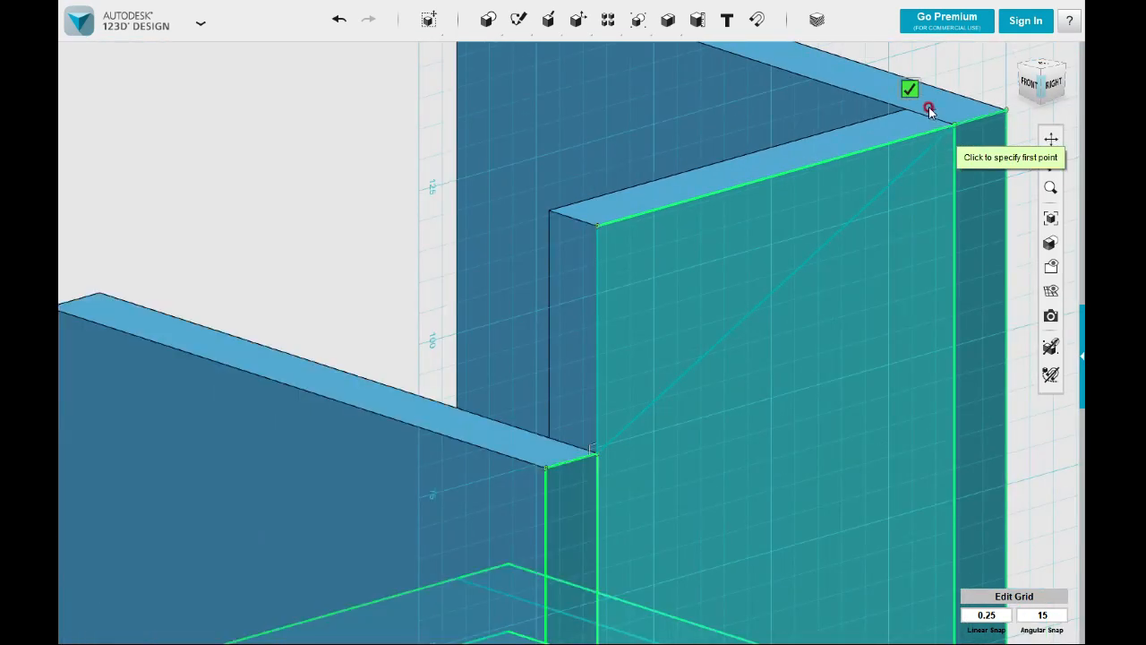
{"action": "left_click", "coordinate": [911, 93]}
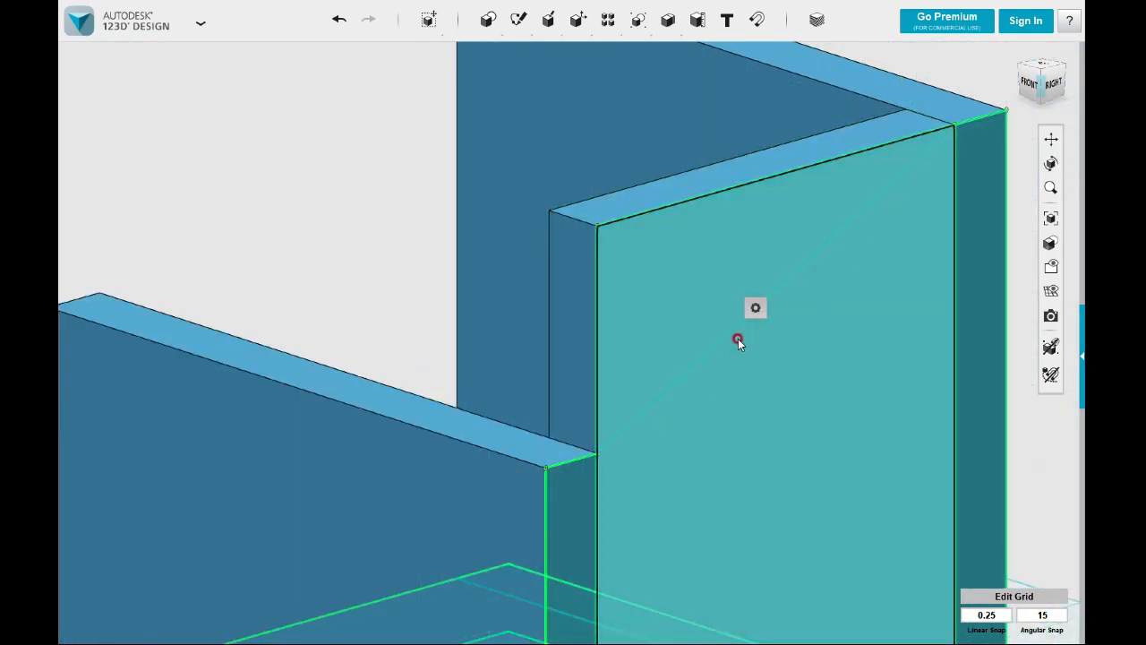
Delete the sketch with the projected outlines and the diagonal from the right wall's outer face
{"action": "mouse_move", "coordinate": [755, 308]}
{"action": "left_click", "coordinate": [806, 309]}
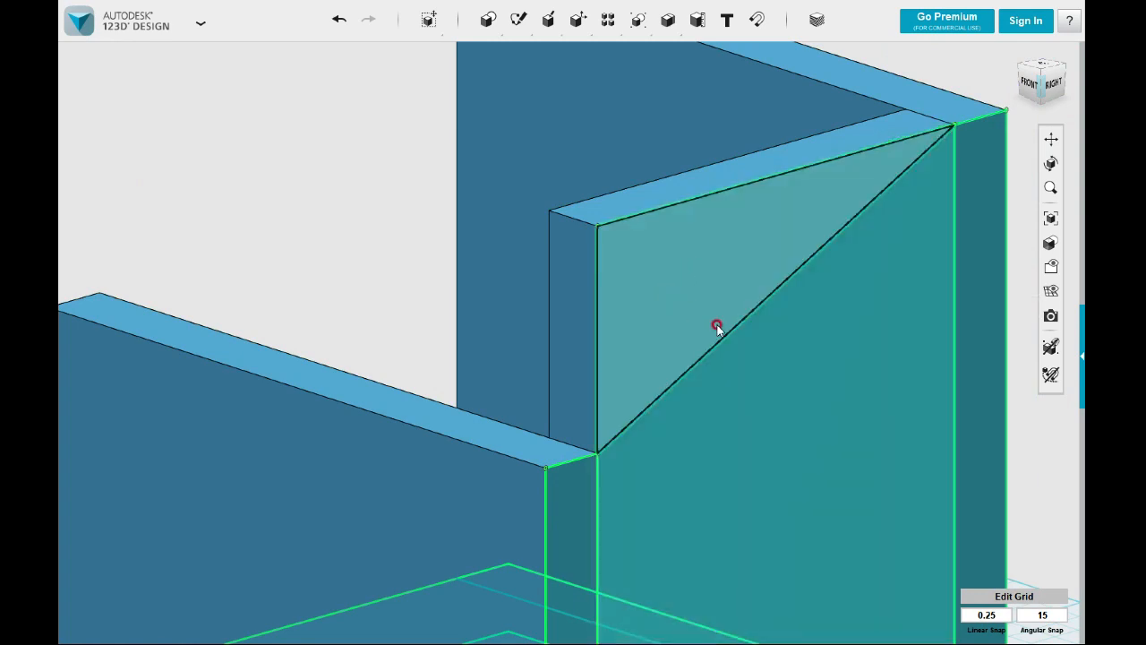
{"action": "left_click", "coordinate": [910, 369]}
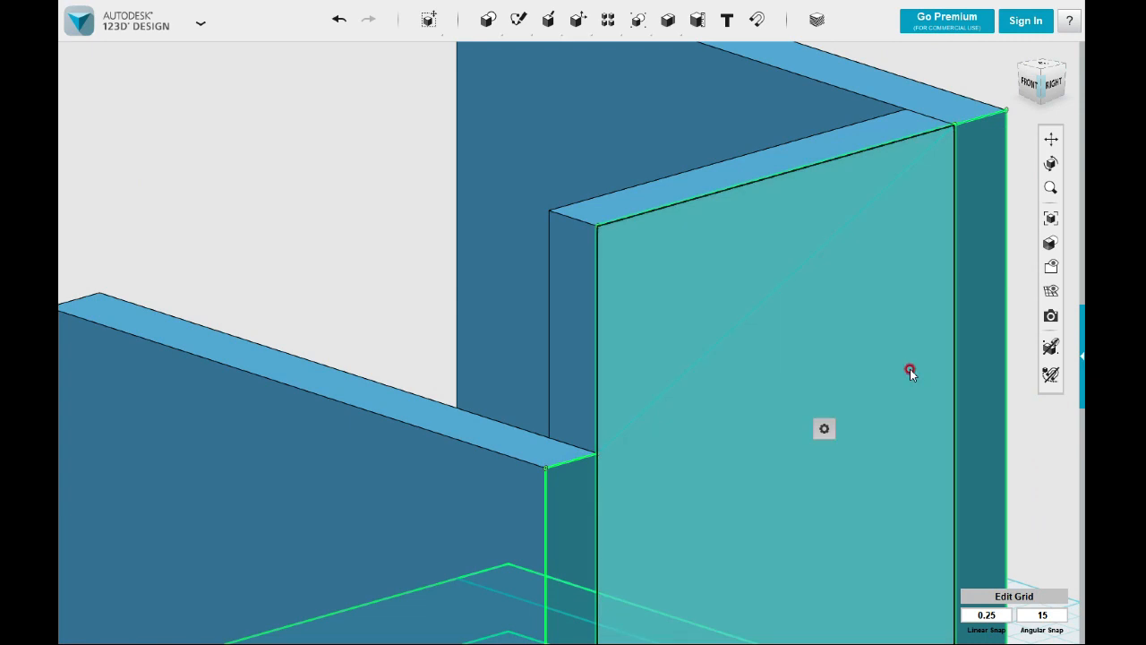
{"action": "left_click", "coordinate": [910, 370]}
{"action": "left_click", "coordinate": [901, 369]}
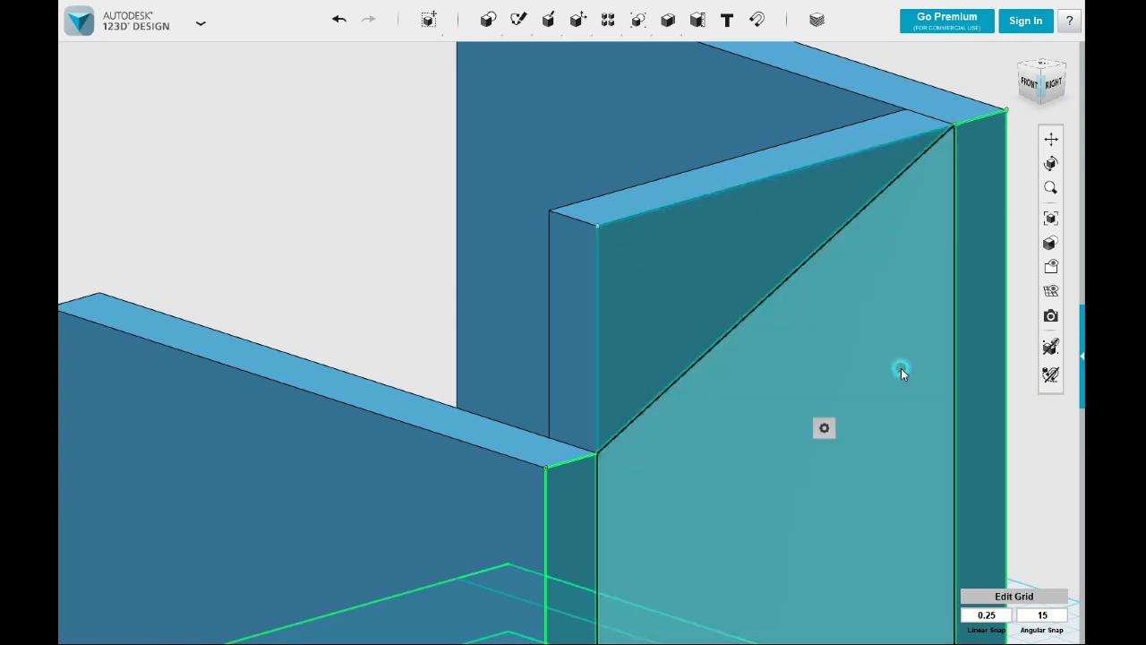
{"action": "left_click", "coordinate": [901, 369]}
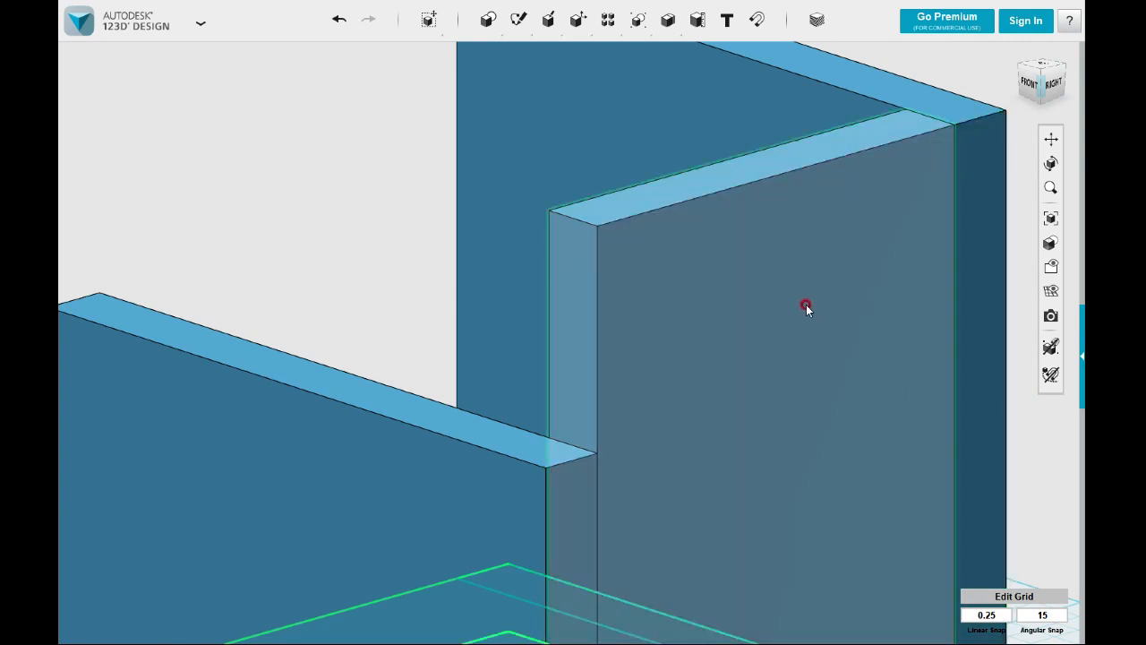
Hide all sketches so that only the solids are displayed
{"action": "scroll", "coordinate": [807, 304], "scroll_direction": "down", "scroll_amount": 5}
{"action": "right_click_drag", "start_coordinate": [819, 344], "coordinate": [811, 435]}
{"action": "mouse_move", "coordinate": [1046, 280]}
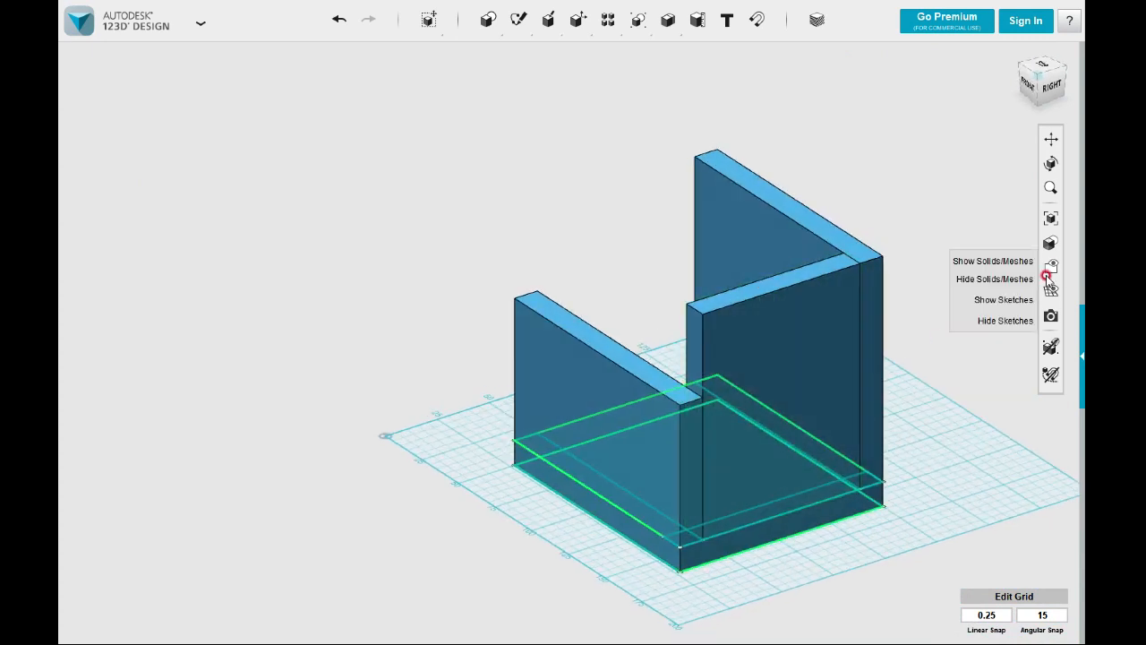
{"action": "left_click", "coordinate": [1008, 319]}
{"action": "scroll", "coordinate": [888, 307], "scroll_direction": "up", "scroll_amount": 3}
{"action": "middle_click_drag", "start_coordinate": [878, 286], "coordinate": [878, 252]}
{"action": "right_click_drag", "start_coordinate": [910, 274], "coordinate": [881, 262]}
{"action": "scroll", "coordinate": [763, 276], "scroll_direction": "up", "scroll_amount": 3}
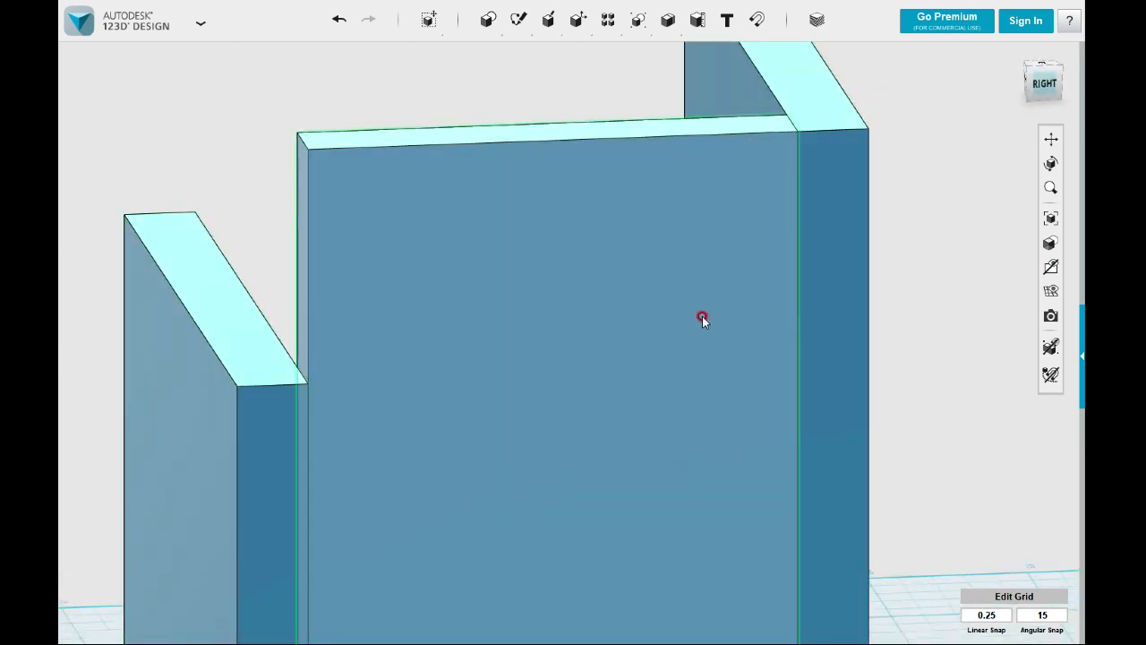
{"action": "middle_click_drag", "start_coordinate": [529, 237], "coordinate": [537, 245]}
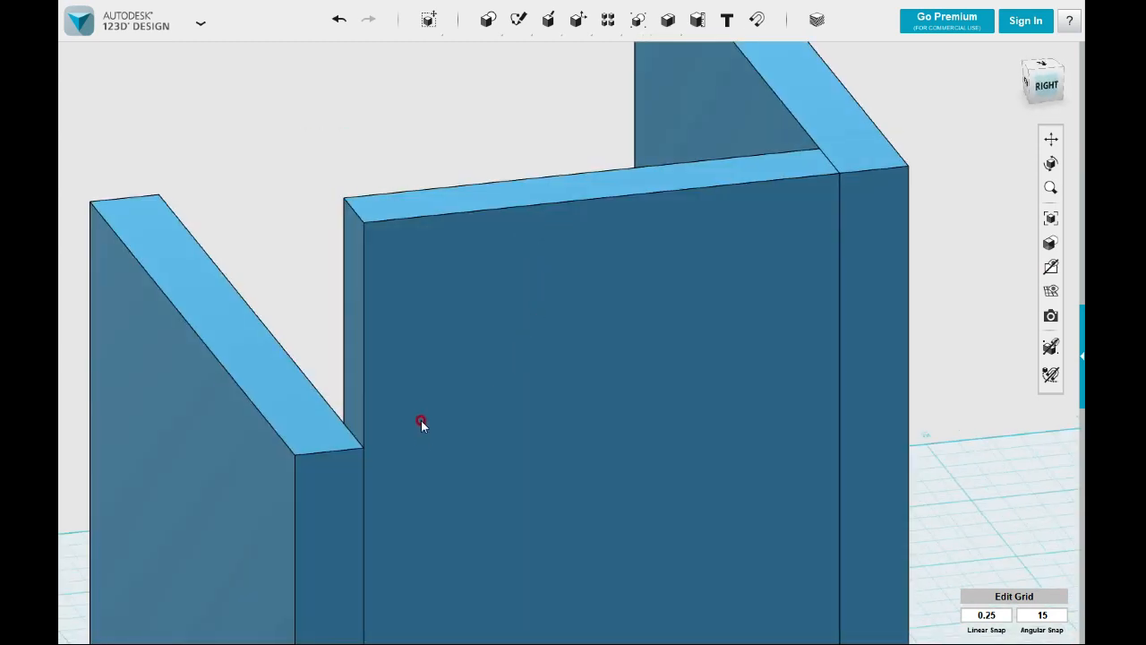
{"action": "scroll", "coordinate": [419, 418], "scroll_direction": "down", "scroll_amount": 2}
{"action": "mouse_move", "coordinate": [519, 19]}
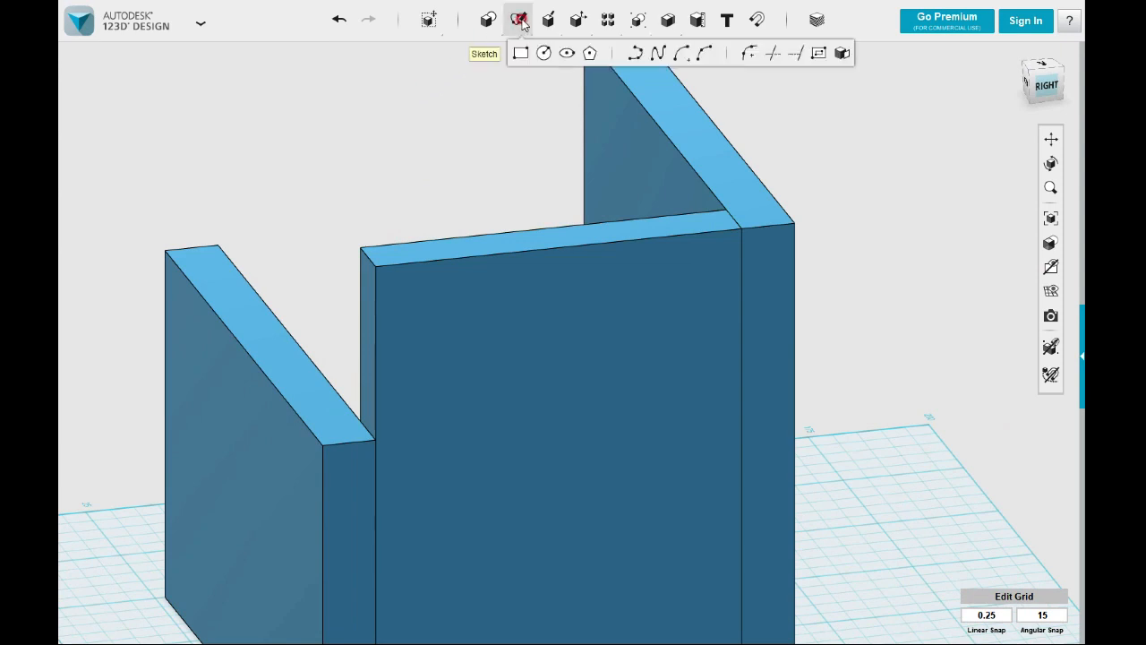
{"action": "left_click", "coordinate": [524, 53]}
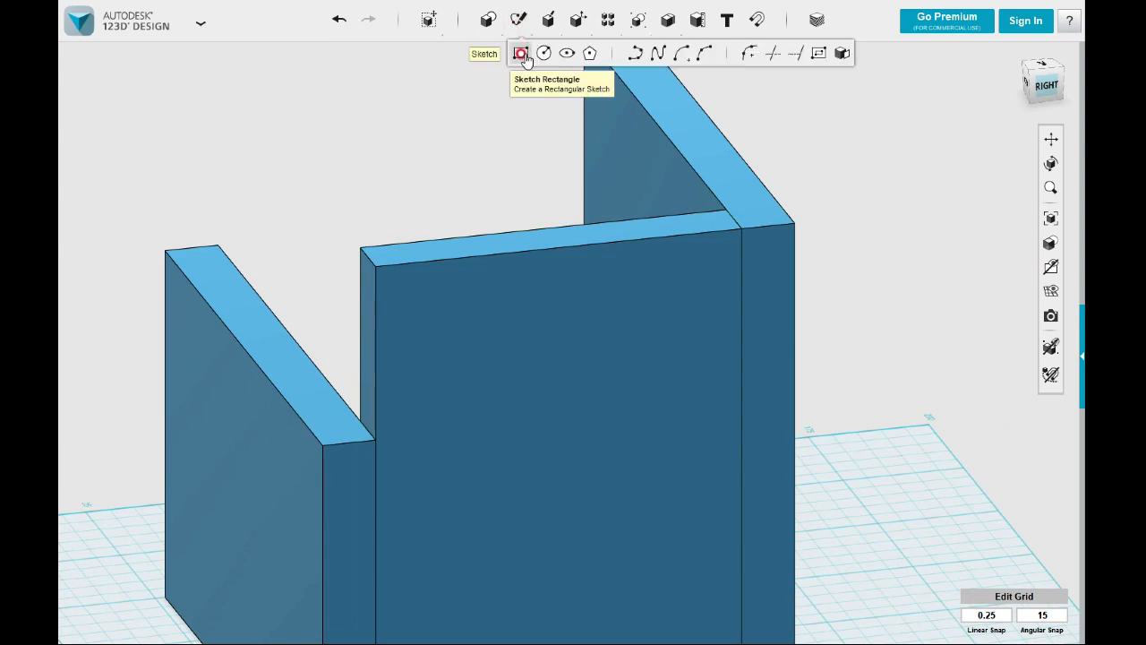
{"action": "left_click", "coordinate": [498, 423]}
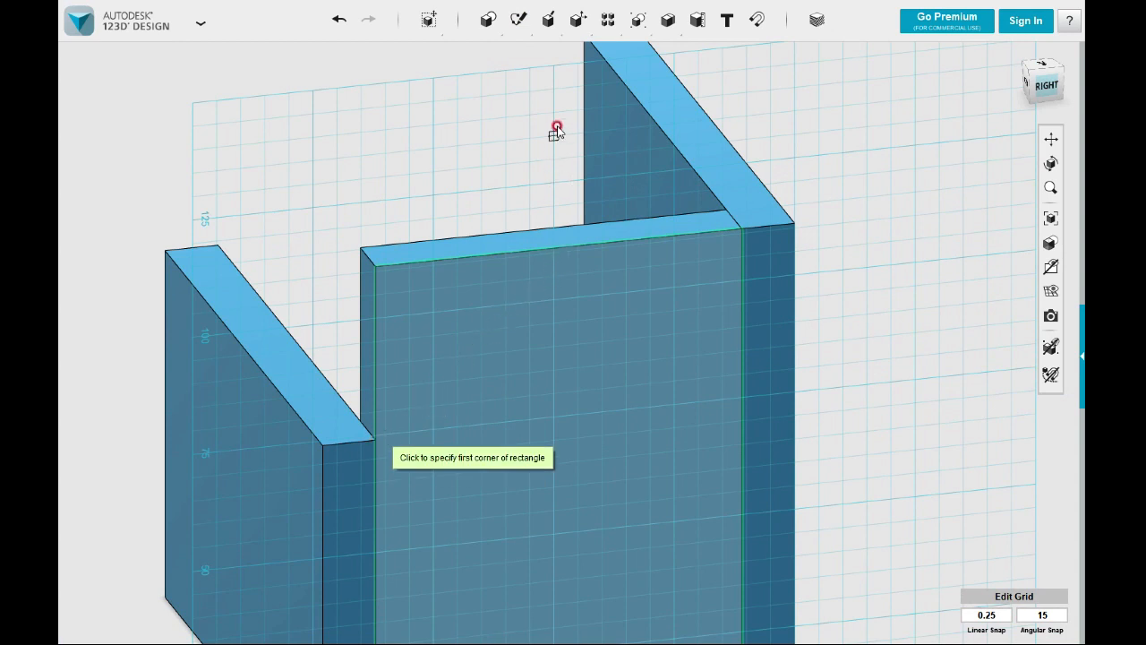
{"action": "key", "text": "Escape"}
Project the outline of the right wall's outer face into a new sketch on that face
{"action": "mouse_move", "coordinate": [517, 20]}
{"action": "left_click", "coordinate": [839, 53]}
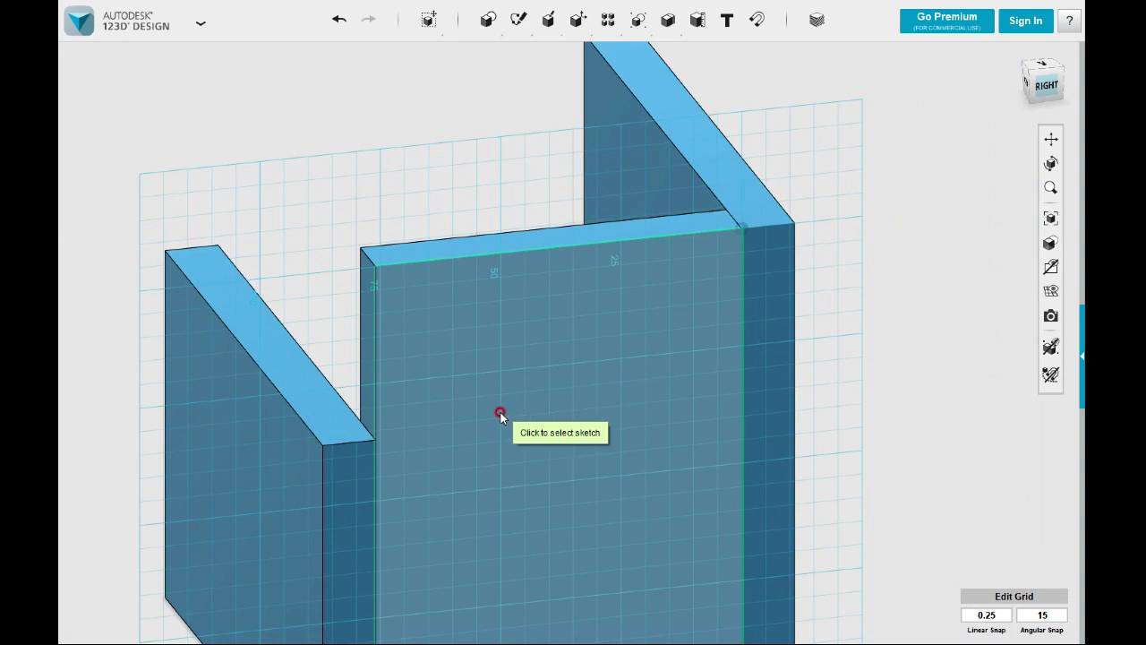
{"action": "left_click", "coordinate": [438, 433]}
{"action": "left_click", "coordinate": [391, 430]}
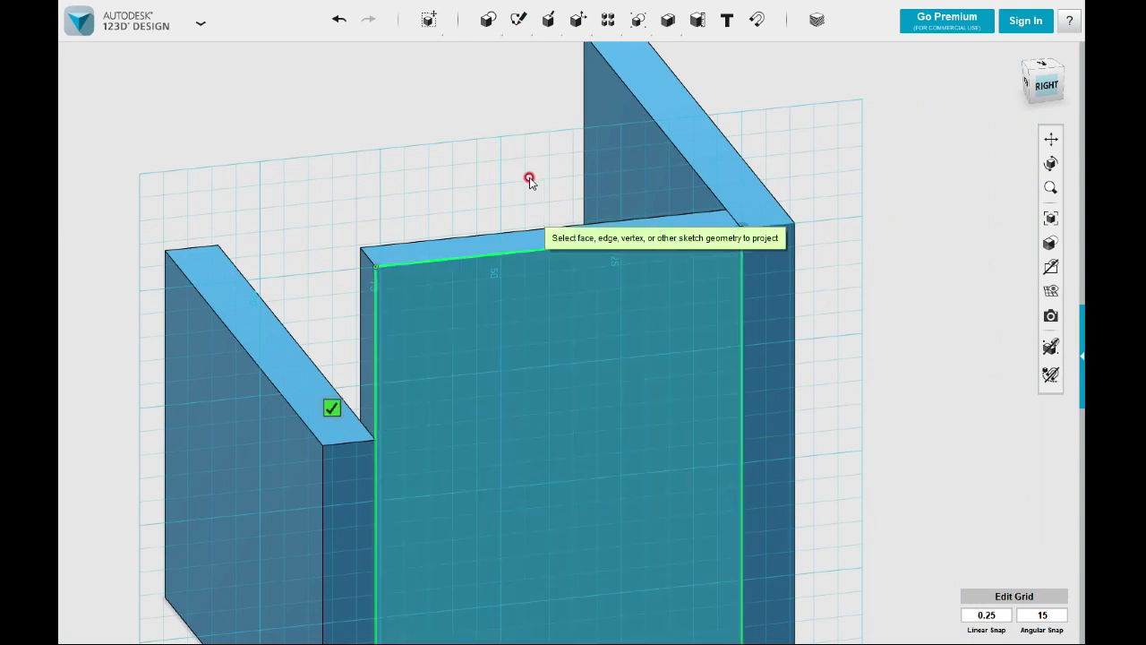
{"action": "scroll", "coordinate": [582, 250], "scroll_direction": "down", "scroll_amount": 2}
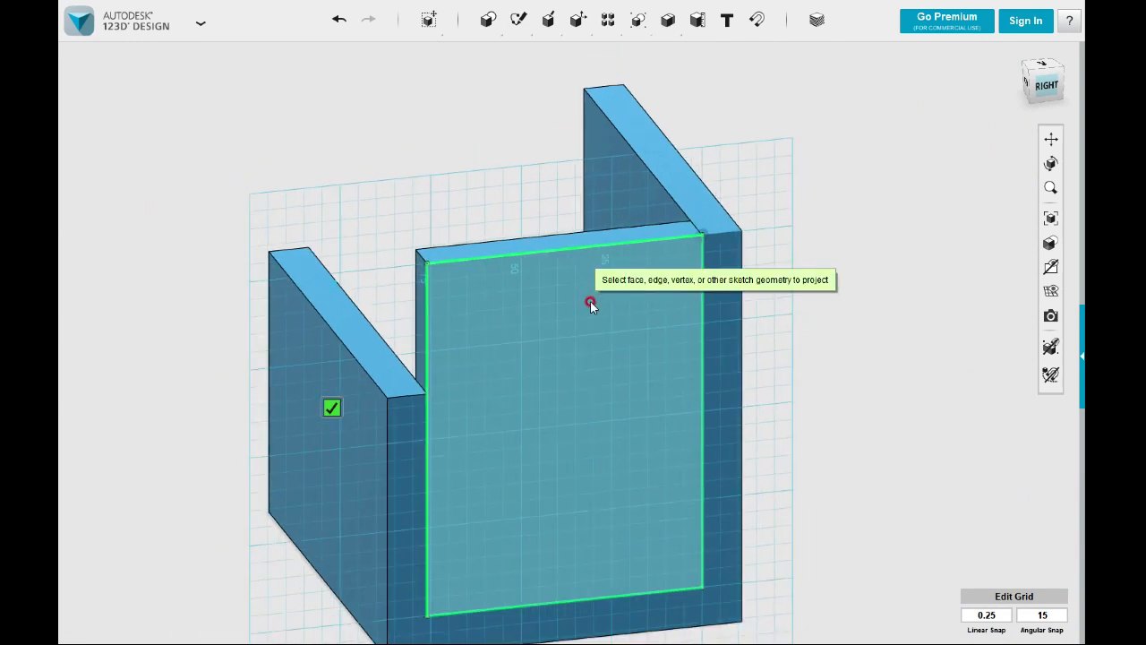
{"action": "left_click", "coordinate": [588, 238]}
{"action": "middle_click_drag", "start_coordinate": [589, 238], "coordinate": [601, 188]}
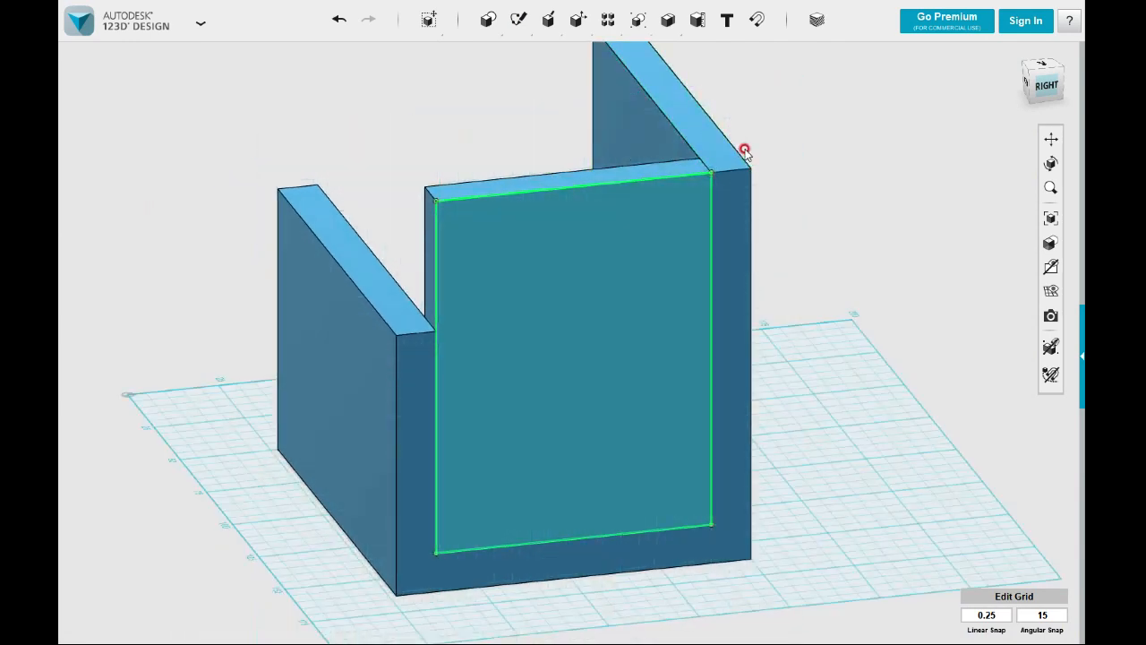
{"action": "left_click", "coordinate": [655, 226]}
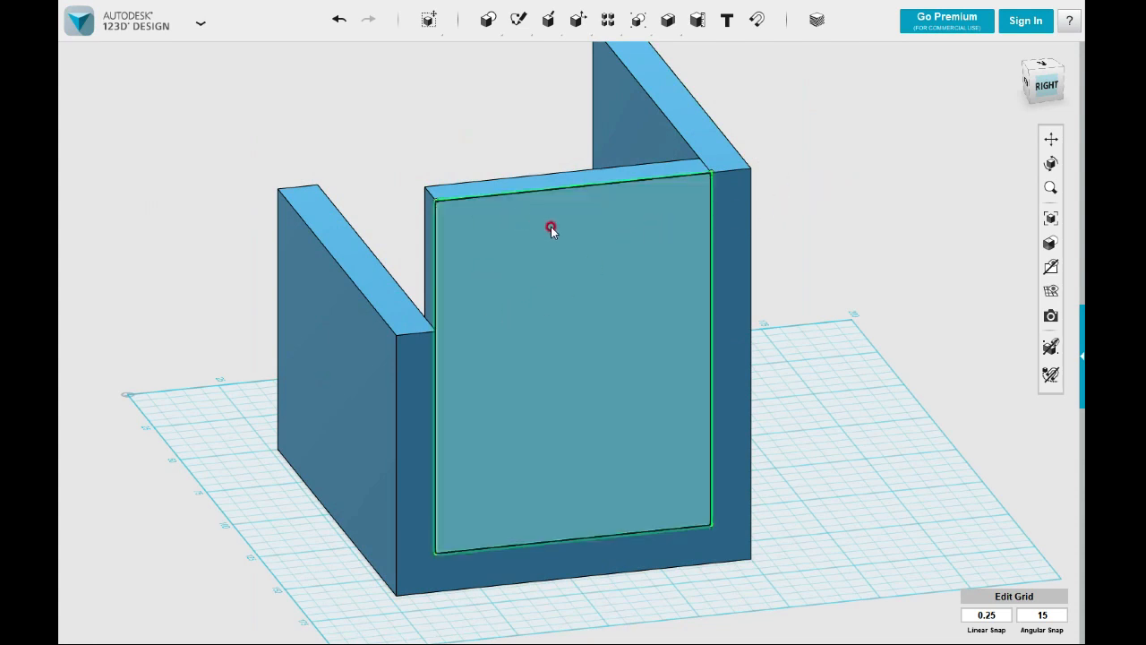
Project the U-shaped outline of the base side and the front and back wall ends around the right wall
{"action": "mouse_move", "coordinate": [518, 20]}
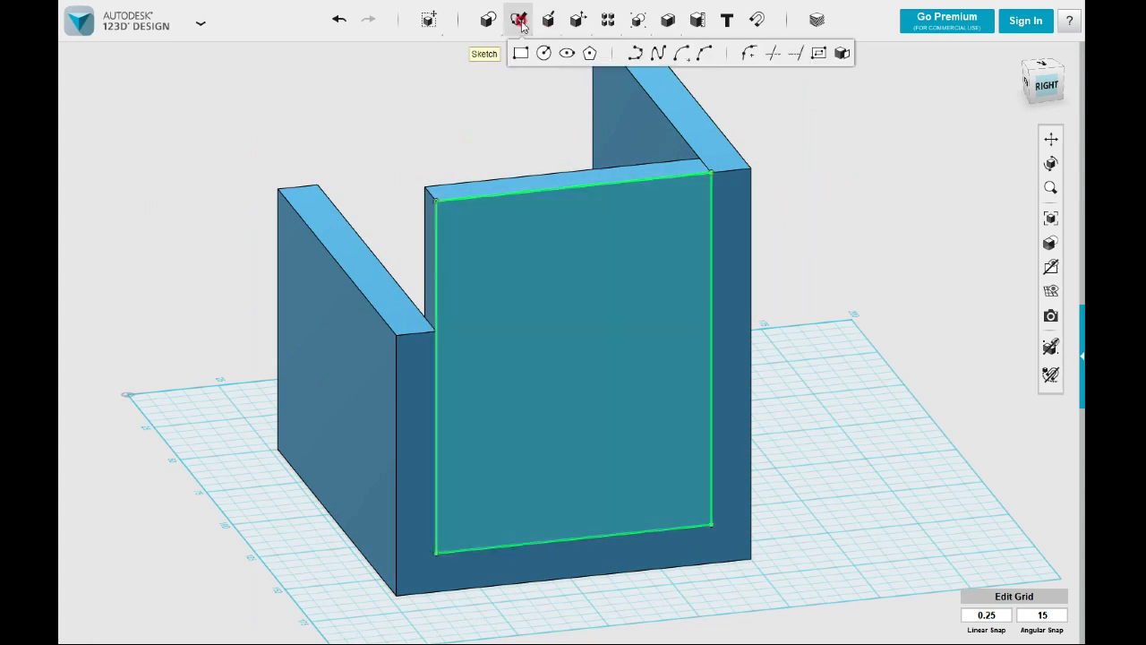
{"action": "left_click", "coordinate": [841, 53]}
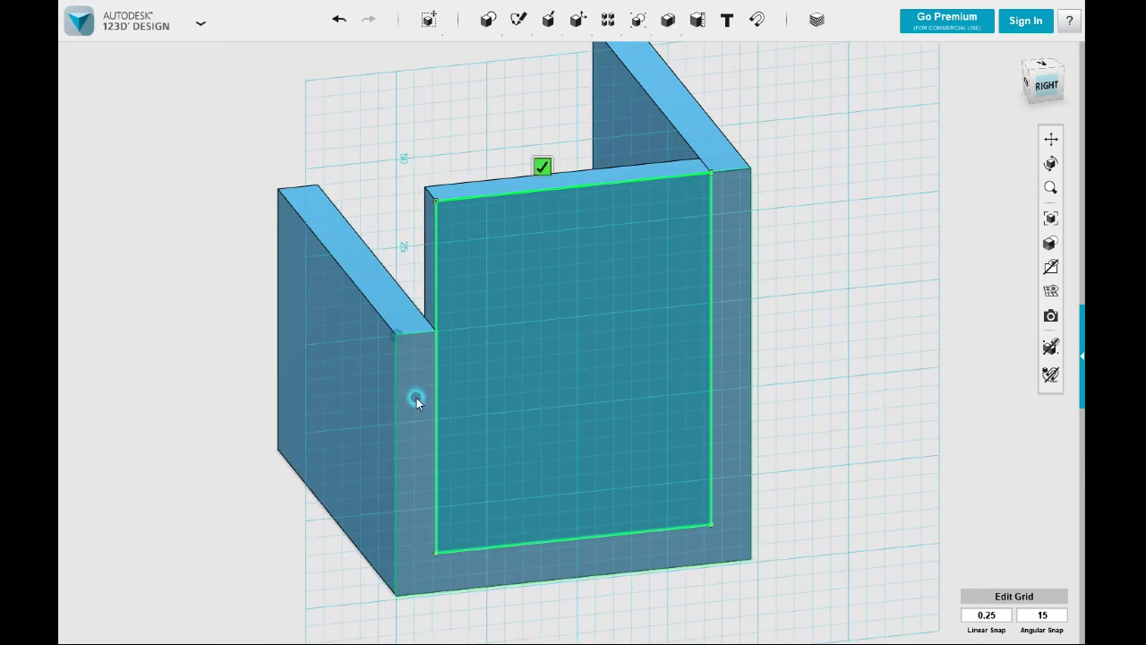
{"action": "left_click", "coordinate": [419, 379]}
{"action": "left_click", "coordinate": [361, 356]}
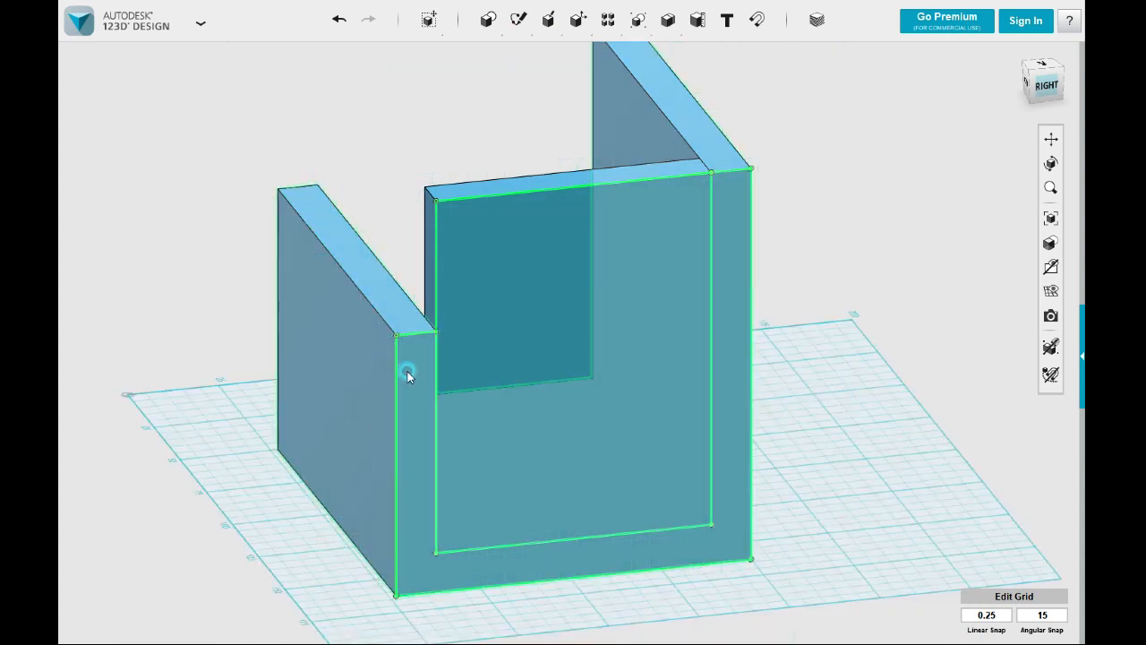
Draw a diagonal between the front and back walls' upper inner corners and close the triangle along the right wall's top and front edges
{"action": "mouse_move", "coordinate": [519, 20]}
{"action": "left_click", "coordinate": [635, 54]}
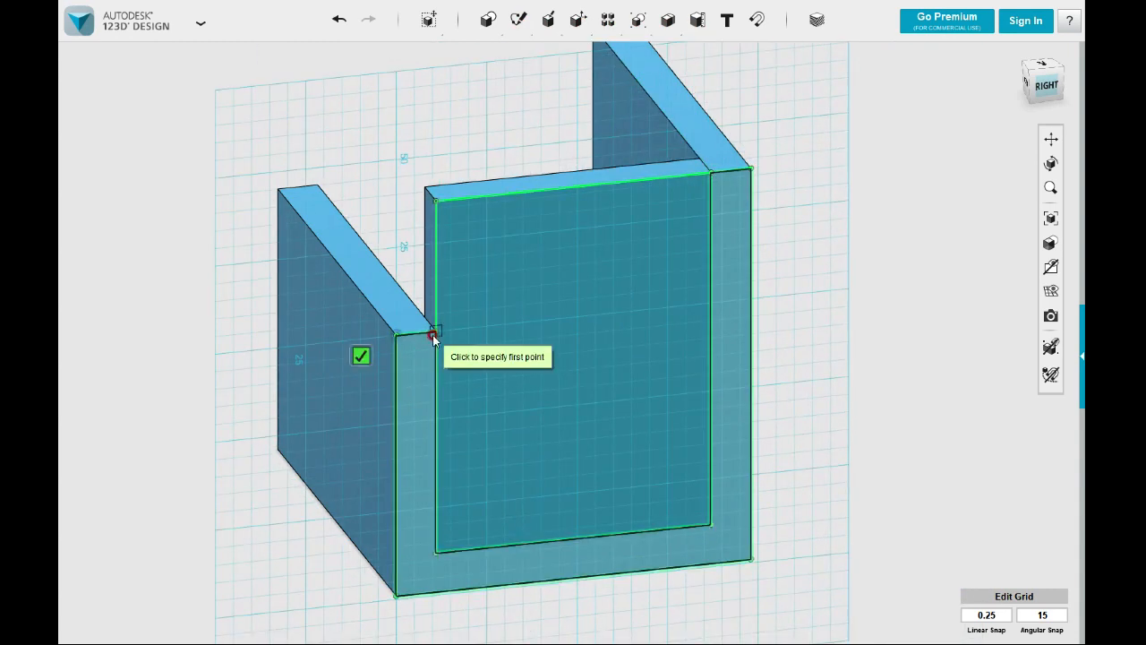
{"action": "left_click", "coordinate": [438, 330]}
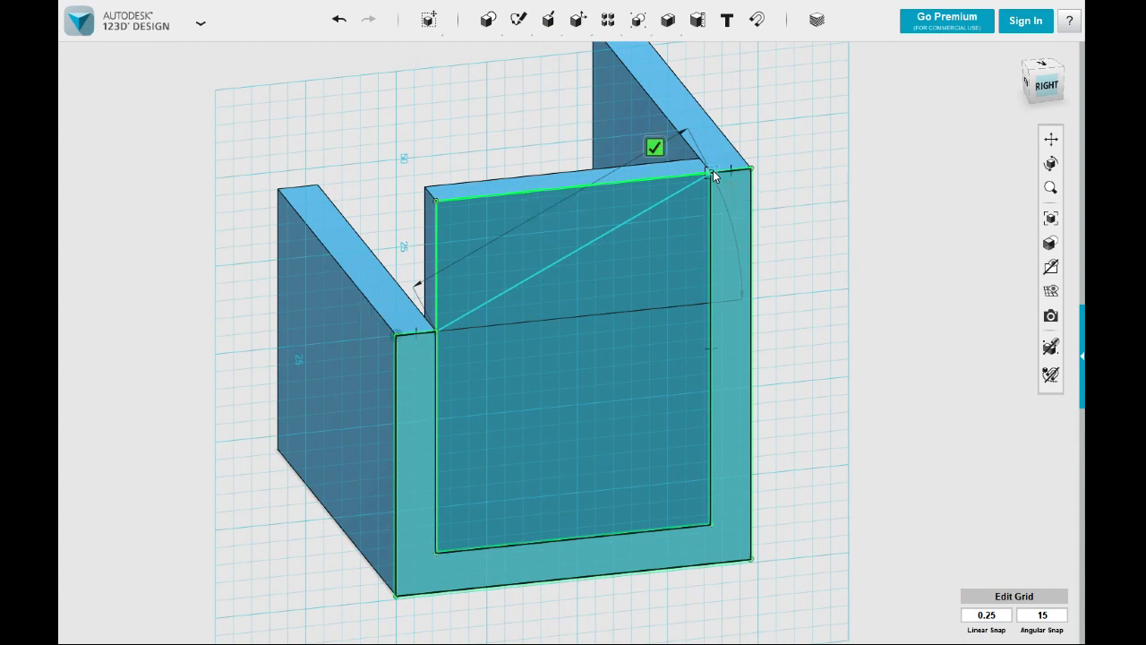
{"action": "left_click", "coordinate": [713, 175]}
{"action": "left_click", "coordinate": [437, 199]}
{"action": "left_click", "coordinate": [707, 173]}
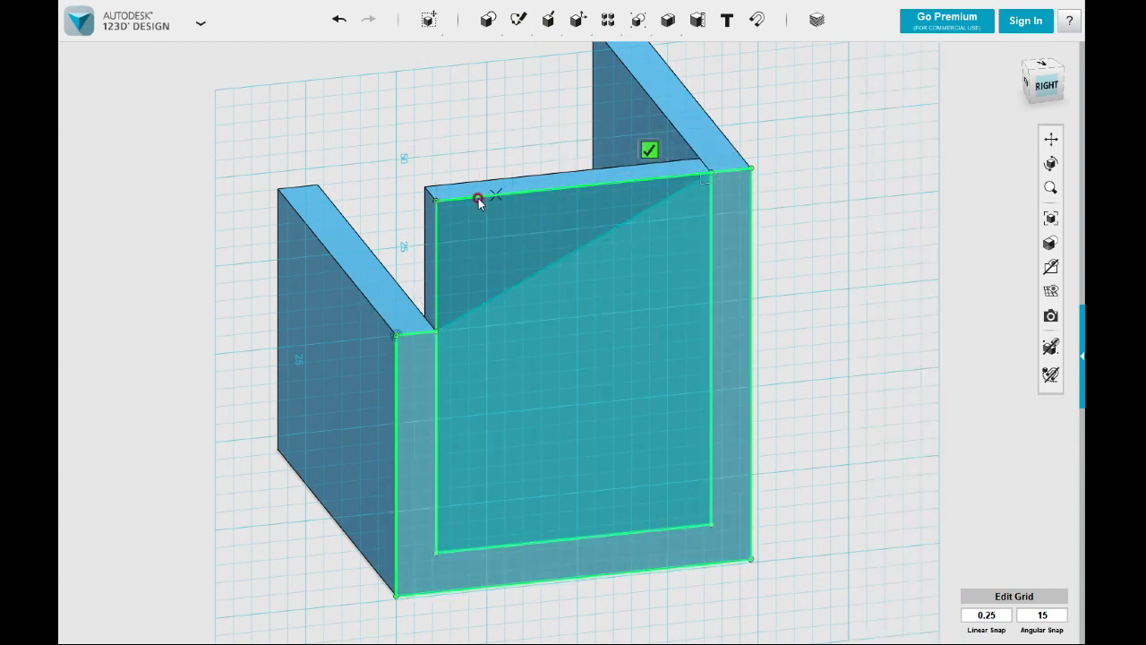
{"action": "left_click", "coordinate": [438, 204]}
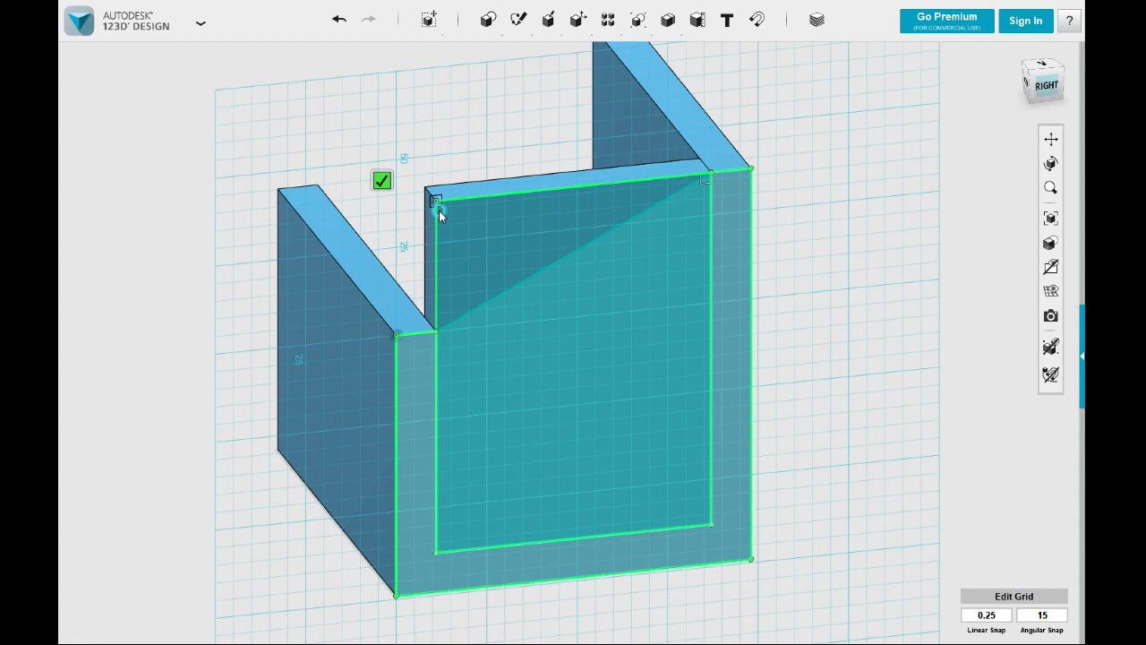
{"action": "left_click", "coordinate": [438, 330]}
{"action": "key", "text": "Escape"}
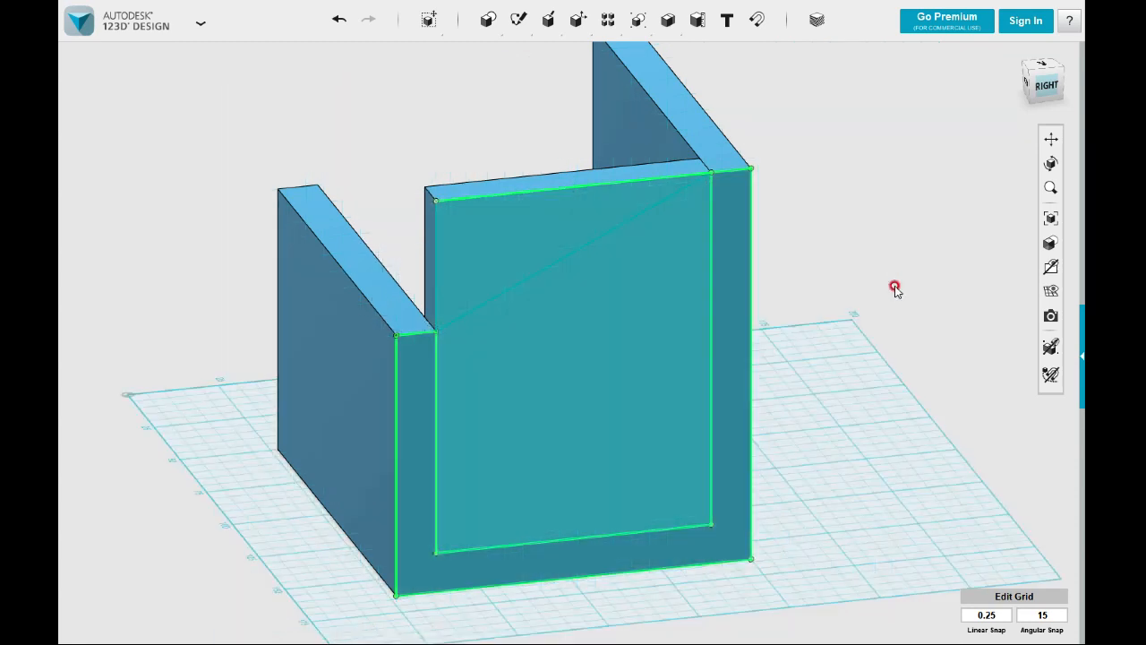
Extrude the triangular region above the diagonal through the right wall to cut it away, and delete the used sketch
{"action": "left_click", "coordinate": [657, 441]}
{"action": "left_click", "coordinate": [658, 441]}
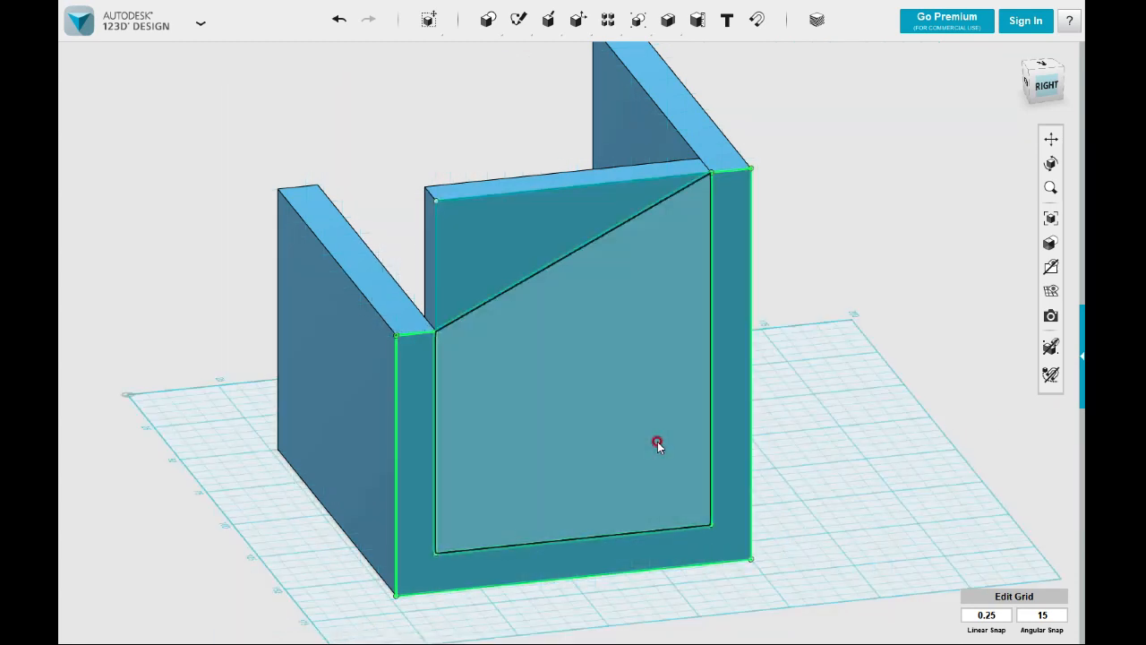
{"action": "left_click", "coordinate": [536, 237]}
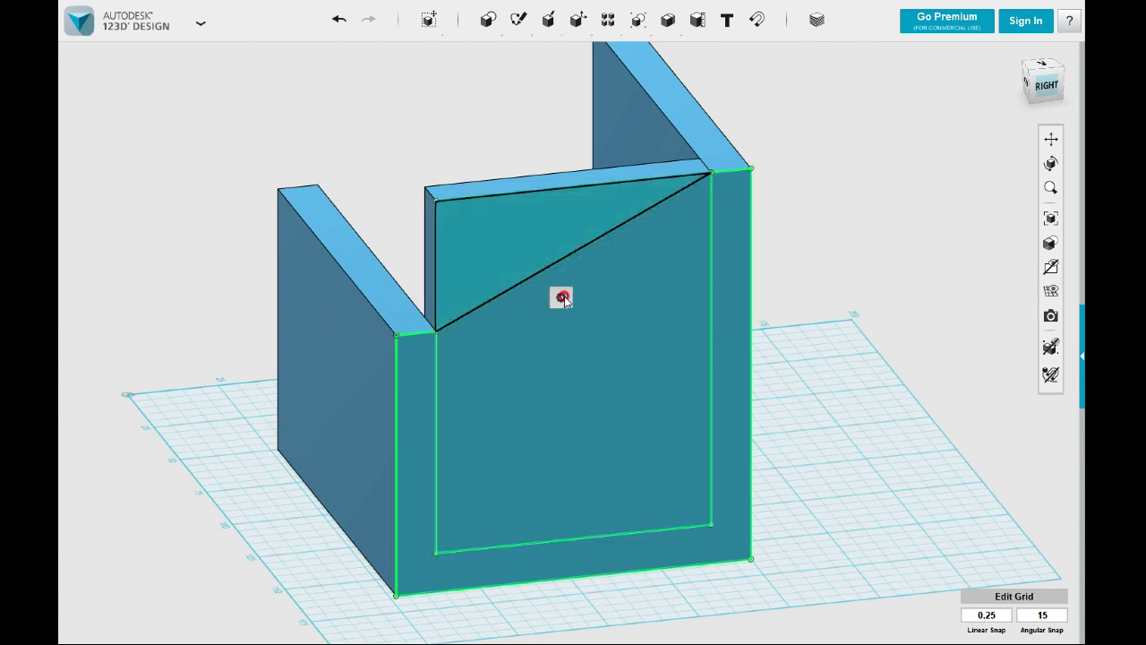
{"action": "mouse_move", "coordinate": [560, 296]}
{"action": "left_click", "coordinate": [631, 299]}
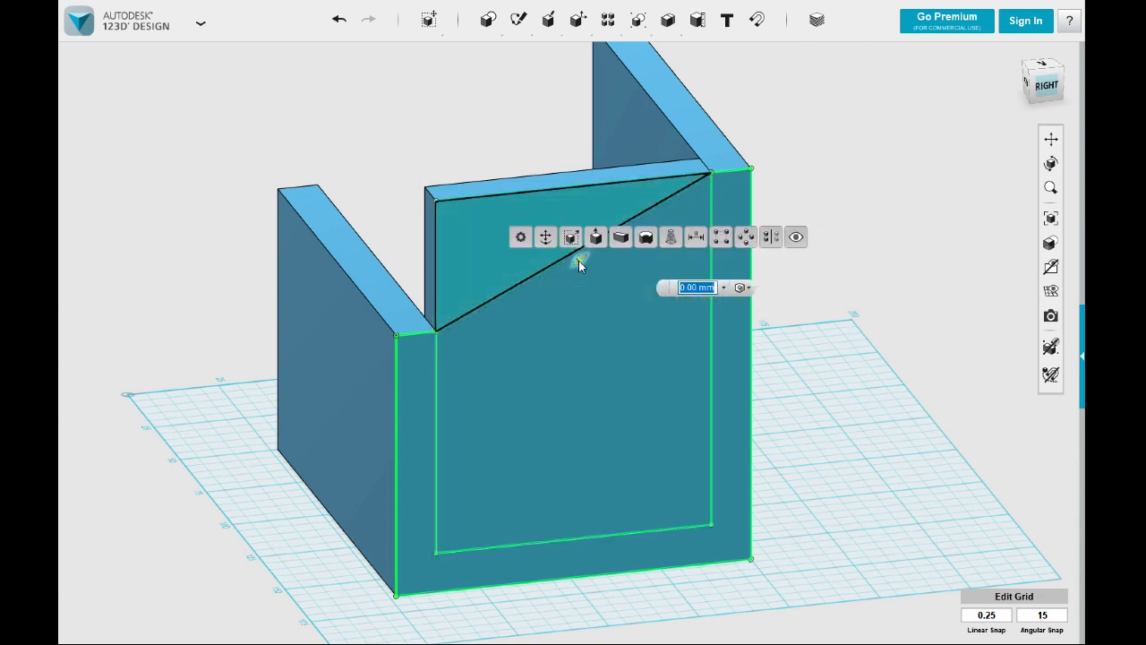
{"action": "left_click_drag", "start_coordinate": [579, 261], "coordinate": [515, 213]}
{"action": "left_click", "coordinate": [920, 280]}
{"action": "mouse_move", "coordinate": [914, 304]}
{"action": "right_mouse_down"}
{"action": "mouse_move", "coordinate": [898, 300]}
{"action": "mouse_move", "coordinate": [920, 285]}
{"action": "right_mouse_up"}
{"action": "left_click", "coordinate": [934, 328]}
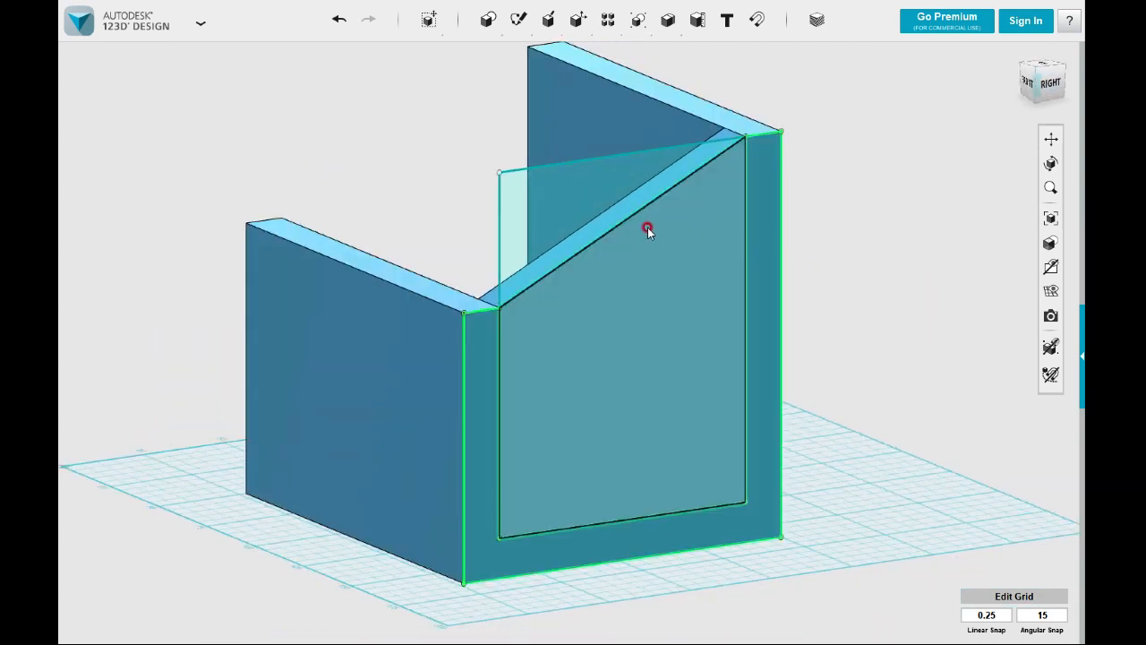
{"action": "left_click", "coordinate": [530, 206]}
{"action": "key", "text": "Delete"}
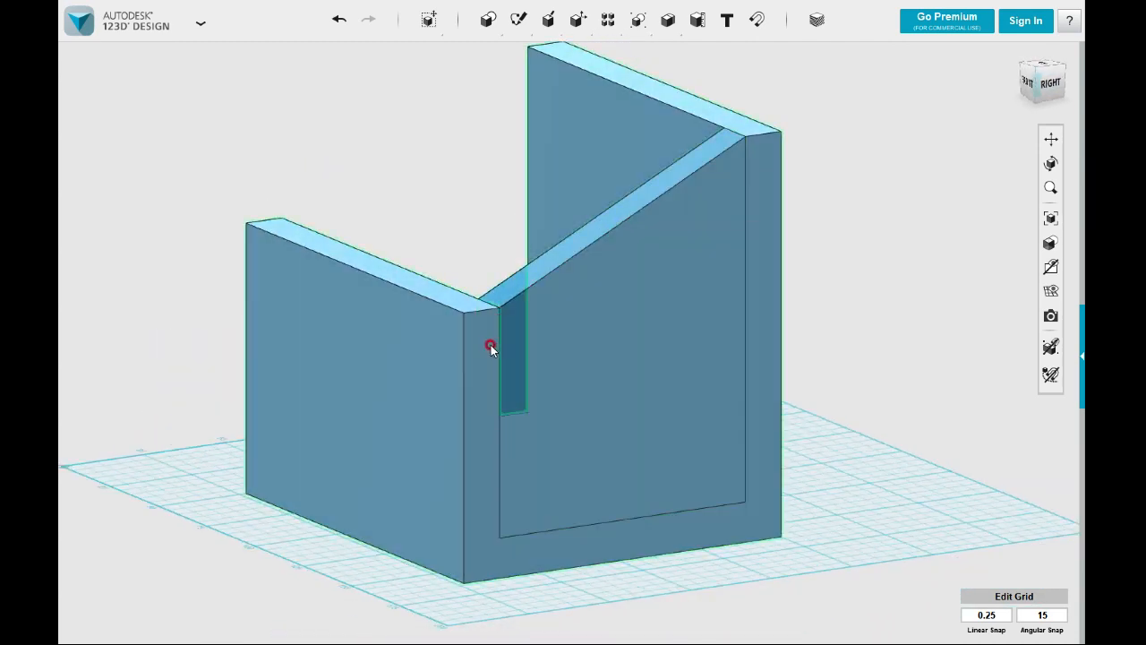
Sketch a rectangle 88 mm wide and 25 mm high on the front wall's outer face, starting at its upper right corner
{"action": "right_click_drag", "start_coordinate": [873, 418], "coordinate": [929, 343]}
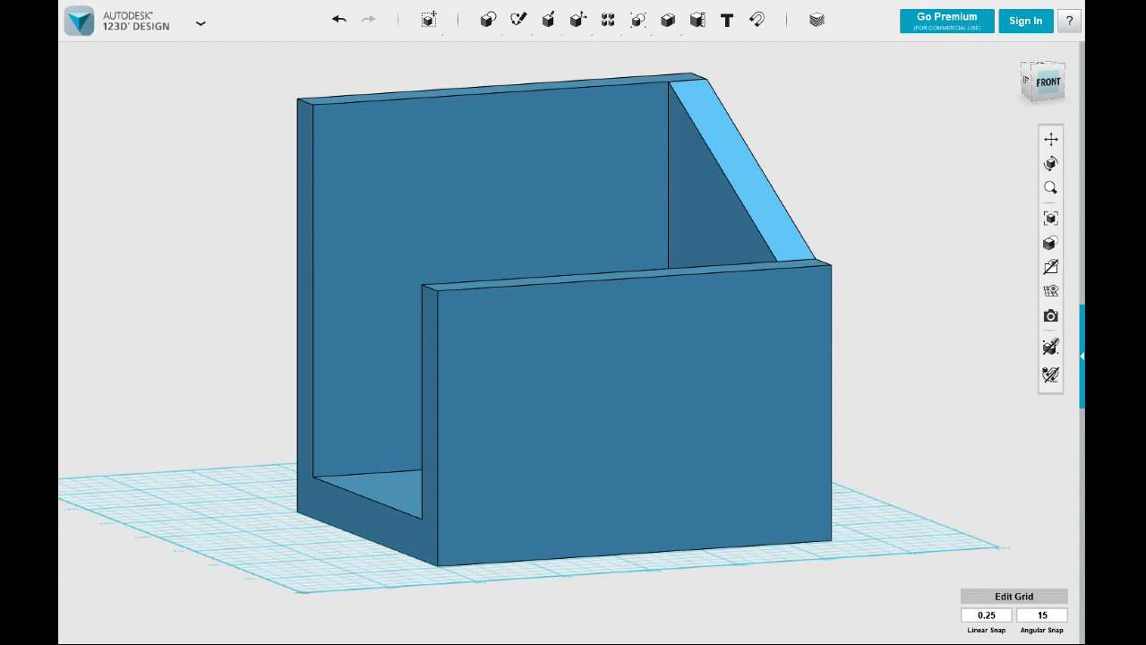
{"action": "mouse_move", "coordinate": [519, 19]}
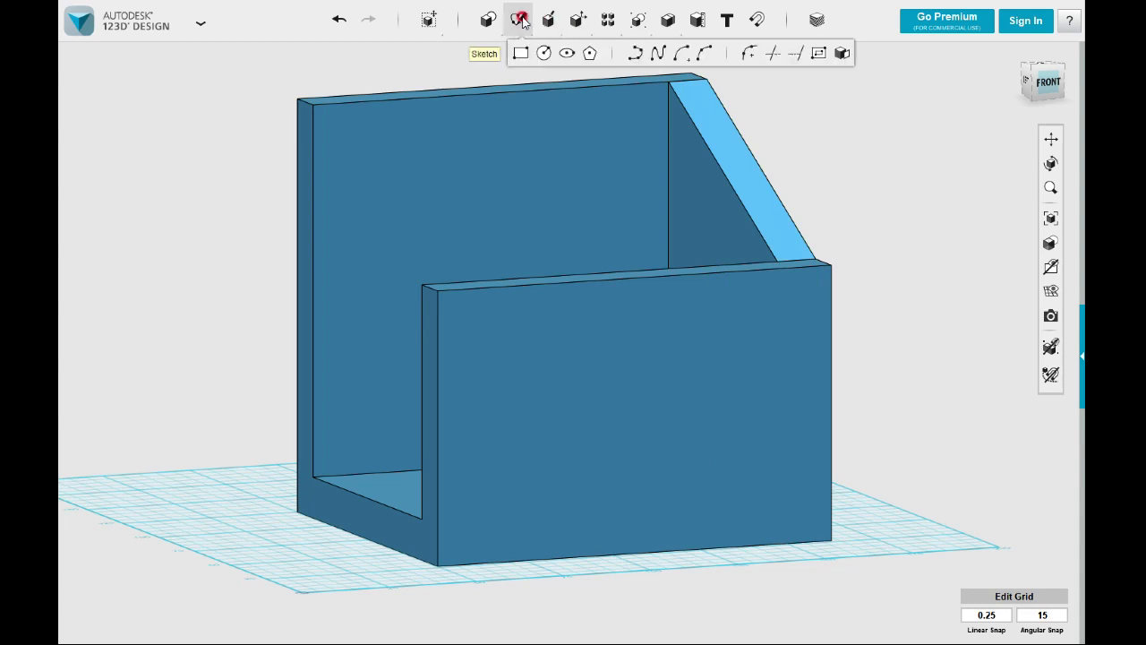
{"action": "left_click", "coordinate": [519, 53]}
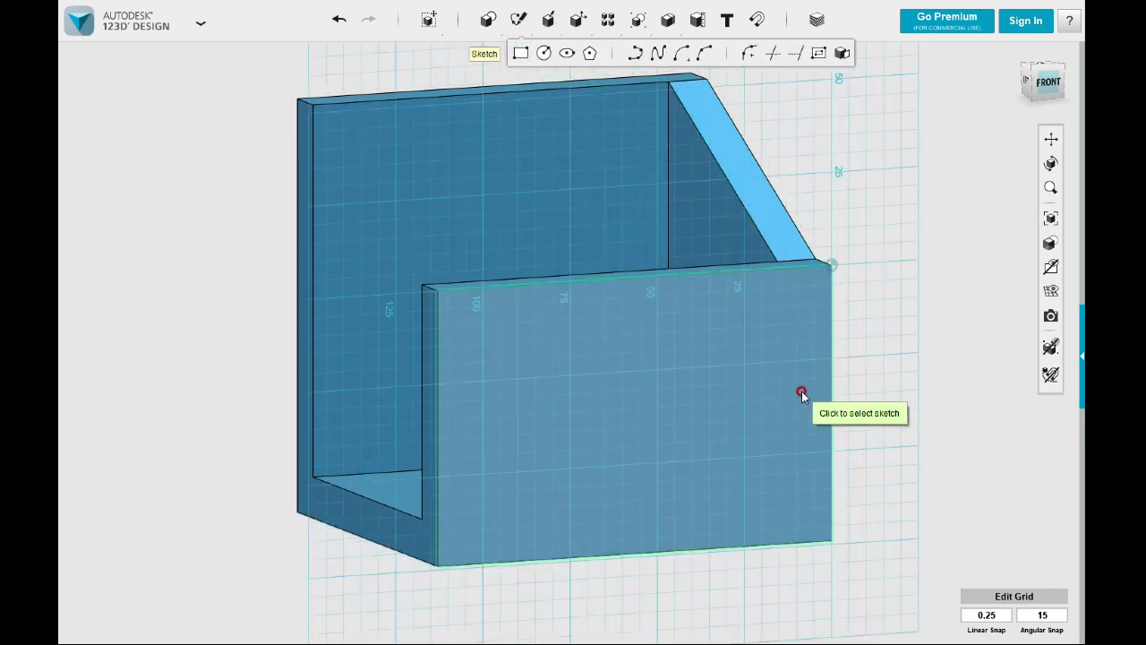
{"action": "left_click", "coordinate": [801, 392]}
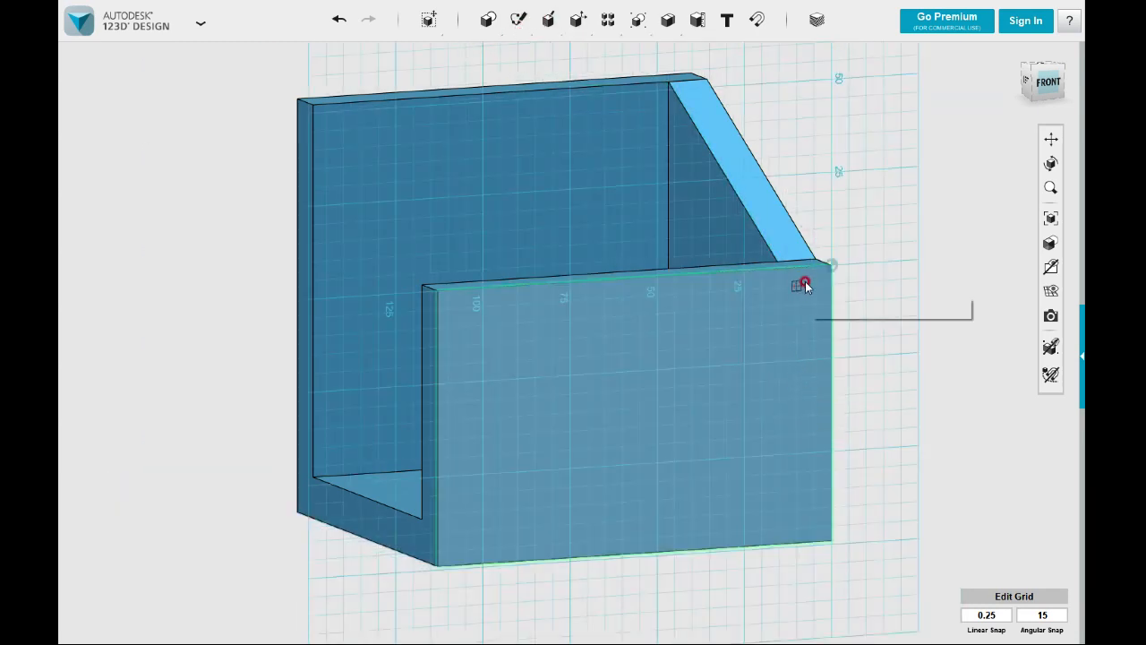
{"action": "left_click", "coordinate": [830, 267]}
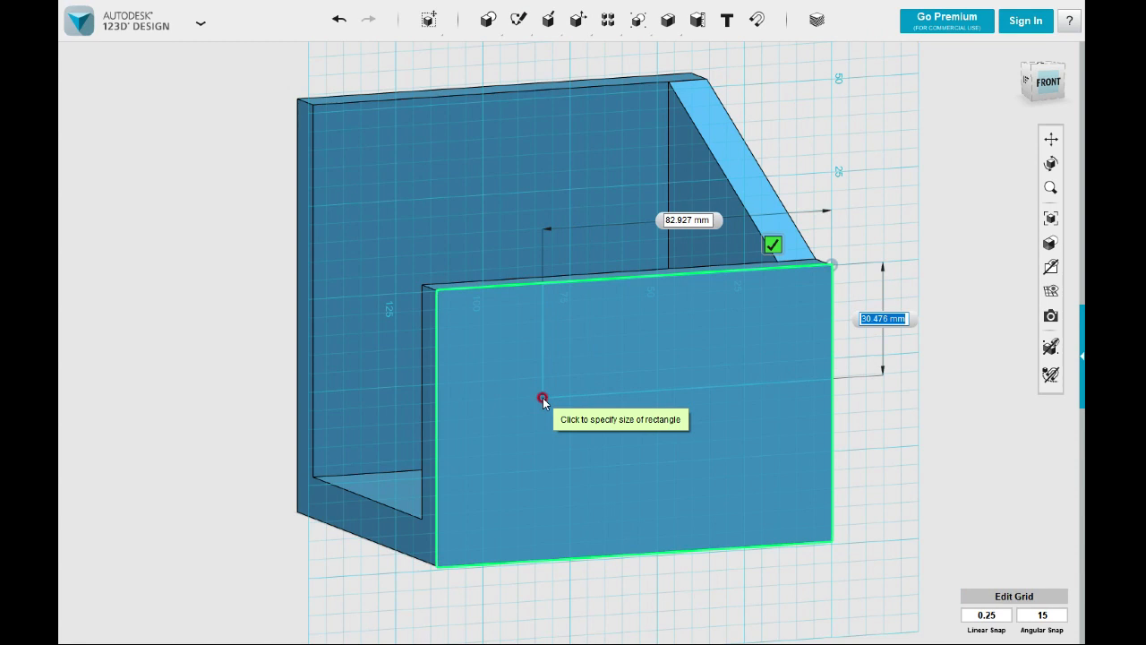
{"action": "type", "text": "25"}
{"action": "key", "text": "Tab"}
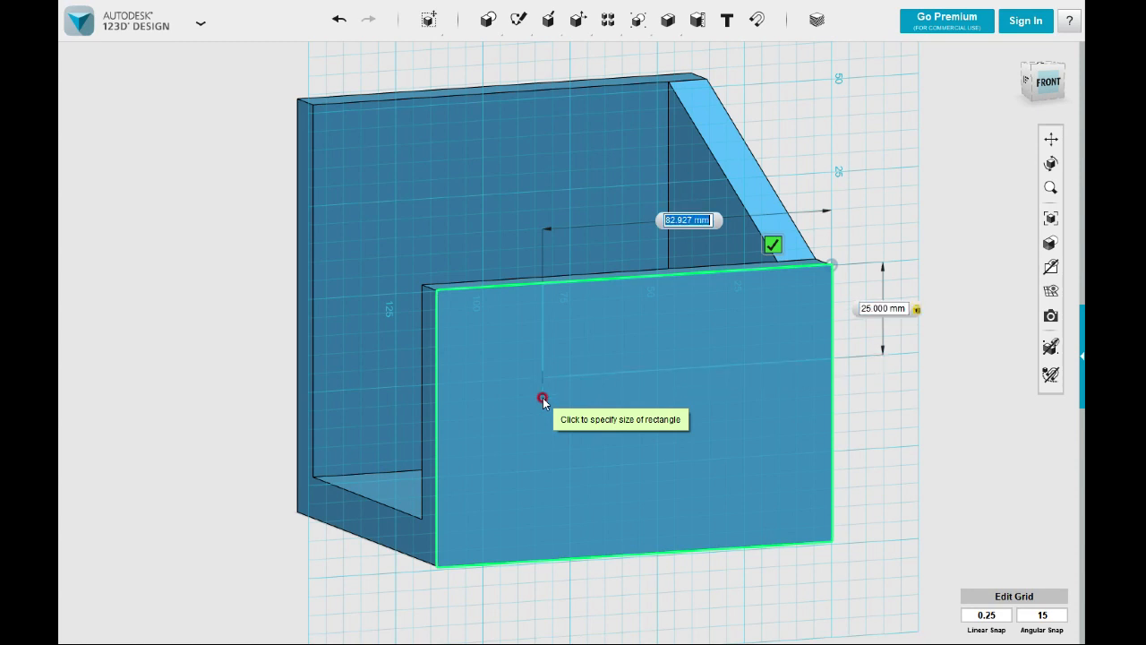
{"action": "type", "text": "88"}
{"action": "key", "text": "Tab"}
{"action": "key", "text": "Return"}
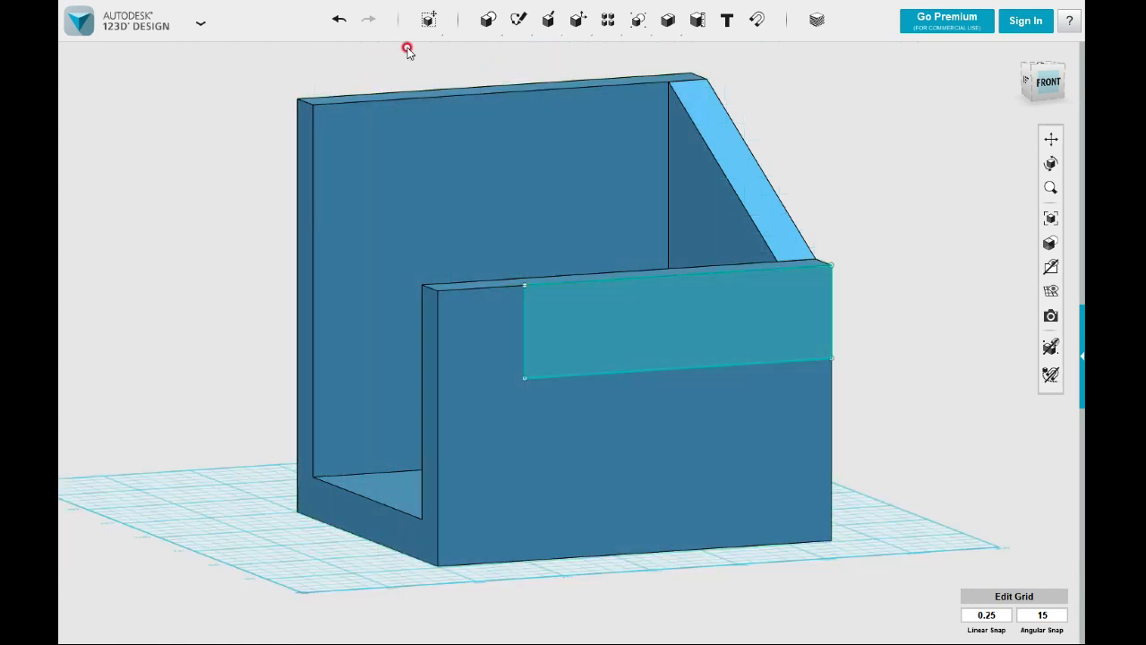
Add a 38 mm diameter circle centred on the rectangle's lower left corner in the same sketch
{"action": "mouse_move", "coordinate": [518, 19]}
{"action": "left_click", "coordinate": [544, 53]}
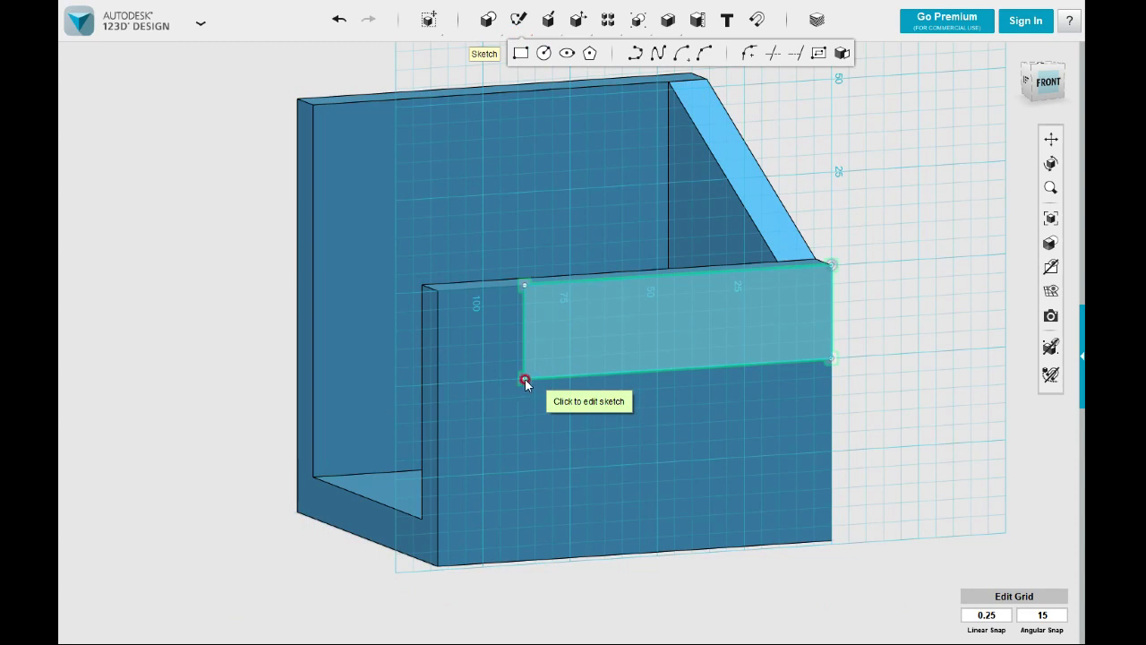
{"action": "left_click", "coordinate": [524, 379]}
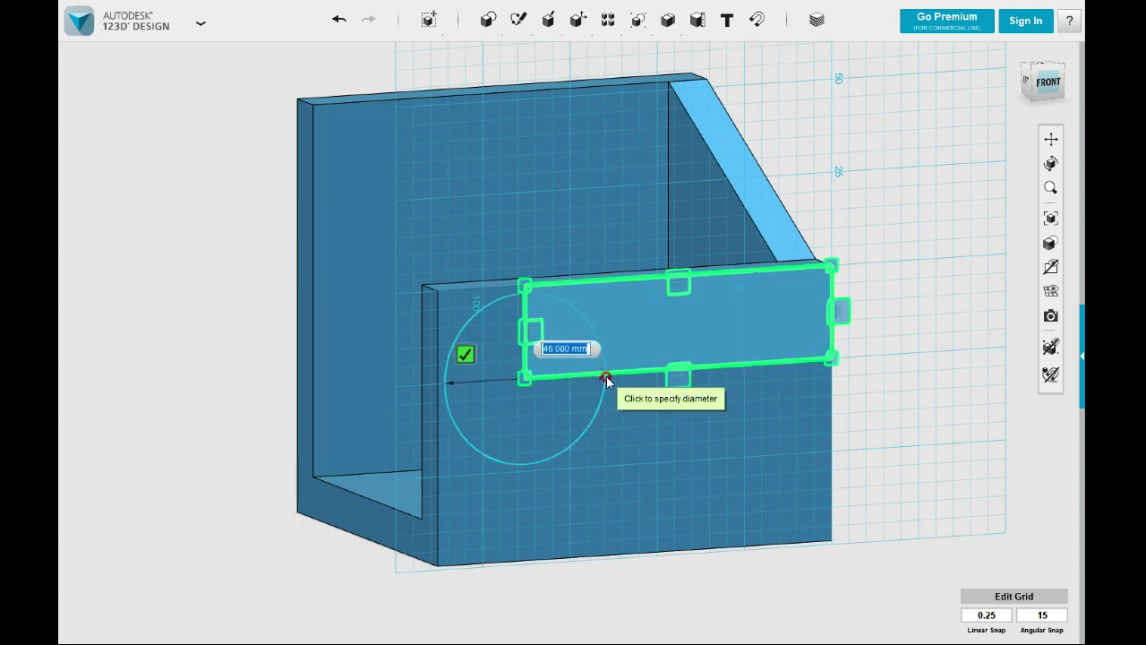
{"action": "type", "text": "38"}
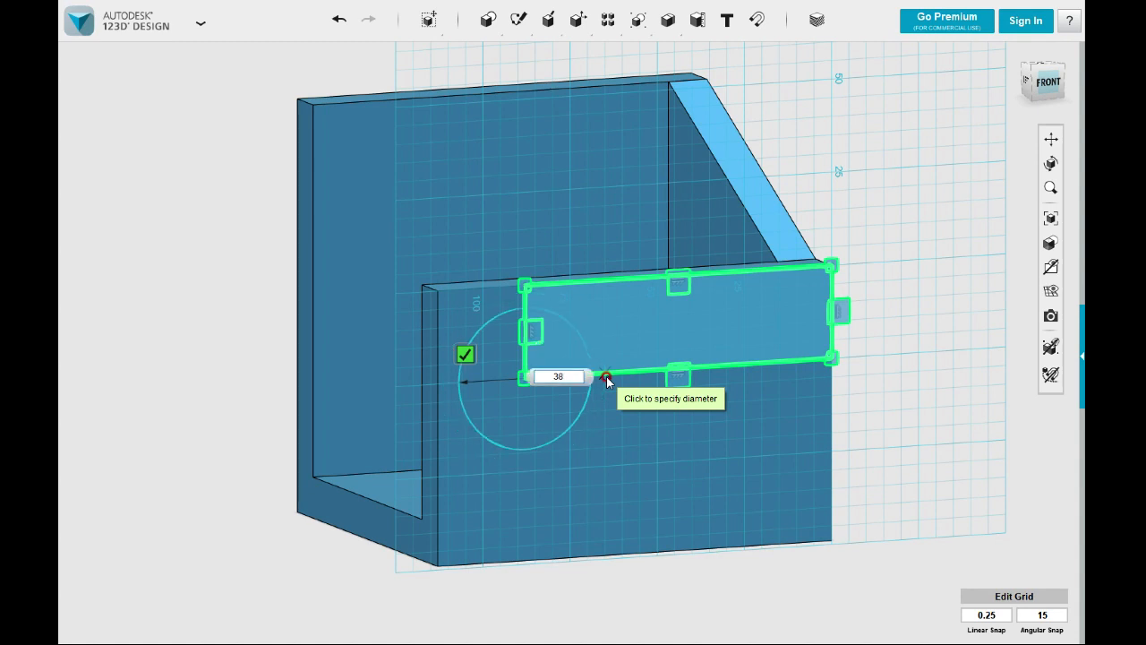
{"action": "key", "text": "Return"}
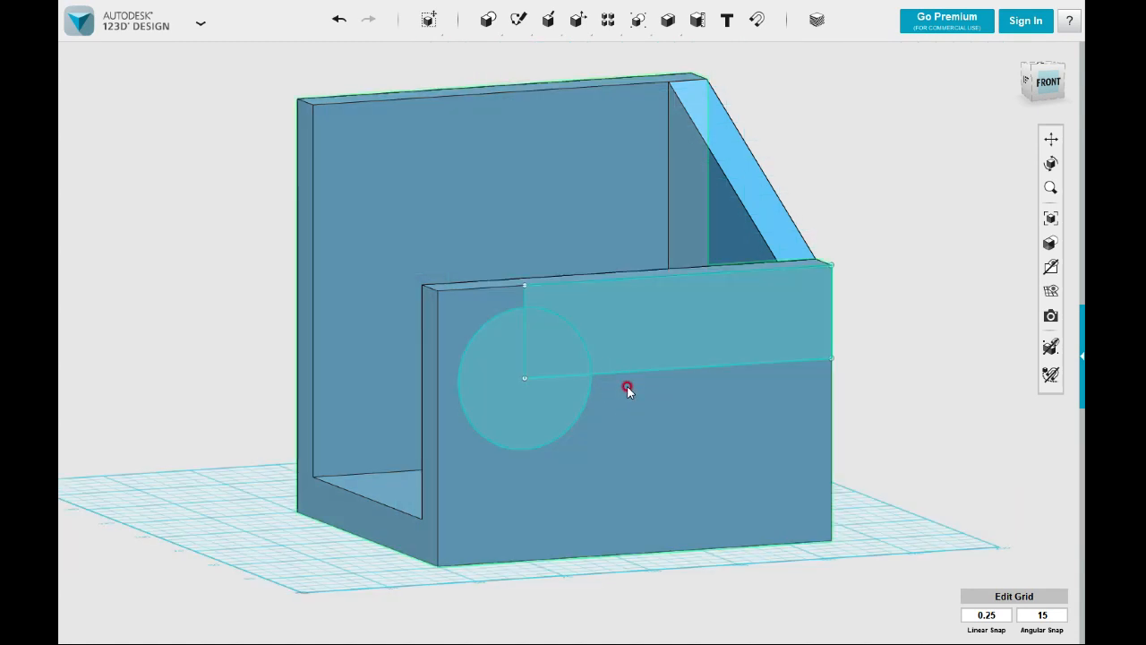
Extrude both regions of the 38 mm circle inward to cut a round hole through the front wall
{"action": "right_click_drag", "start_coordinate": [627, 387], "coordinate": [667, 411]}
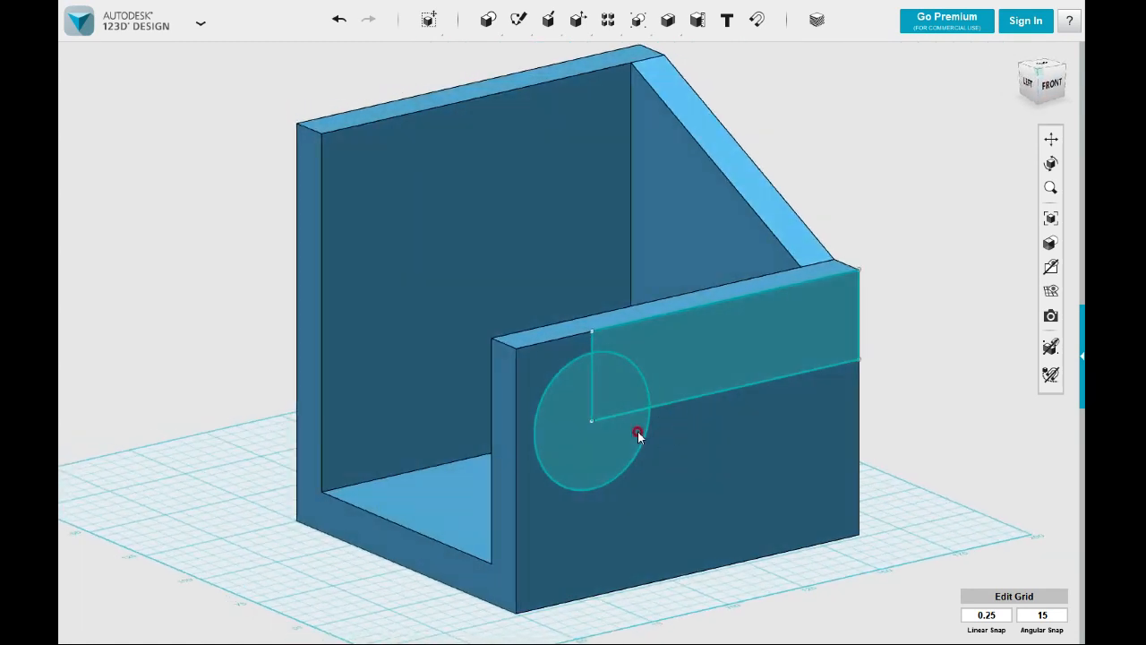
{"action": "left_click", "coordinate": [578, 432]}
{"action": "left_click", "coordinate": [618, 397]}
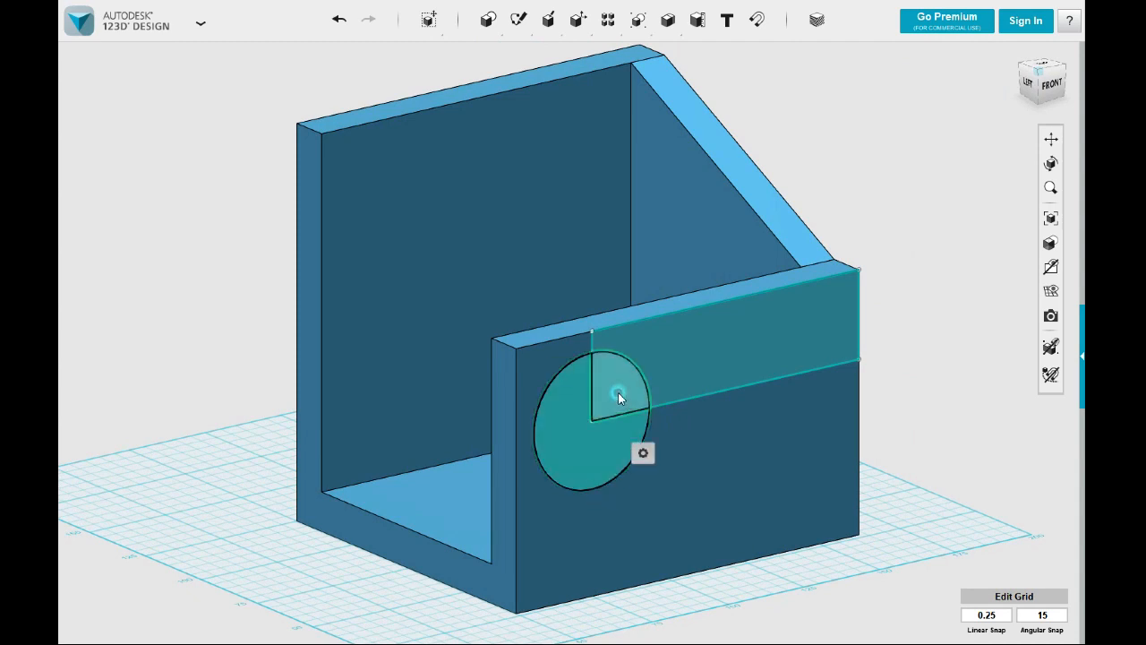
{"action": "mouse_move", "coordinate": [646, 454]}
{"action": "left_click", "coordinate": [717, 455]}
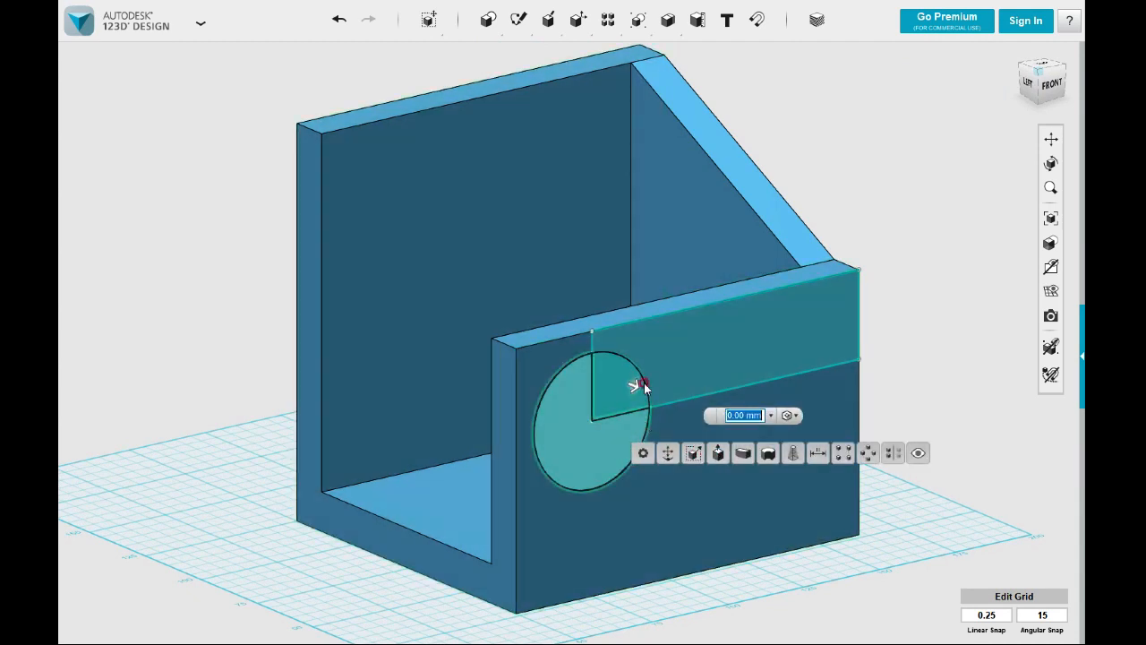
{"action": "left_click_drag", "start_coordinate": [633, 385], "coordinate": [583, 367]}
{"action": "left_click", "coordinate": [927, 336]}
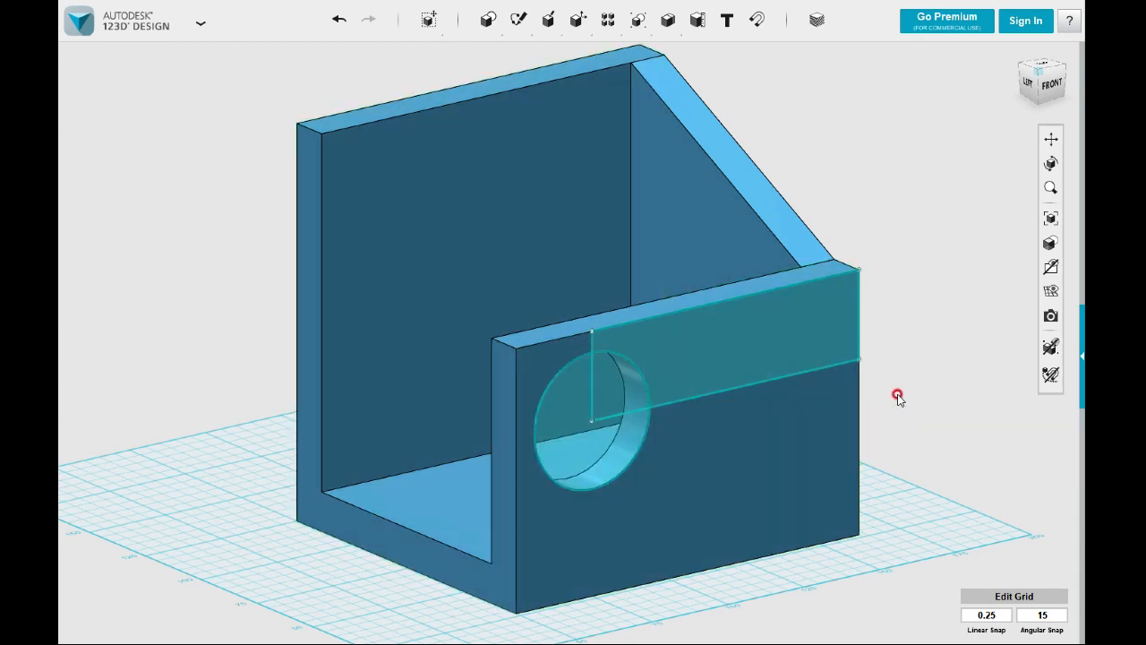
Try sketching a 38 by 11 mm rectangle on the back wall's top face from its outer right corner
{"action": "right_click_drag", "start_coordinate": [900, 396], "coordinate": [877, 445]}
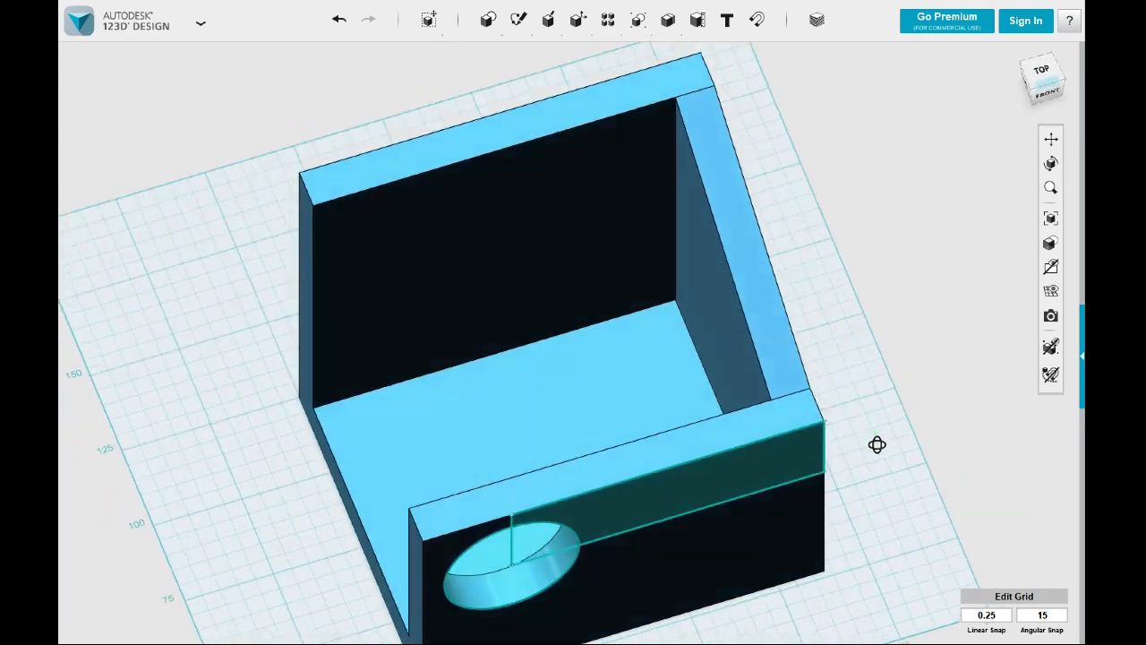
{"action": "mouse_move", "coordinate": [857, 230]}
{"action": "right_mouse_down"}
{"action": "mouse_move", "coordinate": [865, 402]}
{"action": "mouse_move", "coordinate": [743, 305]}
{"action": "mouse_move", "coordinate": [681, 284]}
{"action": "right_mouse_up"}
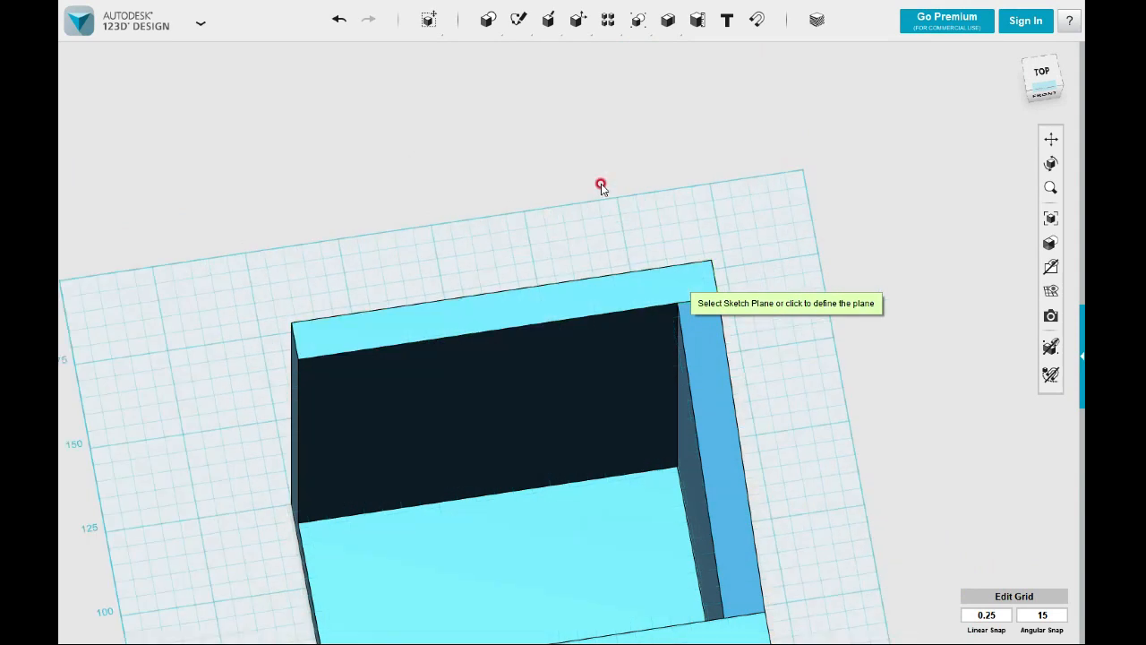
{"action": "mouse_move", "coordinate": [518, 27]}
{"action": "left_click", "coordinate": [520, 52]}
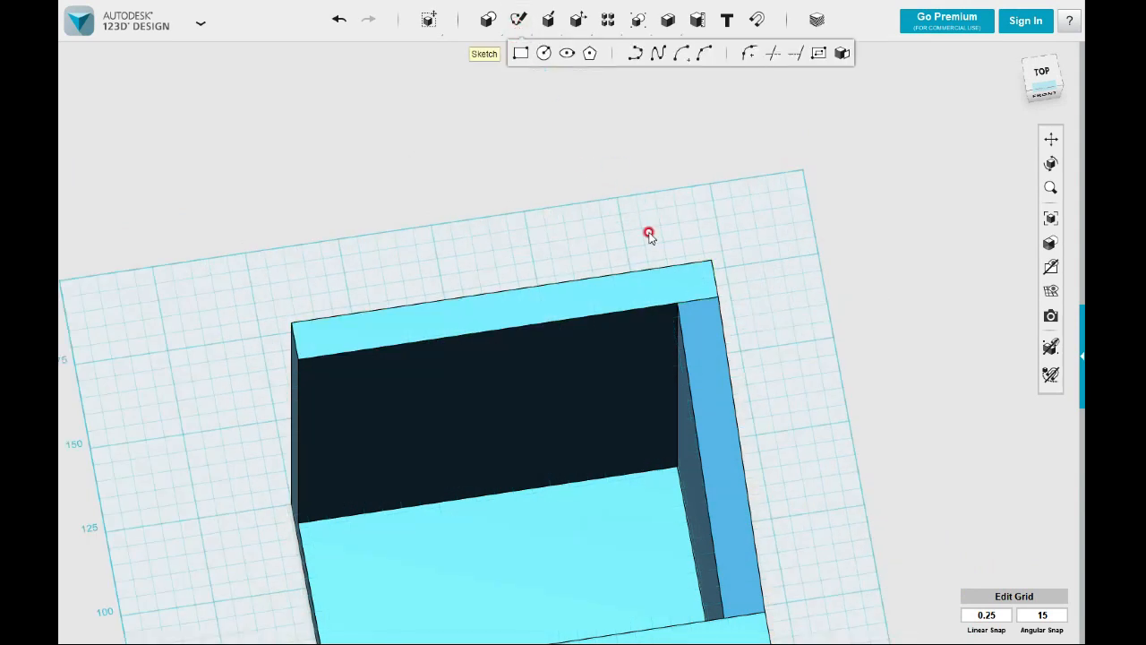
{"action": "left_click", "coordinate": [711, 259]}
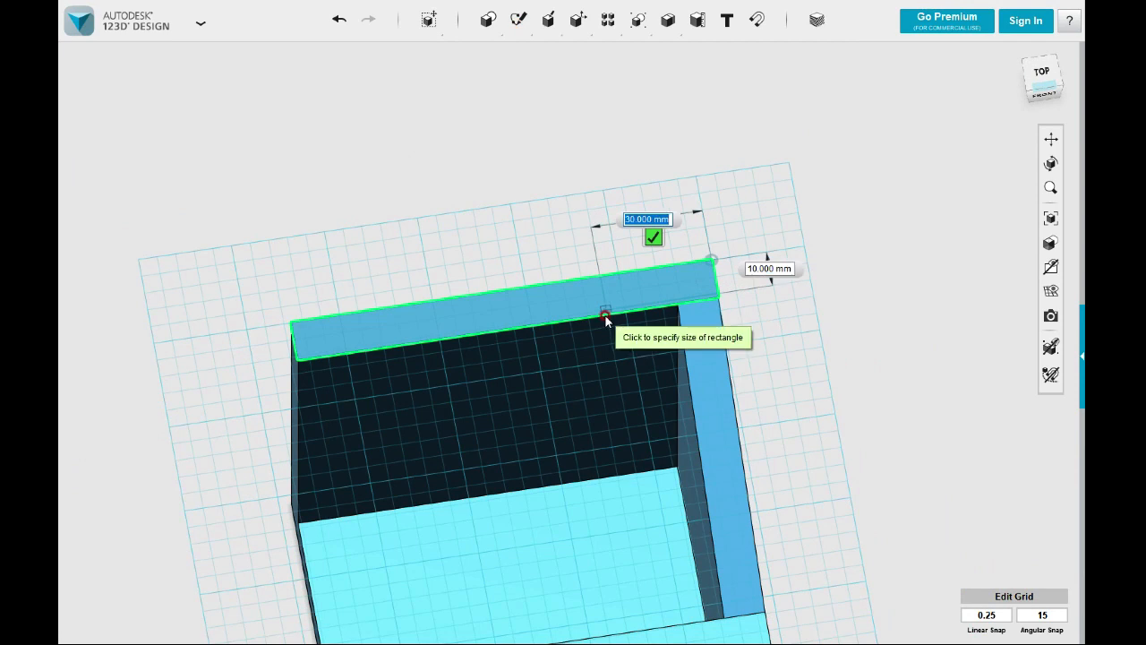
{"action": "type", "text": "38"}
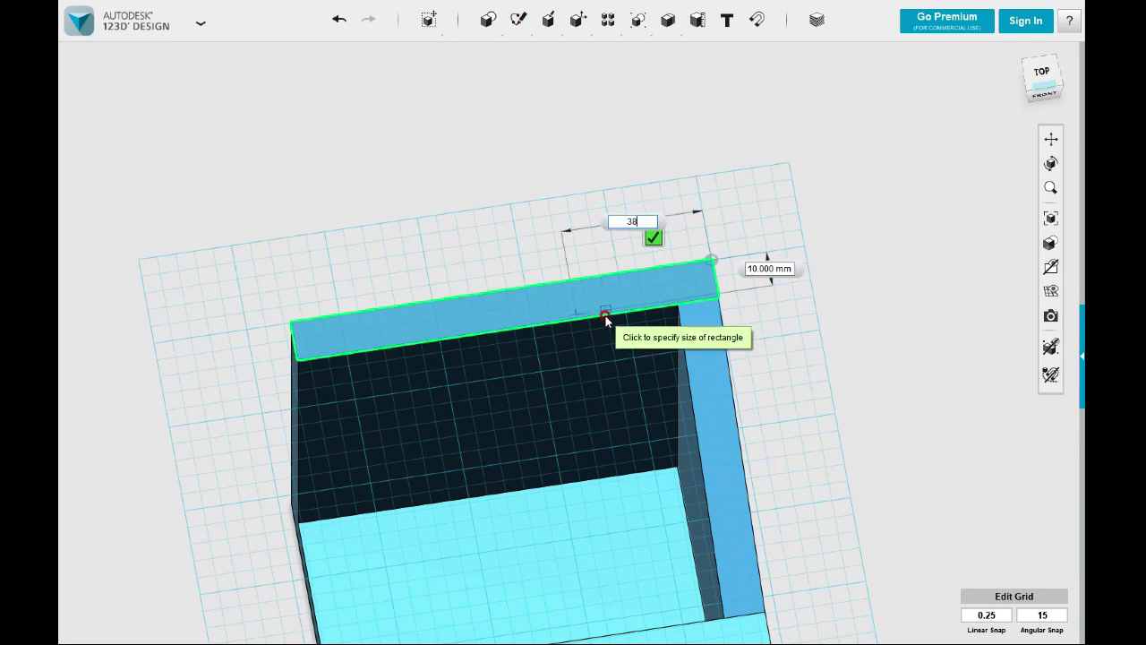
{"action": "key", "text": "Tab"}
{"action": "type", "text": "1"}
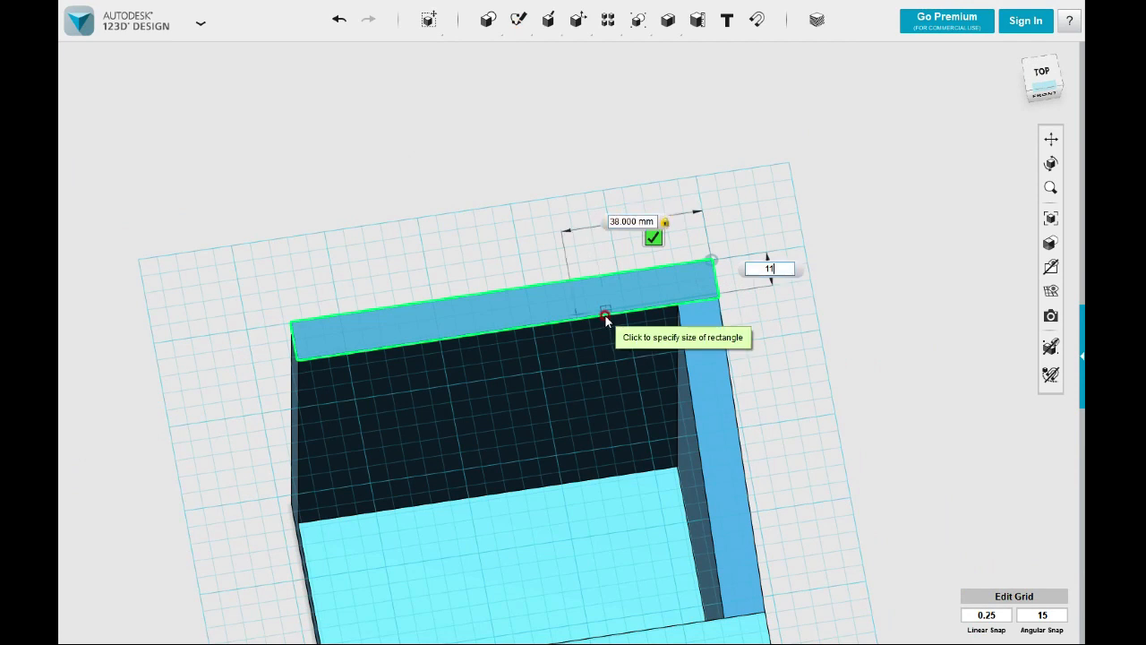
{"action": "key", "text": "Return"}
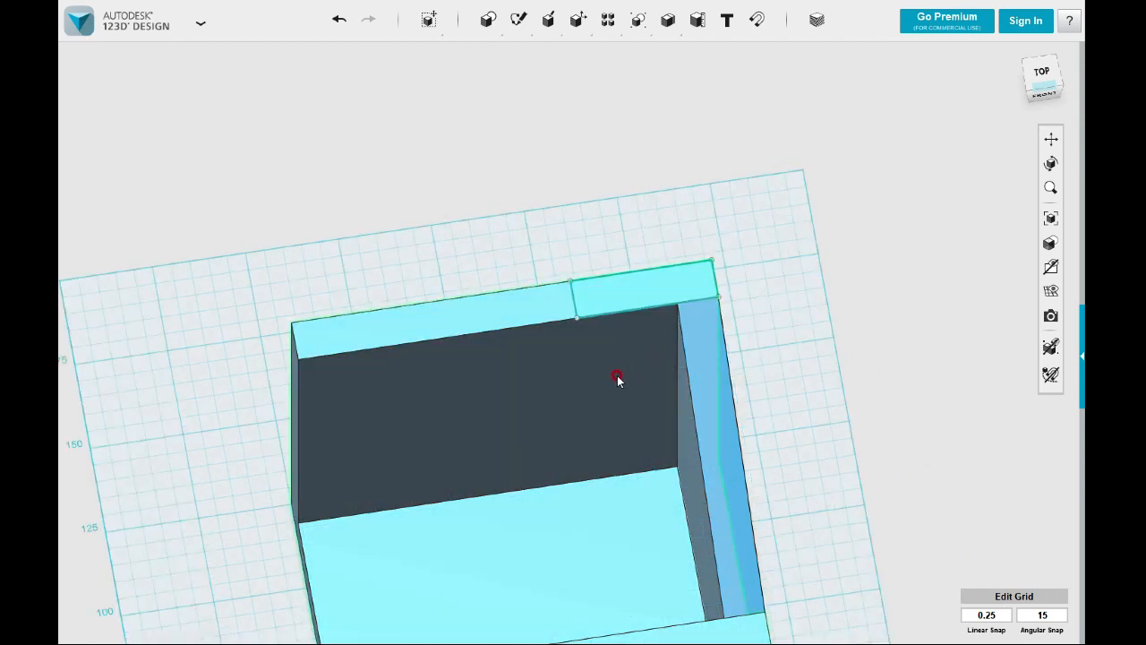
Project the outline of the back wall's outer face into a new sketch on that face
{"action": "mouse_move", "coordinate": [577, 419]}
{"action": "right_mouse_down"}
{"action": "mouse_move", "coordinate": [567, 385]}
{"action": "mouse_move", "coordinate": [540, 412]}
{"action": "mouse_move", "coordinate": [545, 428]}
{"action": "mouse_move", "coordinate": [573, 432]}
{"action": "mouse_move", "coordinate": [635, 421]}
{"action": "right_mouse_up"}
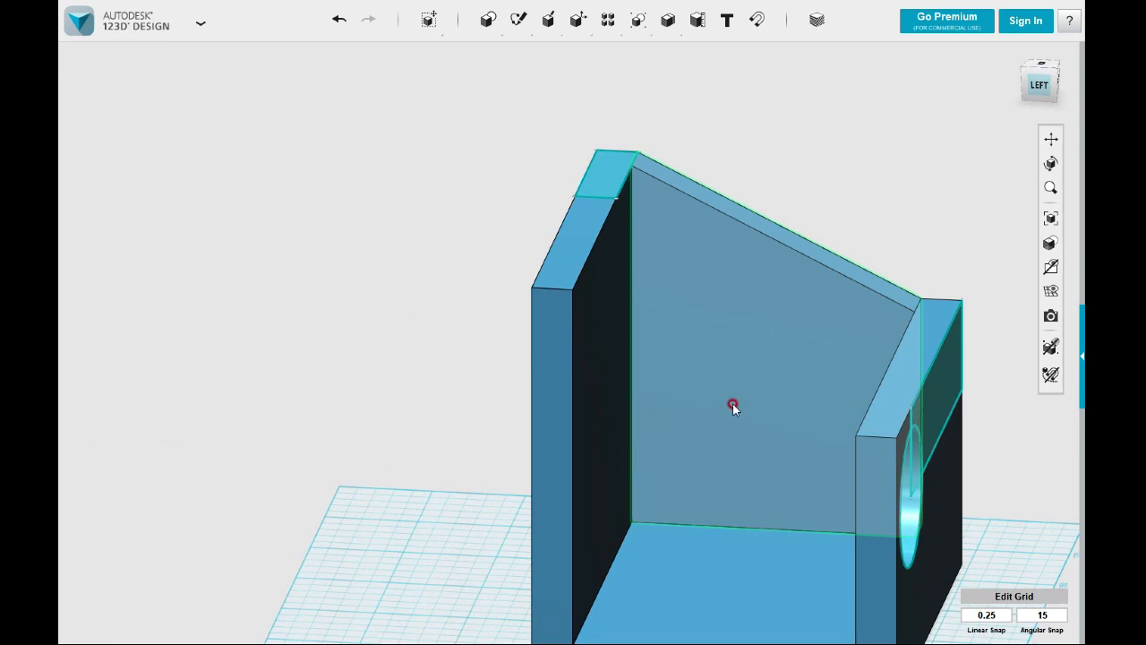
{"action": "scroll", "coordinate": [732, 405], "scroll_direction": "down", "scroll_amount": 5}
{"action": "right_click_drag", "start_coordinate": [686, 417], "coordinate": [788, 415]}
{"action": "scroll", "coordinate": [714, 384], "scroll_direction": "up", "scroll_amount": 3}
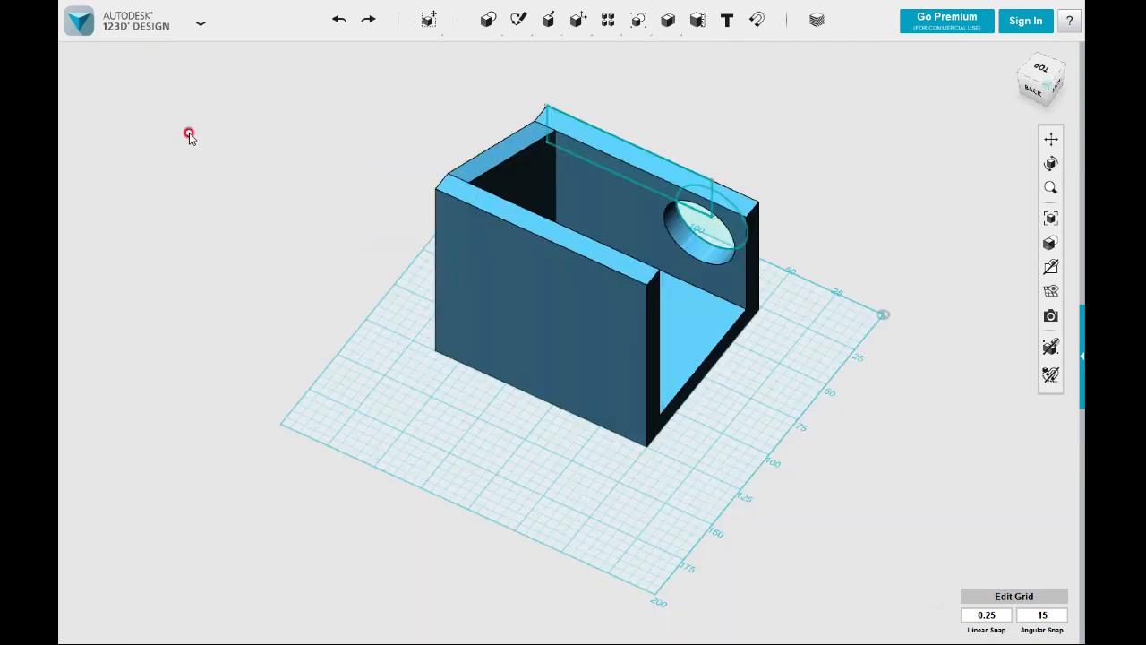
{"action": "right_click_drag", "start_coordinate": [606, 491], "coordinate": [578, 450]}
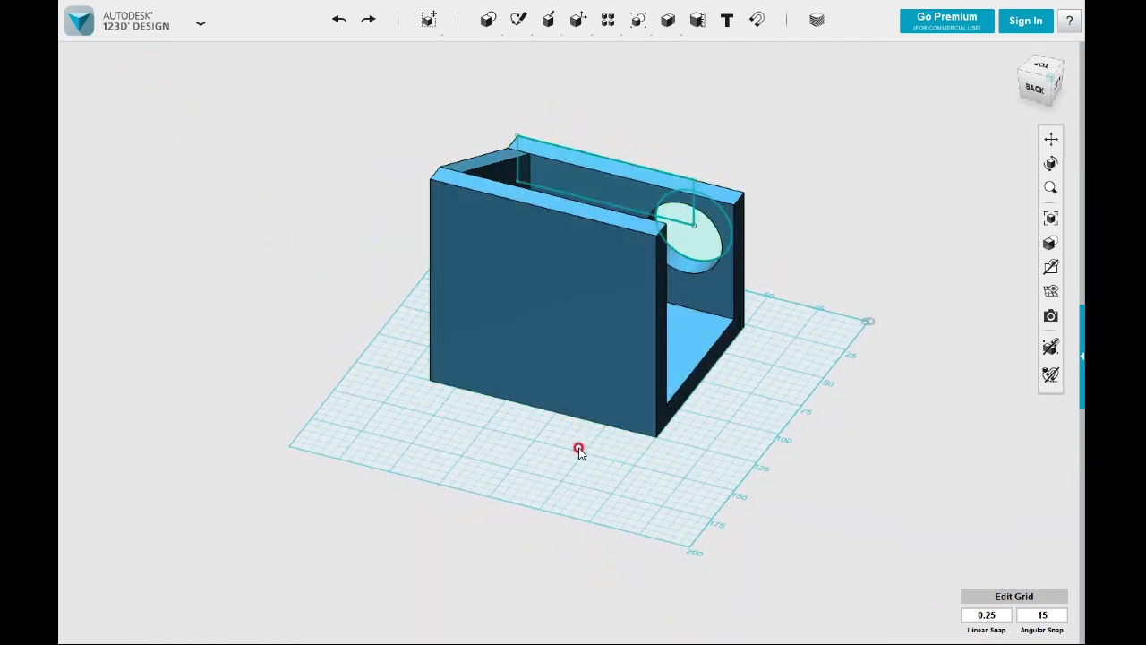
{"action": "scroll", "coordinate": [547, 483], "scroll_direction": "up", "scroll_amount": 3}
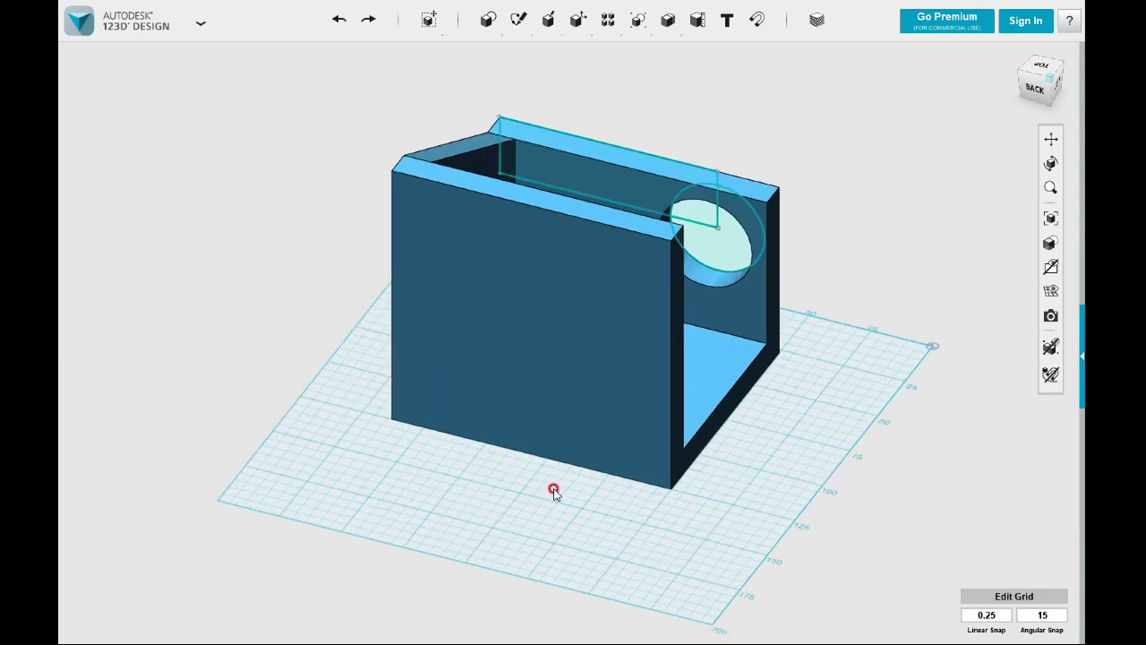
{"action": "right_click_drag", "start_coordinate": [569, 500], "coordinate": [573, 476]}
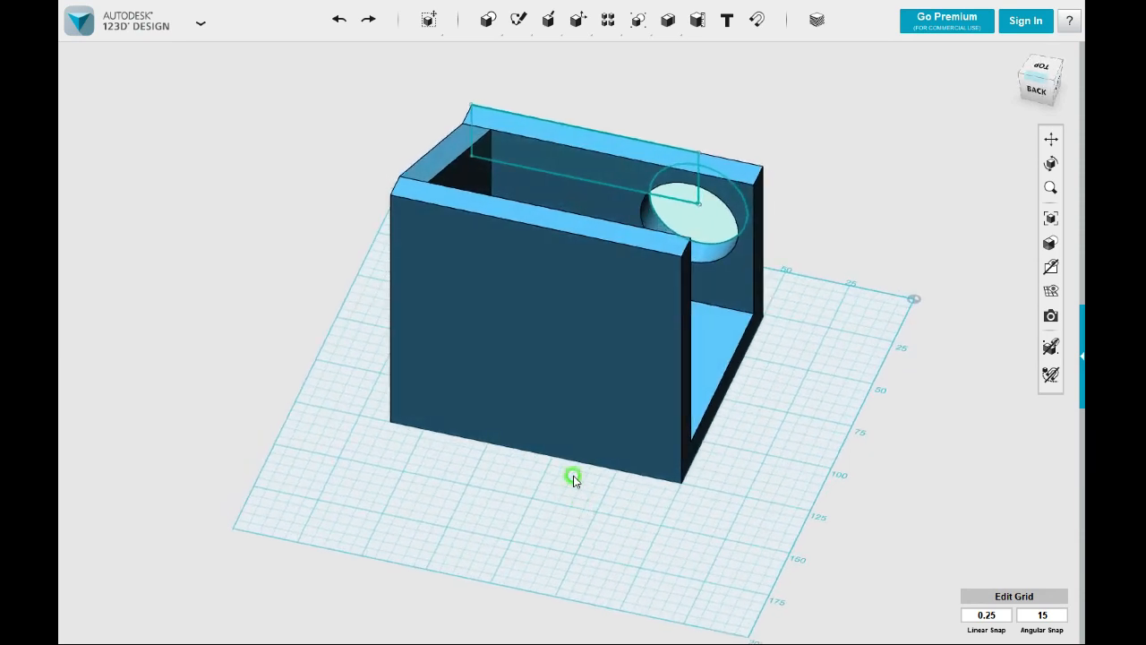
{"action": "mouse_move", "coordinate": [489, 20]}
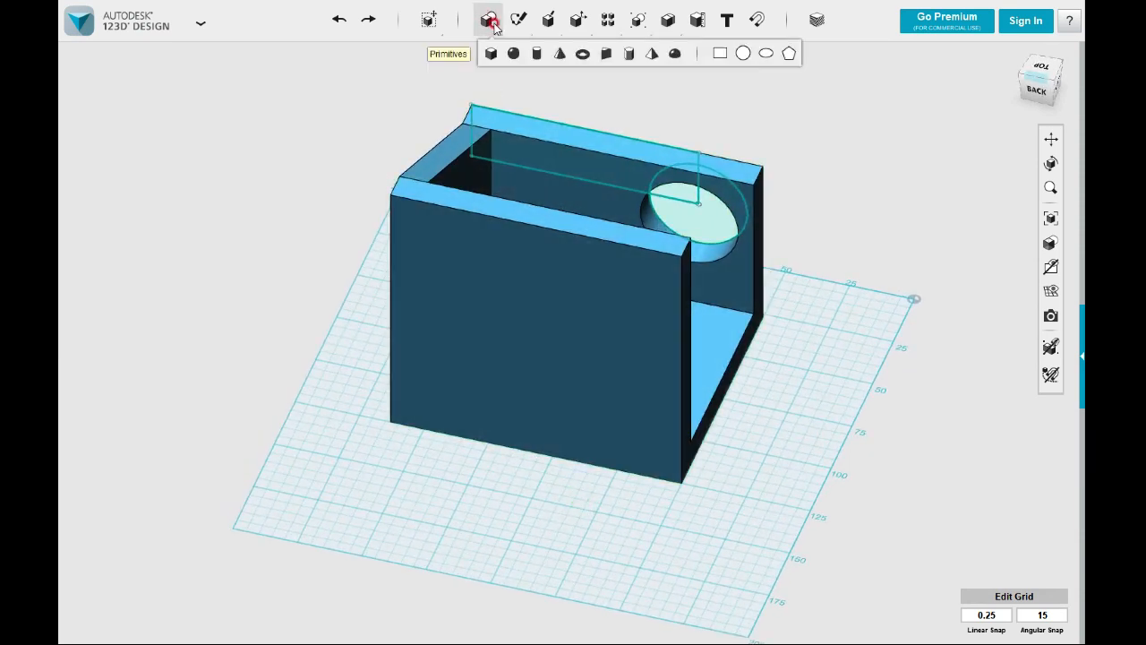
{"action": "left_click", "coordinate": [834, 51]}
{"action": "left_click", "coordinate": [558, 333]}
{"action": "left_click", "coordinate": [516, 276]}
{"action": "left_click", "coordinate": [523, 295]}
Sketch a rectangle 38 mm wide and 100 mm high on the back wall's outer face, starting at its upper corner beside the right wall
{"action": "mouse_move", "coordinate": [518, 20]}
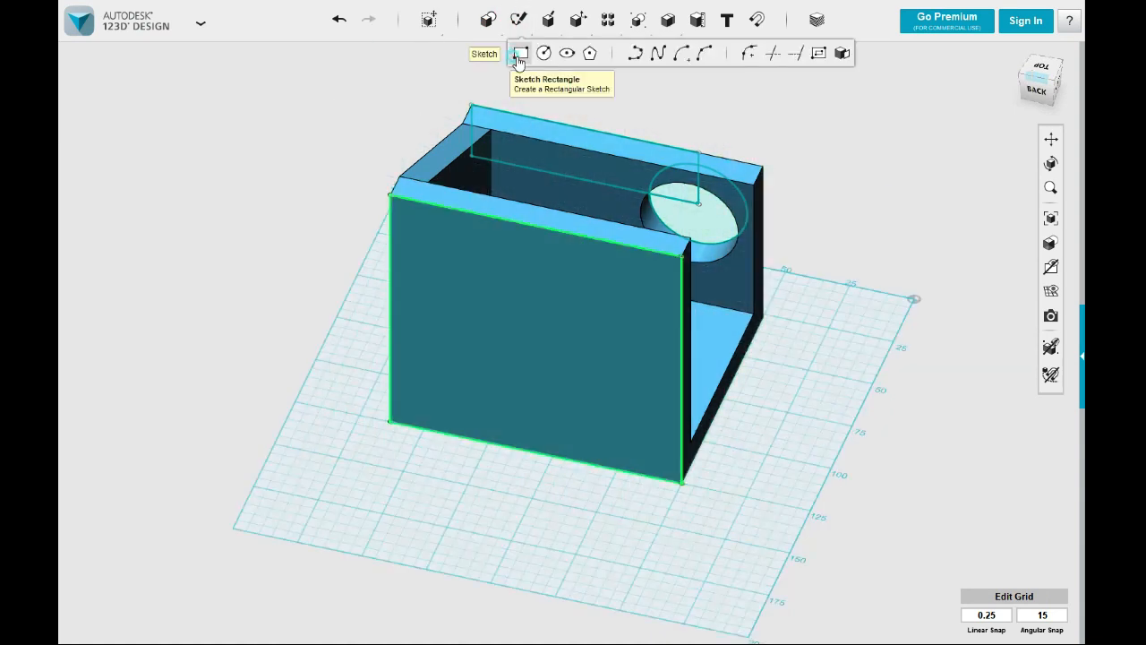
{"action": "left_click", "coordinate": [520, 54]}
{"action": "left_click", "coordinate": [398, 208]}
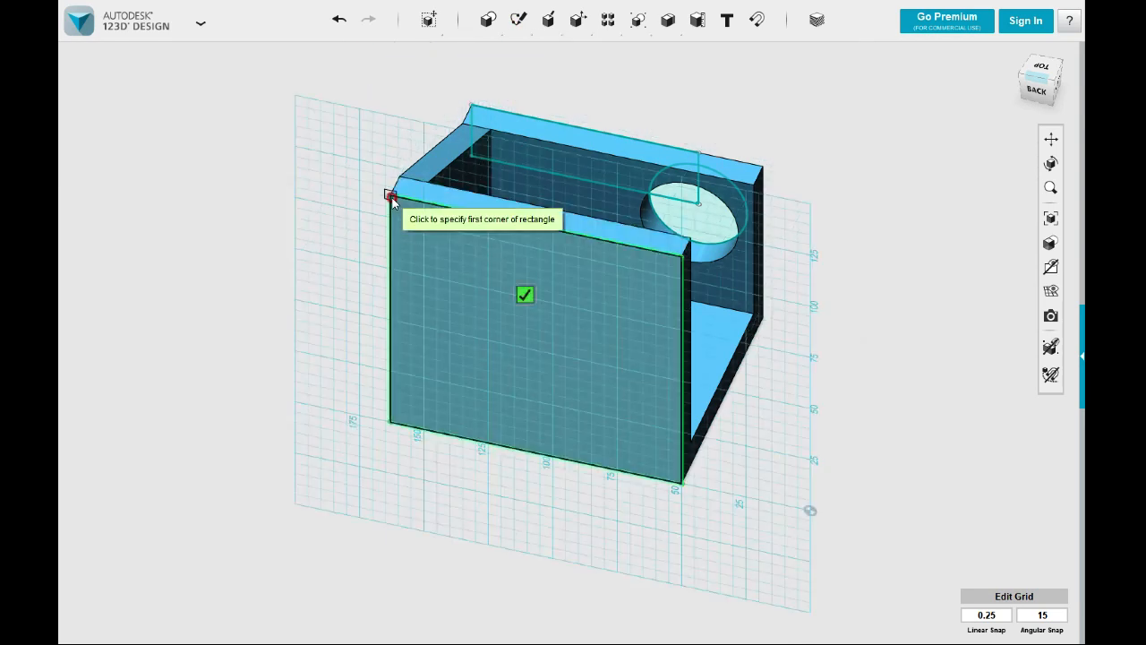
{"action": "left_click", "coordinate": [392, 199]}
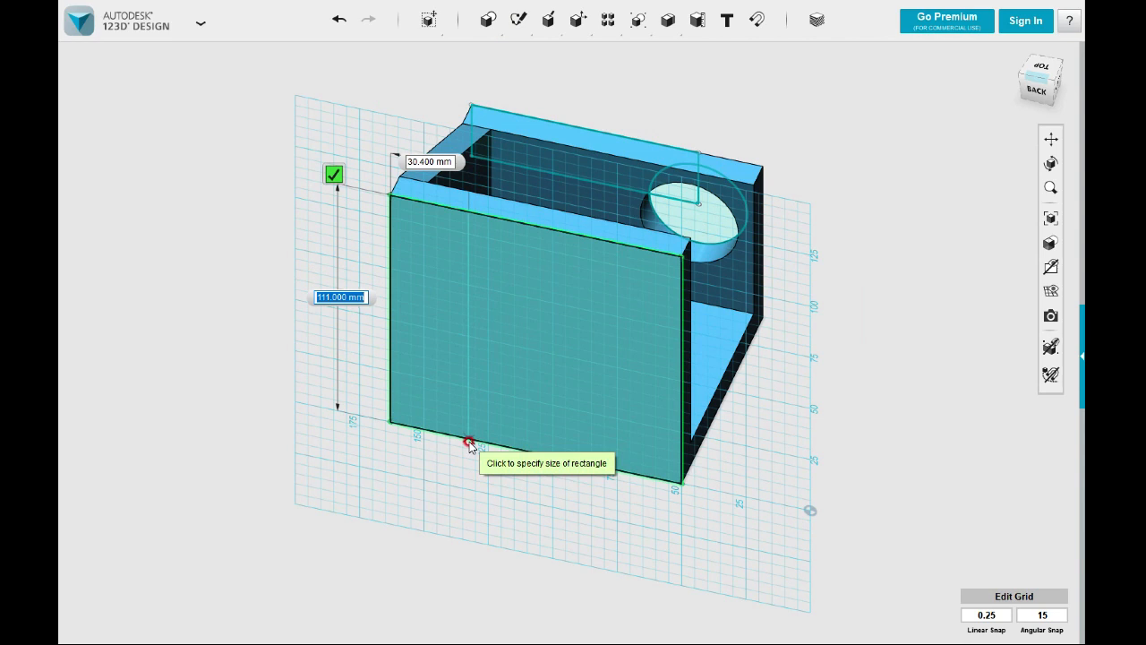
{"action": "type", "text": "100"}
{"action": "key", "text": "Tab"}
{"action": "type", "text": "38"}
{"action": "key", "text": "Tab"}
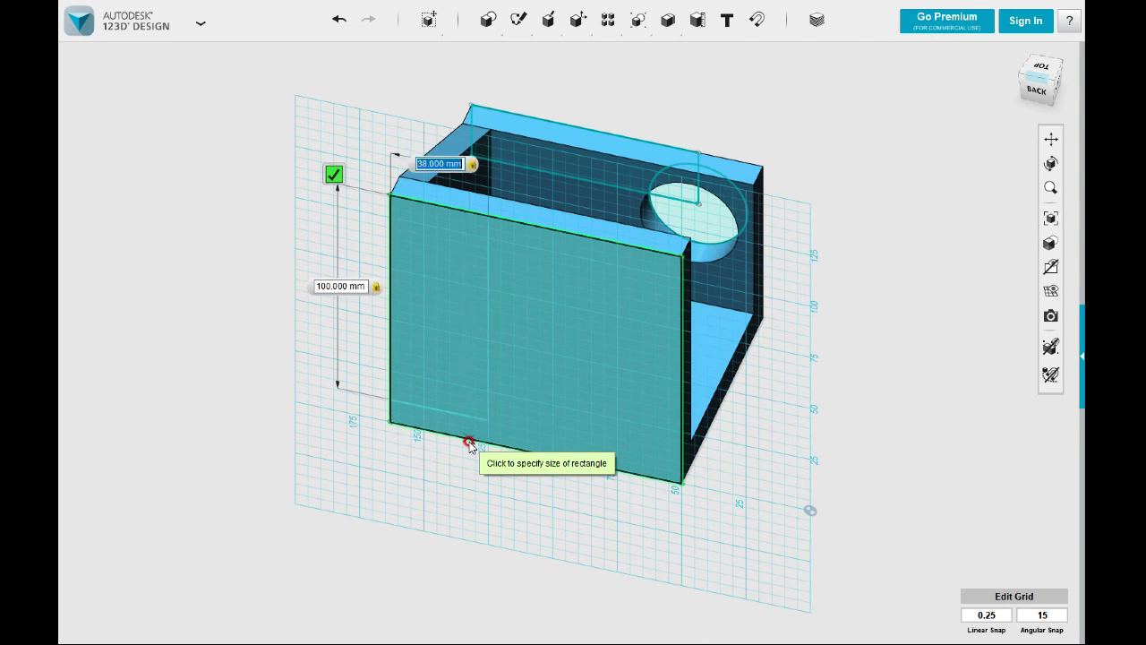
{"action": "key", "text": "Return"}
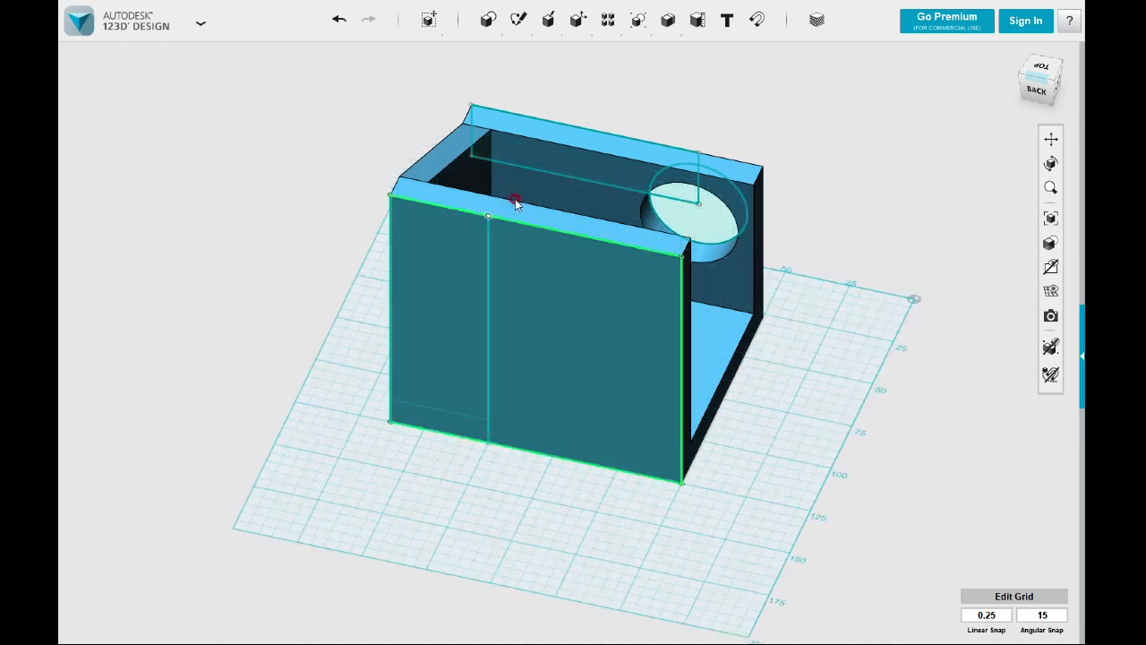
Try closing a triangle from the 38 mm rectangle's upper corner to the back wall's lower and upper corners at the open end
{"action": "mouse_move", "coordinate": [529, 25]}
{"action": "left_click", "coordinate": [639, 57]}
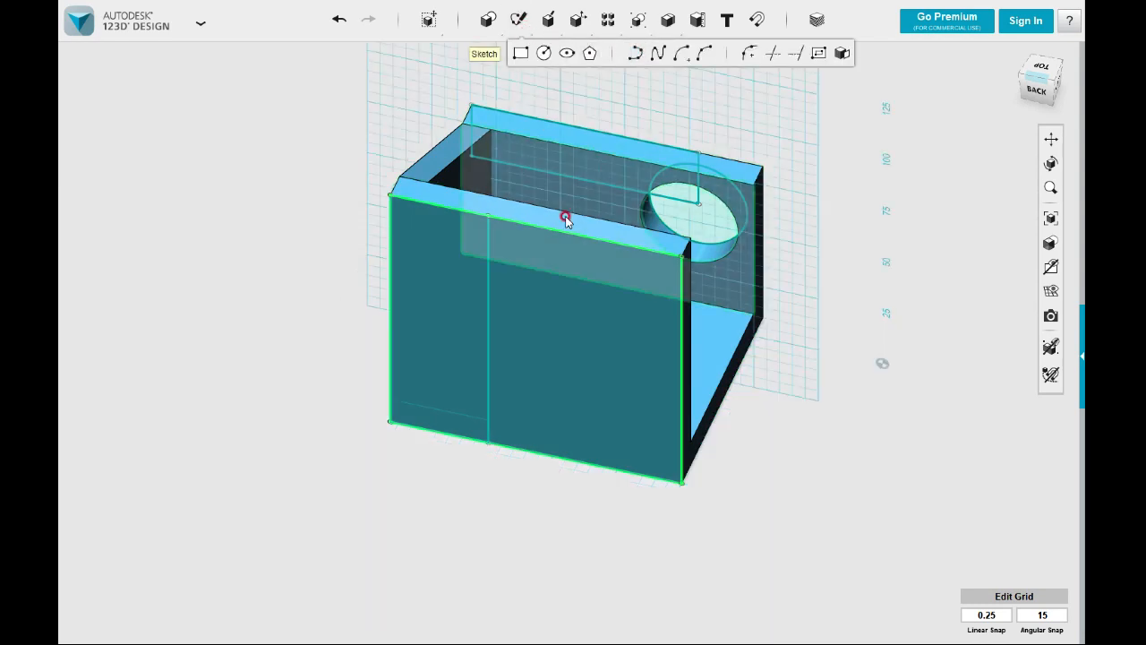
{"action": "left_click", "coordinate": [500, 231]}
{"action": "left_click", "coordinate": [488, 216]}
{"action": "double_click", "coordinate": [679, 486]}
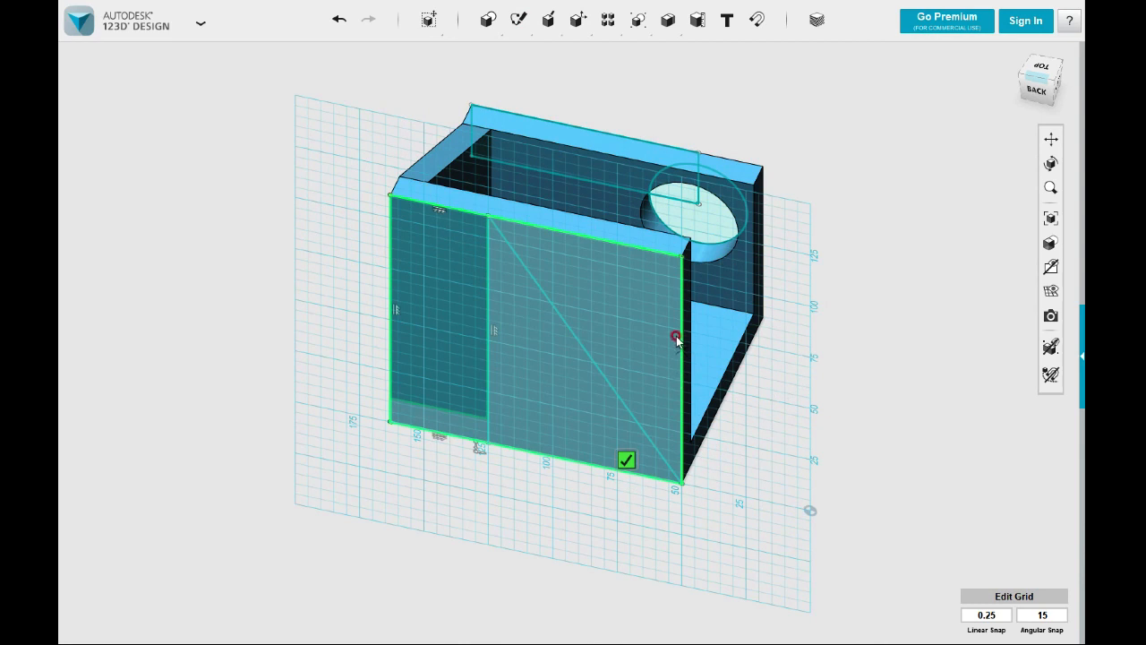
{"action": "left_click", "coordinate": [680, 484]}
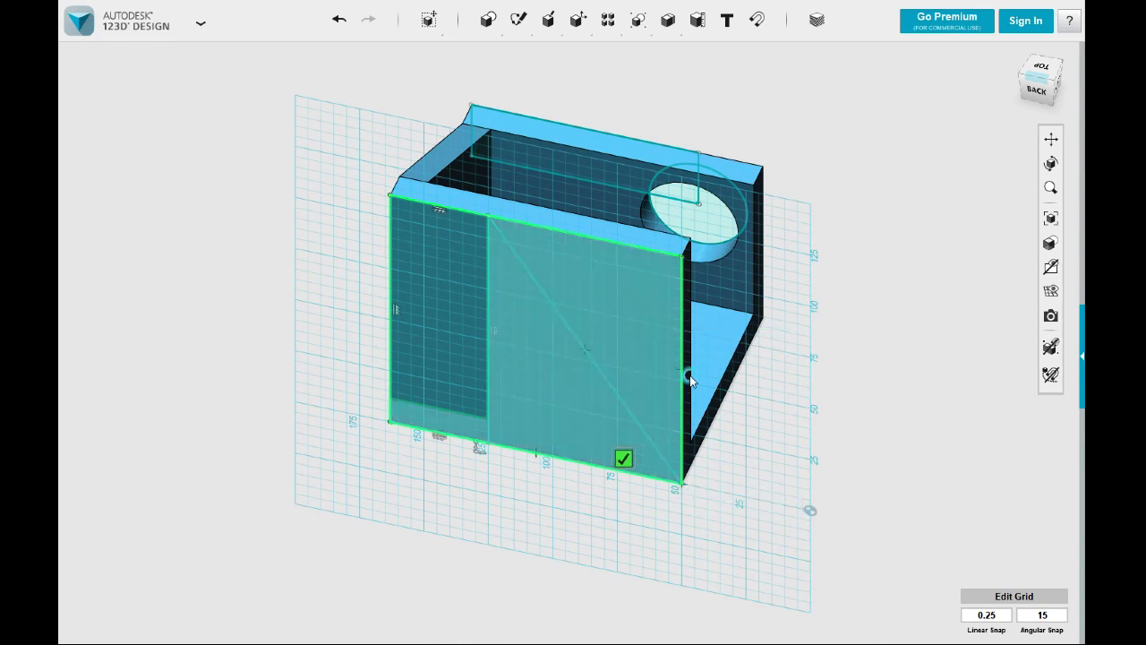
{"action": "left_click", "coordinate": [679, 260]}
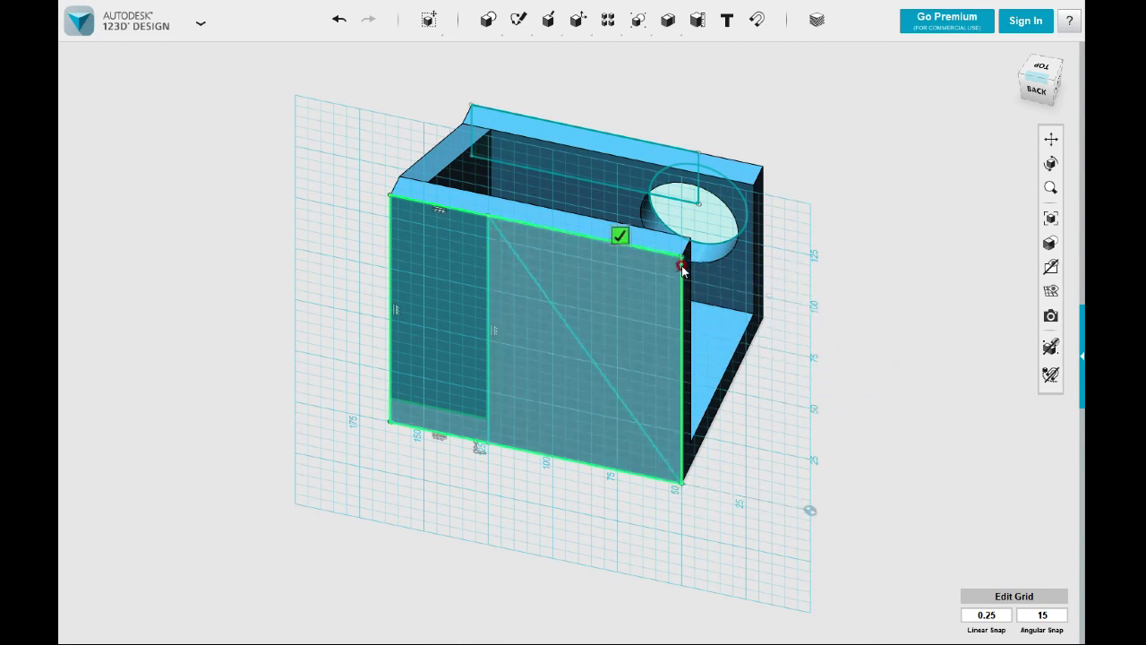
{"action": "double_click", "coordinate": [487, 218]}
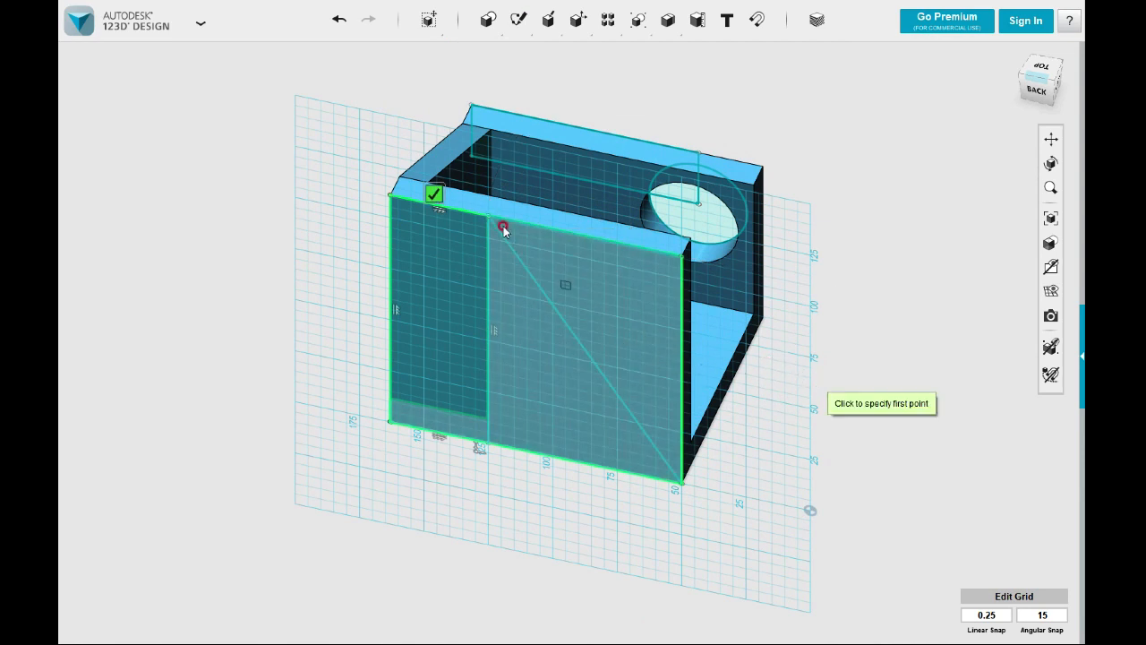
{"action": "left_click", "coordinate": [433, 194]}
Try extruding the triangular region inward to cut away the back wall's corner down to the ground
{"action": "left_click", "coordinate": [606, 306]}
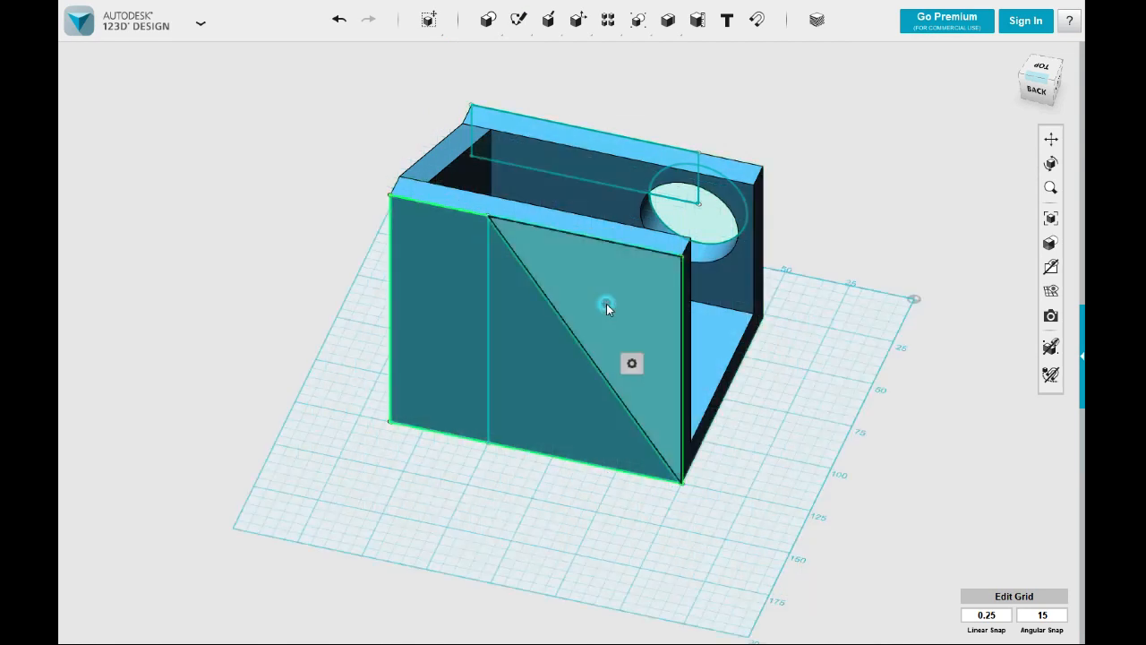
{"action": "mouse_move", "coordinate": [548, 279]}
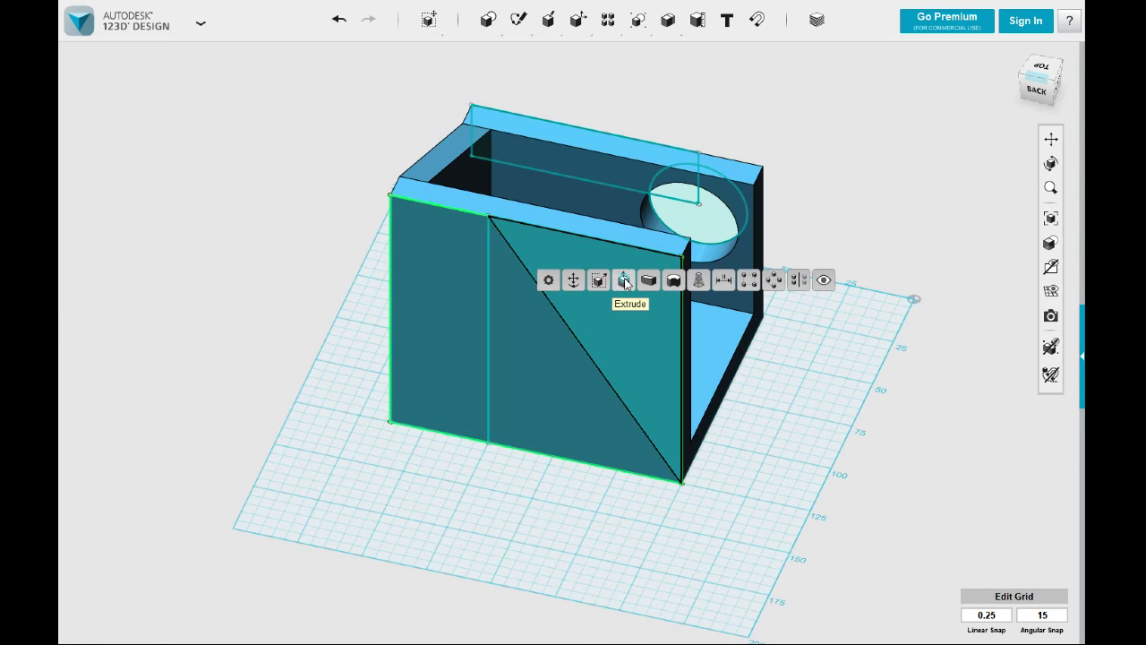
{"action": "left_click", "coordinate": [625, 281]}
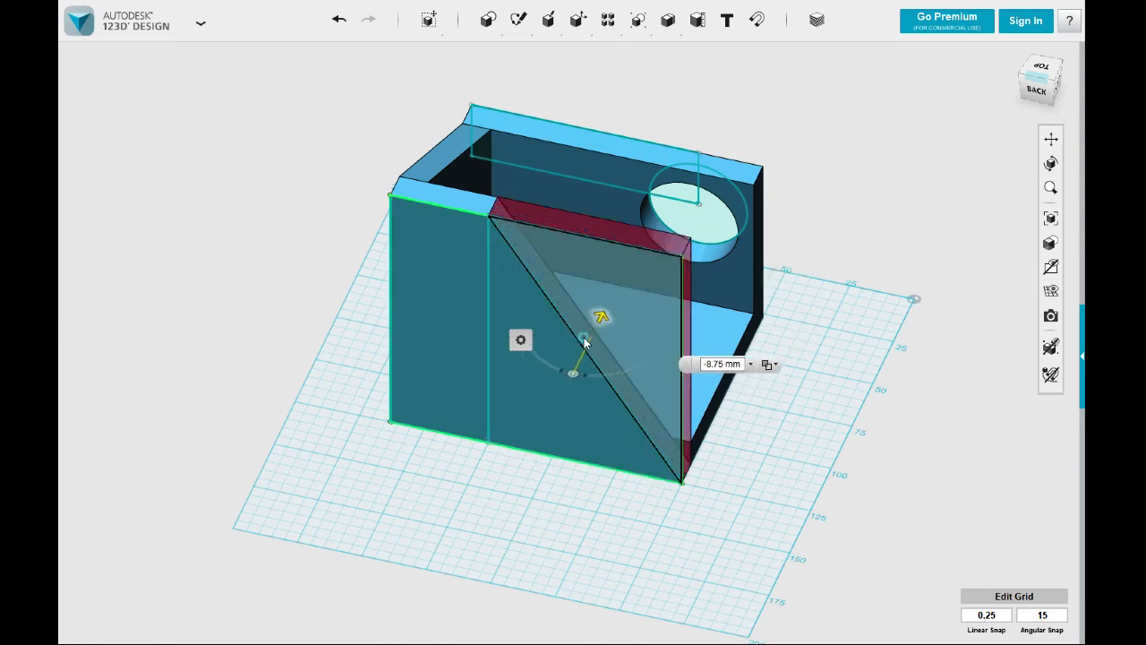
{"action": "left_click", "coordinate": [870, 299]}
{"action": "right_click_drag", "start_coordinate": [870, 299], "coordinate": [852, 319]}
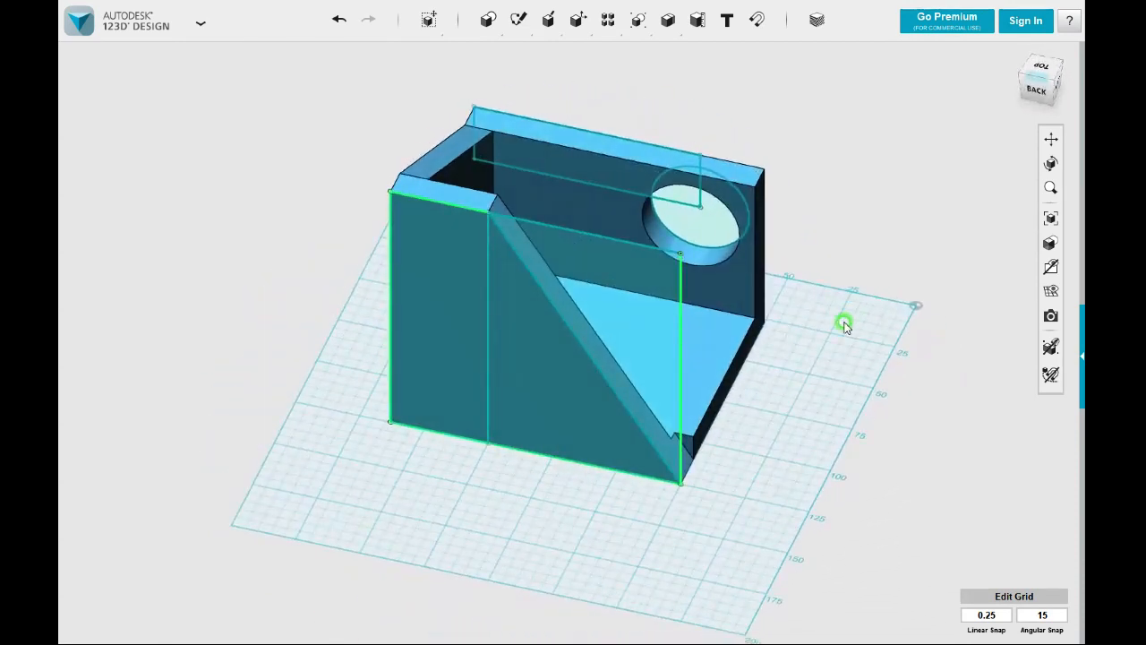
Undo the triangular cut and its diagonal sketch lines, keeping the 38 mm wide rectangle
{"action": "key", "text": "ctrl+z"}
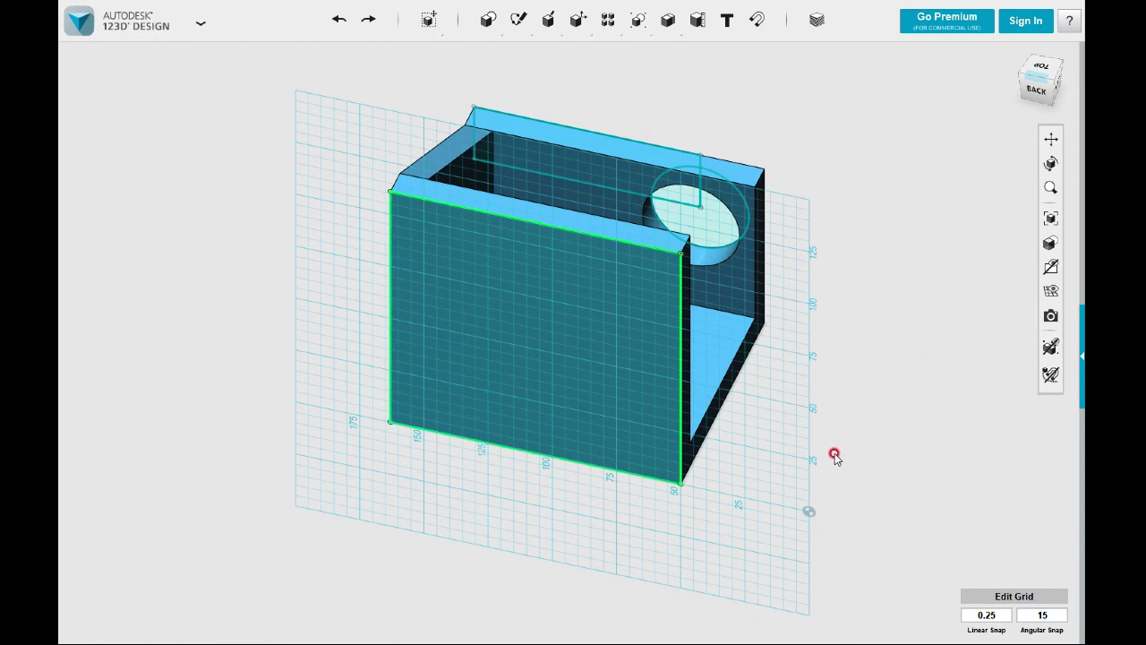
{"action": "left_click", "coordinate": [370, 19]}
{"action": "left_click", "coordinate": [524, 296]}
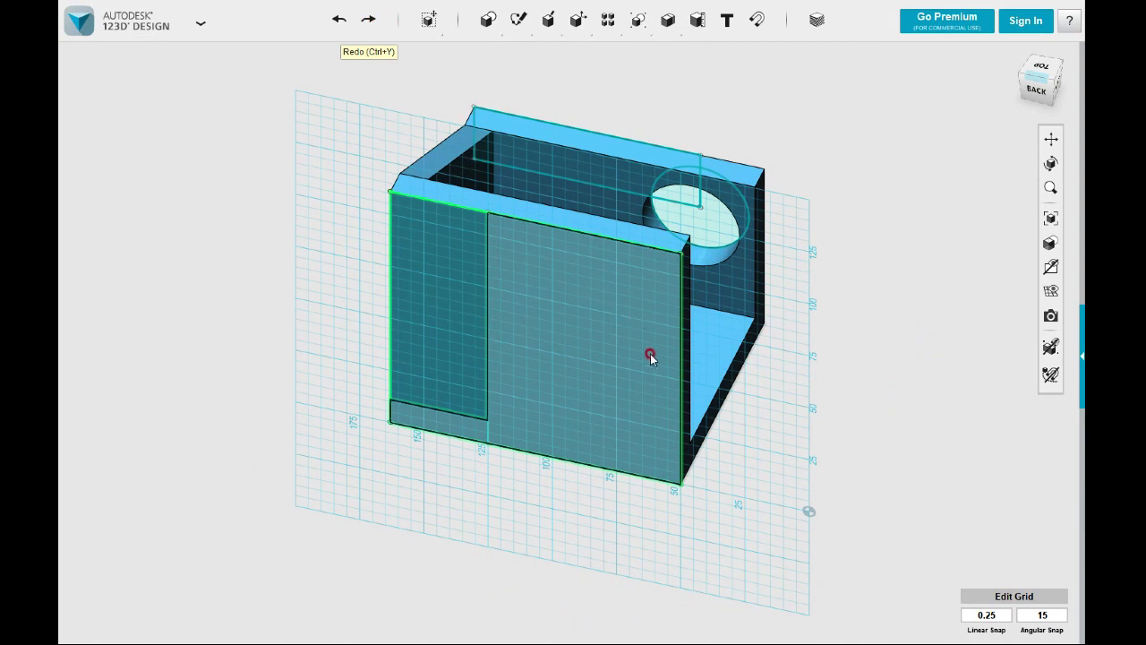
{"action": "right_click_drag", "start_coordinate": [785, 448], "coordinate": [788, 436]}
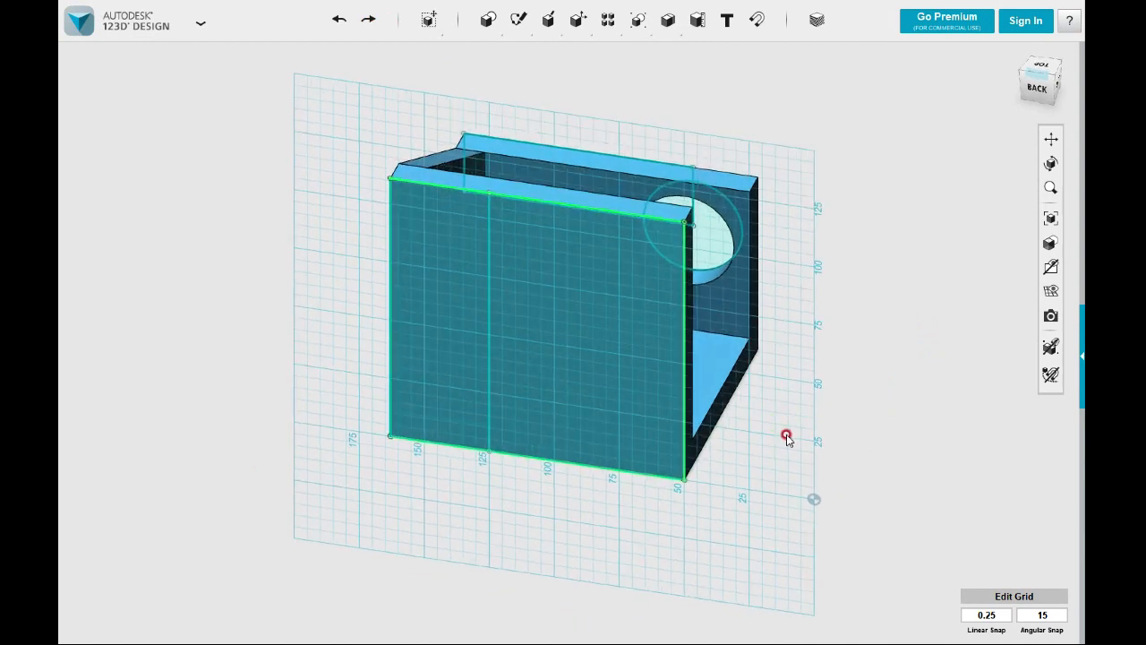
Sketch a 75 by 25 mm rectangle on the back wall from its lower open-end corner to the 38 mm rectangle's edge
{"action": "mouse_move", "coordinate": [519, 20]}
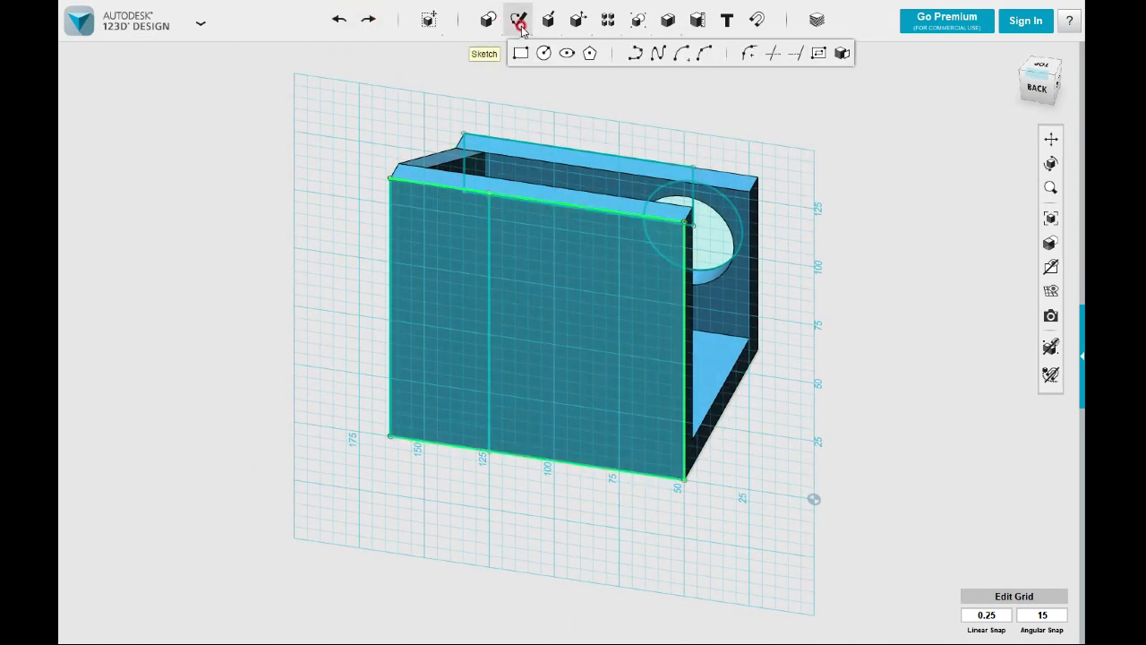
{"action": "left_click", "coordinate": [520, 55]}
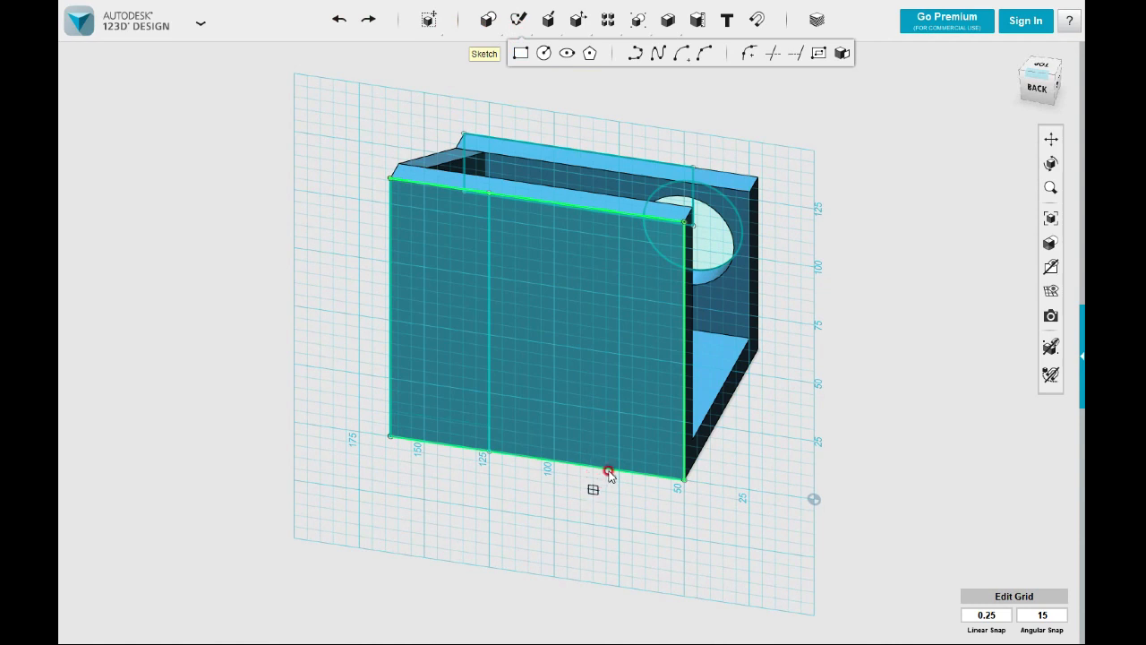
{"action": "left_click", "coordinate": [685, 478]}
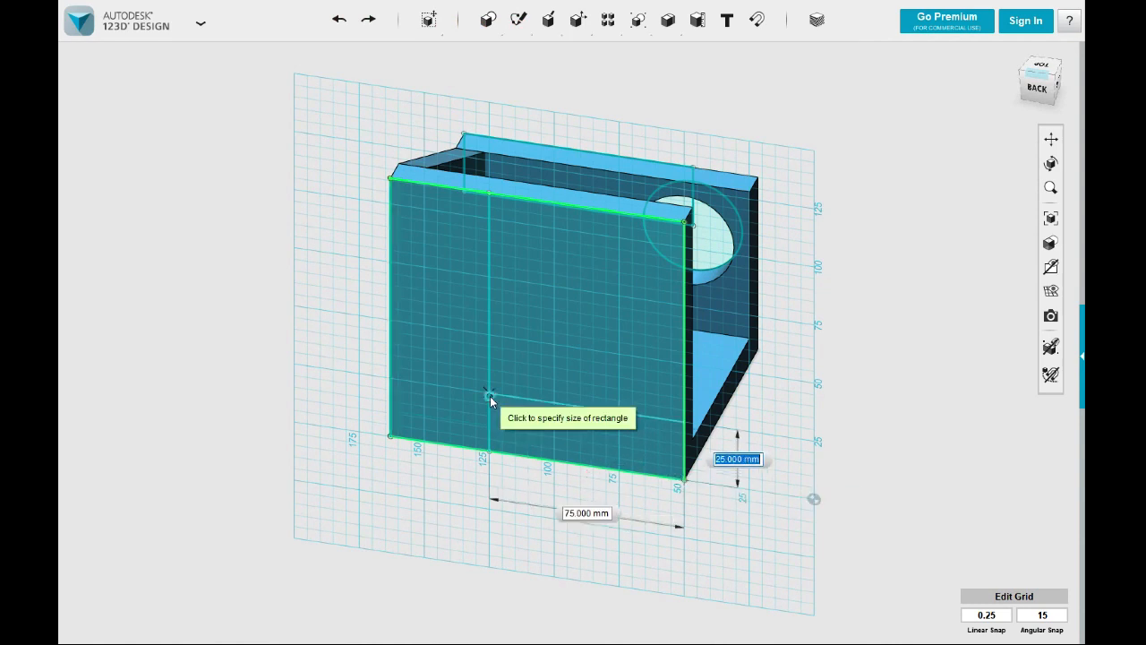
{"action": "left_click", "coordinate": [491, 400]}
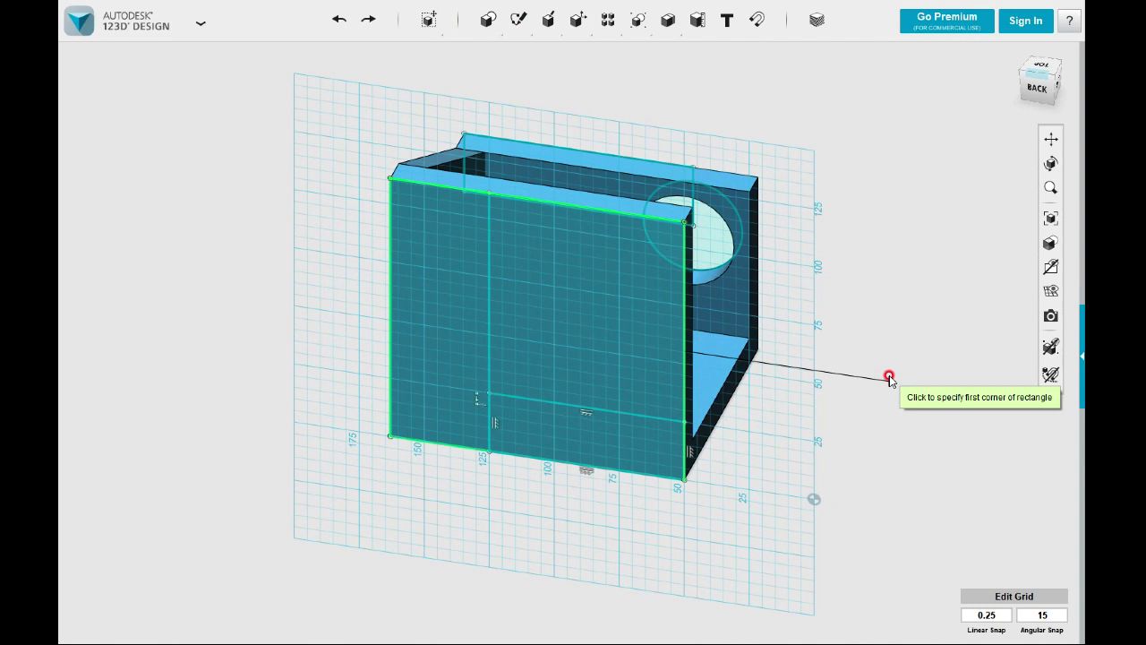
{"action": "key", "text": "Escape"}
{"action": "right_click_drag", "start_coordinate": [889, 381], "coordinate": [833, 380]}
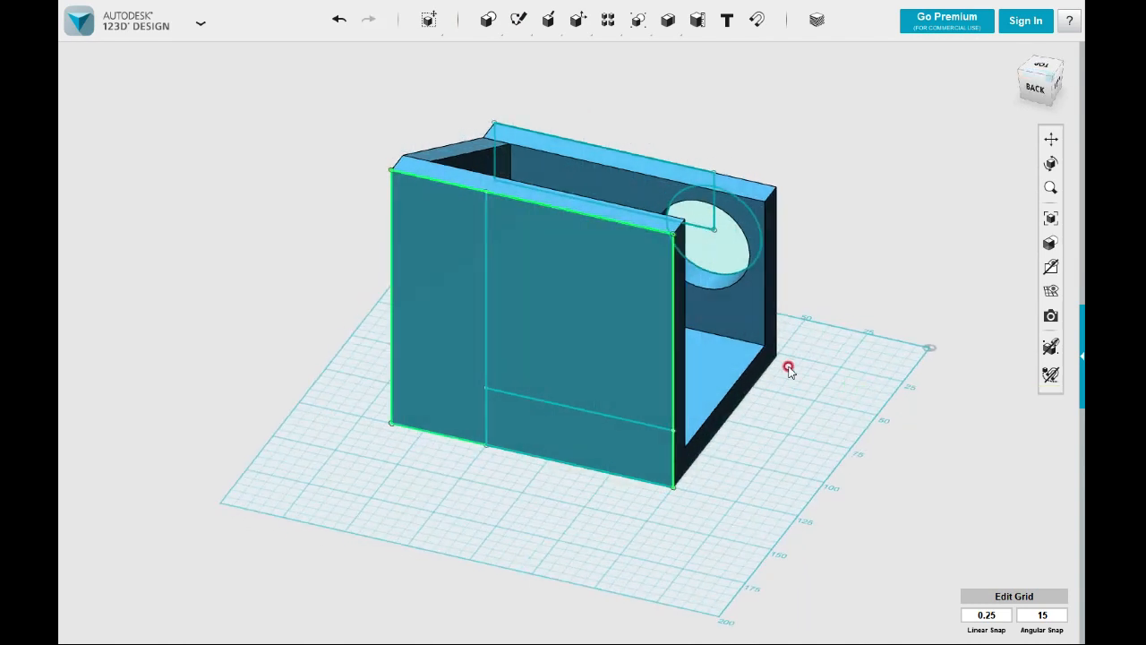
Draw a triangle joining the 25 mm rectangle's upper outer corner, the wall's top open-end corner and the 38 mm rectangle's top corner
{"action": "mouse_move", "coordinate": [520, 25]}
{"action": "left_click", "coordinate": [635, 53]}
{"action": "left_click", "coordinate": [674, 418]}
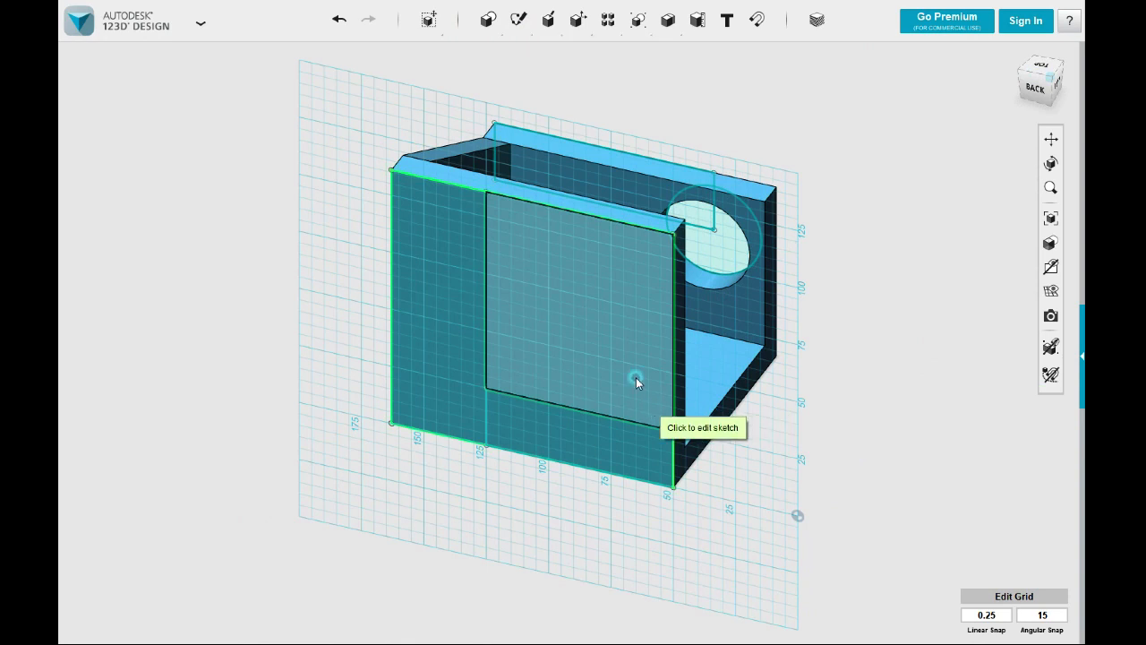
{"action": "left_click", "coordinate": [674, 431]}
{"action": "left_click", "coordinate": [673, 234]}
{"action": "left_click", "coordinate": [673, 430]}
{"action": "left_click", "coordinate": [674, 234]}
{"action": "left_click", "coordinate": [483, 188]}
{"action": "left_click", "coordinate": [426, 169]}
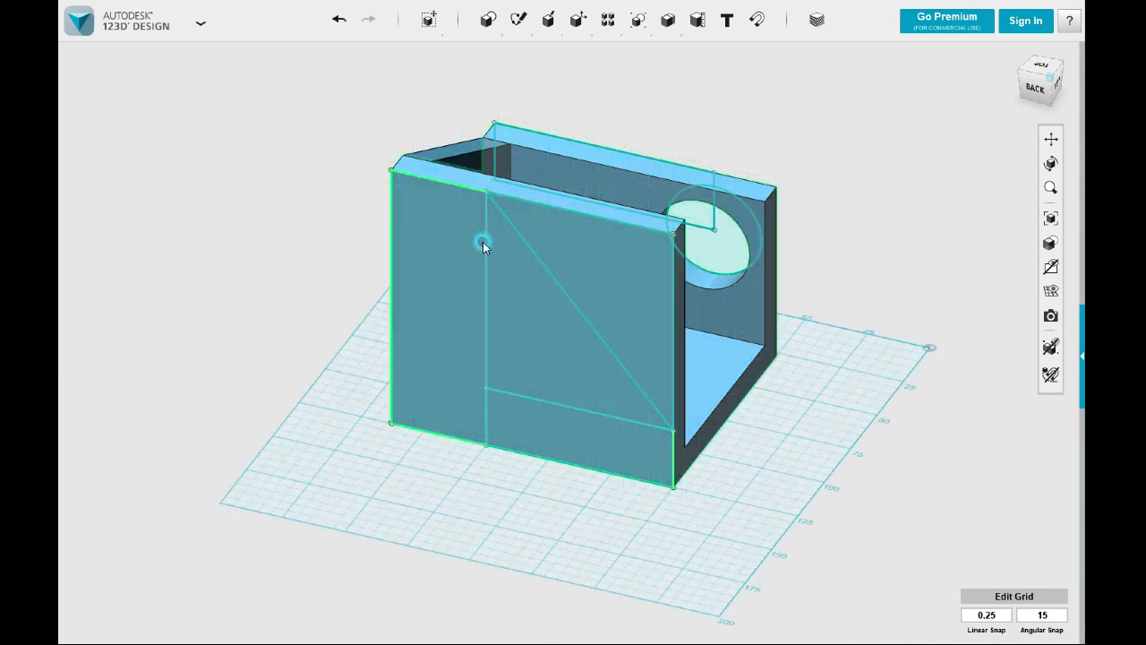
Extrude the new triangular region inward through the back wall to cut its sloped edge
{"action": "left_click", "coordinate": [624, 294]}
{"action": "mouse_move", "coordinate": [645, 350]}
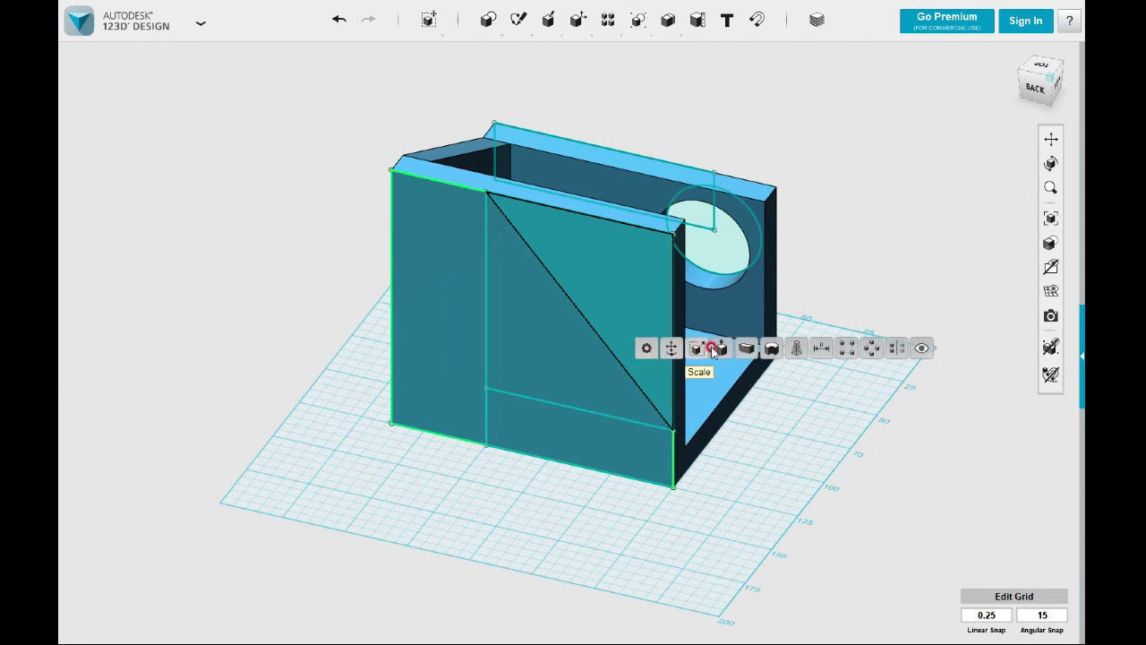
{"action": "left_click", "coordinate": [693, 347]}
{"action": "left_click_drag", "start_coordinate": [573, 322], "coordinate": [591, 304]}
{"action": "left_click", "coordinate": [842, 230]}
{"action": "mouse_move", "coordinate": [860, 251]}
{"action": "right_mouse_down"}
{"action": "mouse_move", "coordinate": [681, 248]}
{"action": "mouse_move", "coordinate": [747, 243]}
{"action": "mouse_move", "coordinate": [734, 266]}
{"action": "mouse_move", "coordinate": [771, 317]}
{"action": "mouse_move", "coordinate": [753, 259]}
{"action": "right_mouse_up"}
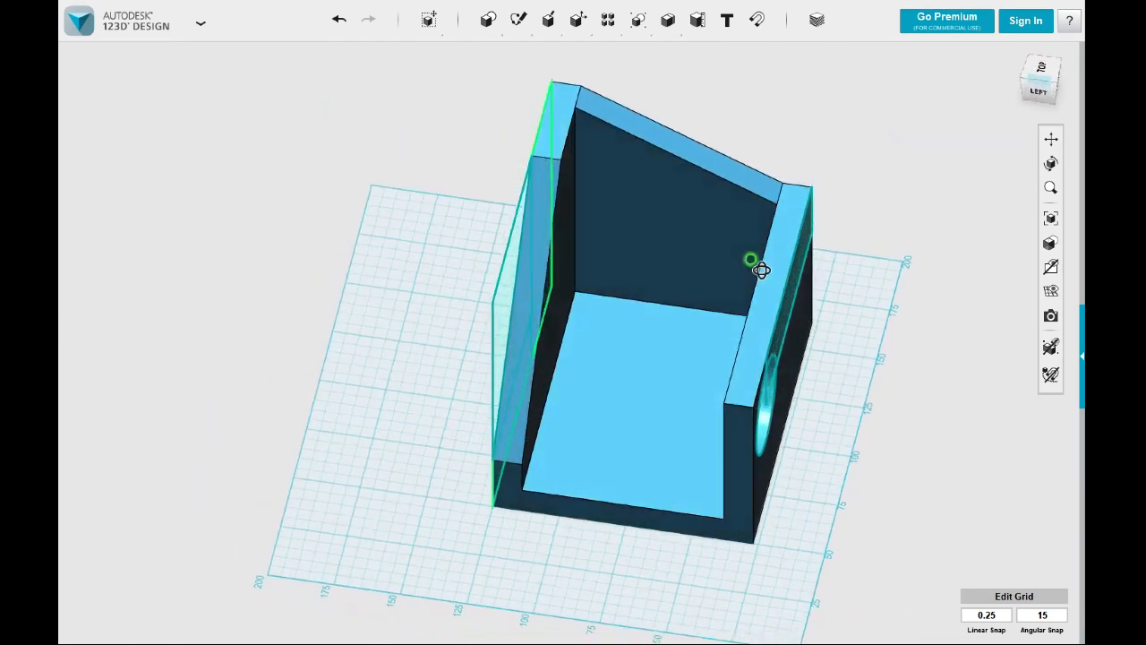
{"action": "mouse_move", "coordinate": [518, 20]}
{"action": "left_click", "coordinate": [521, 52]}
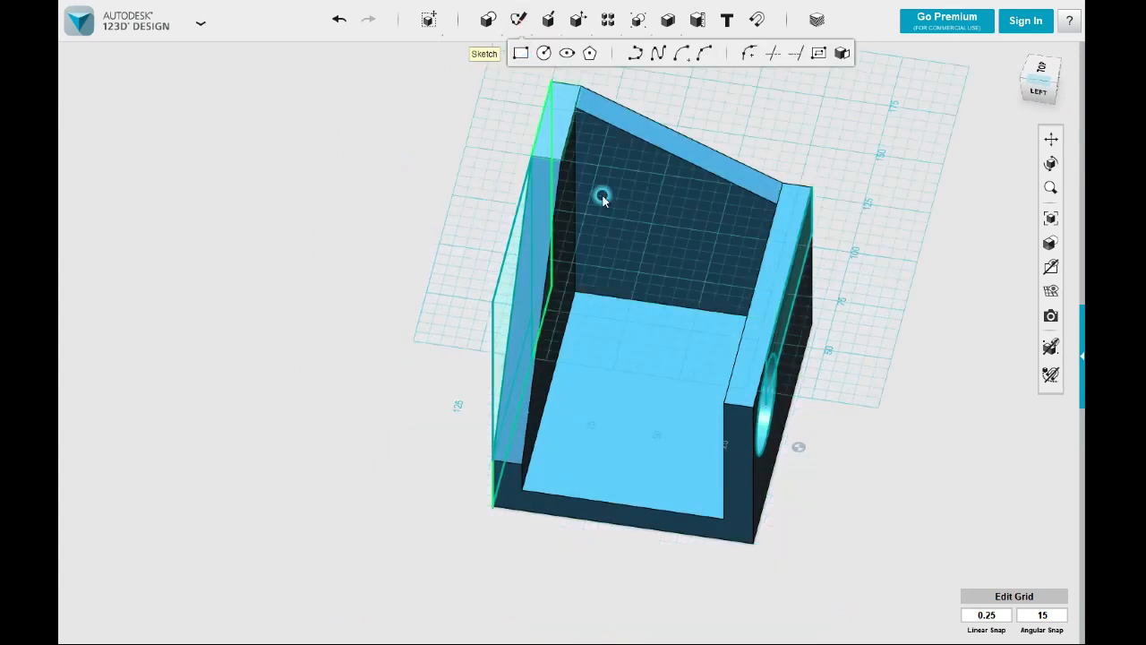
{"action": "left_click", "coordinate": [629, 331]}
{"action": "mouse_move", "coordinate": [627, 371]}
{"action": "right_mouse_down"}
{"action": "mouse_move", "coordinate": [623, 317]}
{"action": "mouse_move", "coordinate": [614, 349]}
{"action": "mouse_move", "coordinate": [581, 320]}
{"action": "right_mouse_up"}
{"action": "left_click", "coordinate": [578, 298]}
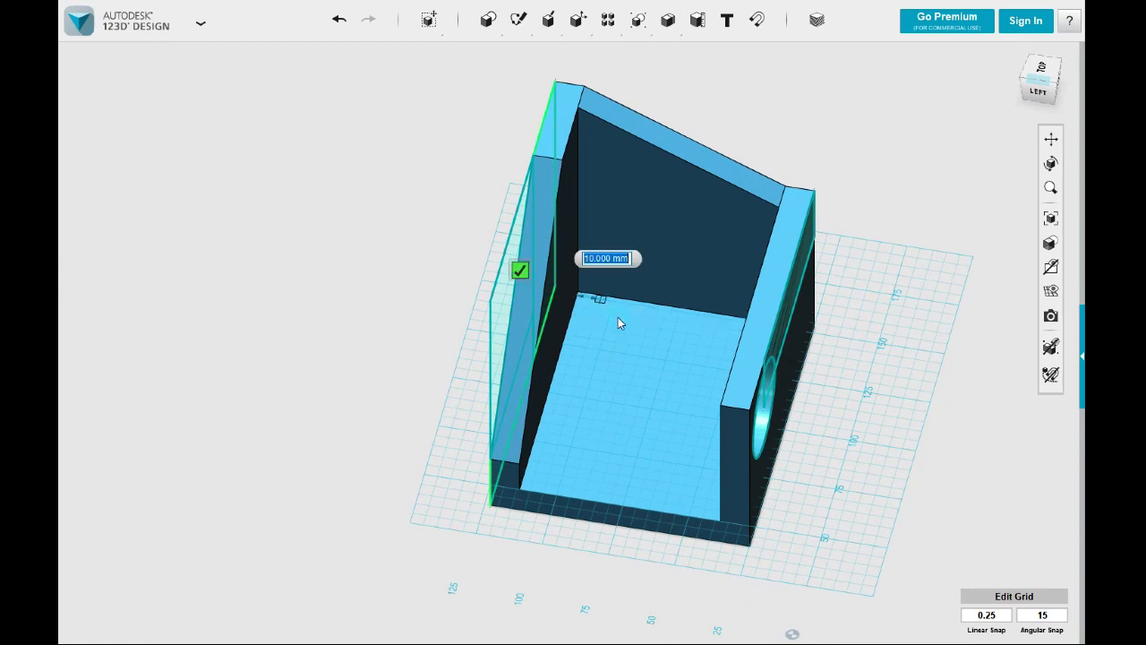
{"action": "left_click", "coordinate": [701, 383]}
{"action": "mouse_move", "coordinate": [672, 379]}
{"action": "right_mouse_down"}
{"action": "mouse_move", "coordinate": [658, 340]}
{"action": "mouse_move", "coordinate": [686, 335]}
{"action": "mouse_move", "coordinate": [724, 357]}
{"action": "mouse_move", "coordinate": [821, 351]}
{"action": "right_mouse_up"}
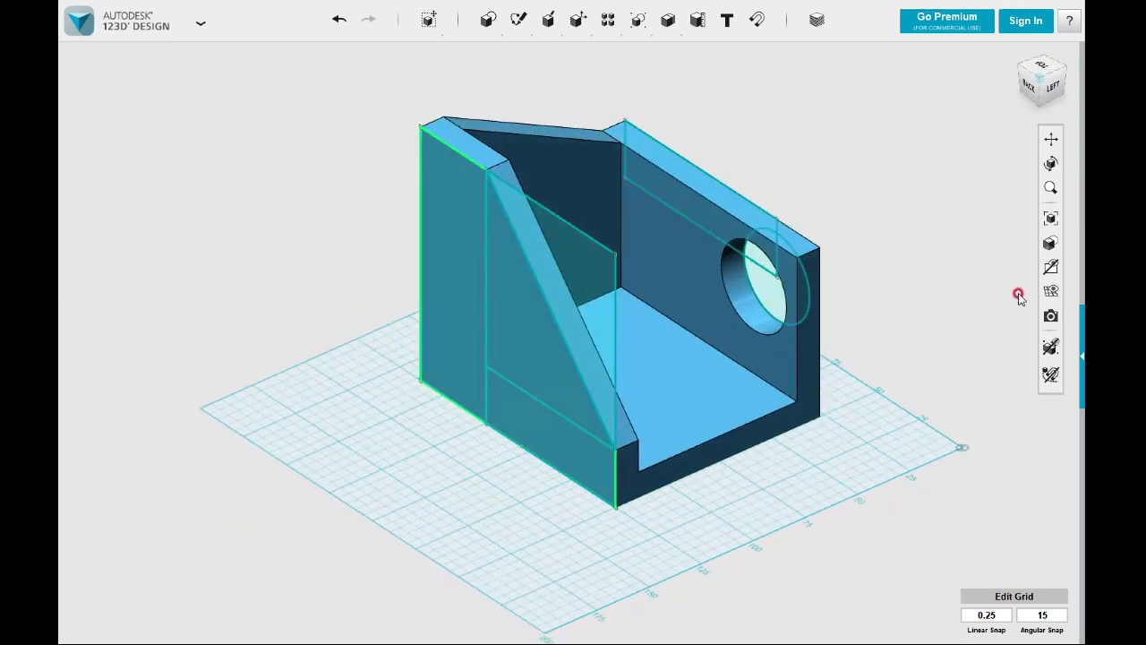
Hide all sketches so only the solid block is displayed
{"action": "mouse_move", "coordinate": [1051, 267]}
{"action": "left_click", "coordinate": [984, 320]}
{"action": "right_click_drag", "start_coordinate": [983, 323], "coordinate": [842, 338]}
{"action": "mouse_move", "coordinate": [488, 20]}
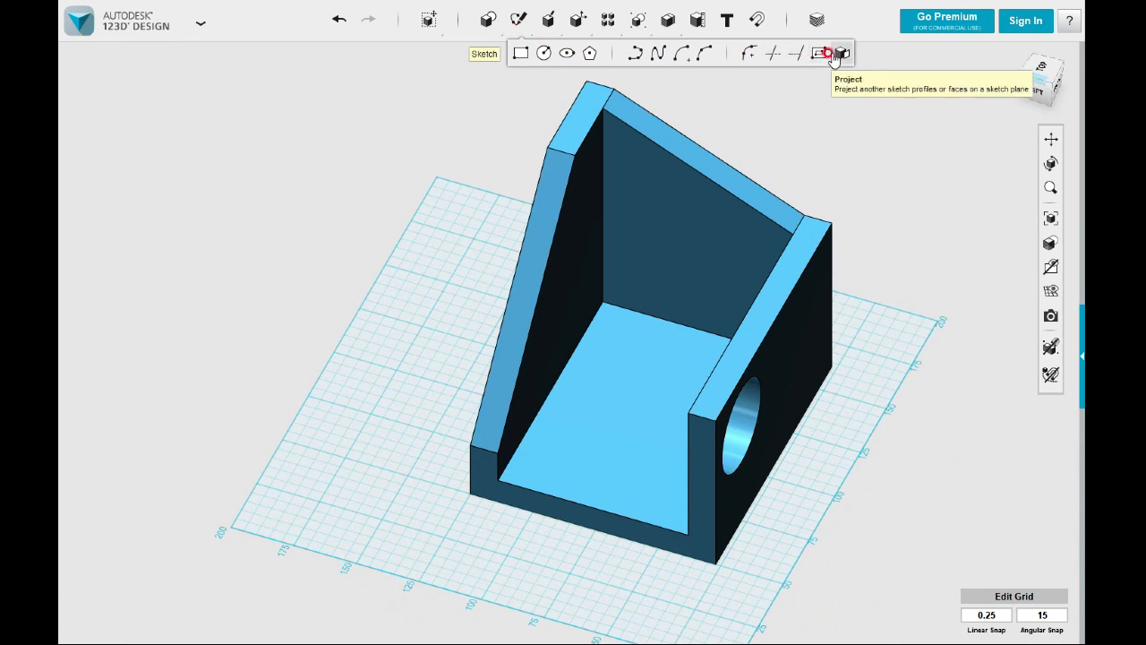
{"action": "left_click", "coordinate": [830, 55]}
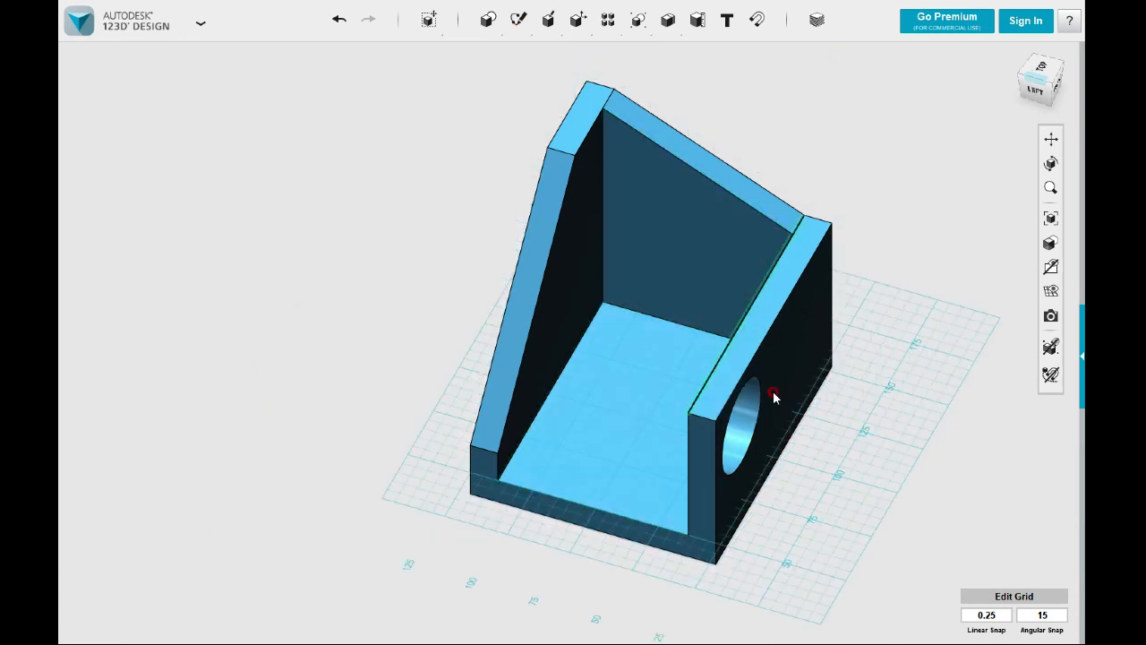
{"action": "right_click_drag", "start_coordinate": [869, 392], "coordinate": [777, 373]}
{"action": "key", "text": "Escape"}
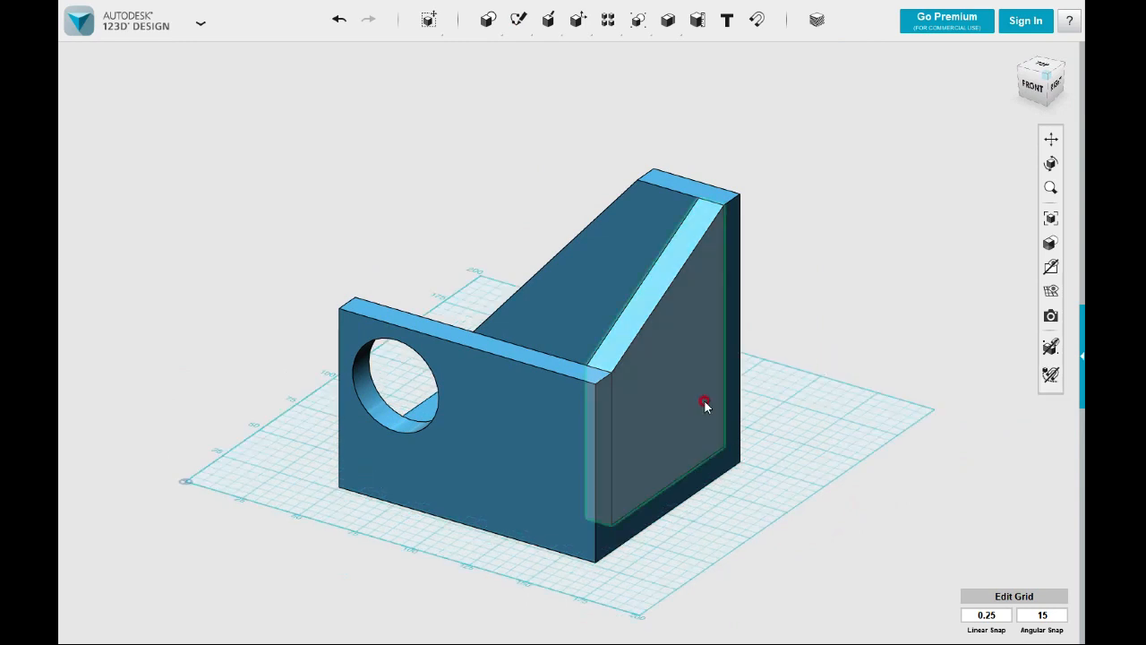
Merge the sloped right wall solid with the rest of the block
{"action": "left_click", "coordinate": [665, 51]}
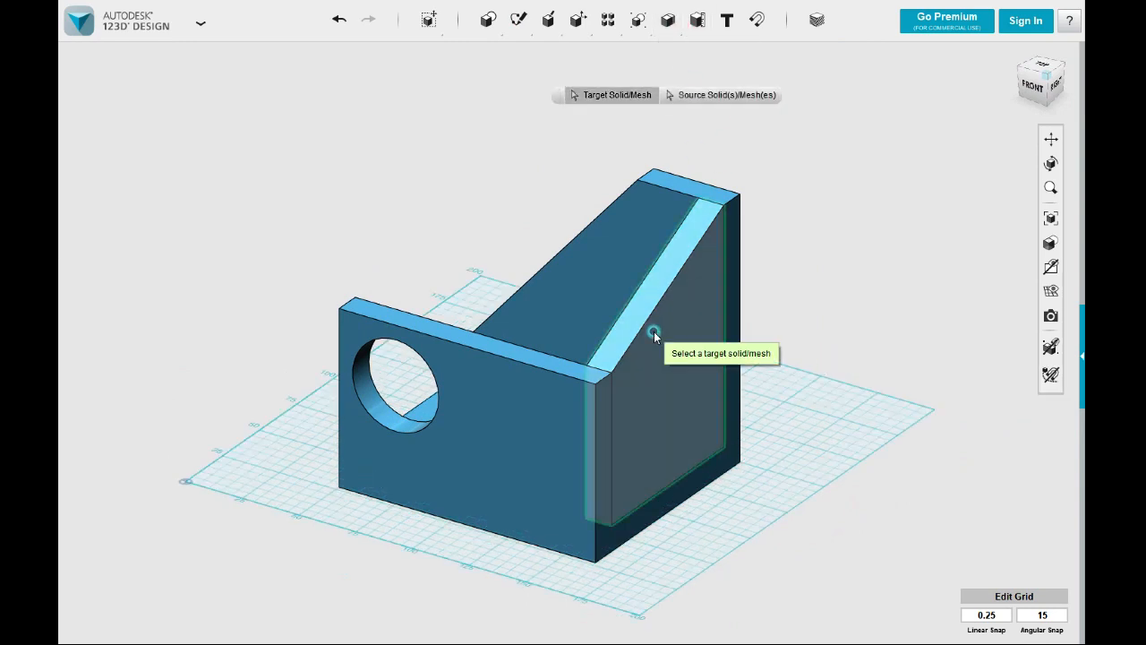
{"action": "left_click", "coordinate": [654, 332]}
{"action": "left_click", "coordinate": [568, 434]}
{"action": "left_click", "coordinate": [797, 345]}
{"action": "mouse_move", "coordinate": [834, 313]}
{"action": "right_mouse_down"}
{"action": "mouse_move", "coordinate": [887, 314]}
{"action": "mouse_move", "coordinate": [937, 358]}
{"action": "mouse_move", "coordinate": [869, 361]}
{"action": "right_mouse_up"}
Project the floor face's outline into a new sketch on the block's floor
{"action": "mouse_move", "coordinate": [519, 18]}
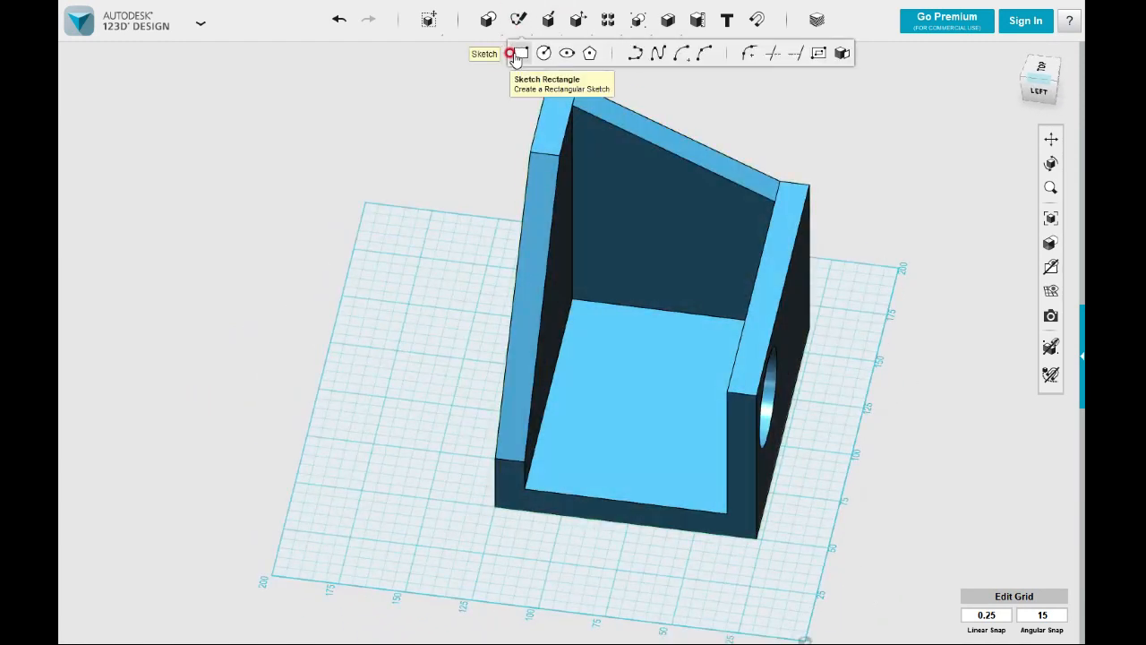
{"action": "left_click", "coordinate": [842, 53]}
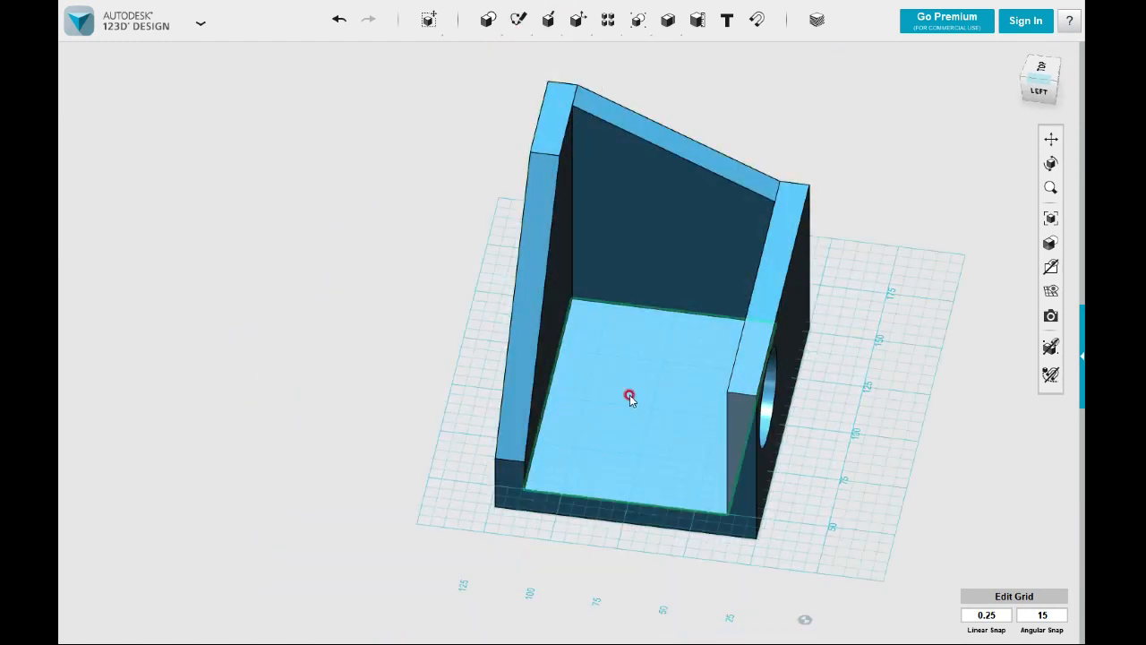
{"action": "left_click", "coordinate": [621, 391]}
{"action": "left_click", "coordinate": [584, 405]}
{"action": "right_click_drag", "start_coordinate": [831, 377], "coordinate": [806, 363]}
Sketch a 76 mm wide rectangle on the floor along the sloped right wall, spanning from the back wall to the front wall
{"action": "mouse_move", "coordinate": [519, 20]}
{"action": "left_click", "coordinate": [521, 55]}
{"action": "left_click", "coordinate": [611, 313]}
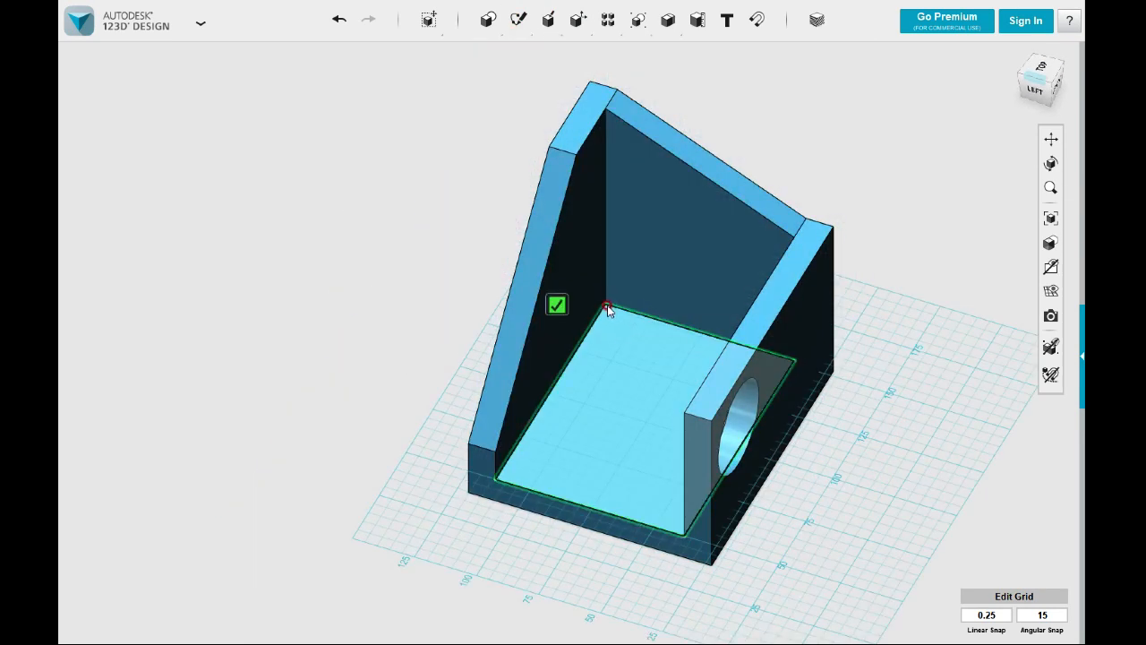
{"action": "left_click", "coordinate": [608, 307]}
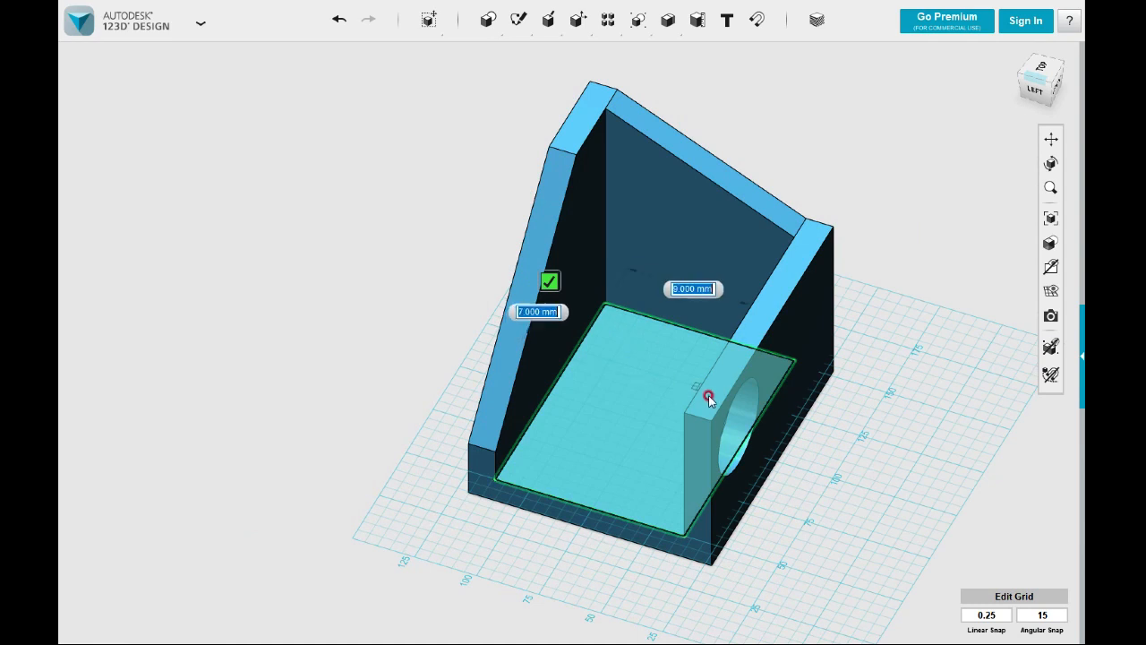
{"action": "left_click", "coordinate": [776, 411]}
{"action": "right_click_drag", "start_coordinate": [776, 410], "coordinate": [798, 404]}
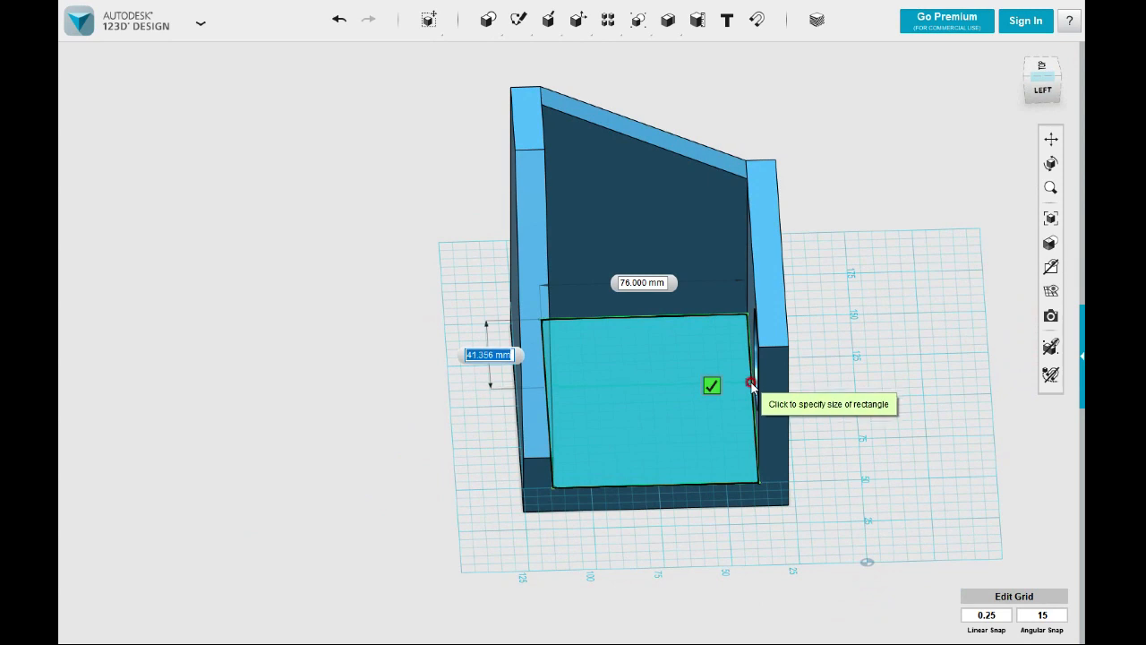
{"action": "key", "text": "Tab"}
{"action": "key", "text": "Tab"}
{"action": "type", "text": "40"}
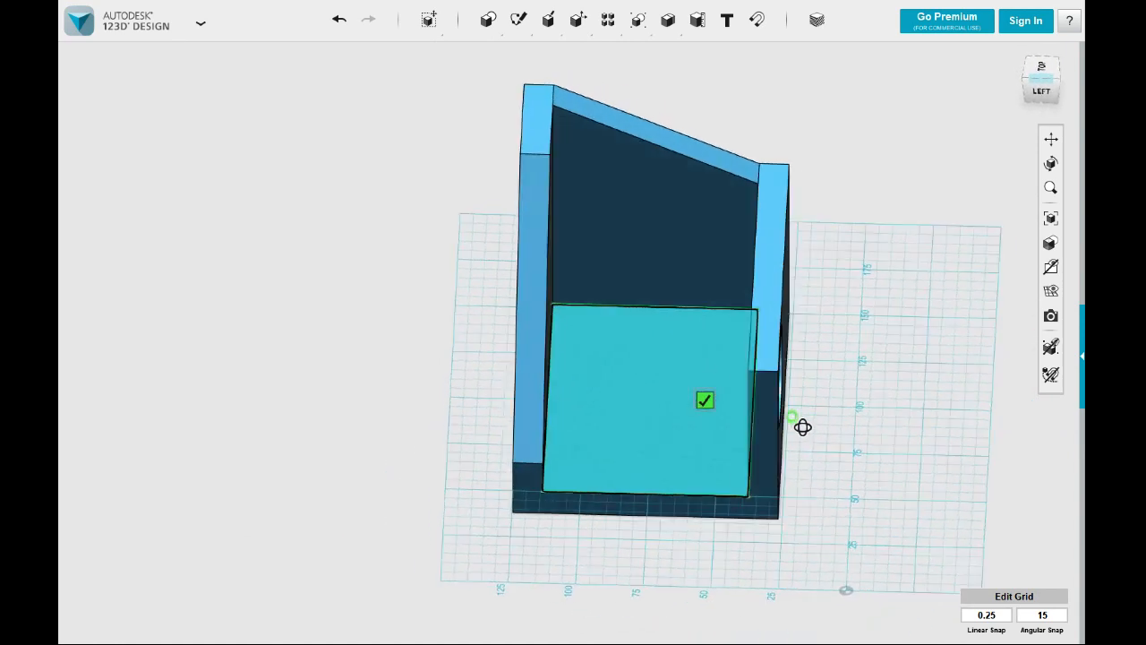
{"action": "right_click_drag", "start_coordinate": [751, 376], "coordinate": [730, 318]}
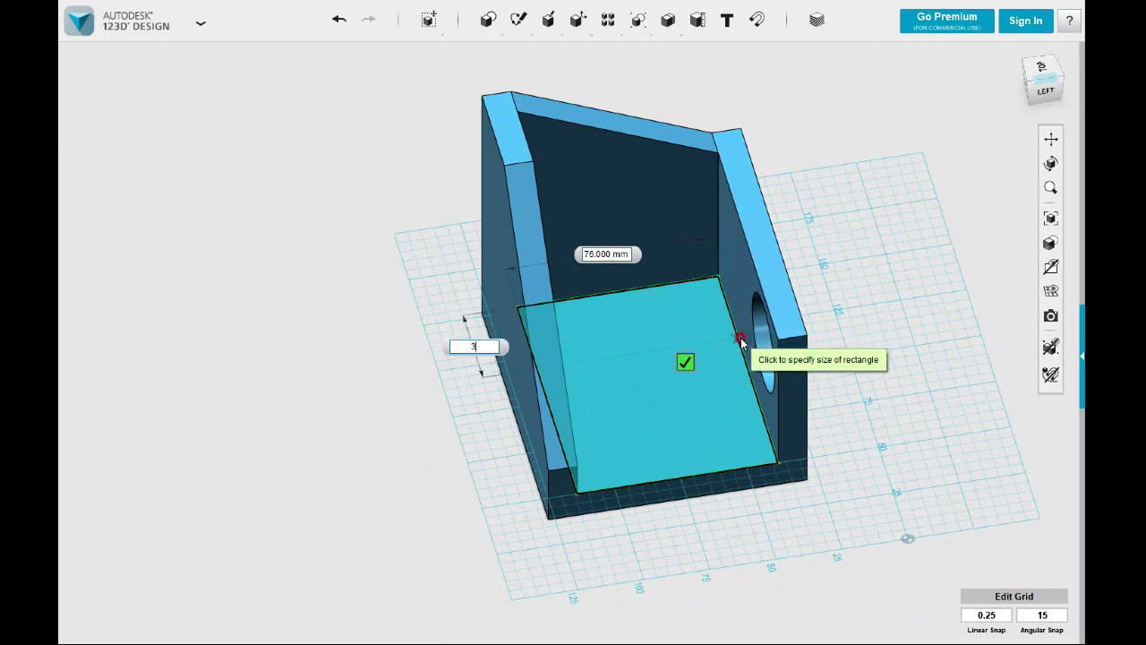
{"action": "key", "text": "Return"}
{"action": "key", "text": "Return"}
Extrude the floor rectangle upward to form a raised step against the sloped right wall
{"action": "mouse_move", "coordinate": [865, 353]}
{"action": "right_mouse_down"}
{"action": "mouse_move", "coordinate": [877, 363]}
{"action": "mouse_move", "coordinate": [660, 350]}
{"action": "right_mouse_up"}
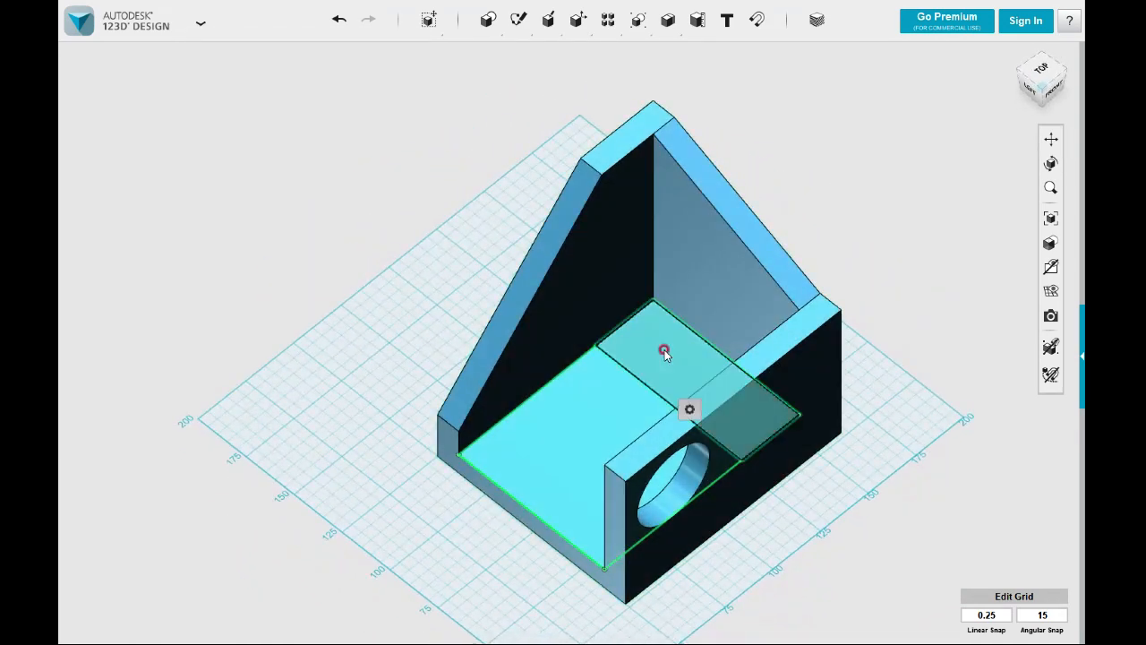
{"action": "left_click", "coordinate": [690, 410]}
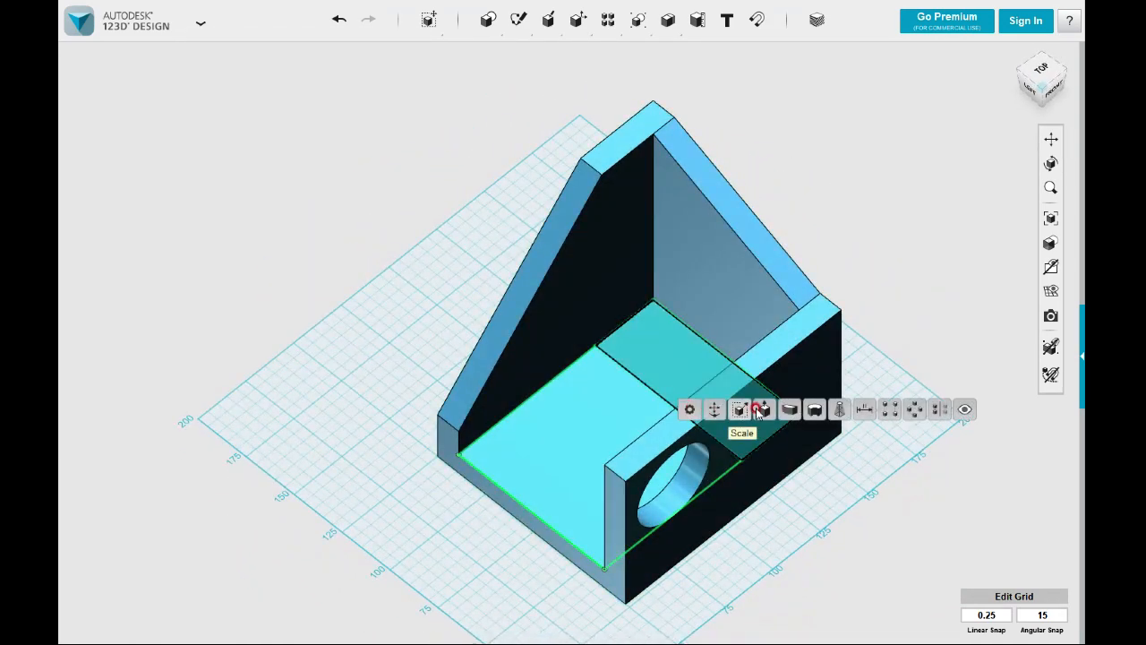
{"action": "left_click", "coordinate": [698, 363]}
{"action": "left_click_drag", "start_coordinate": [698, 363], "coordinate": [697, 331]}
{"action": "double_click", "coordinate": [809, 377]}
{"action": "left_click_drag", "start_coordinate": [809, 377], "coordinate": [855, 379]}
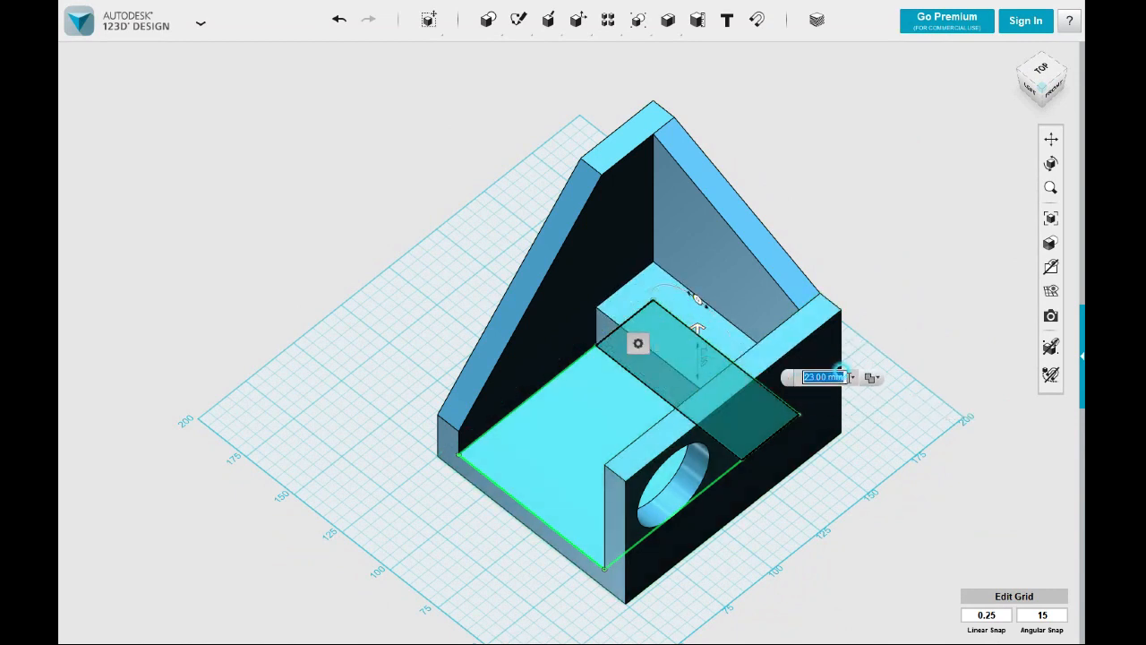
{"action": "left_click", "coordinate": [855, 376]}
{"action": "mouse_move", "coordinate": [888, 430]}
{"action": "right_mouse_down"}
{"action": "mouse_move", "coordinate": [883, 418]}
{"action": "mouse_move", "coordinate": [520, 482]}
{"action": "right_mouse_up"}
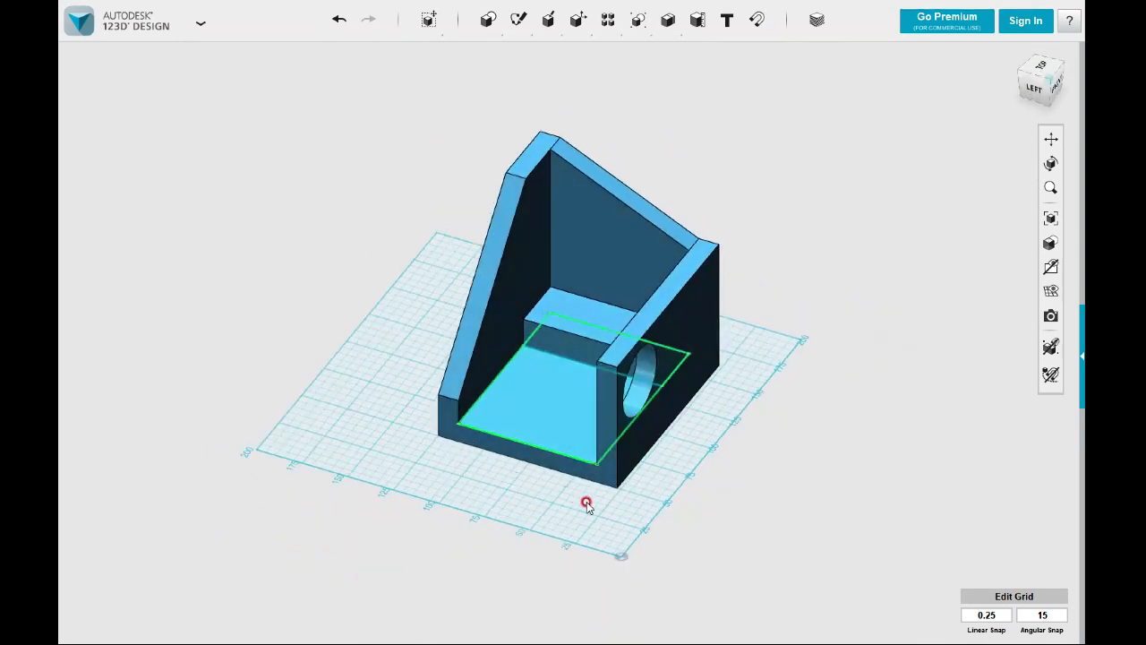
Hide all sketches around the floor and its raised step
{"action": "left_click", "coordinate": [560, 435]}
{"action": "left_click", "coordinate": [1050, 330]}
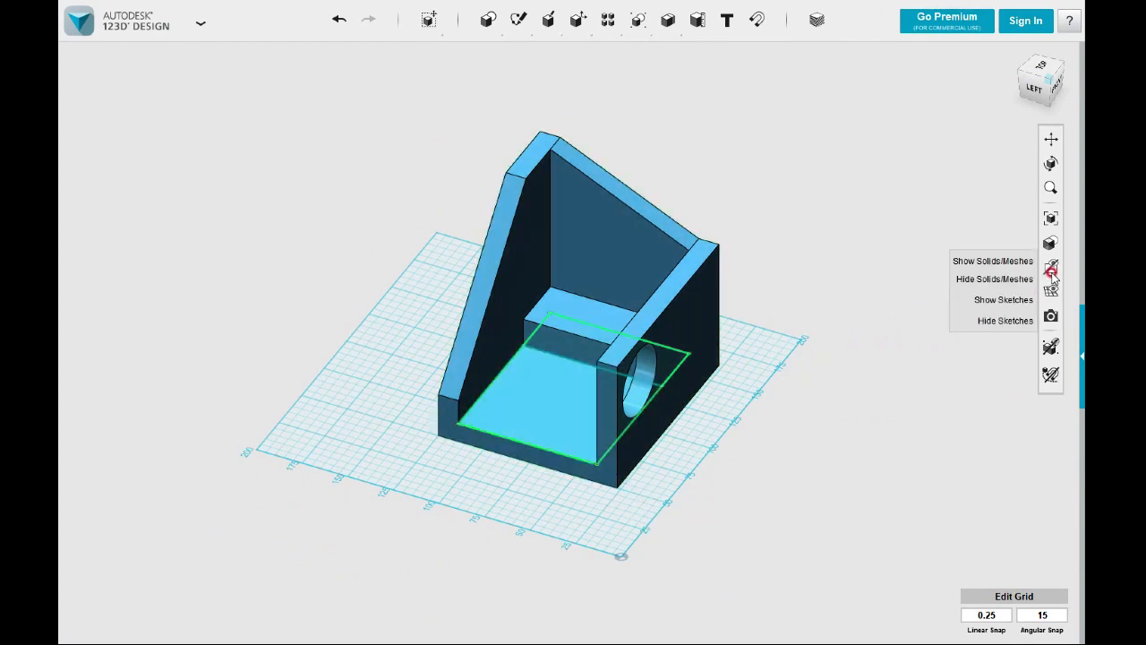
{"action": "left_click", "coordinate": [1000, 322]}
{"action": "right_click_drag", "start_coordinate": [777, 448], "coordinate": [742, 448]}
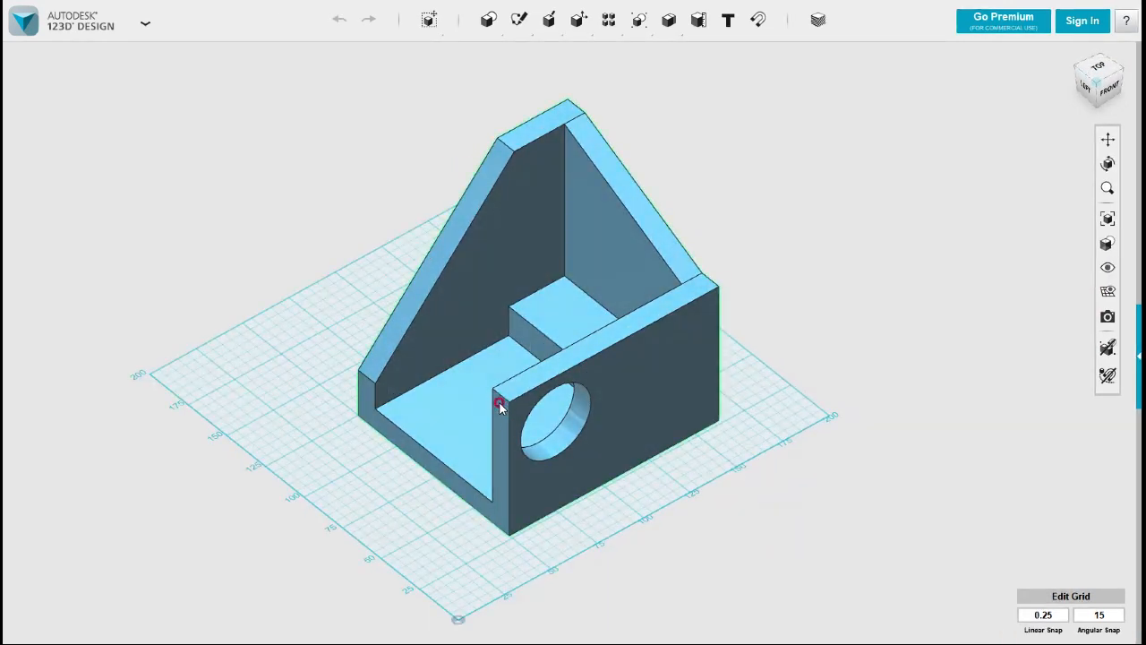
Fillet the front wall's upper edge at the open end, beside the hole, with a 25 mm radius
{"action": "left_click", "coordinate": [499, 399]}
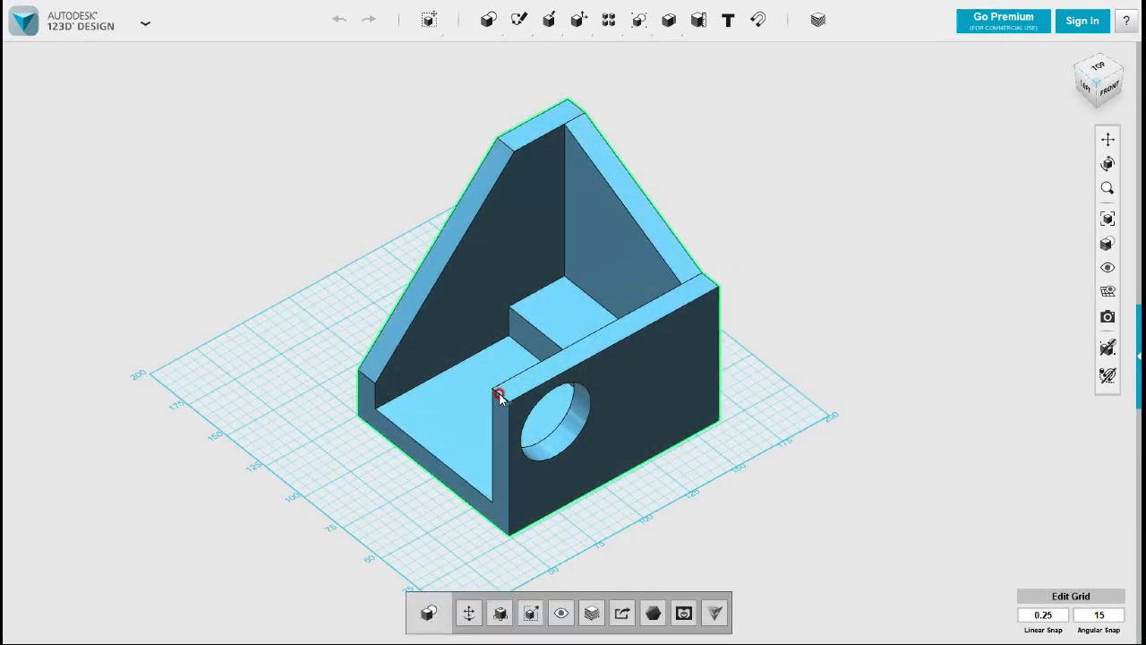
{"action": "left_click", "coordinate": [499, 396]}
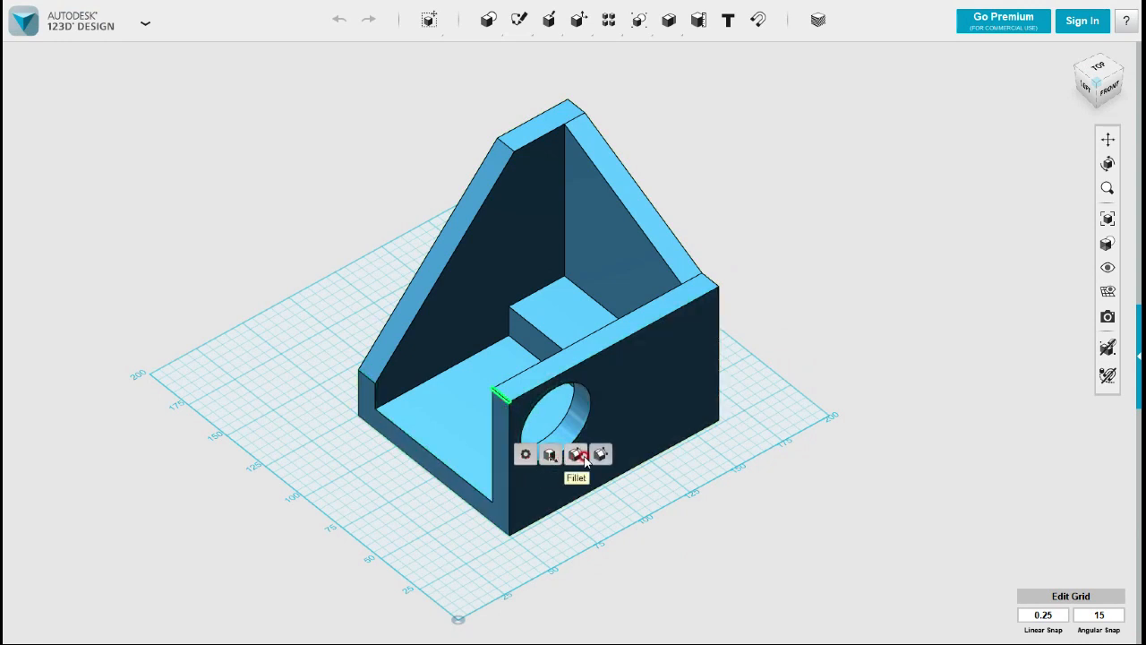
{"action": "left_click", "coordinate": [577, 454]}
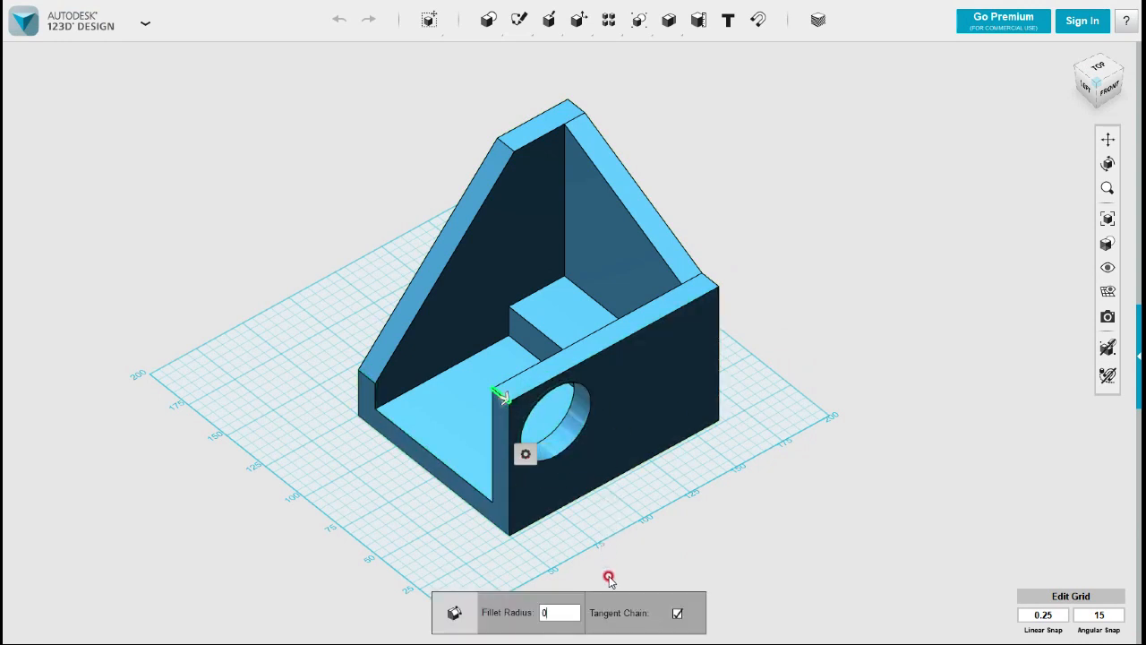
{"action": "type", "text": "25"}
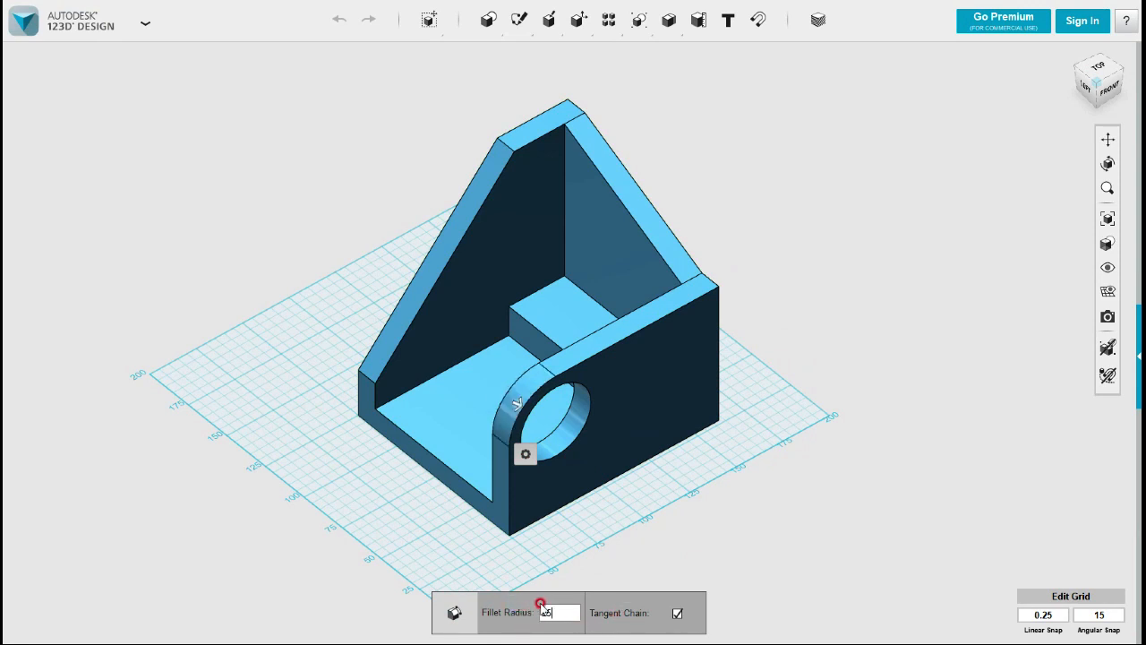
{"action": "key", "text": "Return"}
Hide the grid and show the finished block in the home view
{"action": "right_click_drag", "start_coordinate": [657, 501], "coordinate": [653, 484]}
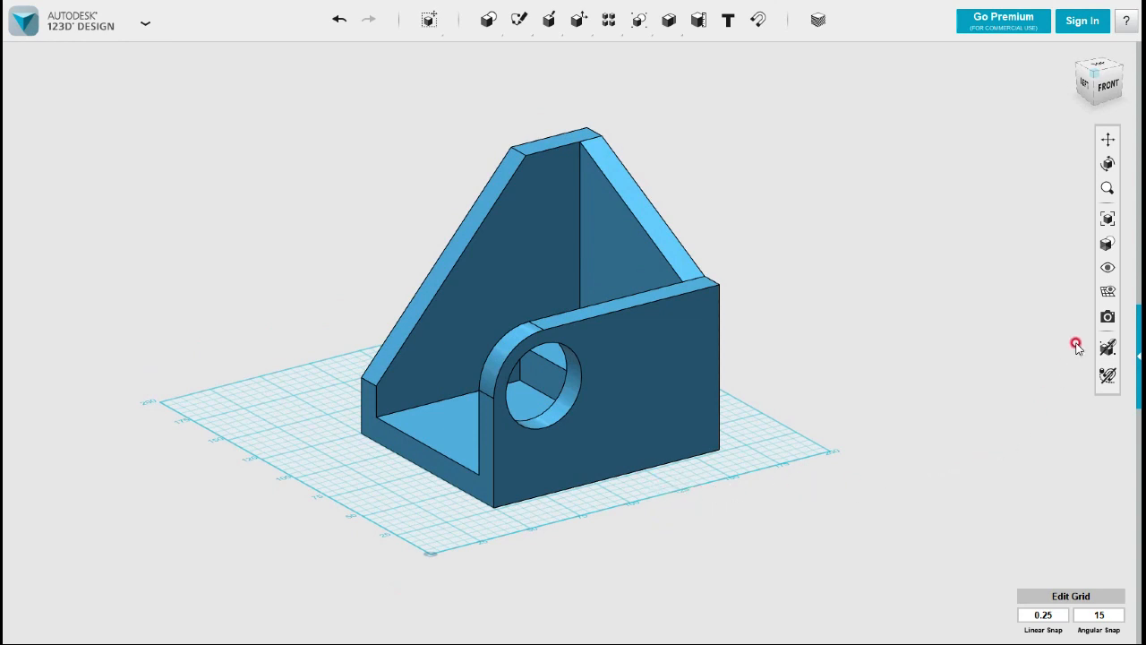
{"action": "left_click", "coordinate": [1108, 293]}
{"action": "right_click_drag", "start_coordinate": [755, 450], "coordinate": [765, 467]}
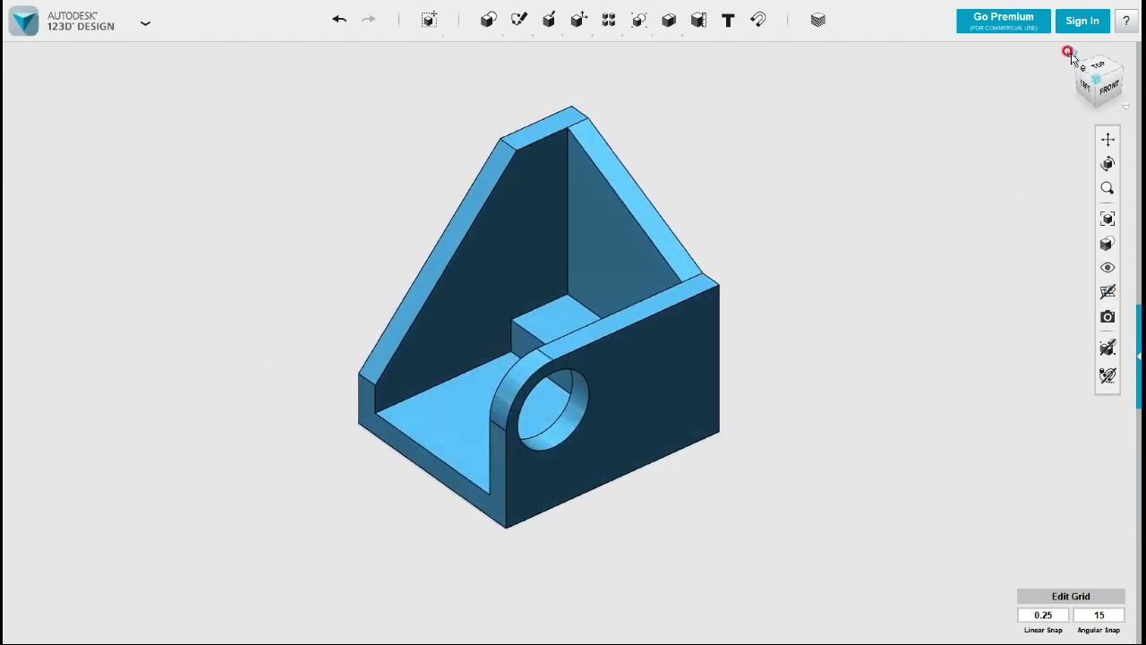
{"action": "left_click", "coordinate": [1072, 56]}
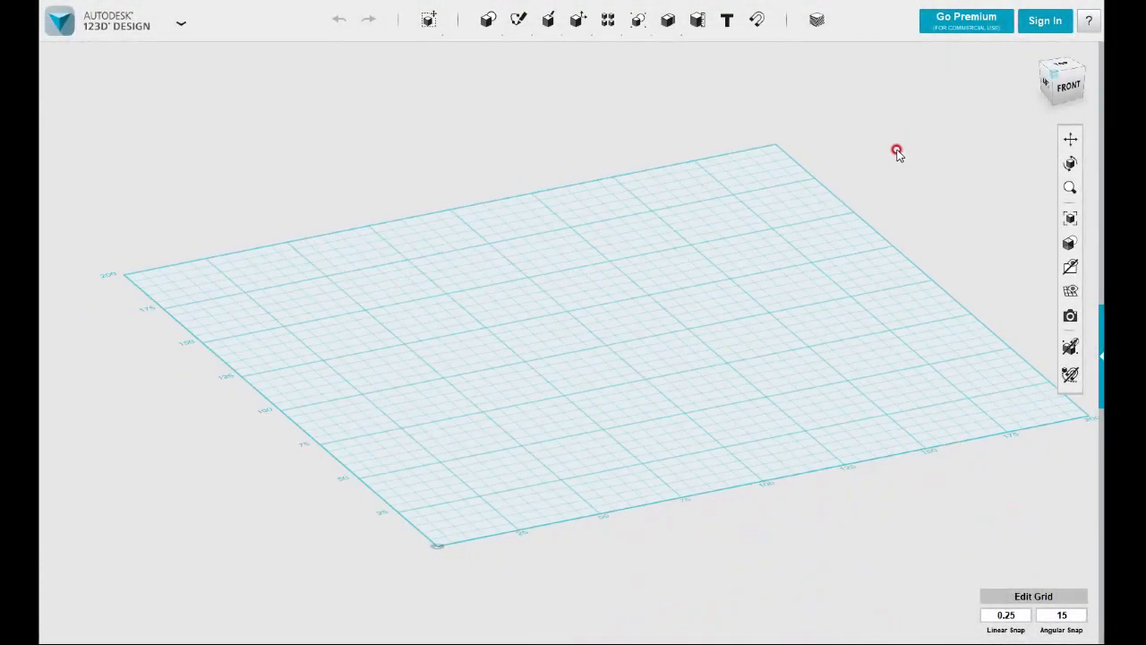
Sketch a 70 by 55 mm rectangle on the empty grid with its upper left corner at 50, 125
{"action": "middle_click_drag", "start_coordinate": [827, 216], "coordinate": [764, 213]}
{"action": "right_click_drag", "start_coordinate": [1022, 92], "coordinate": [985, 128]}
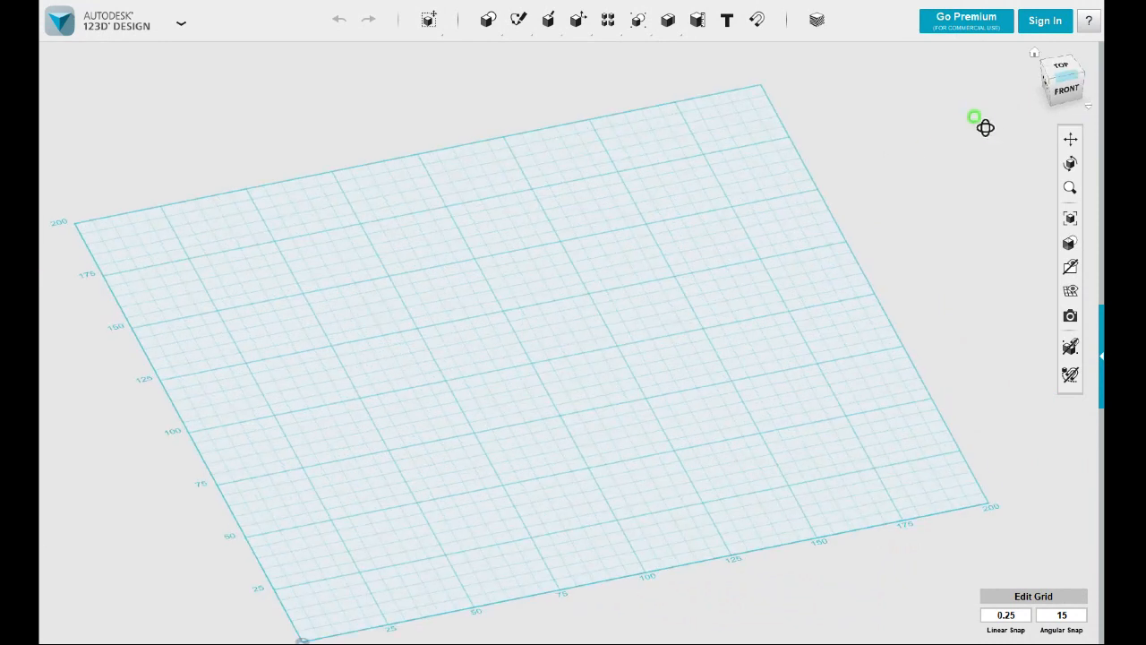
{"action": "left_click", "coordinate": [1060, 80]}
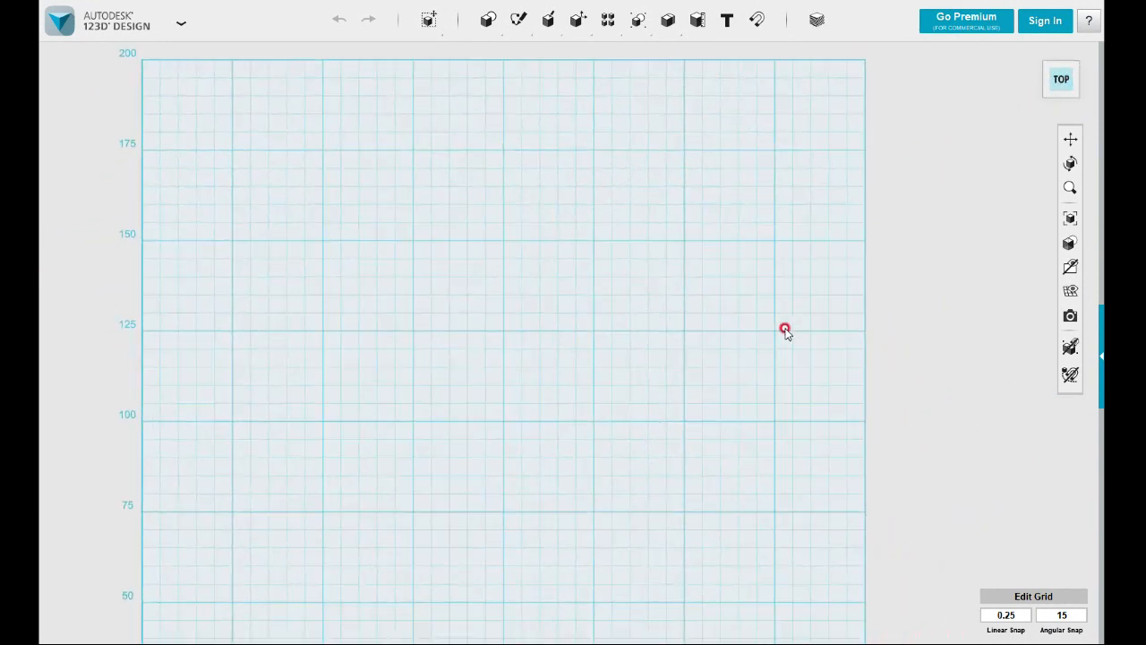
{"action": "scroll", "coordinate": [751, 295], "scroll_direction": "down", "scroll_amount": 2}
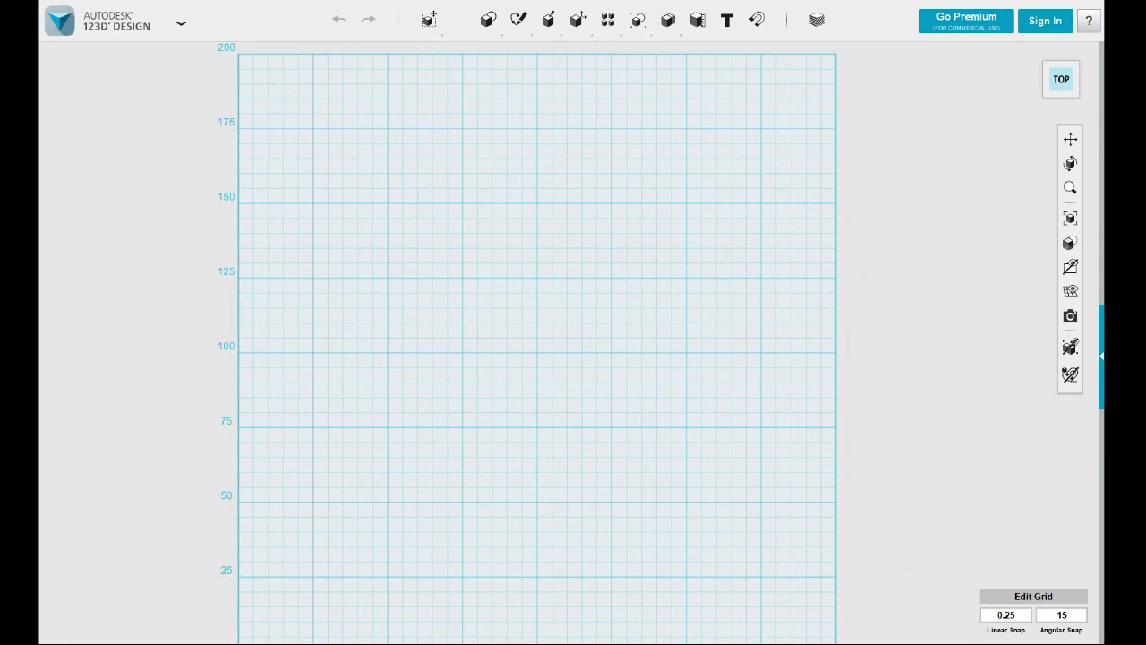
{"action": "left_click", "coordinate": [519, 49]}
{"action": "left_click", "coordinate": [401, 279]}
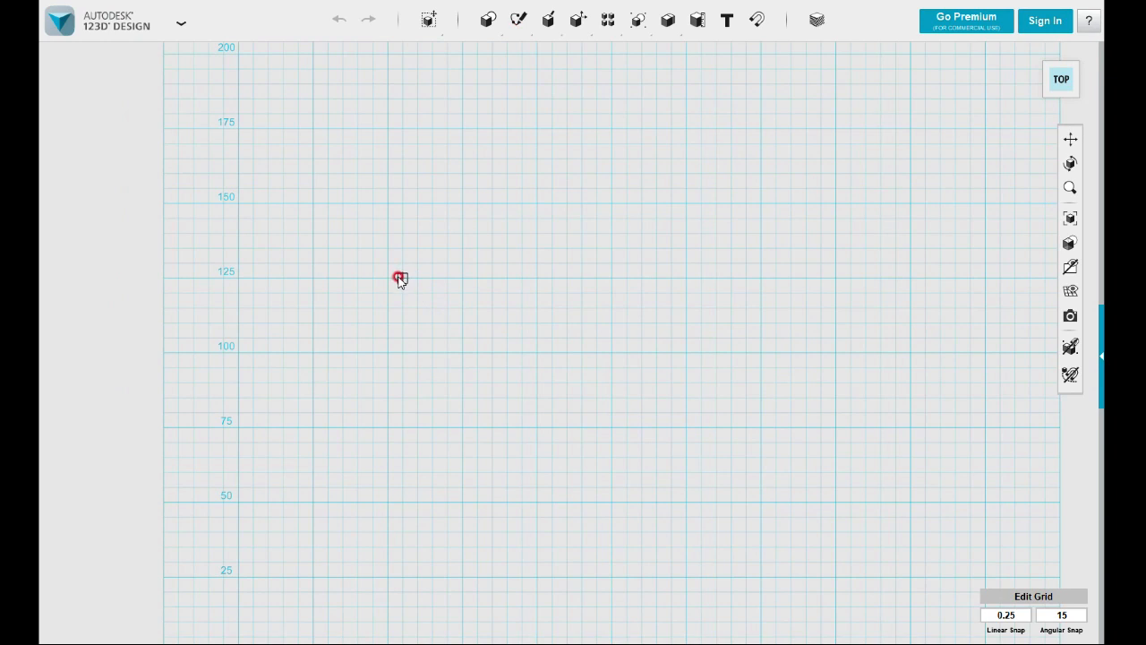
{"action": "left_click", "coordinate": [388, 278]}
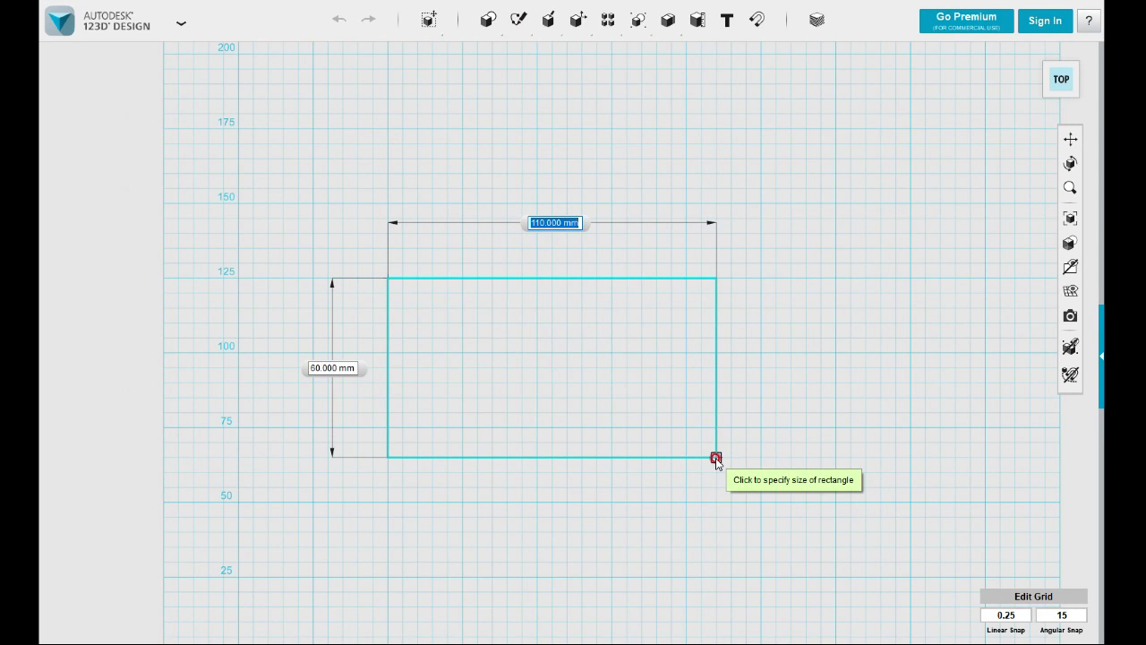
{"action": "type", "text": "70"}
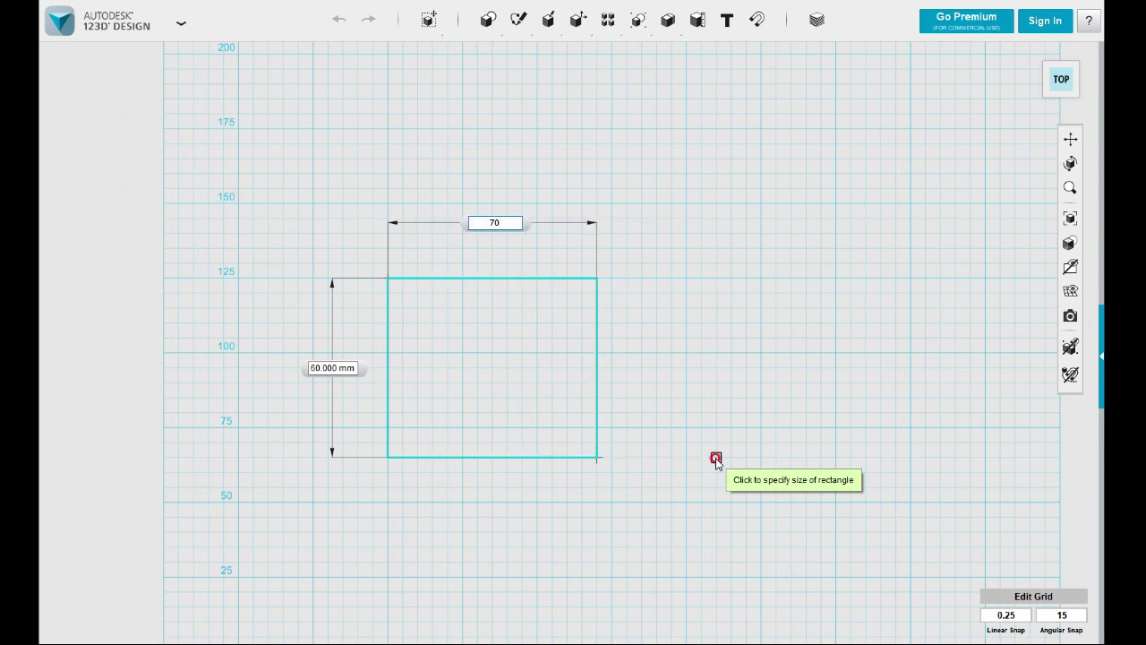
{"action": "key", "text": "Tab"}
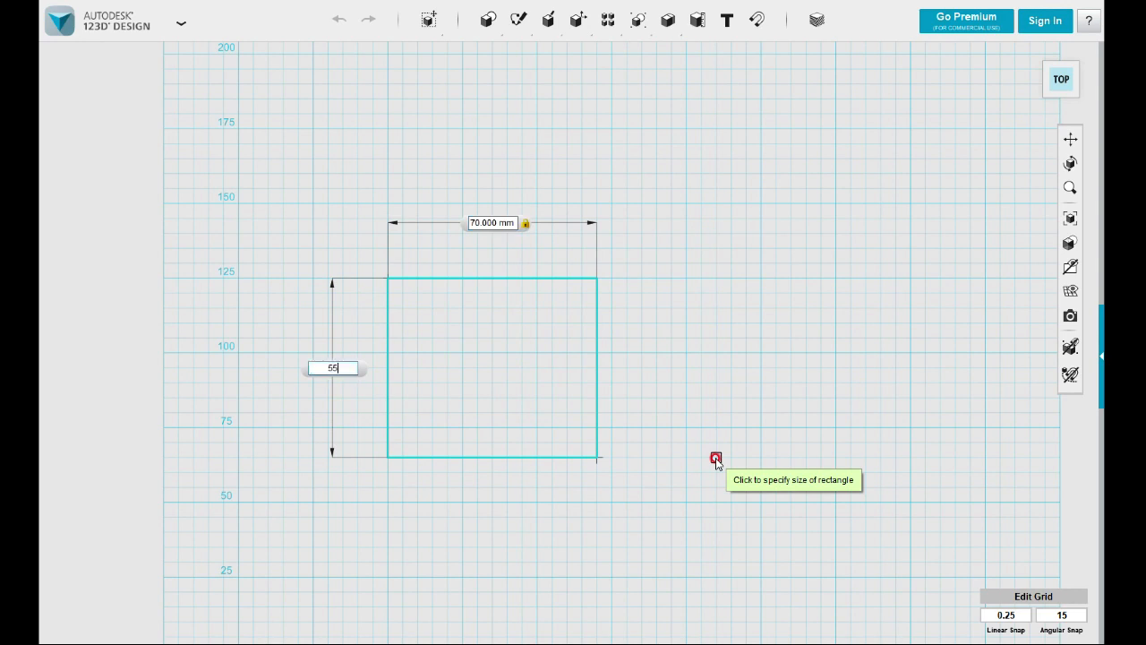
{"action": "key", "text": "Tab"}
{"action": "key", "text": "Return"}
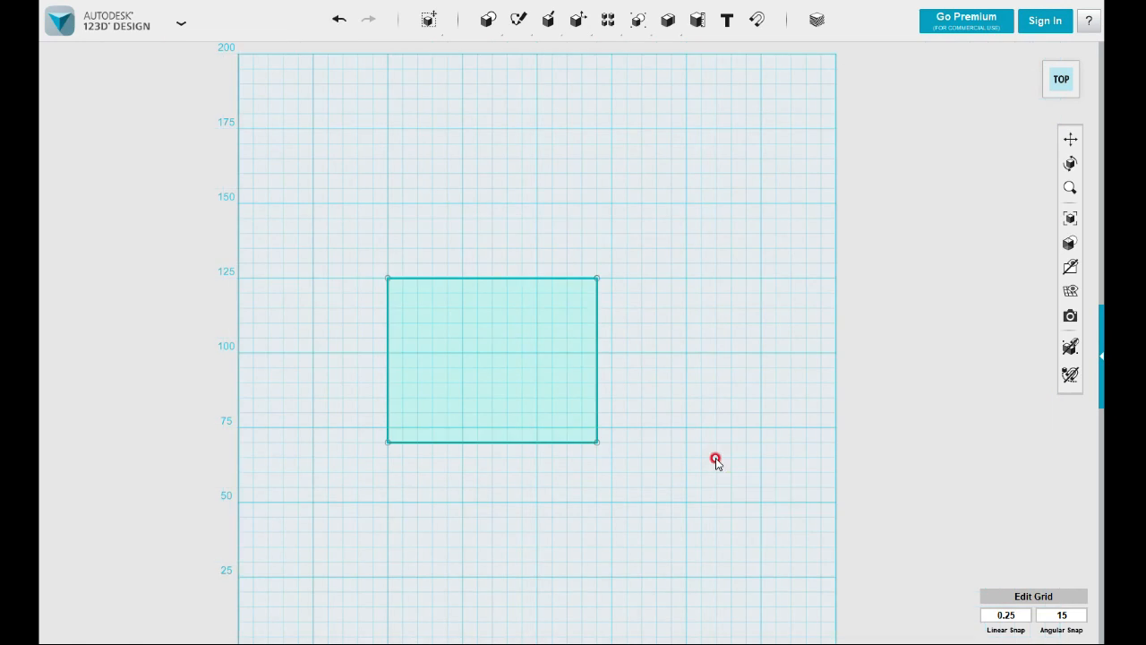
Start extruding the 70 by 55 mm rectangle into a solid
{"action": "right_click_drag", "start_coordinate": [621, 511], "coordinate": [617, 470]}
{"action": "left_click", "coordinate": [617, 469]}
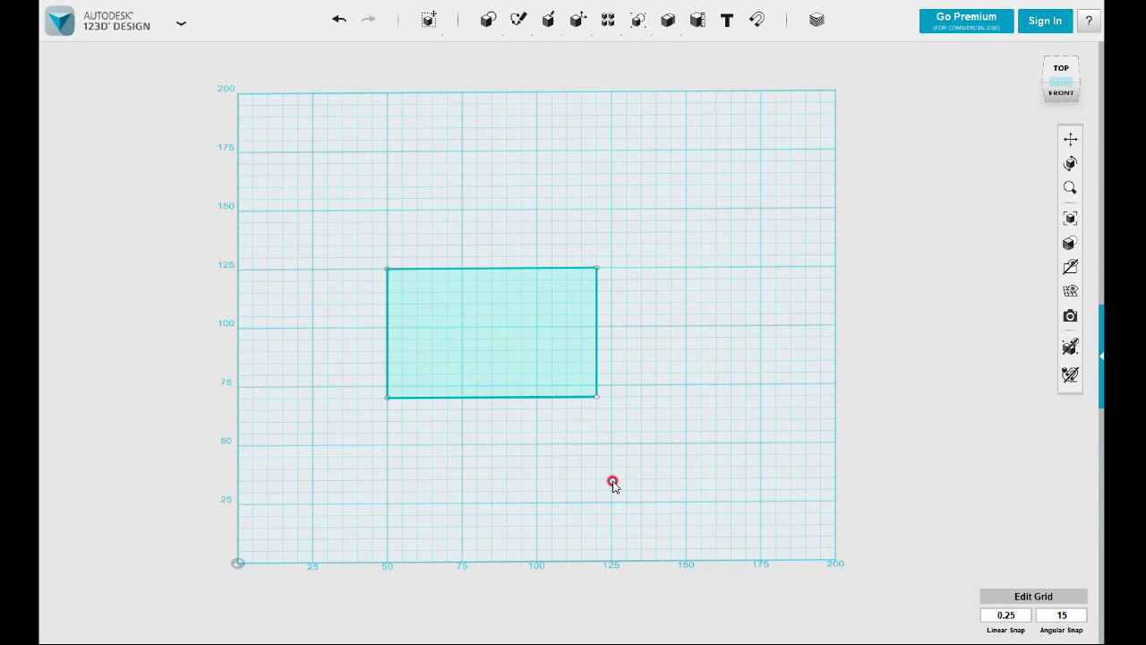
{"action": "scroll", "coordinate": [619, 480], "scroll_direction": "up", "scroll_amount": 2}
{"action": "mouse_move", "coordinate": [650, 484]}
{"action": "middle_mouse_down"}
{"action": "mouse_move", "coordinate": [661, 491]}
{"action": "mouse_move", "coordinate": [689, 473]}
{"action": "middle_mouse_up"}
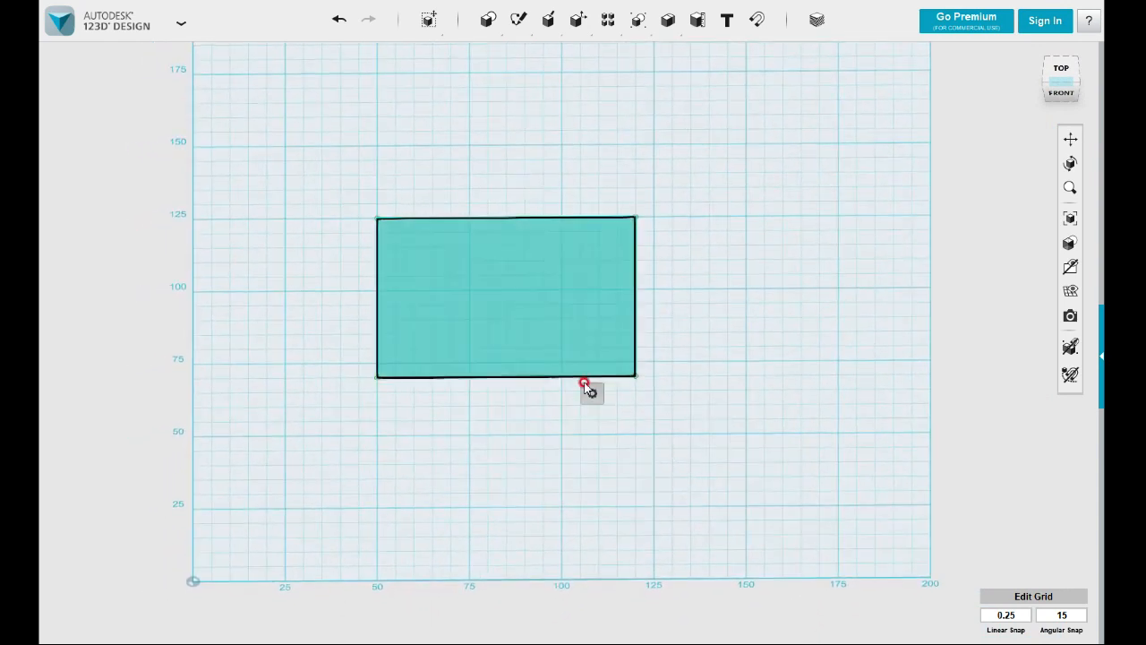
{"action": "left_click", "coordinate": [584, 385]}
{"action": "left_click", "coordinate": [667, 393]}
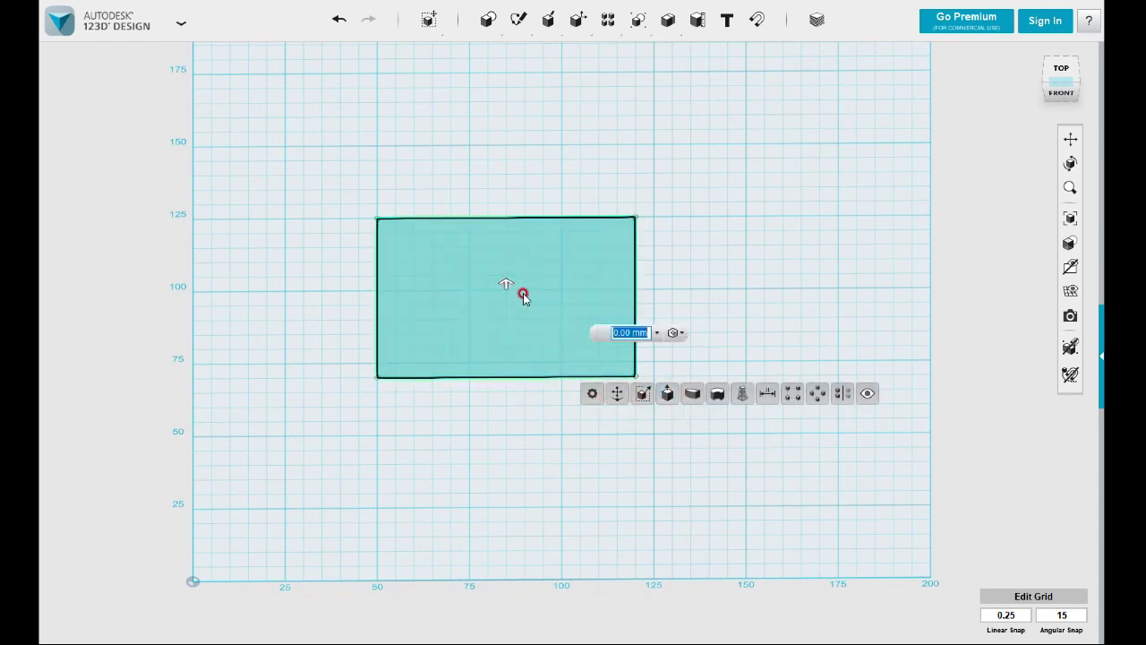
Extrude the rectangle on the grid upward 30 mm into a solid block
{"action": "left_click_drag", "start_coordinate": [506, 285], "coordinate": [505, 225]}
{"action": "double_click", "coordinate": [616, 274]}
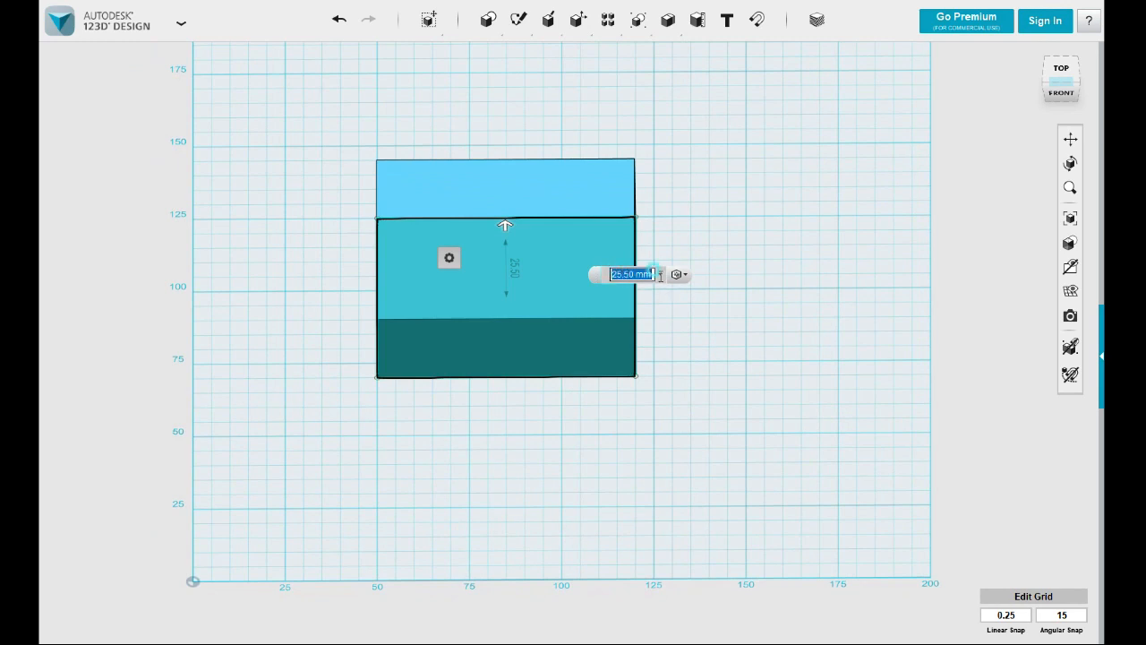
{"action": "type", "text": "30"}
{"action": "key", "text": "Return"}
Sketch a rectangle 45 mm wide and 8 mm high on the block's left end face, starting from its lower rear corner
{"action": "right_click_drag", "start_coordinate": [671, 360], "coordinate": [680, 422]}
{"action": "middle_click_drag", "start_coordinate": [681, 421], "coordinate": [719, 463]}
{"action": "right_click_drag", "start_coordinate": [719, 463], "coordinate": [806, 450]}
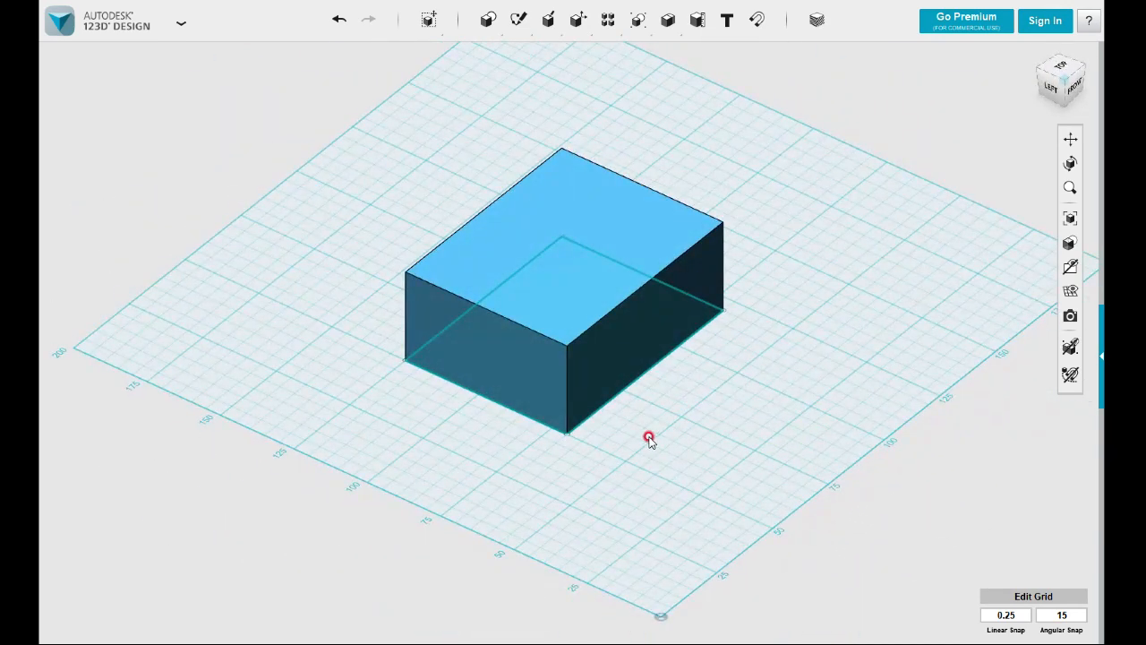
{"action": "middle_click_drag", "start_coordinate": [649, 438], "coordinate": [718, 433]}
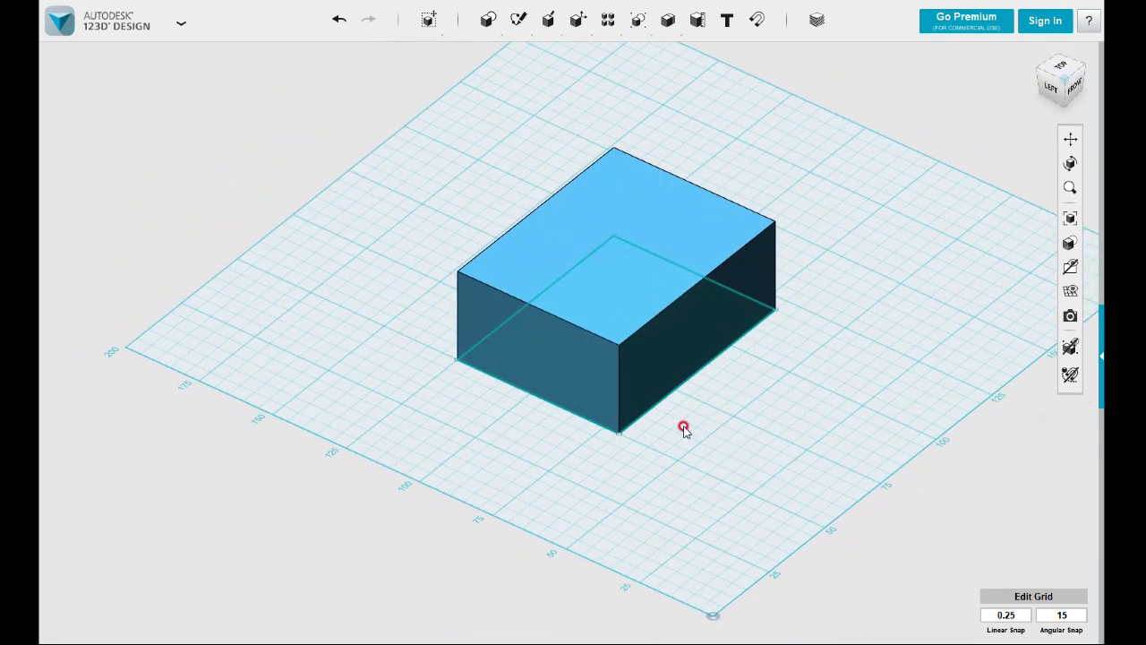
{"action": "mouse_move", "coordinate": [519, 25]}
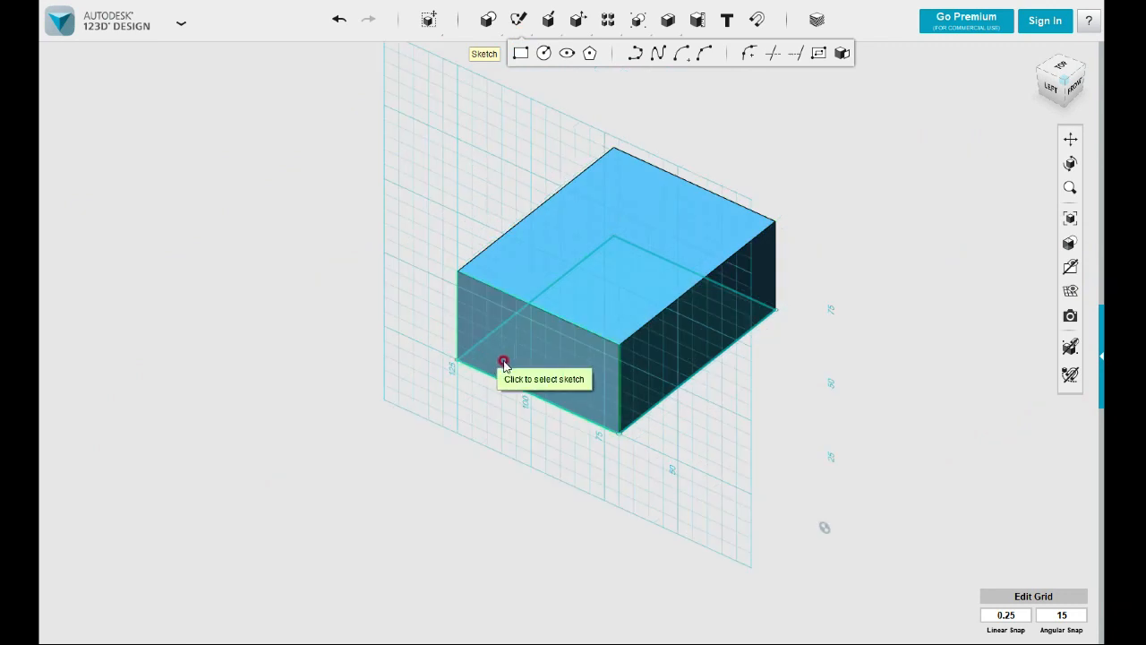
{"action": "left_click", "coordinate": [461, 357]}
{"action": "left_click", "coordinate": [471, 359]}
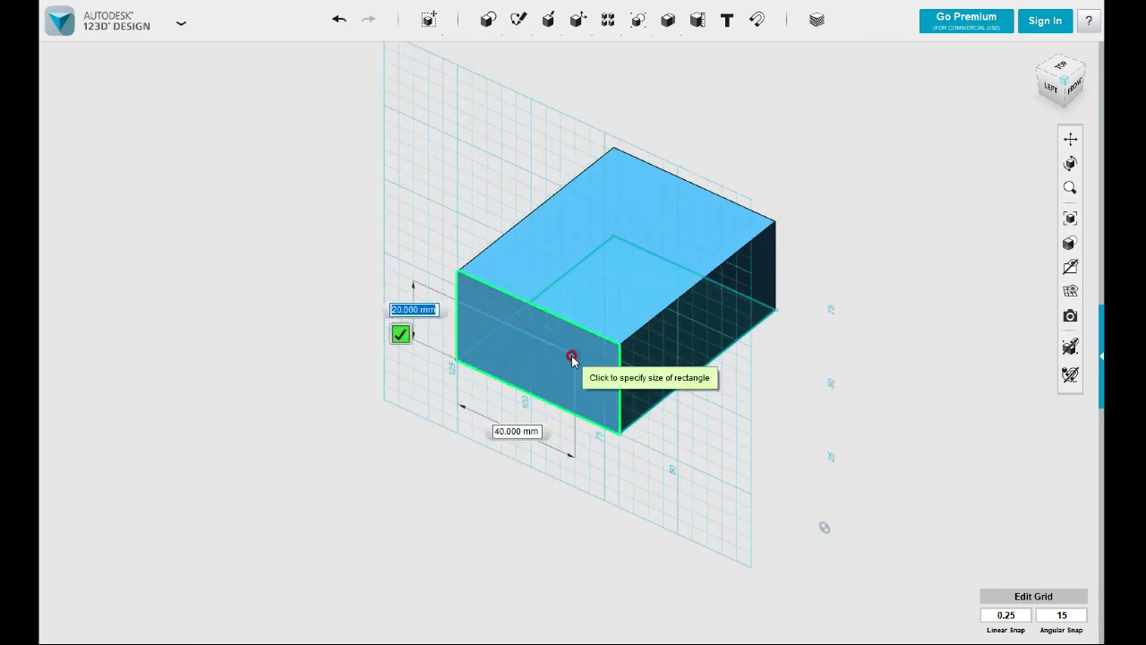
{"action": "type", "text": "45"}
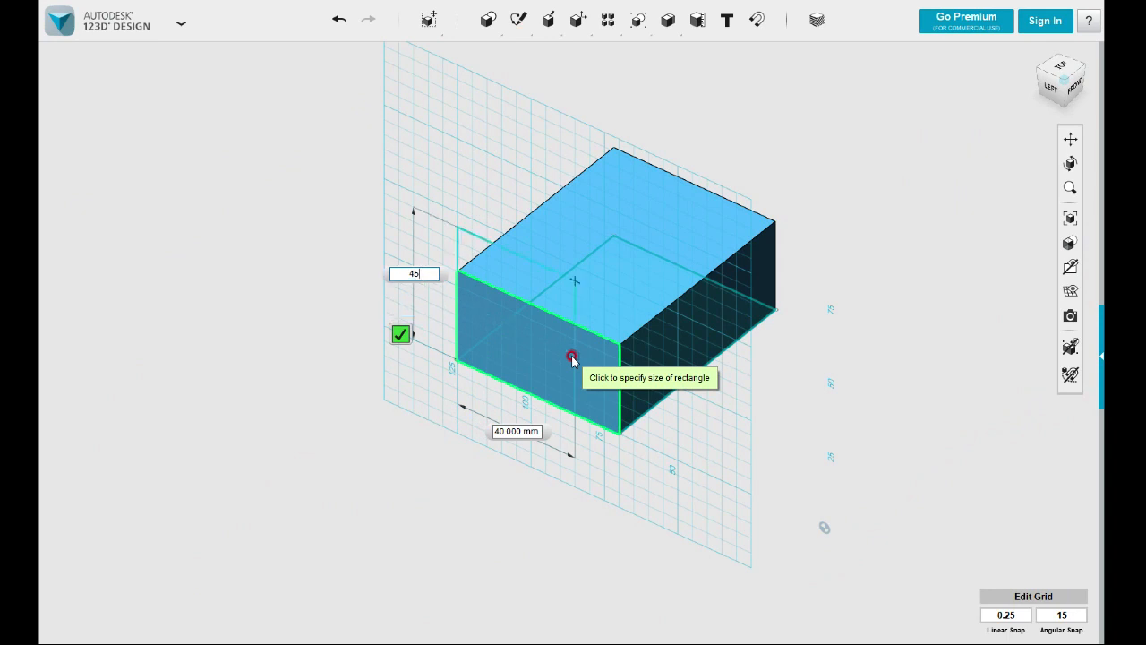
{"action": "key", "text": "Tab"}
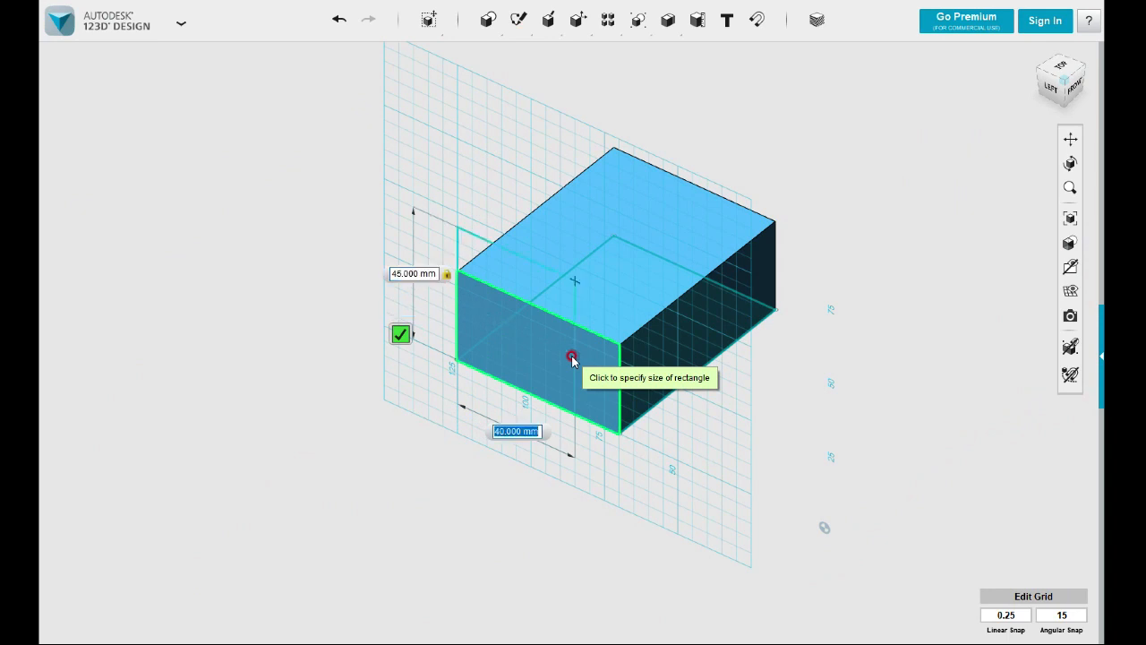
{"action": "type", "text": "8"}
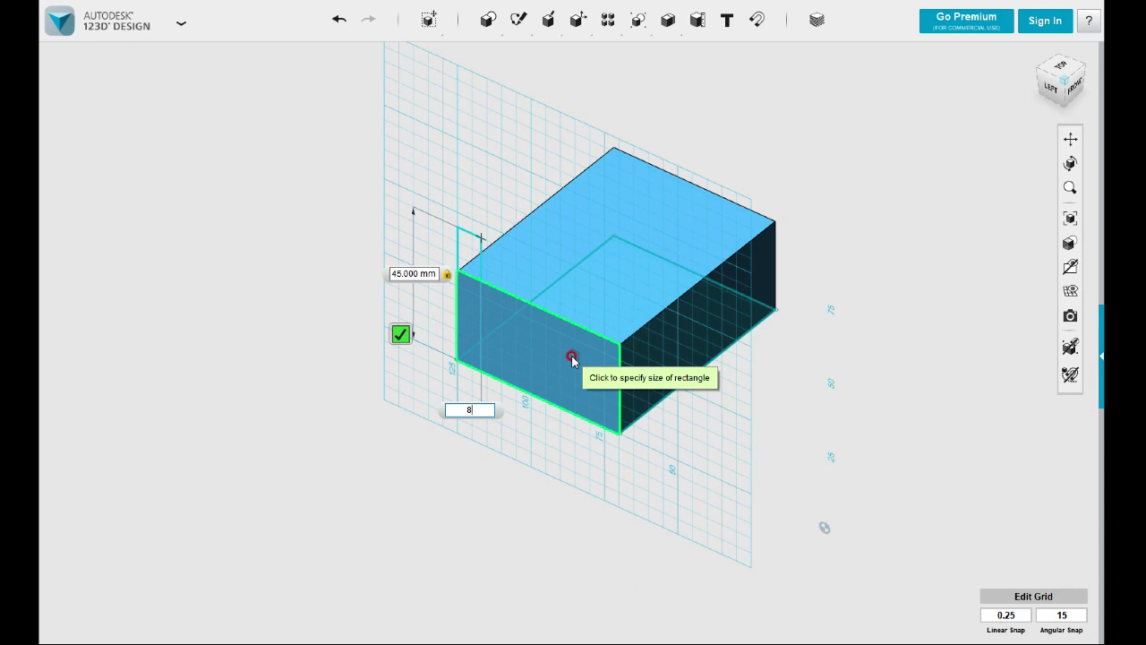
{"action": "type", "text": "5"}
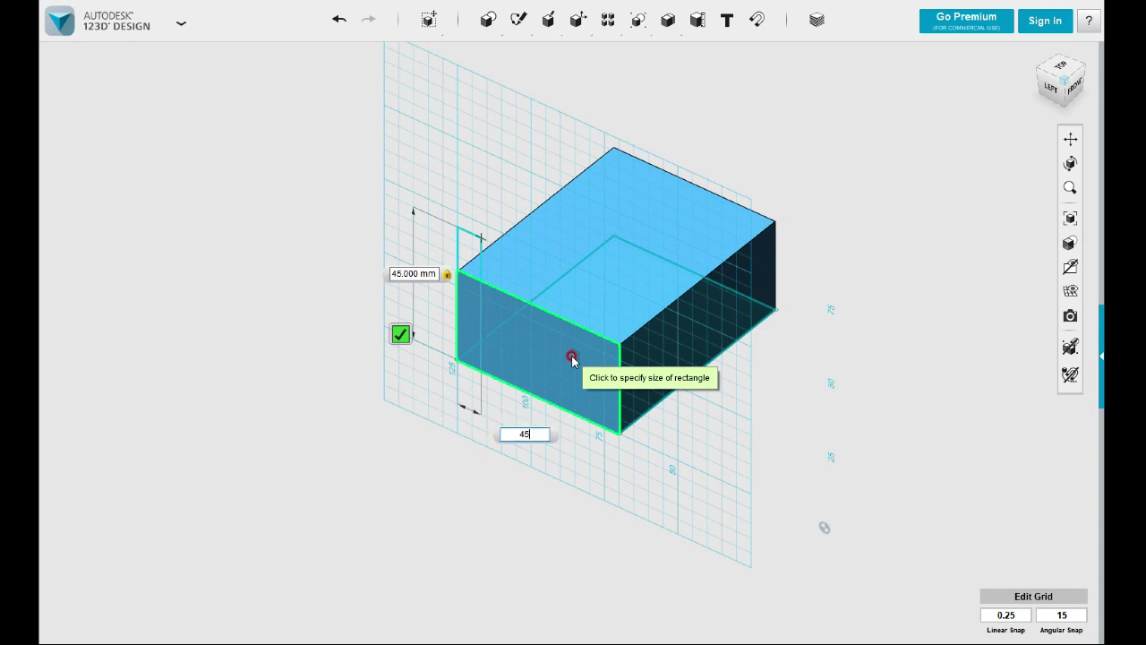
{"action": "key", "text": "Tab"}
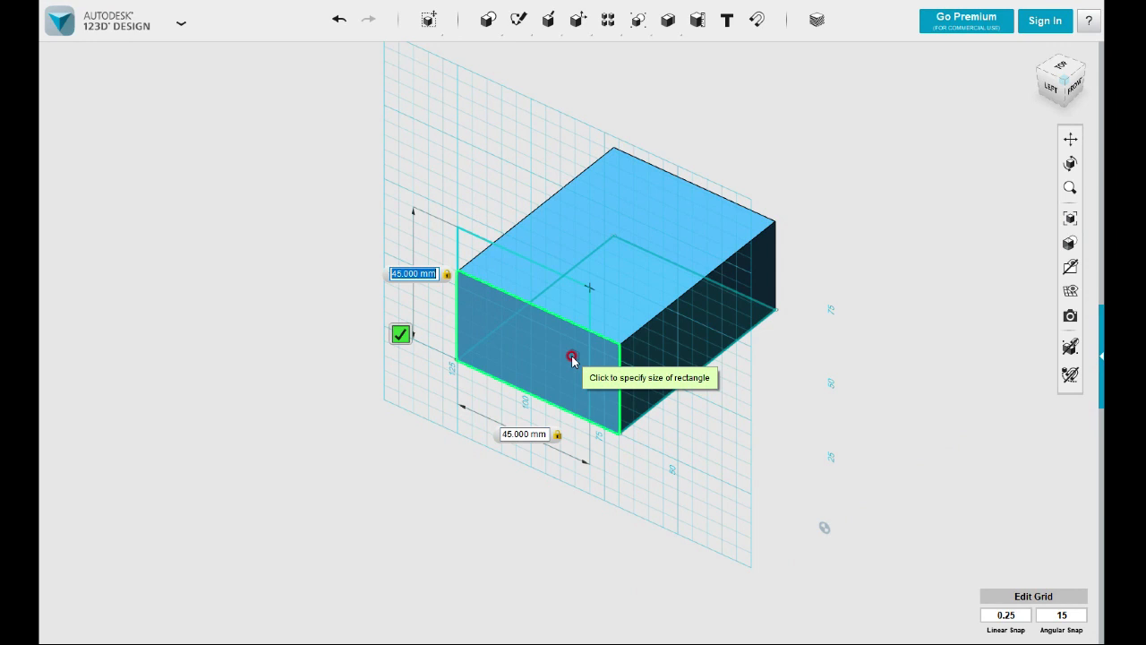
{"action": "type", "text": "8"}
{"action": "key", "text": "Return"}
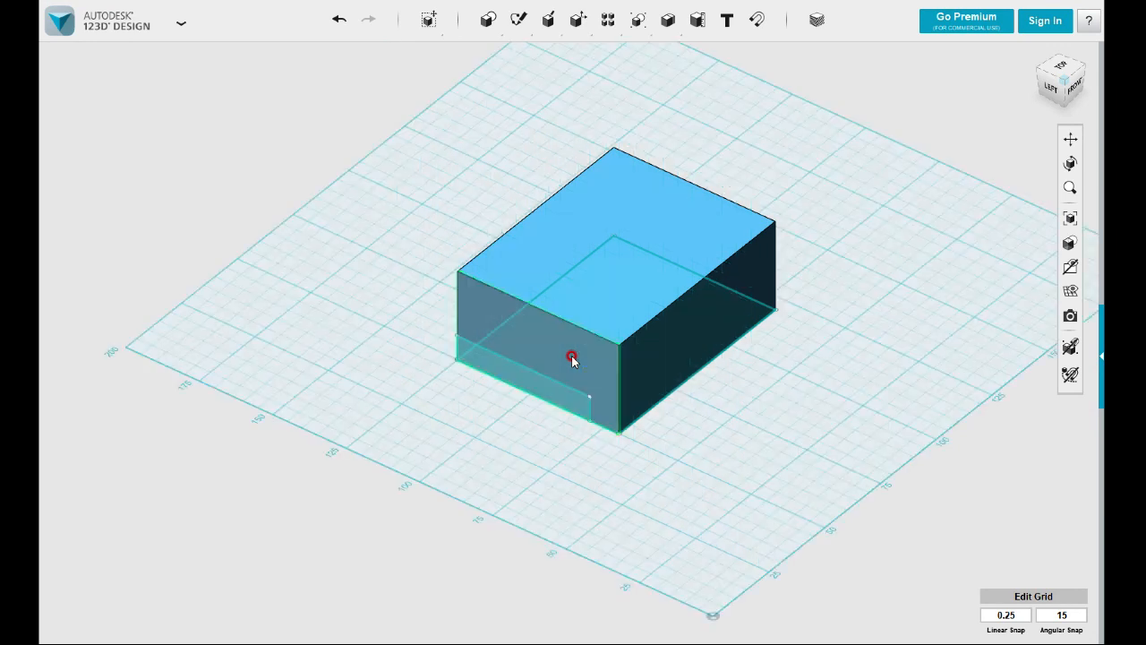
Extrude the 45 by 8 mm rectangle through the full length of the block to cut away its underside
{"action": "left_click", "coordinate": [565, 399]}
{"action": "left_click", "coordinate": [661, 458]}
{"action": "left_click", "coordinate": [507, 387]}
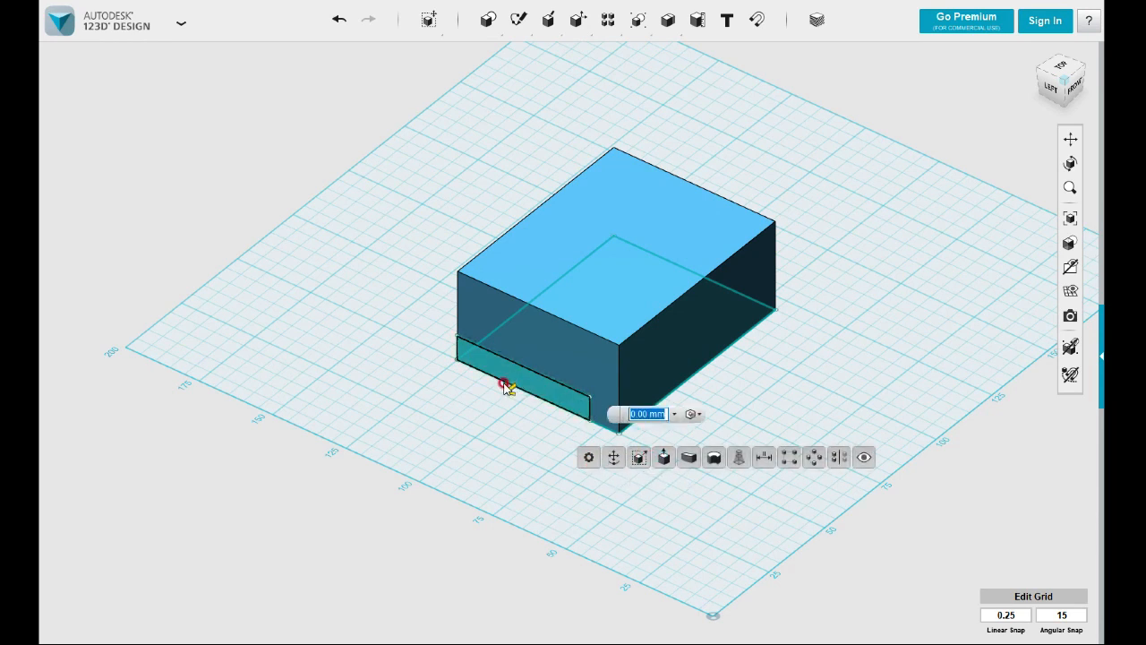
{"action": "left_click_drag", "start_coordinate": [577, 335], "coordinate": [795, 238]}
{"action": "left_click", "coordinate": [899, 305]}
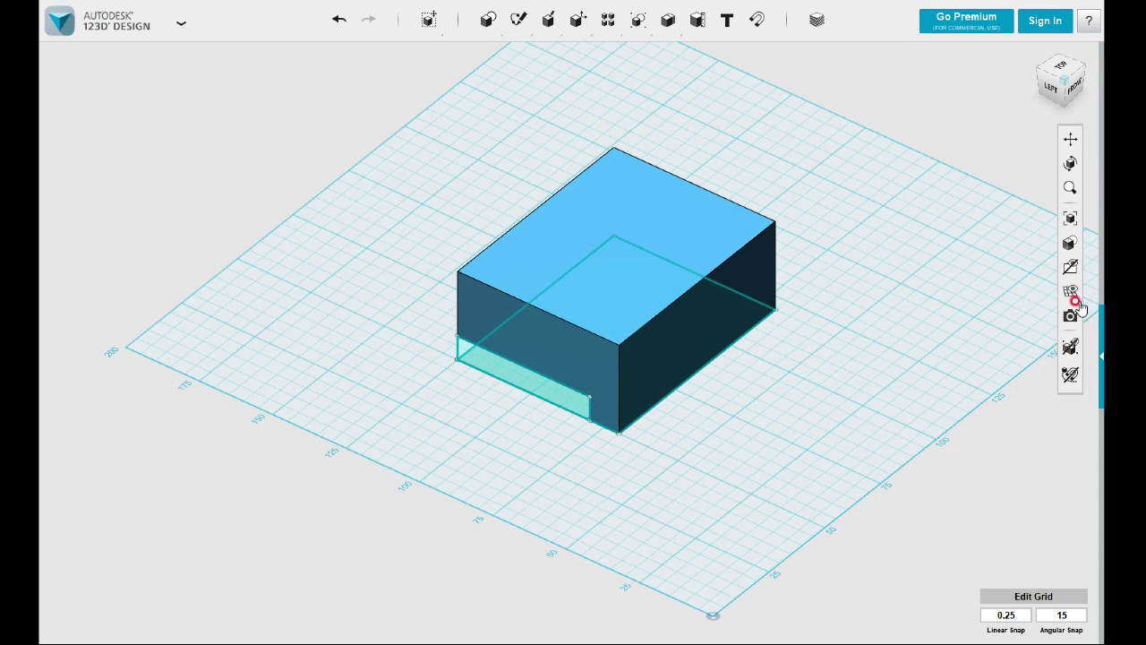
Delete the leftover sketches from the block, keeping the notched solid
{"action": "left_click", "coordinate": [552, 394]}
{"action": "left_click", "coordinate": [552, 394]}
{"action": "key", "text": "Delete"}
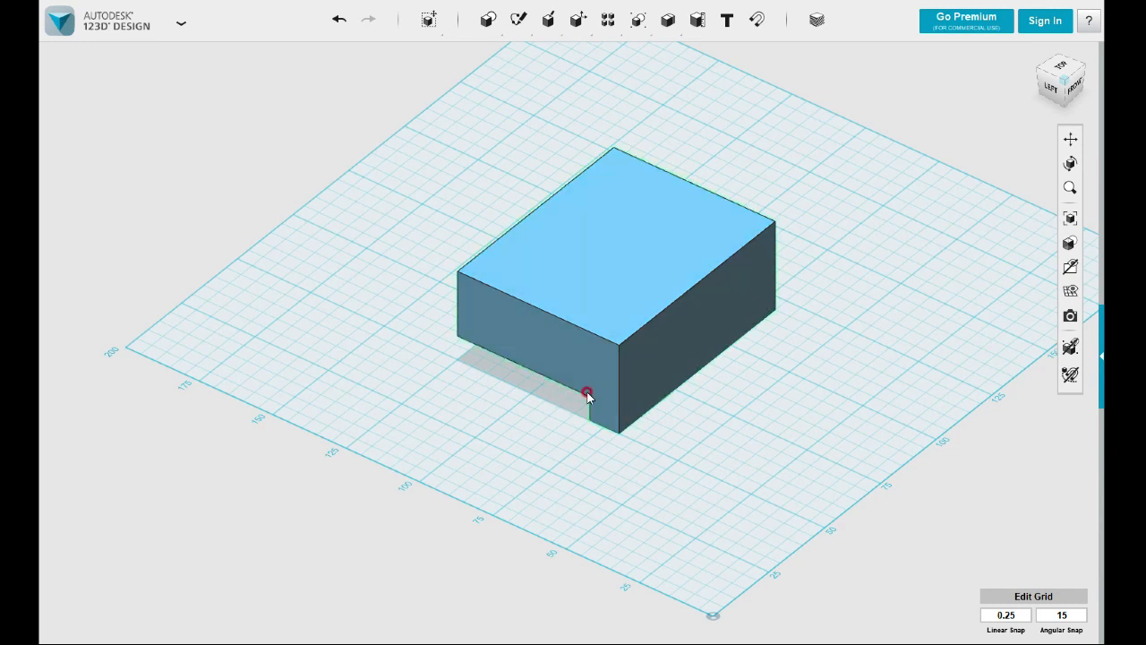
Sketch a 25 by 105 mm rectangle on the block's top face from its front left corner, running past the rear edge
{"action": "mouse_move", "coordinate": [529, 27]}
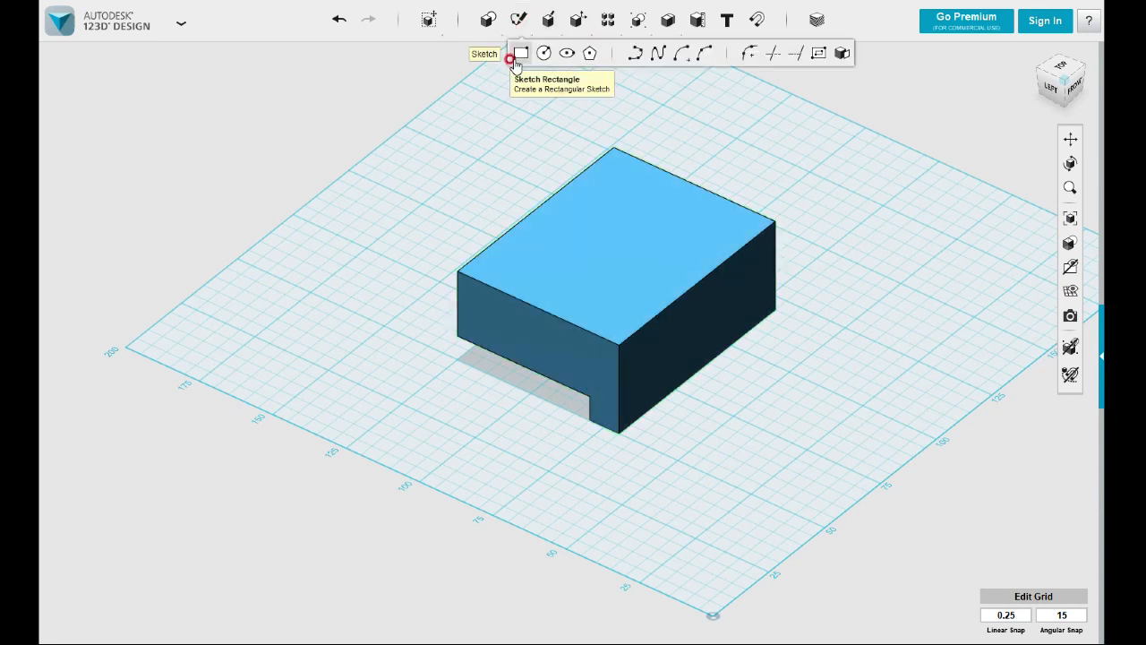
{"action": "left_click", "coordinate": [515, 52]}
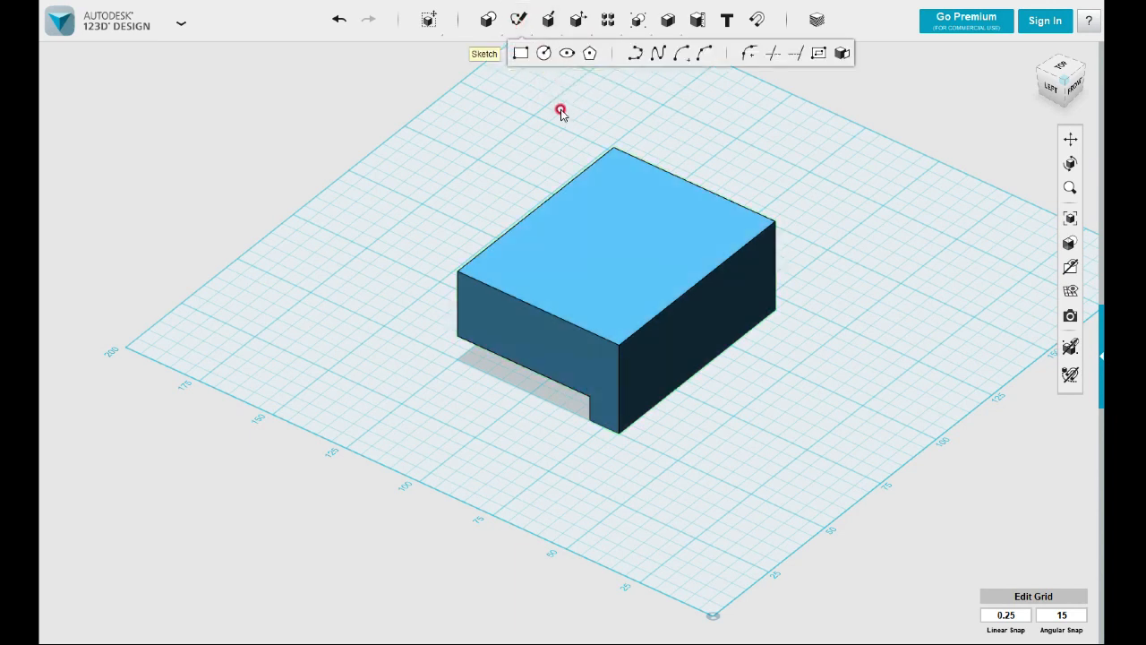
{"action": "left_click", "coordinate": [603, 299]}
{"action": "left_click", "coordinate": [621, 351]}
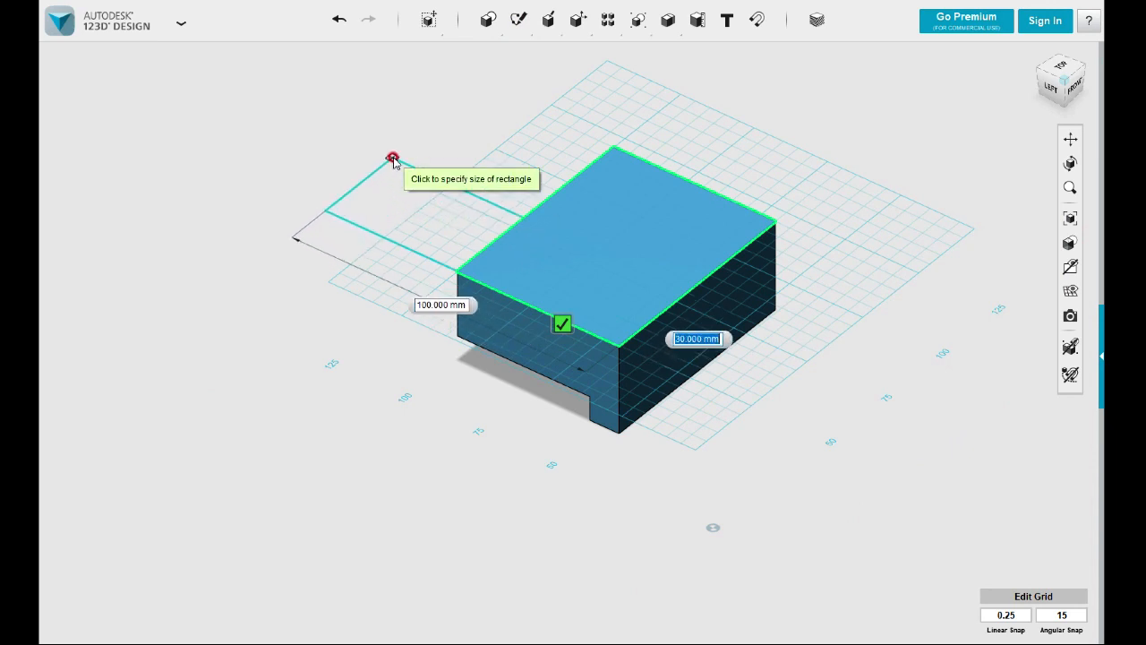
{"action": "type", "text": "25"}
{"action": "key", "text": "Tab"}
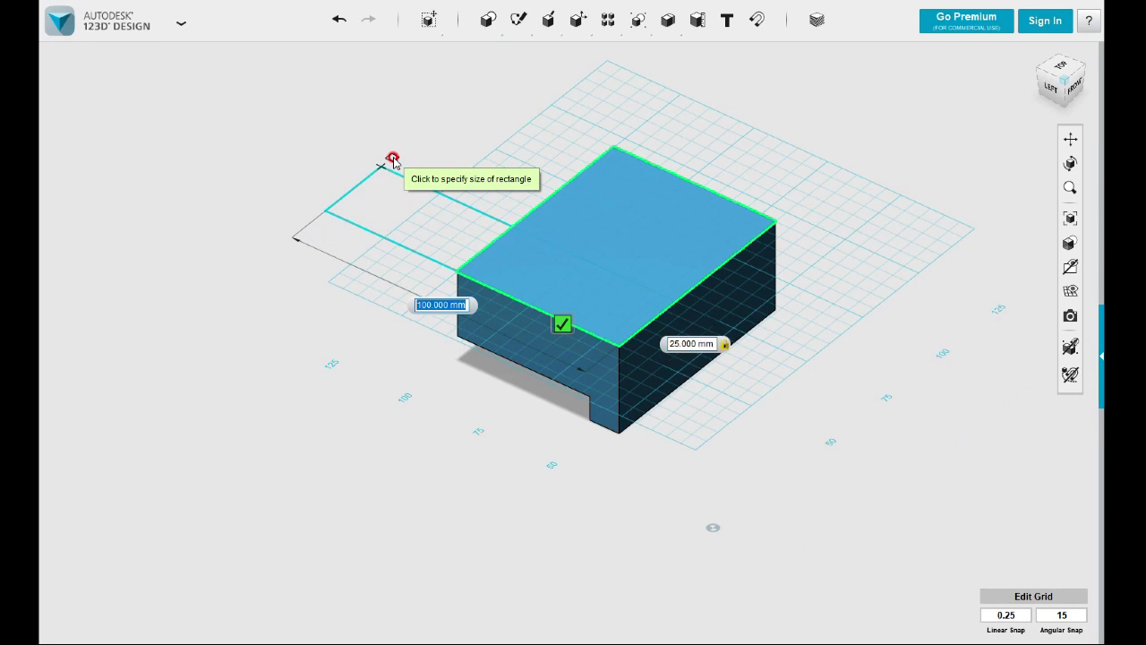
{"action": "type", "text": "105"}
{"action": "key", "text": "Tab"}
{"action": "key", "text": "Return"}
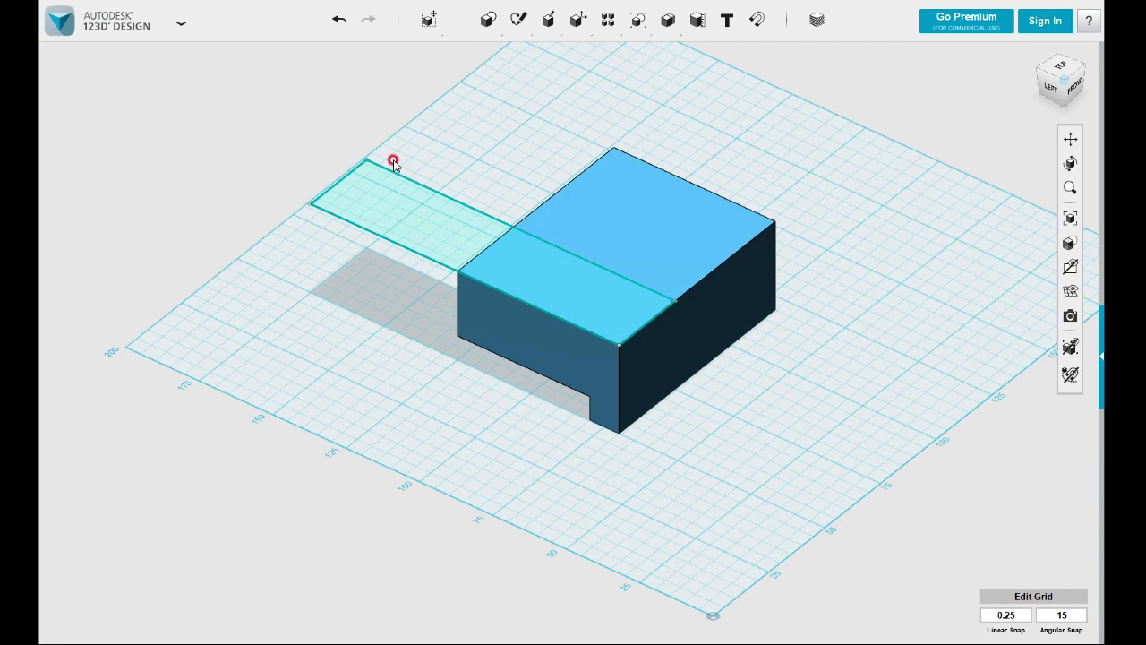
Extrude the 25 by 105 mm rectangle downward into the block as a new solid
{"action": "left_click", "coordinate": [424, 215]}
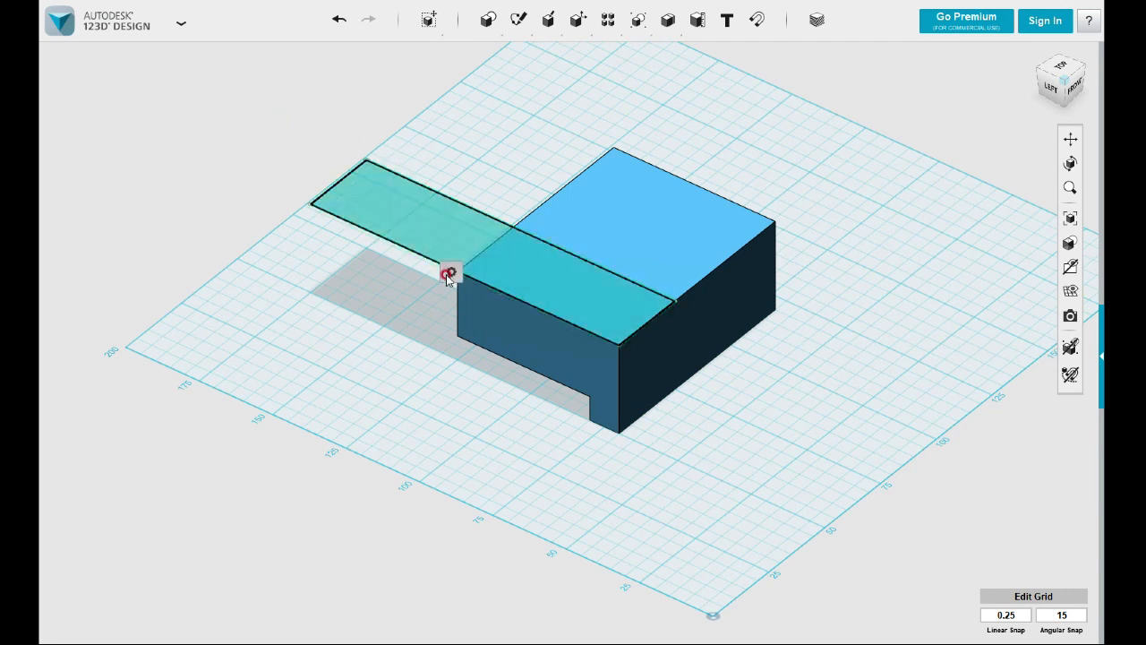
{"action": "left_click", "coordinate": [527, 271]}
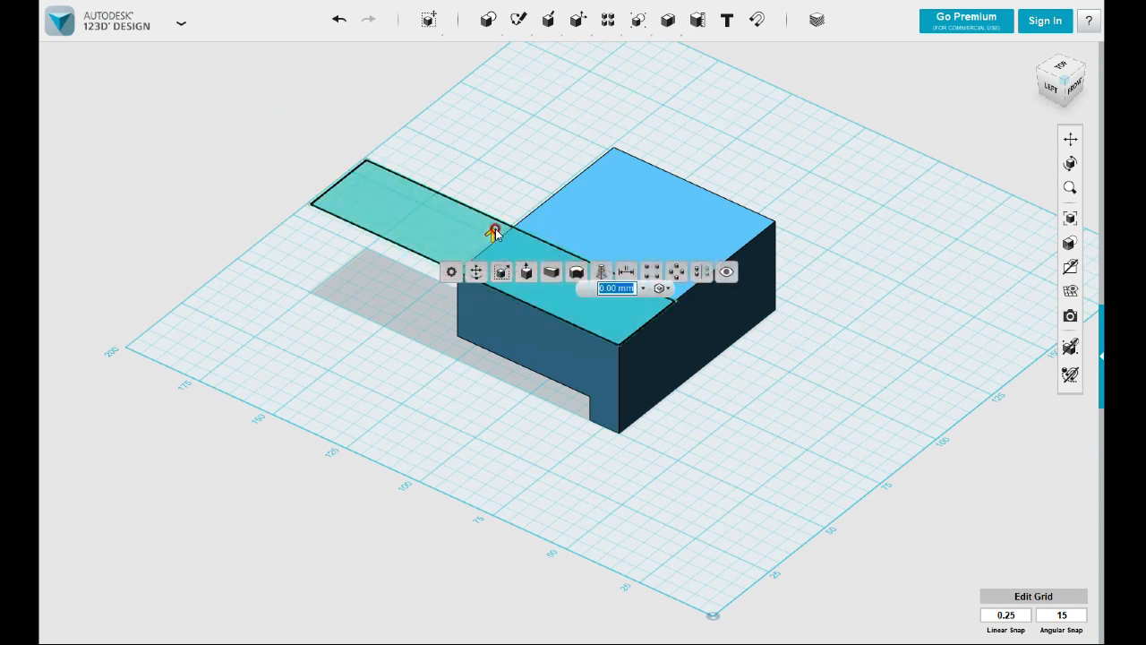
{"action": "left_click_drag", "start_coordinate": [493, 287], "coordinate": [492, 311]}
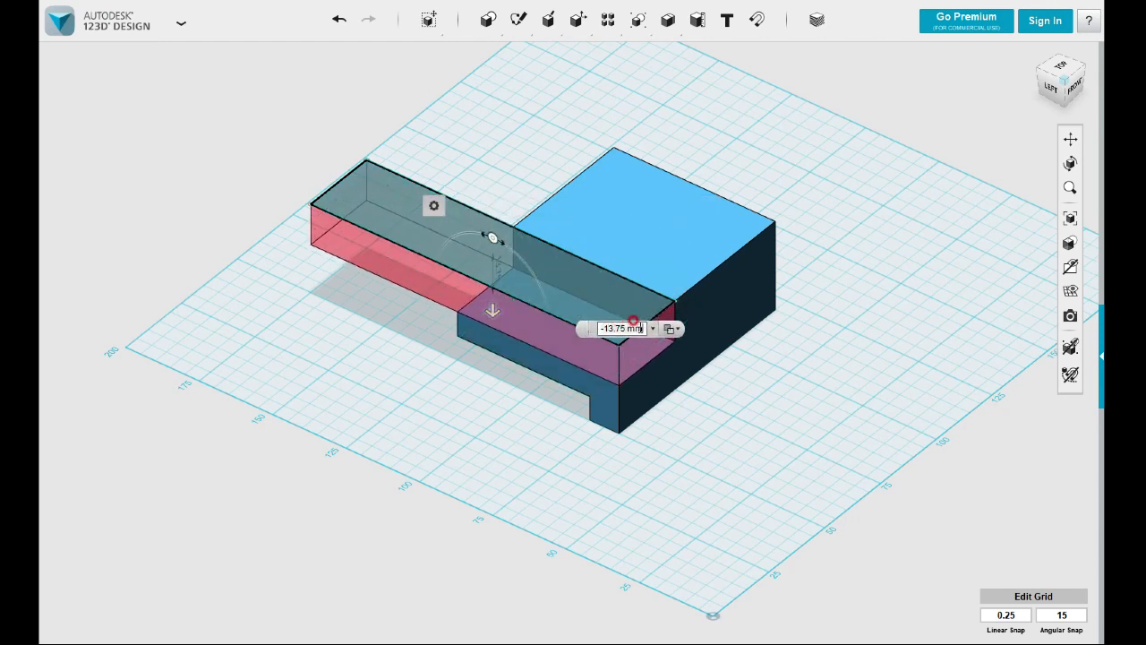
{"action": "left_click", "coordinate": [679, 332]}
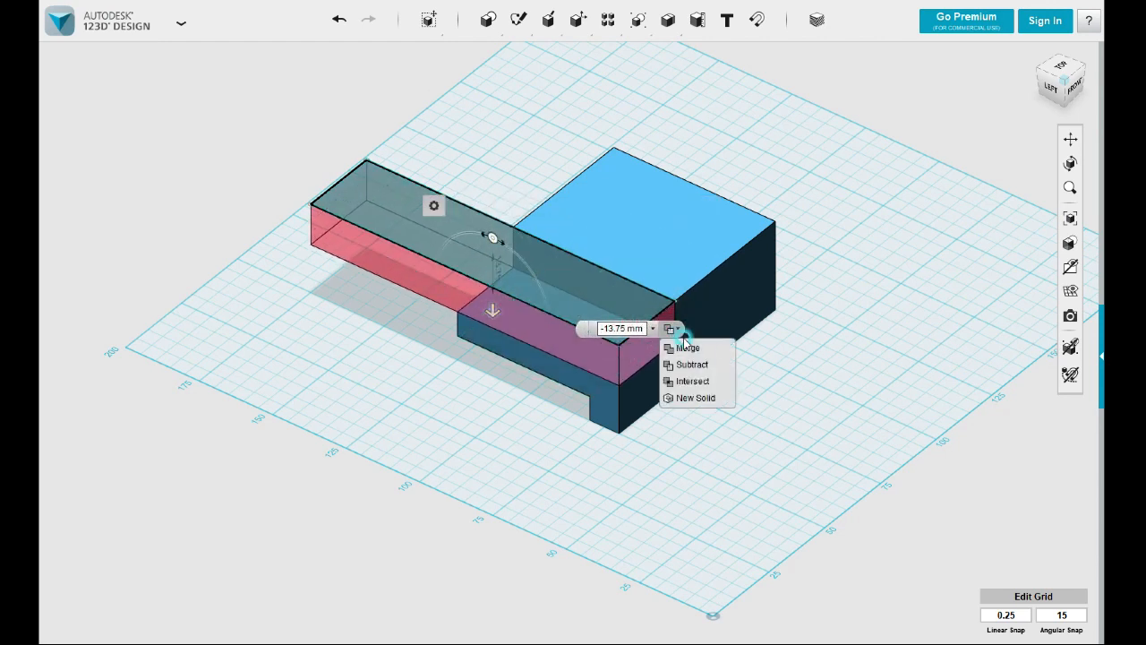
{"action": "left_click", "coordinate": [715, 398]}
{"action": "left_click", "coordinate": [603, 327]}
{"action": "double_click", "coordinate": [602, 327]}
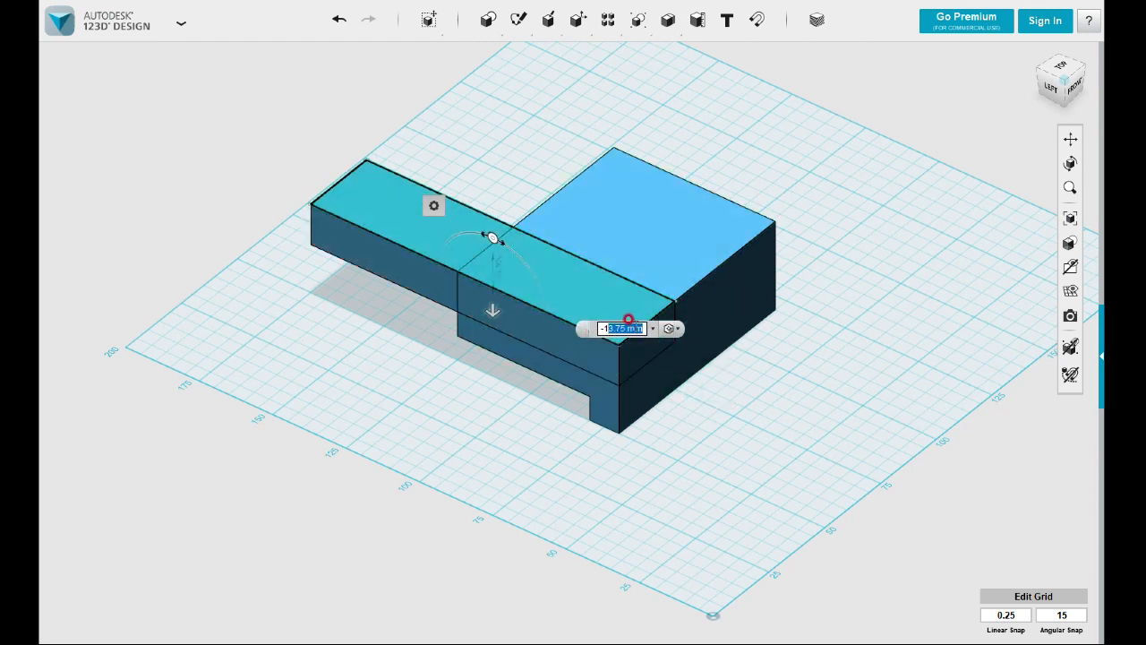
{"action": "key", "text": "Return"}
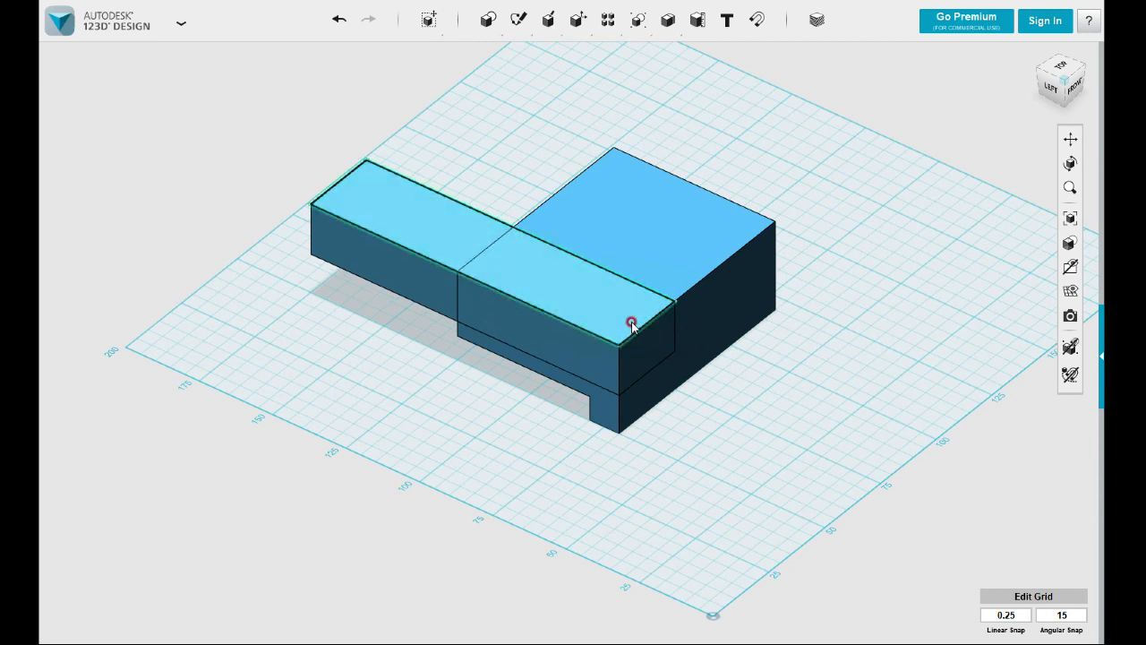
Sketch a 15 by 25 mm rectangle across the full width of the bar's top at its overhanging end
{"action": "middle_click_drag", "start_coordinate": [451, 366], "coordinate": [422, 427]}
{"action": "scroll", "coordinate": [466, 400], "scroll_direction": "up", "scroll_amount": 2}
{"action": "scroll", "coordinate": [466, 402], "scroll_direction": "up", "scroll_amount": 1}
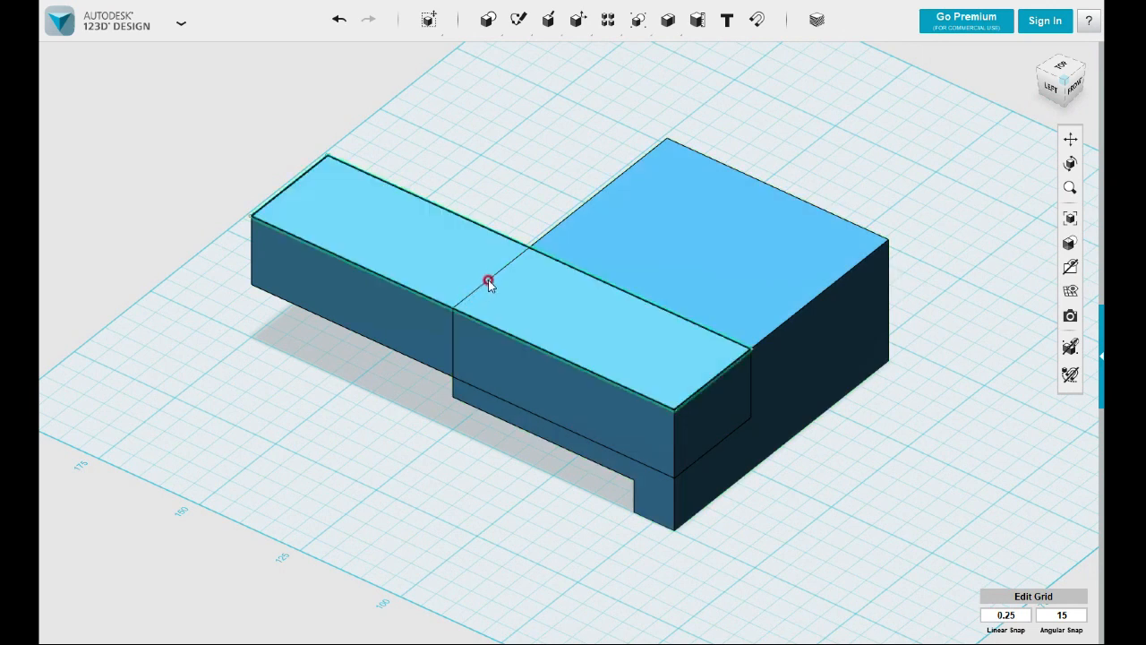
{"action": "mouse_move", "coordinate": [518, 20]}
{"action": "left_click", "coordinate": [522, 54]}
{"action": "left_click", "coordinate": [277, 219]}
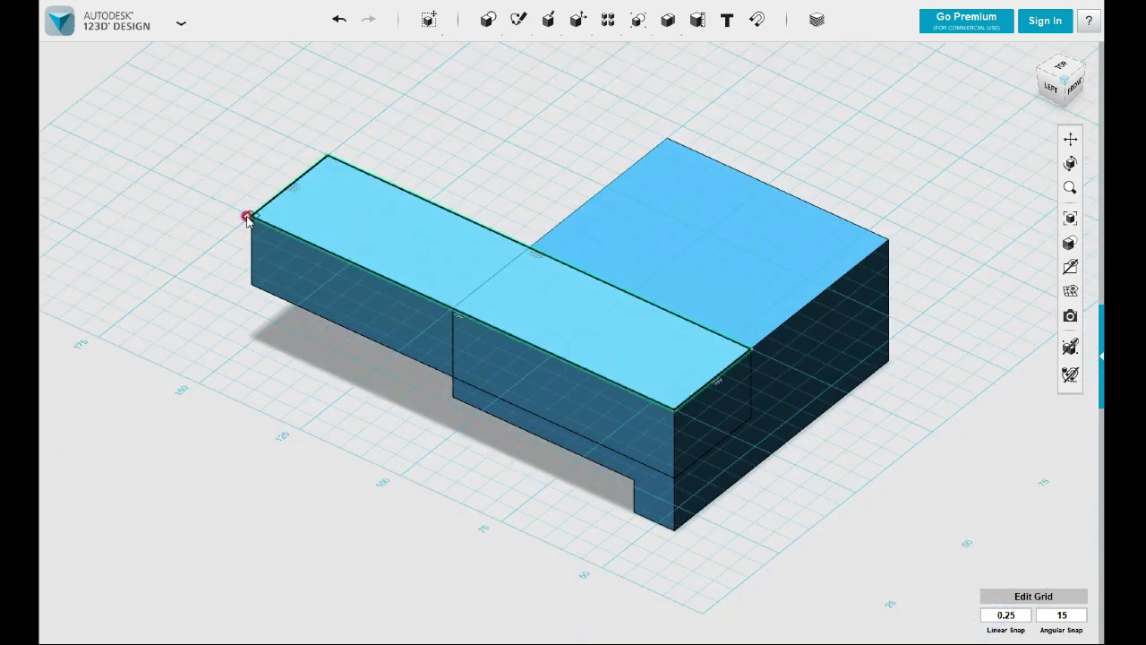
{"action": "left_click", "coordinate": [251, 218]}
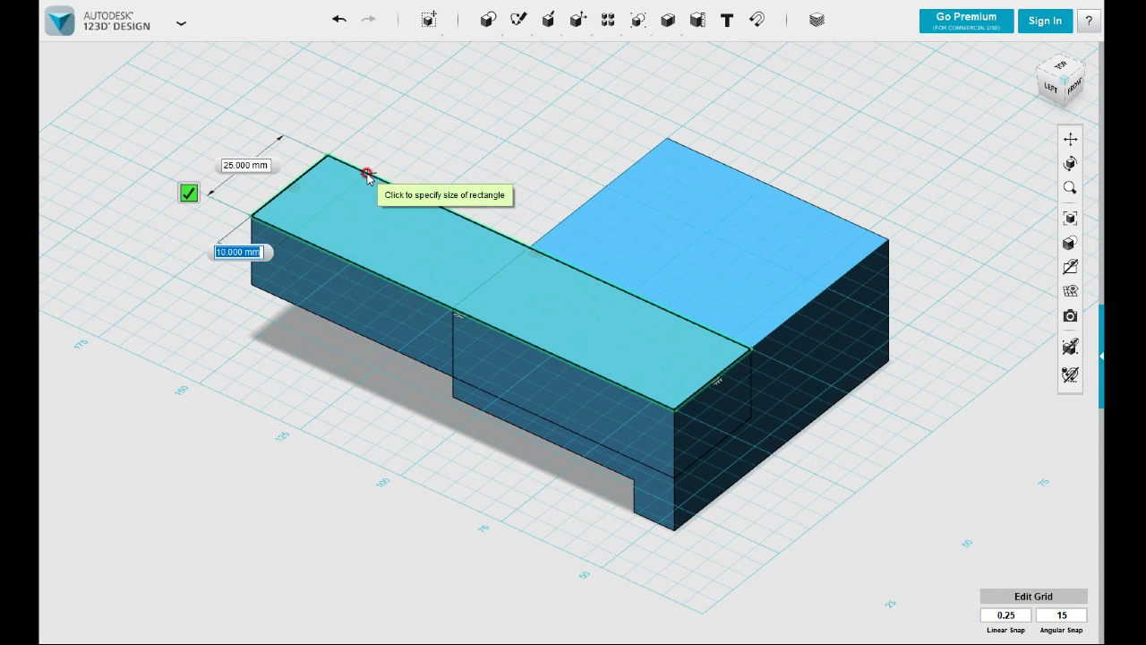
{"action": "type", "text": "15"}
{"action": "key", "text": "Tab"}
{"action": "key", "text": "Tab"}
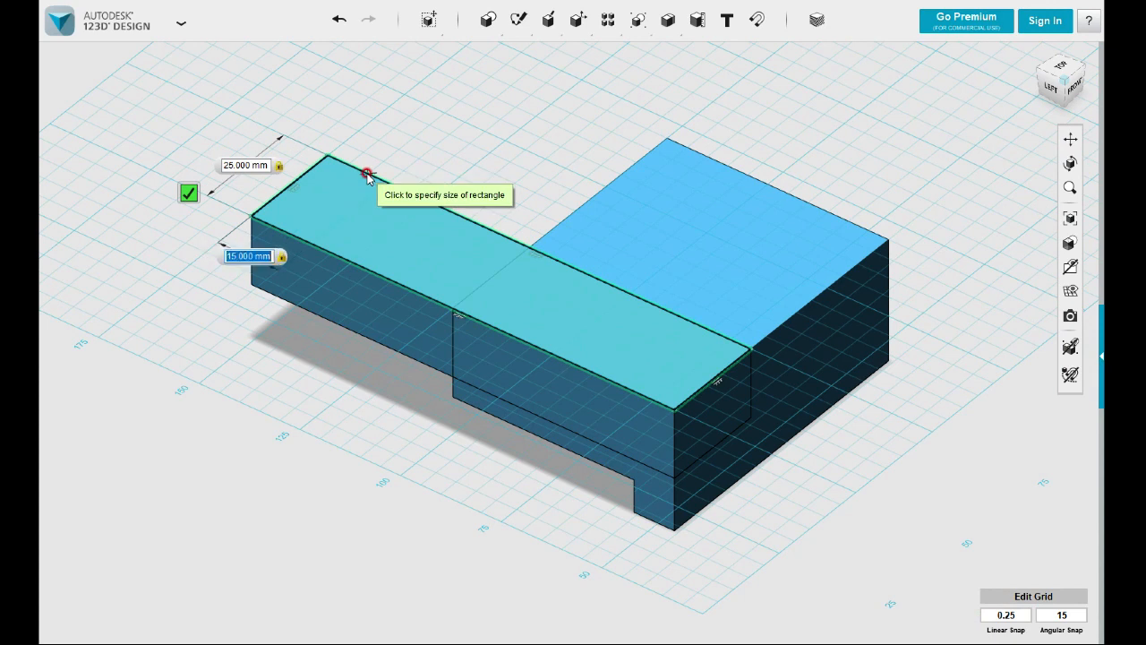
{"action": "key", "text": "Return"}
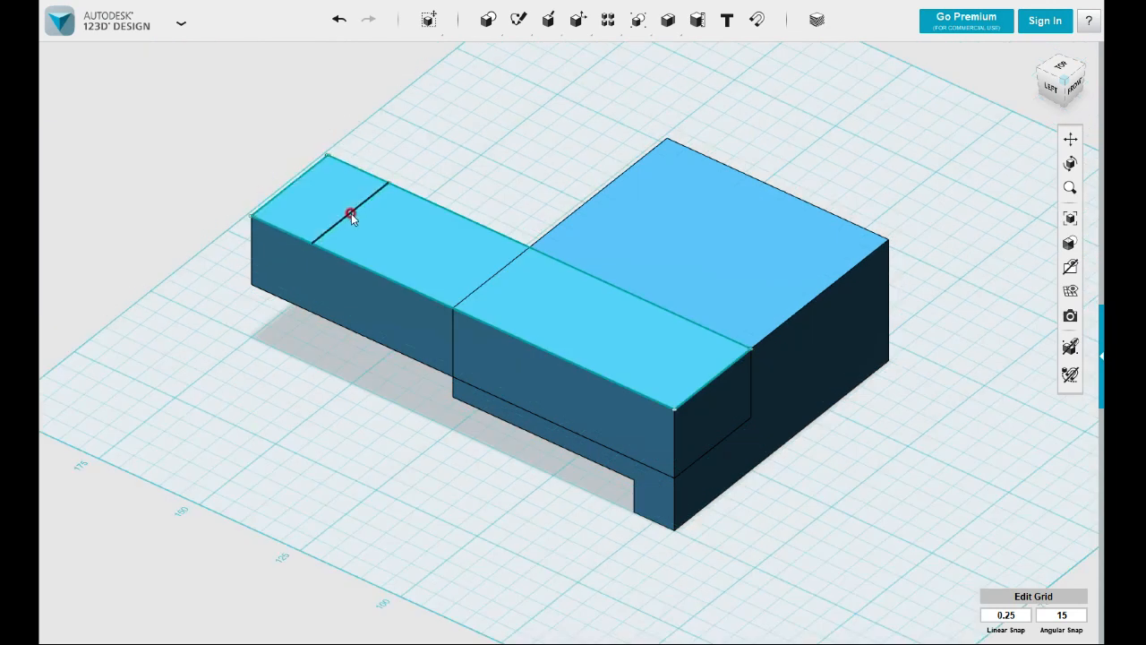
Extrude the 15 by 25 mm end rectangle upward 30 mm to form a post on the bar
{"action": "left_click", "coordinate": [383, 306]}
{"action": "mouse_move", "coordinate": [409, 362]}
{"action": "left_click", "coordinate": [484, 362]}
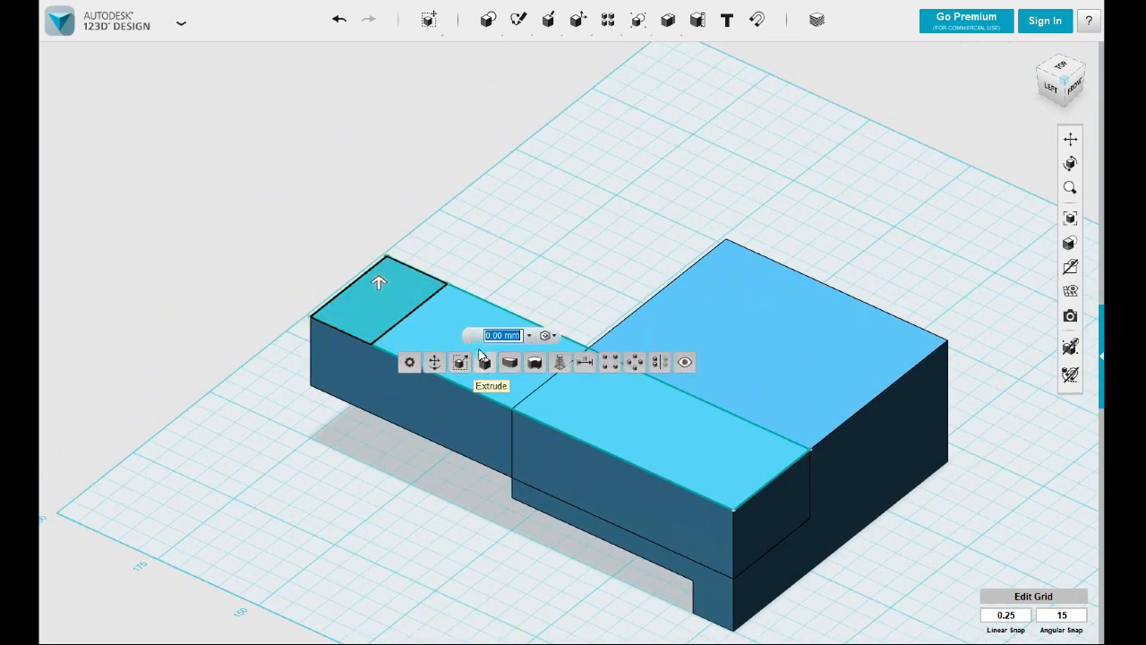
{"action": "left_click_drag", "start_coordinate": [381, 281], "coordinate": [379, 219]}
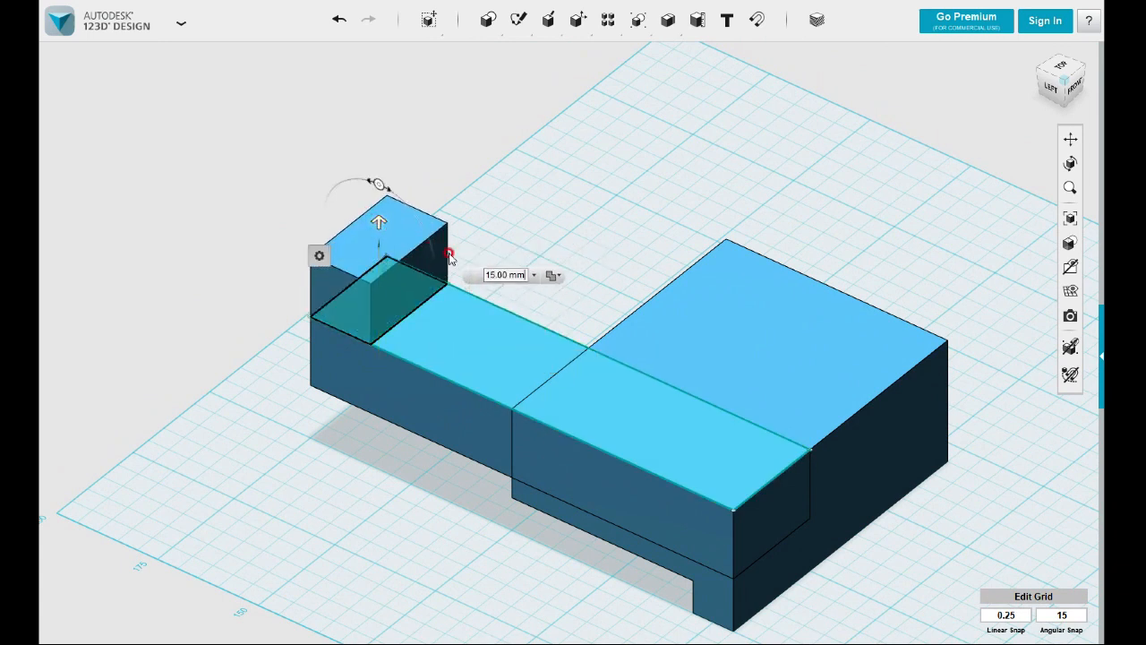
{"action": "double_click", "coordinate": [504, 274]}
{"action": "type", "text": "3"}
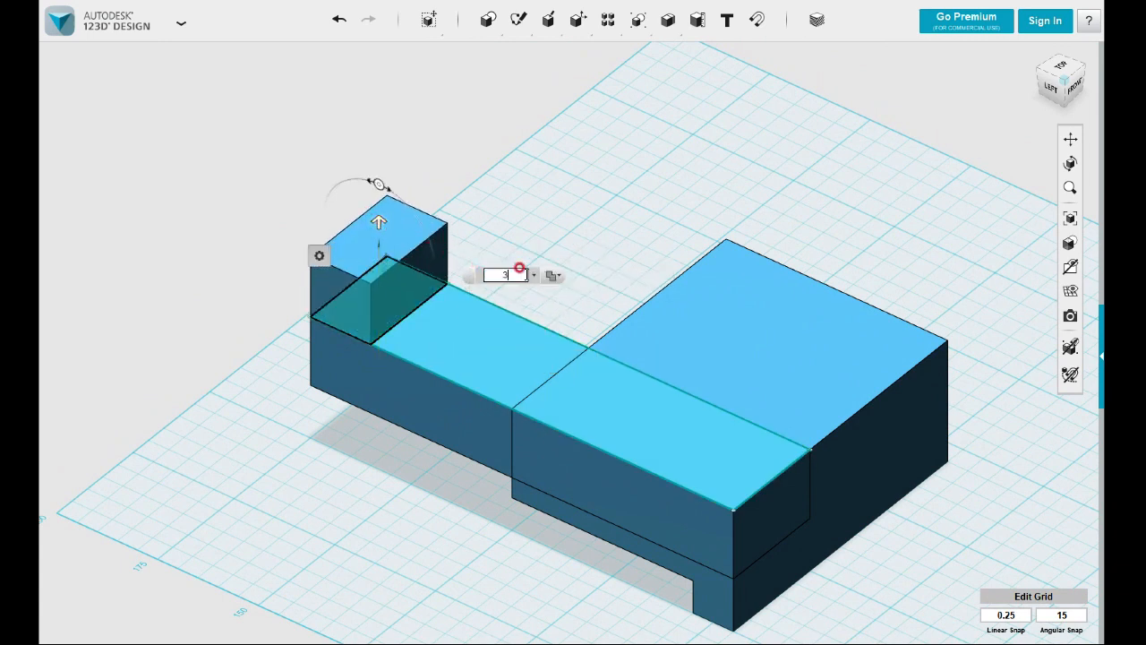
{"action": "type", "text": "0"}
{"action": "key", "text": "Return"}
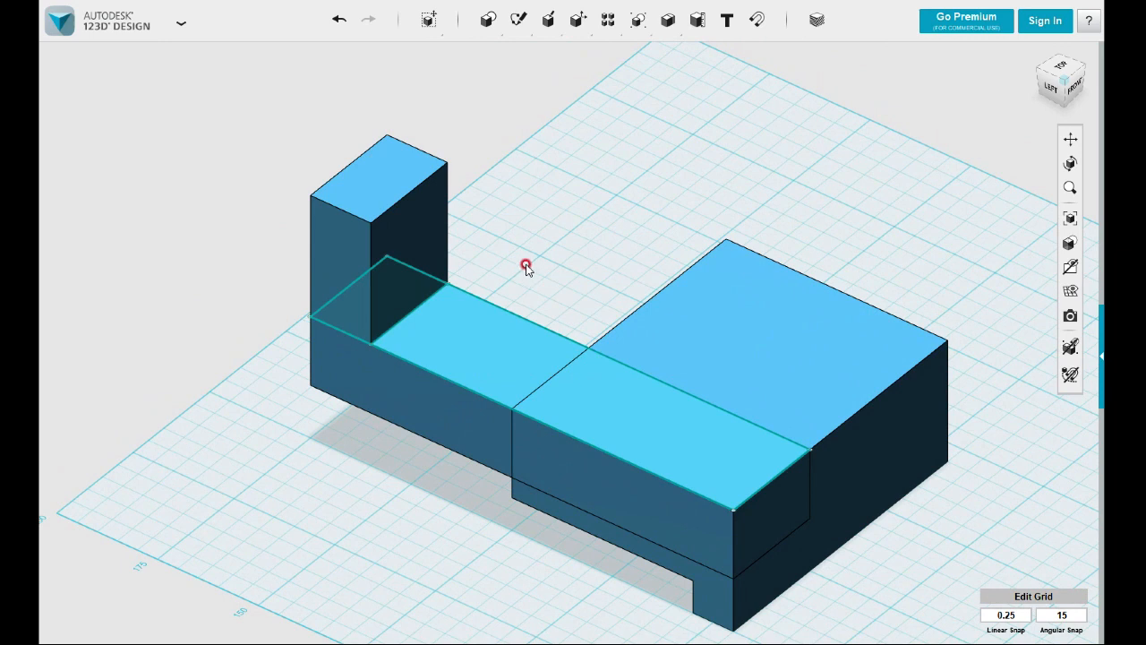
{"action": "middle_click_drag", "start_coordinate": [537, 244], "coordinate": [545, 304]}
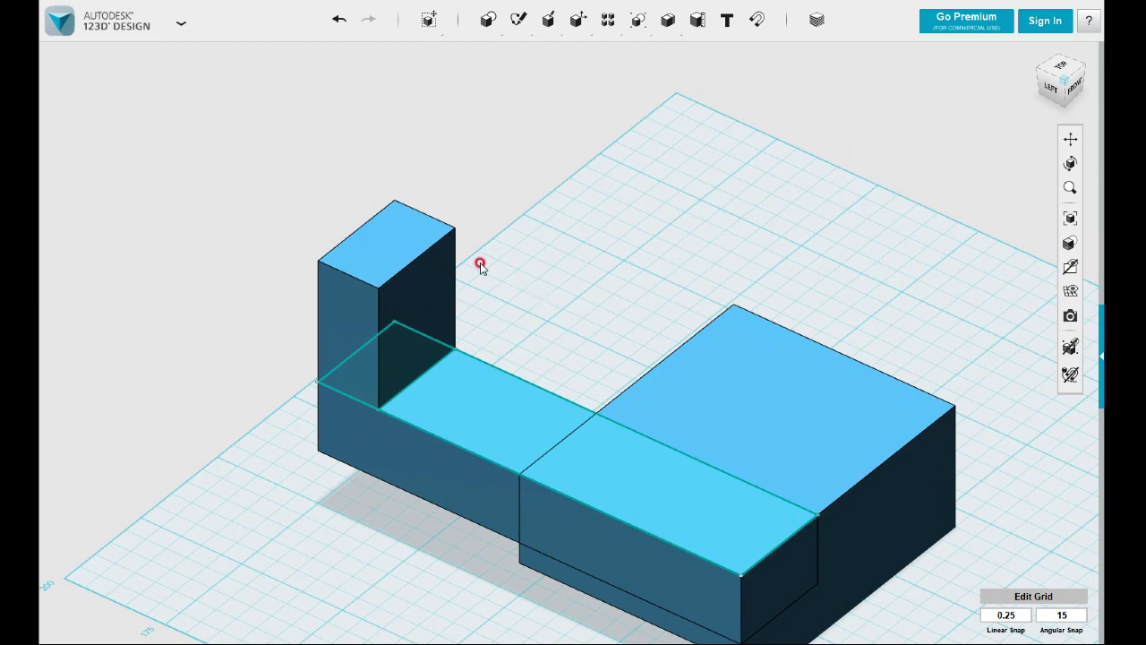
Sketch a 12.5 by 15 mm rectangle on the post's top face from its outer left corner, covering the left half
{"action": "scroll", "coordinate": [453, 236], "scroll_direction": "up", "scroll_amount": 3}
{"action": "middle_click_drag", "start_coordinate": [463, 228], "coordinate": [520, 187]}
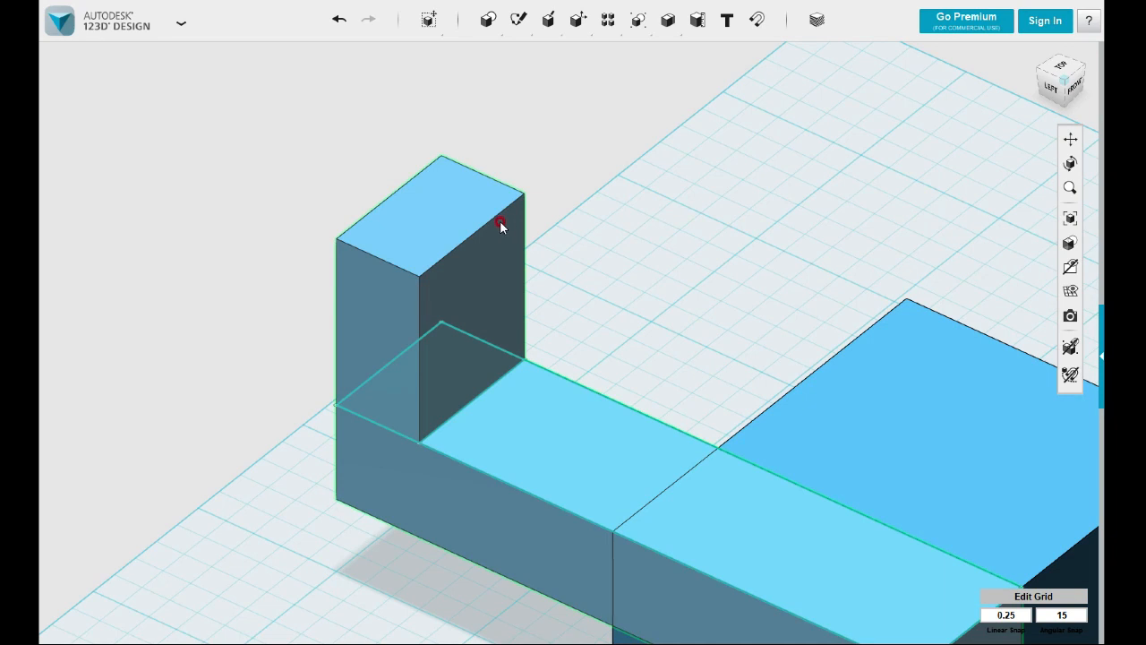
{"action": "mouse_move", "coordinate": [517, 40]}
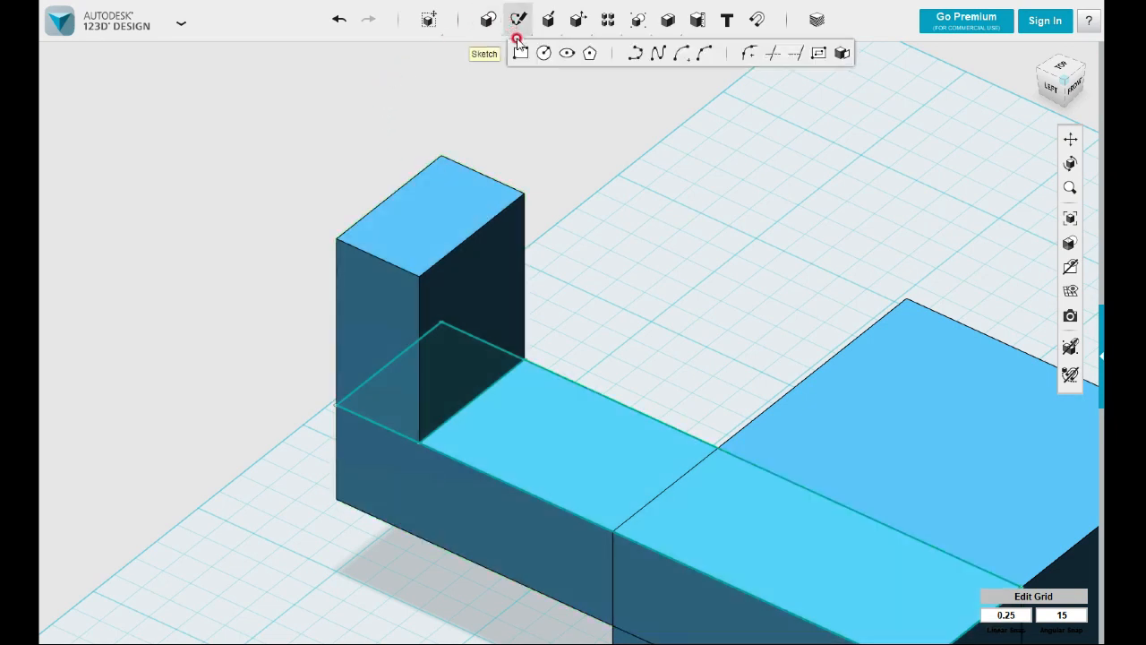
{"action": "left_click", "coordinate": [520, 51]}
{"action": "left_click", "coordinate": [375, 243]}
{"action": "left_click", "coordinate": [336, 239]}
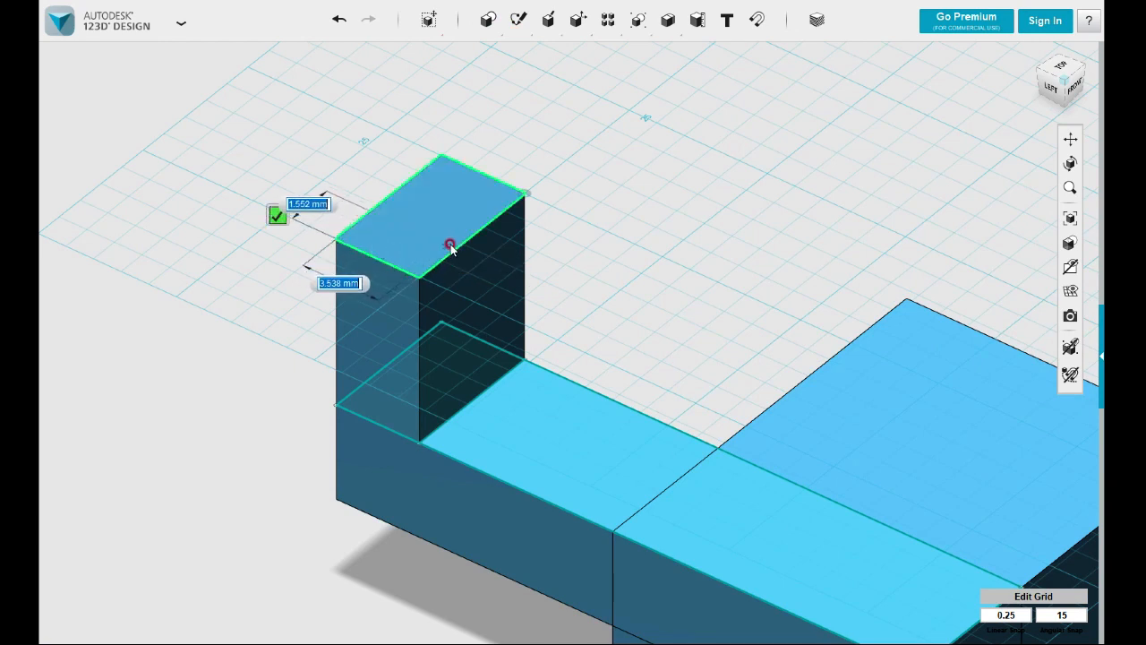
{"action": "type", "text": "12.5"}
{"action": "key", "text": "Tab"}
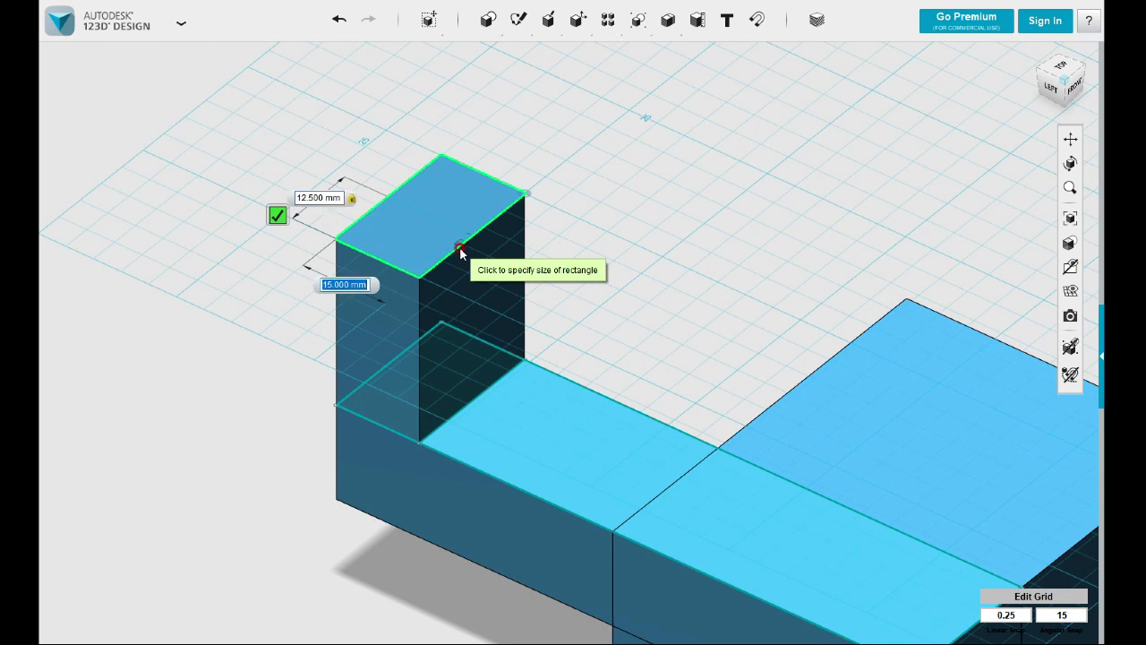
{"action": "key", "text": "Return"}
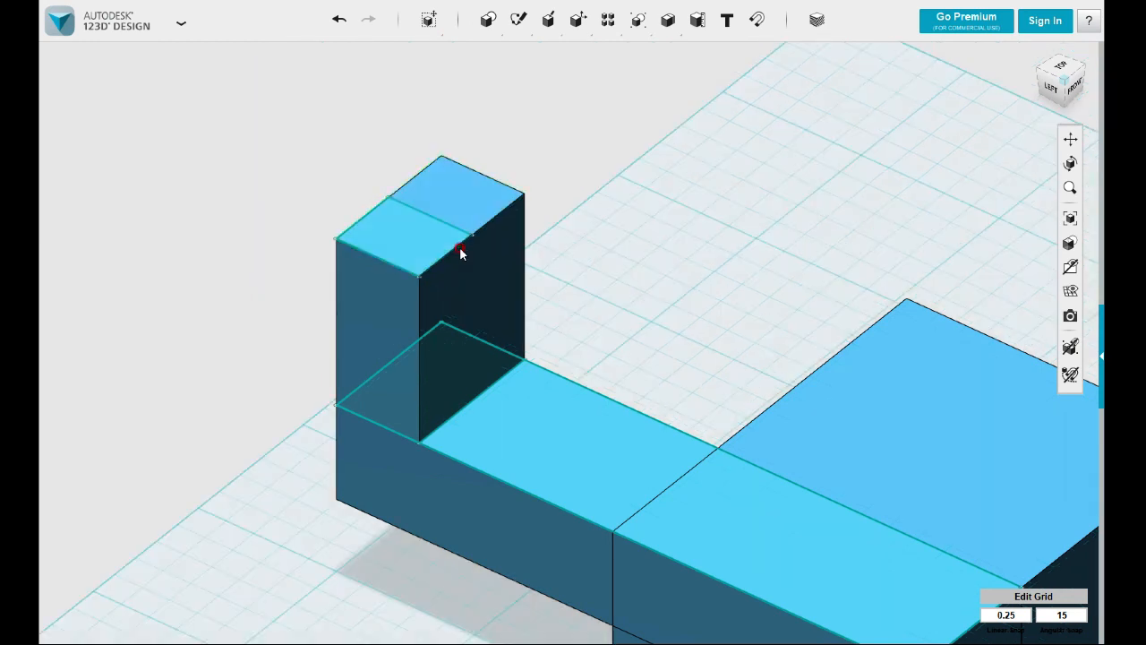
Sketch a second rectangle in the same sketch covering the remaining right half of the post's top face
{"action": "mouse_move", "coordinate": [518, 20]}
{"action": "left_click", "coordinate": [521, 53]}
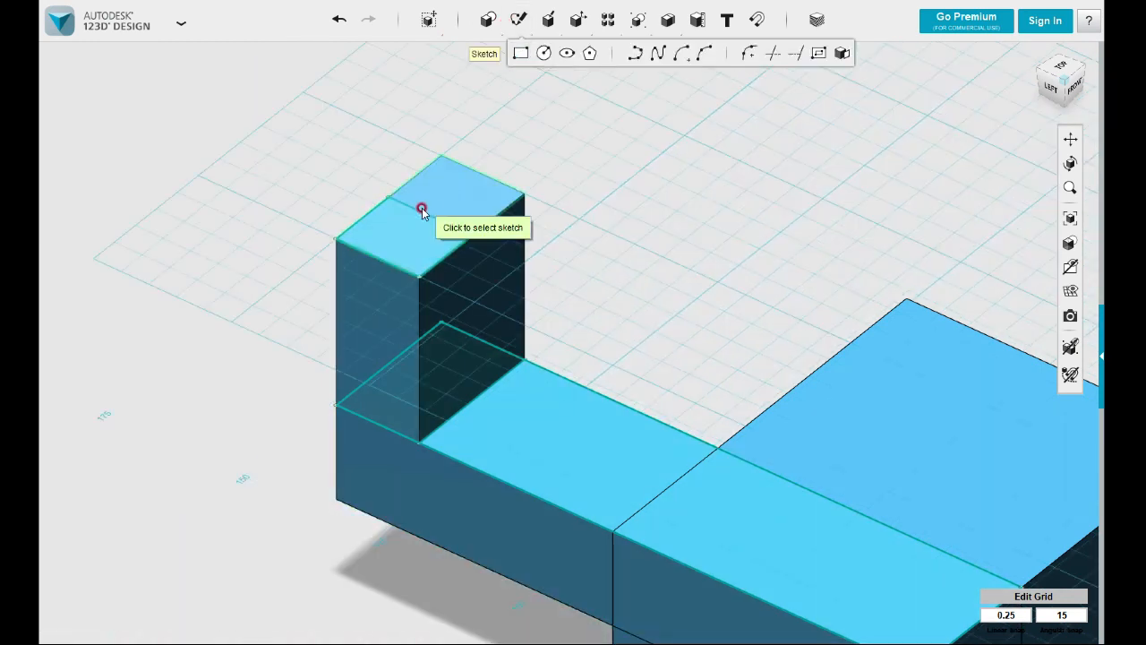
{"action": "left_click", "coordinate": [422, 209]}
{"action": "left_click", "coordinate": [391, 194]}
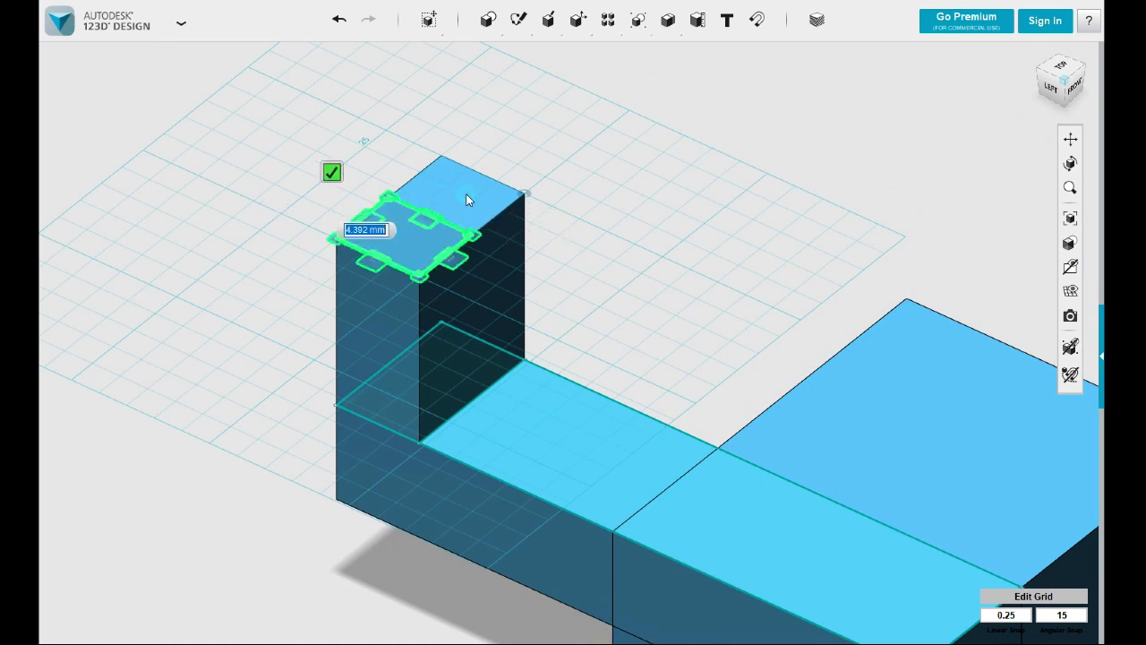
{"action": "key", "text": "Tab"}
{"action": "key", "text": "Tab"}
{"action": "left_click", "coordinate": [524, 194]}
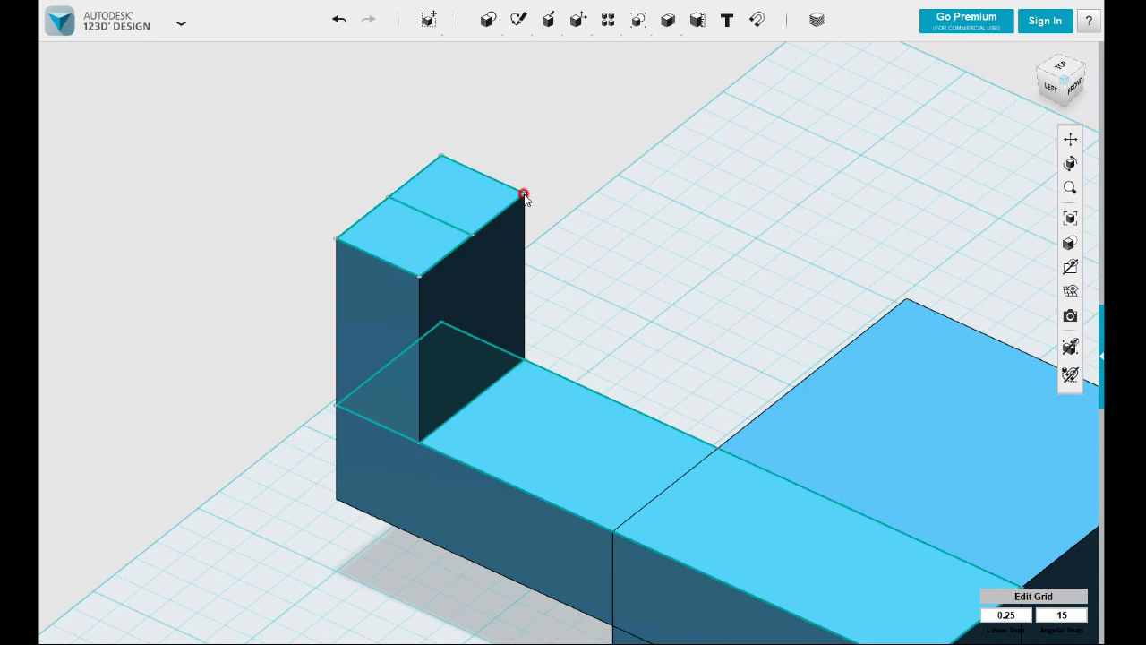
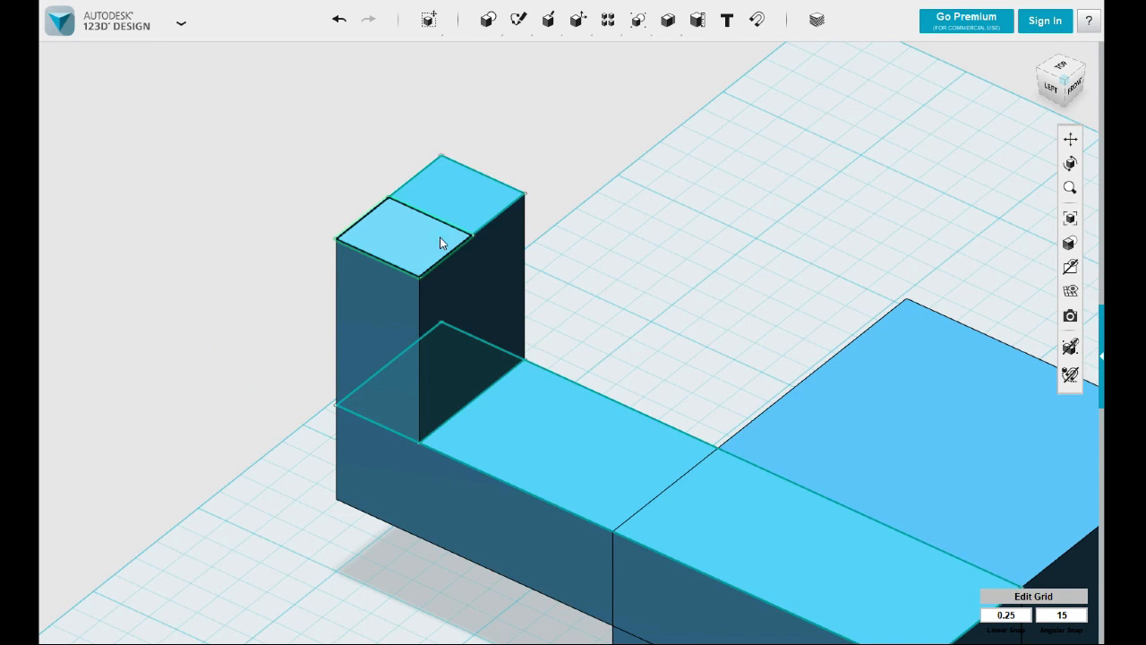
Sketch a 23 by 40 mm rectangle from the midpoint of the post's top front edge, extending left and rearward
{"action": "left_click", "coordinate": [440, 236]}
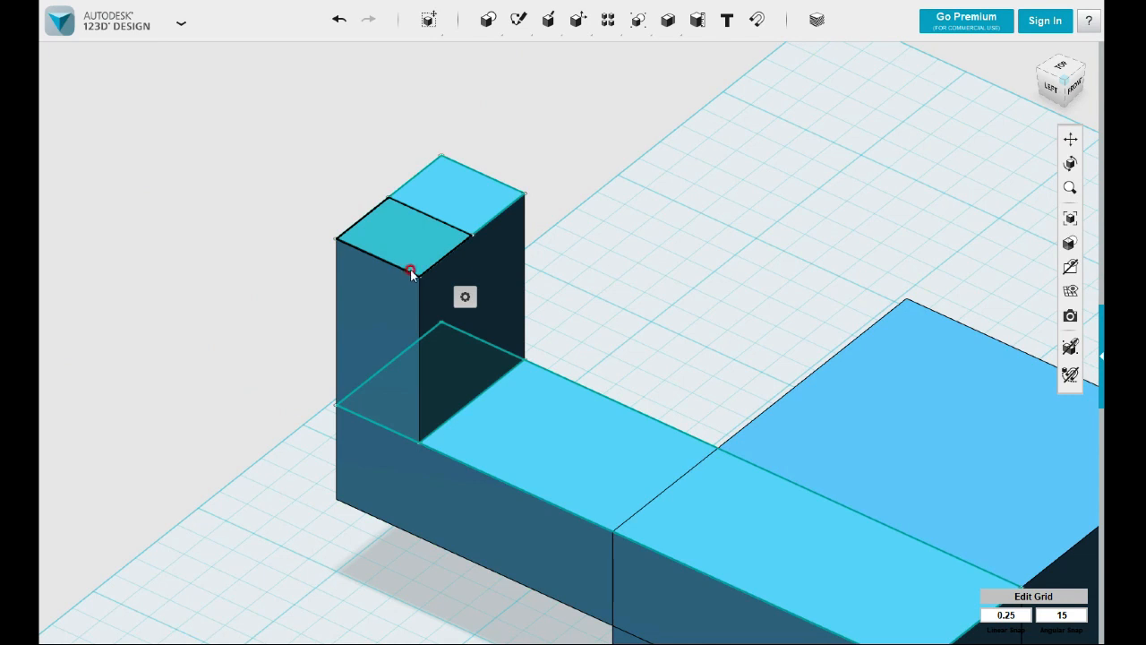
{"action": "mouse_move", "coordinate": [519, 20]}
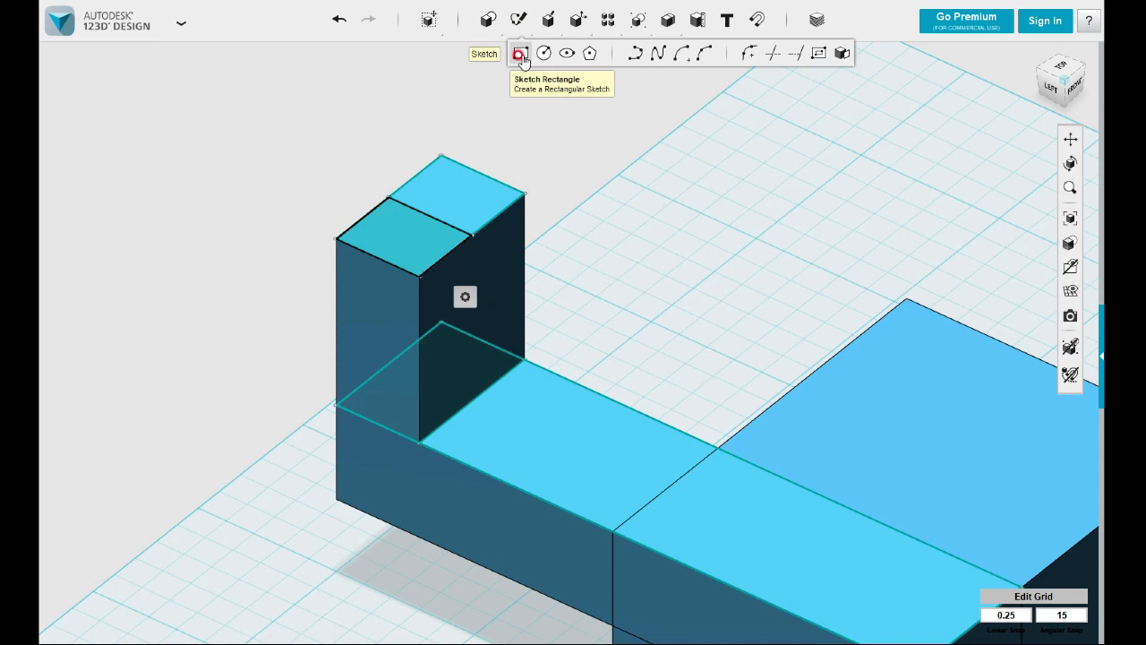
{"action": "left_click", "coordinate": [521, 55]}
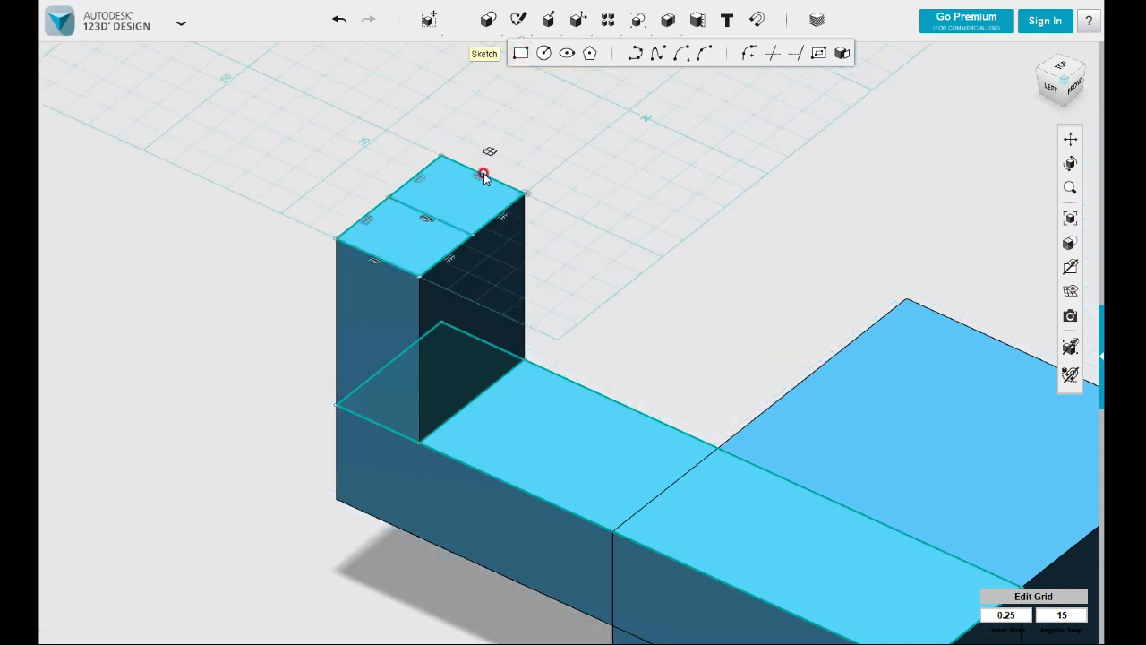
{"action": "left_click", "coordinate": [467, 238]}
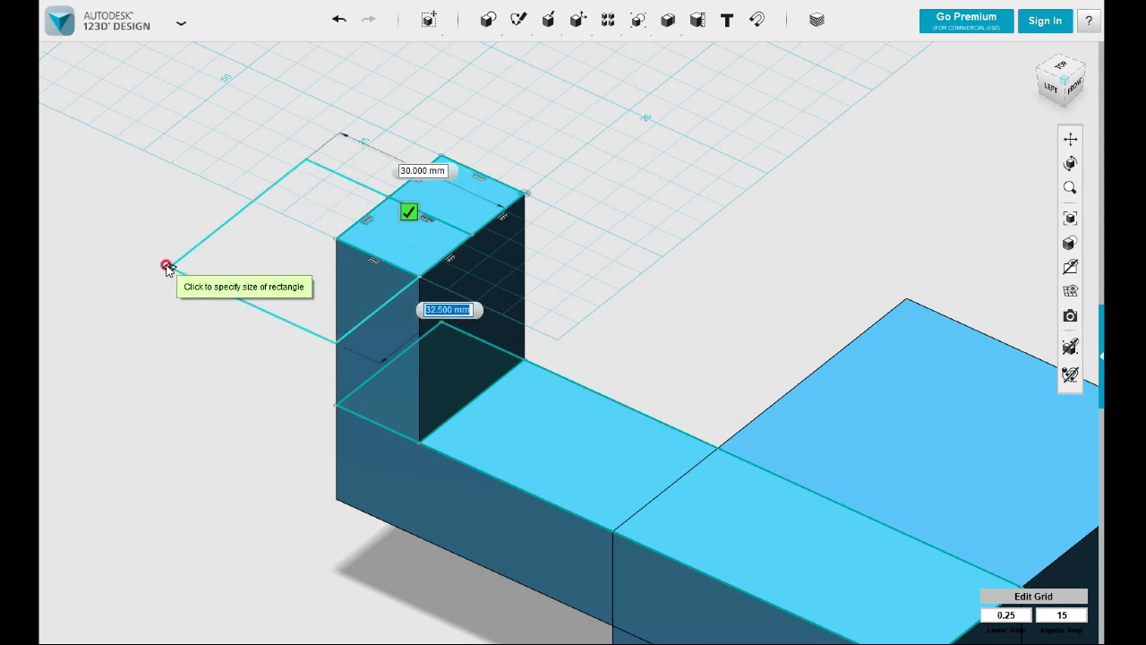
{"action": "type", "text": "23"}
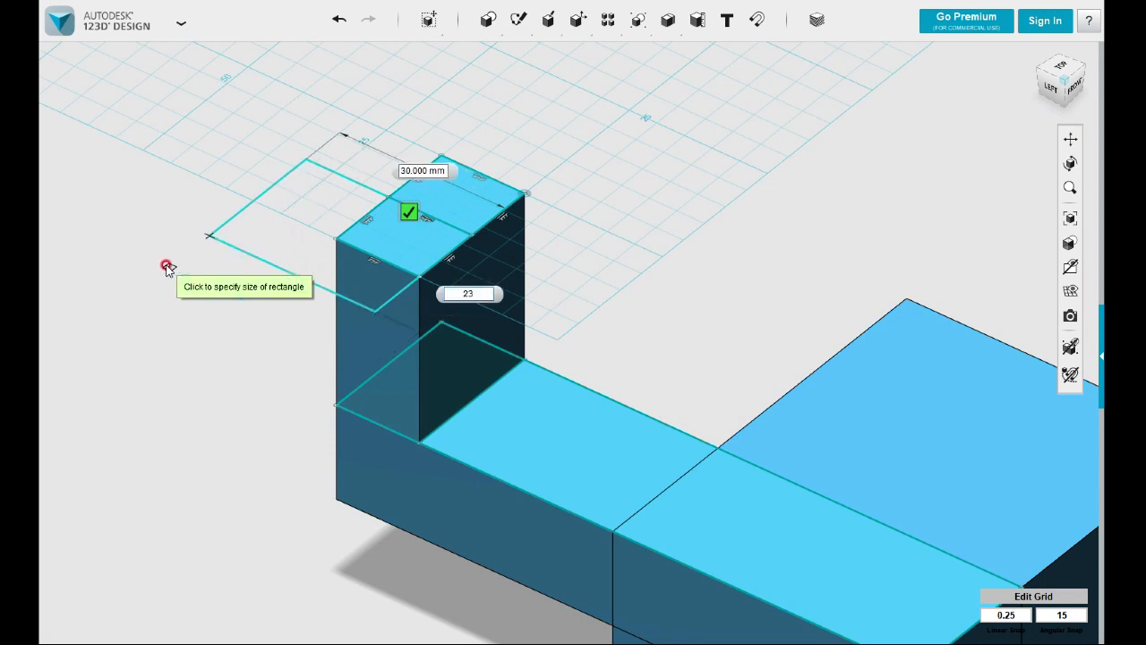
{"action": "key", "text": "Tab"}
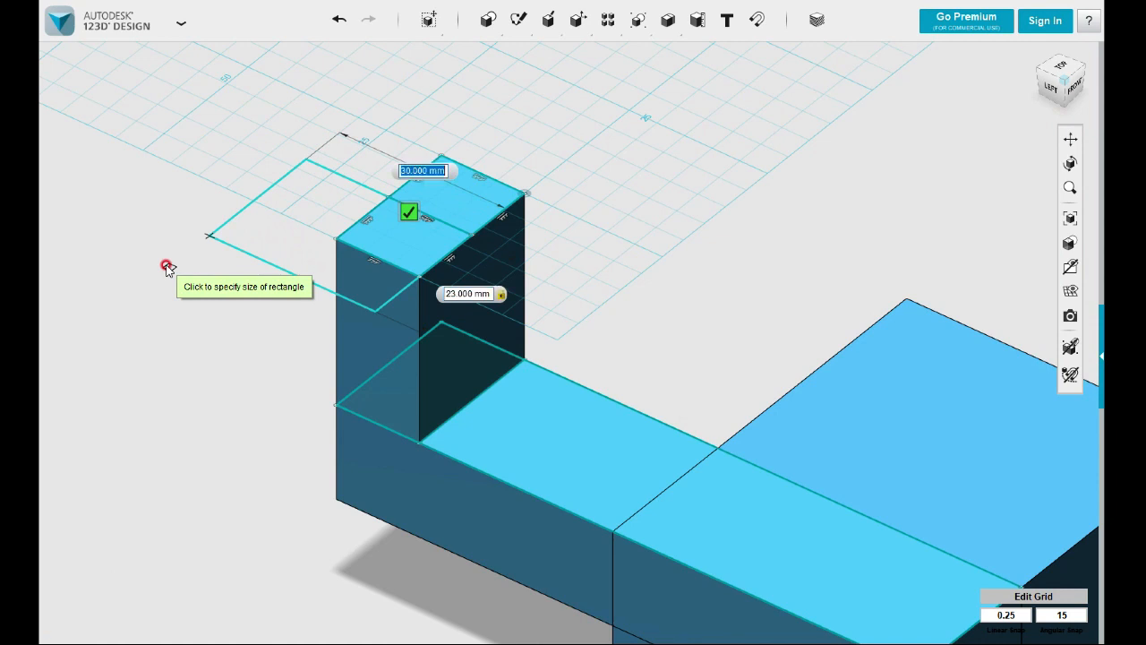
{"action": "type", "text": "40"}
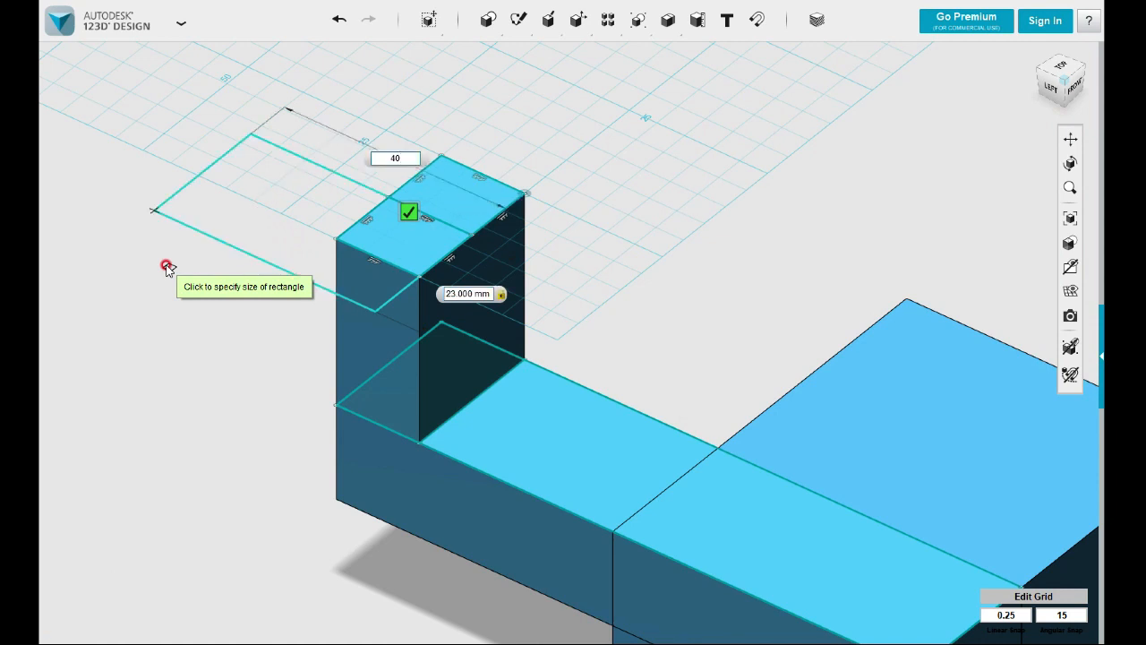
{"action": "key", "text": "Return"}
Sketch a matching 23 by 40 mm rectangle from the same edge midpoint, extending right and rearward
{"action": "mouse_move", "coordinate": [481, 27]}
{"action": "mouse_move", "coordinate": [518, 20]}
{"action": "left_click", "coordinate": [520, 55]}
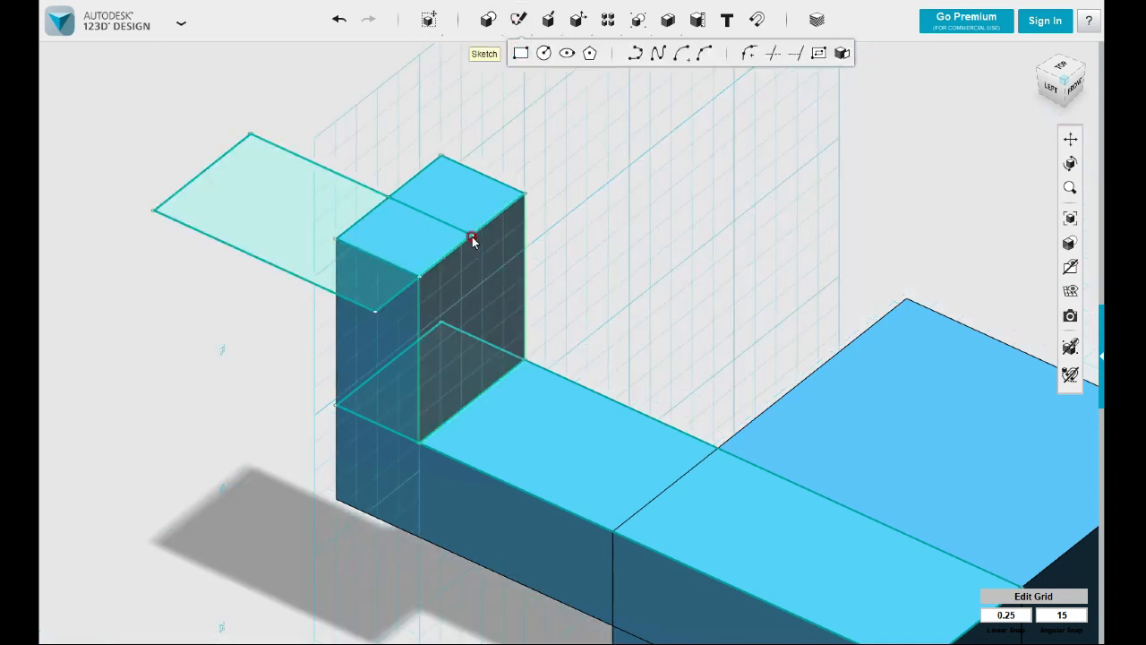
{"action": "left_click", "coordinate": [470, 222]}
{"action": "left_click", "coordinate": [471, 235]}
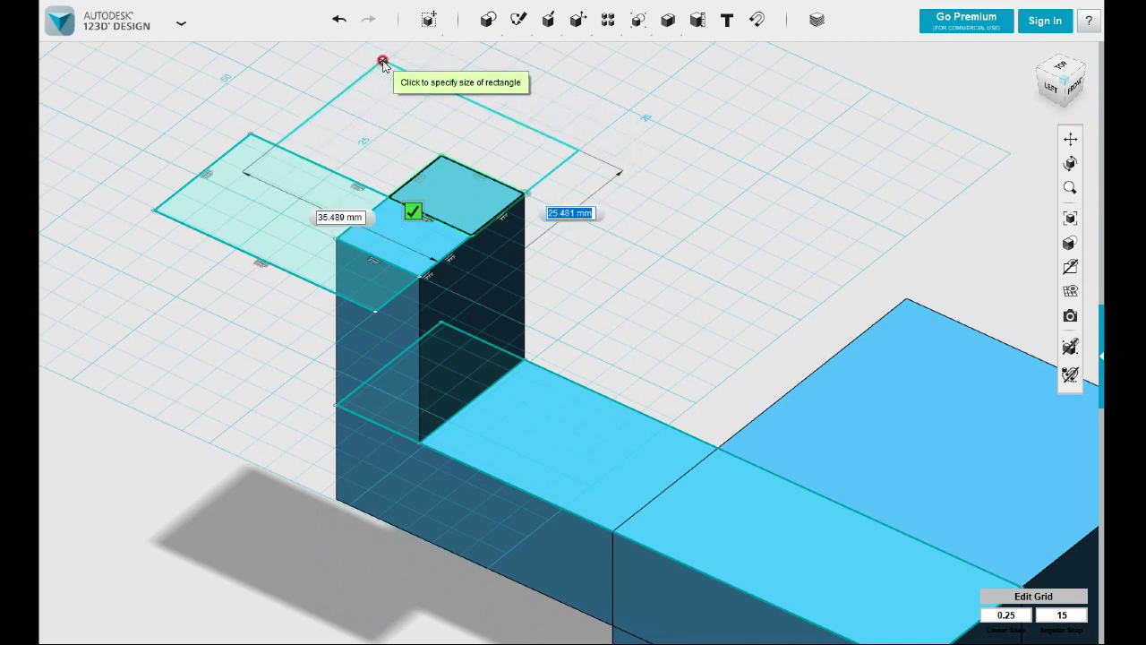
{"action": "key", "text": "Tab"}
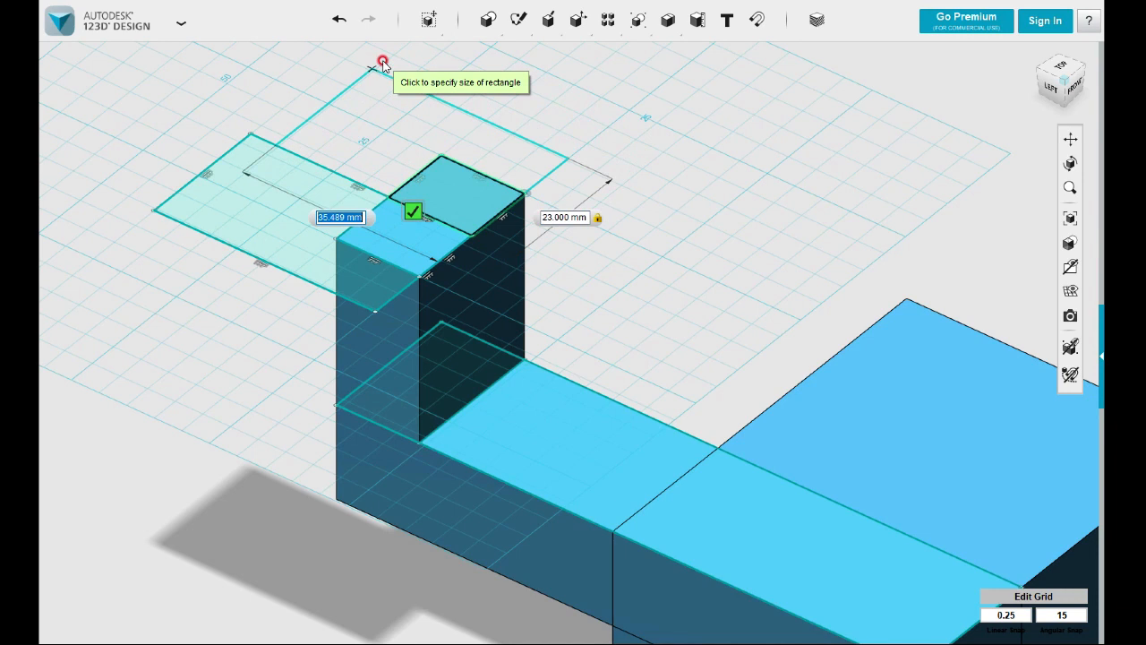
{"action": "key", "text": "Tab"}
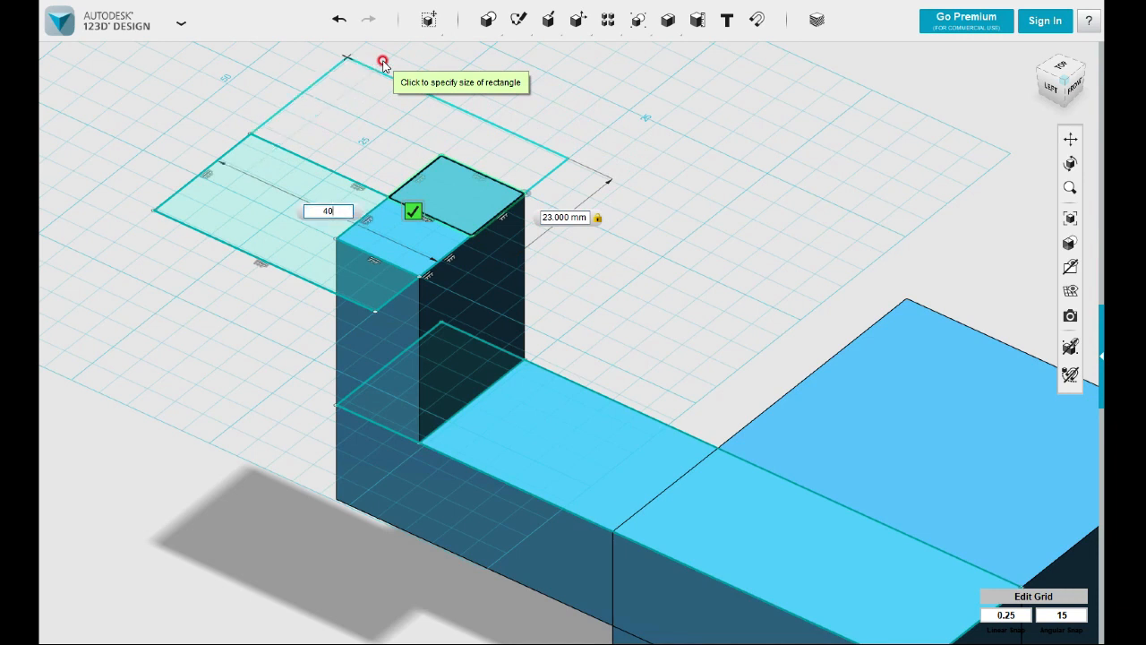
{"action": "key", "text": "Return"}
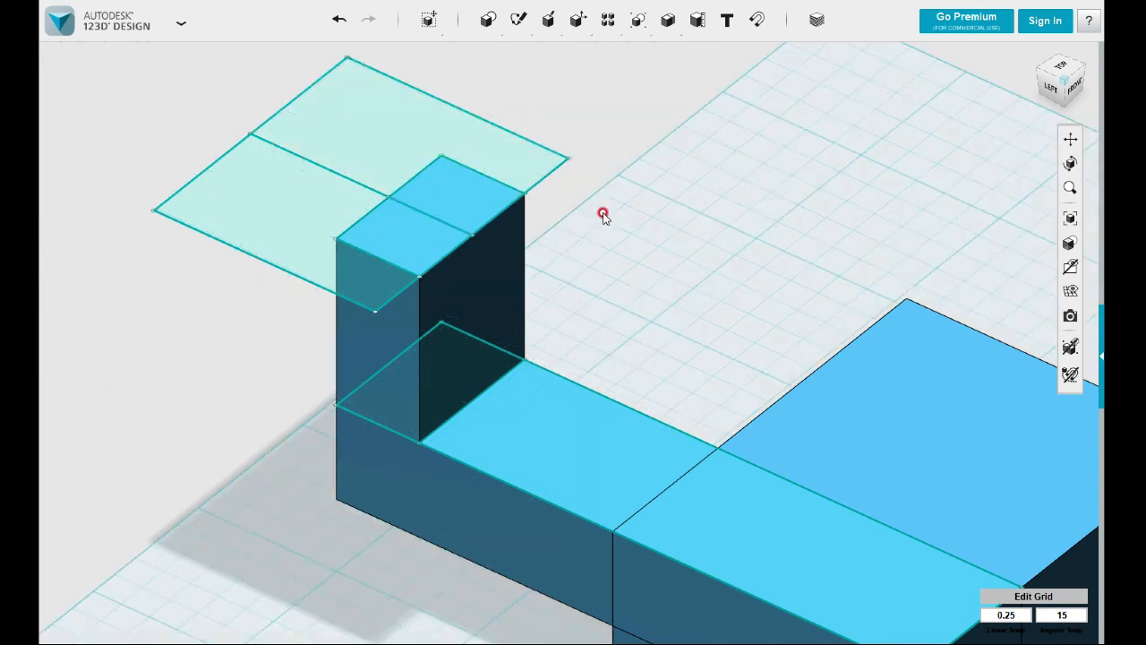
Extrude all the rectangle profiles on top of the post upward 25 mm to form a head block
{"action": "left_click", "coordinate": [392, 139]}
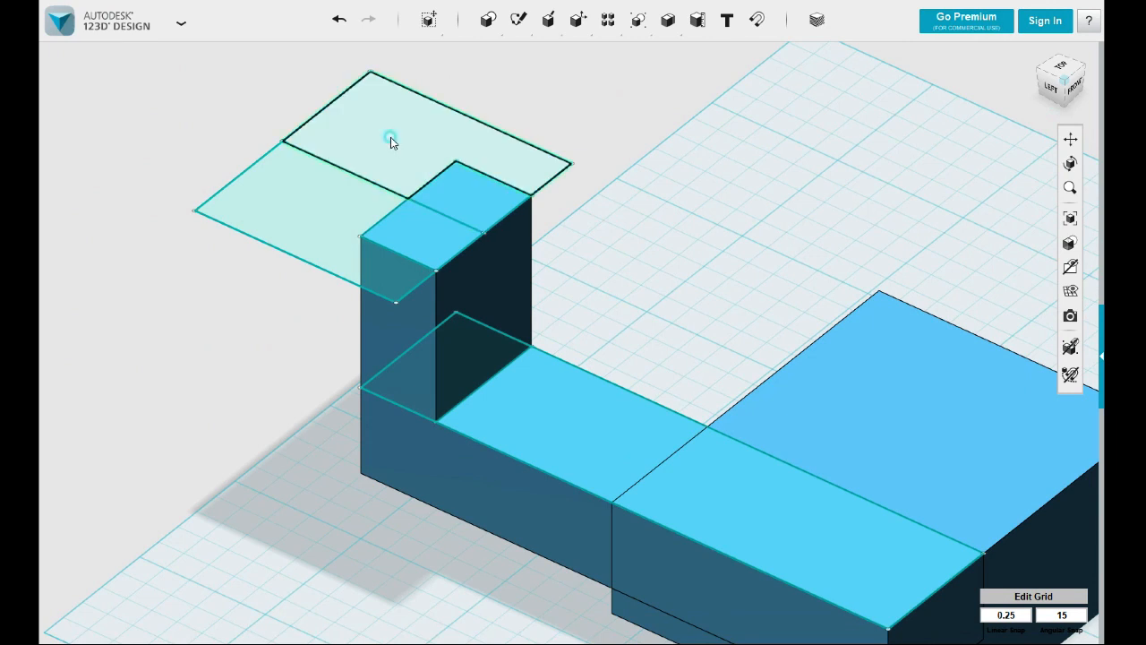
{"action": "left_click", "coordinate": [446, 194], "text": "shift"}
{"action": "left_click", "coordinate": [361, 213], "text": "shift"}
{"action": "left_click", "coordinate": [407, 242], "text": "shift"}
{"action": "left_click", "coordinate": [507, 294]}
{"action": "left_click_drag", "start_coordinate": [430, 218], "coordinate": [407, 144]}
{"action": "left_click", "coordinate": [455, 216]}
{"action": "middle_click_drag", "start_coordinate": [593, 281], "coordinate": [450, 333]}
{"action": "type", "text": "25"}
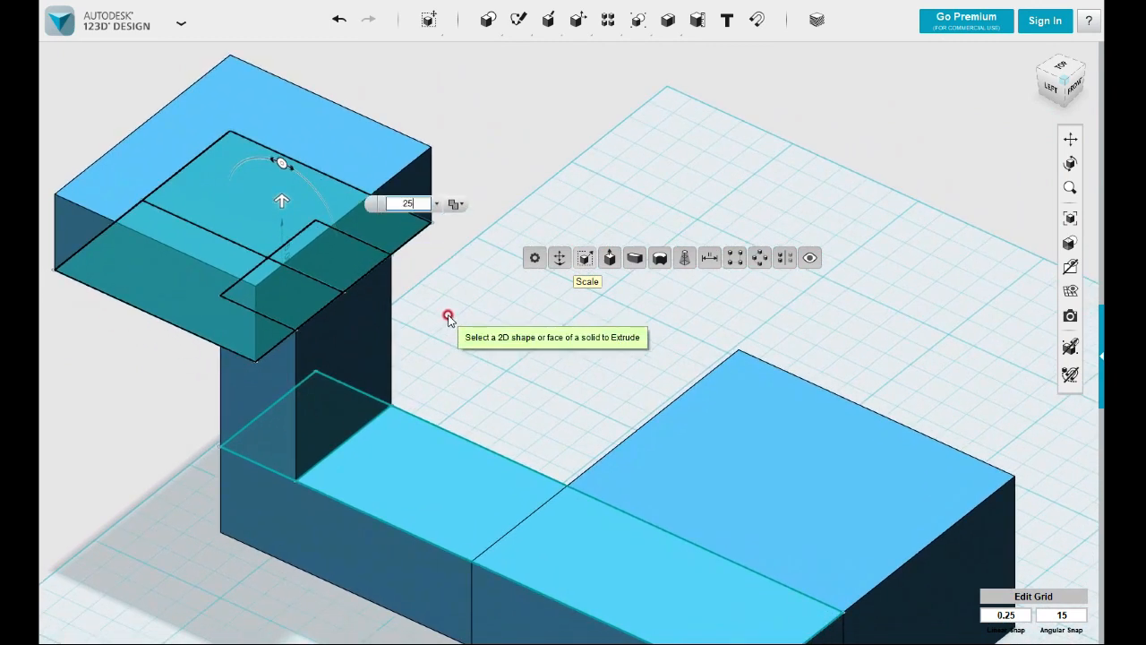
{"action": "key", "text": "Return"}
Try to sketch a narrow rectangle along the left edge of the head block's top face, and undo it
{"action": "right_click_drag", "start_coordinate": [506, 311], "coordinate": [683, 289]}
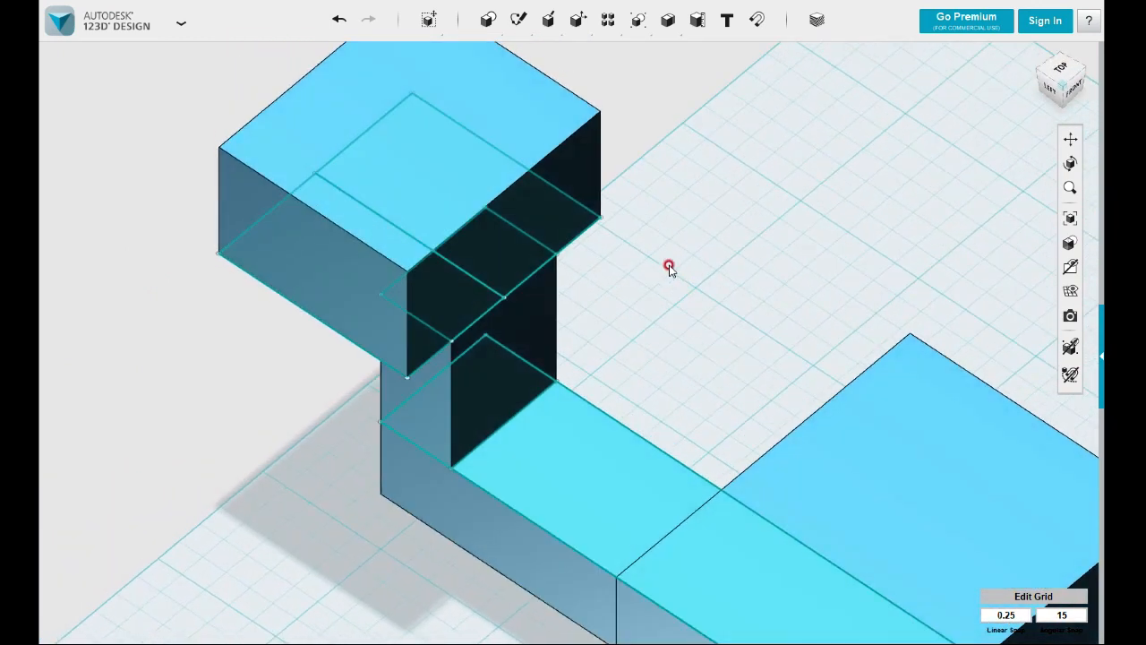
{"action": "middle_click_drag", "start_coordinate": [665, 260], "coordinate": [688, 304]}
{"action": "mouse_move", "coordinate": [637, 275]}
{"action": "right_mouse_down"}
{"action": "mouse_move", "coordinate": [650, 315]}
{"action": "mouse_move", "coordinate": [627, 255]}
{"action": "right_mouse_up"}
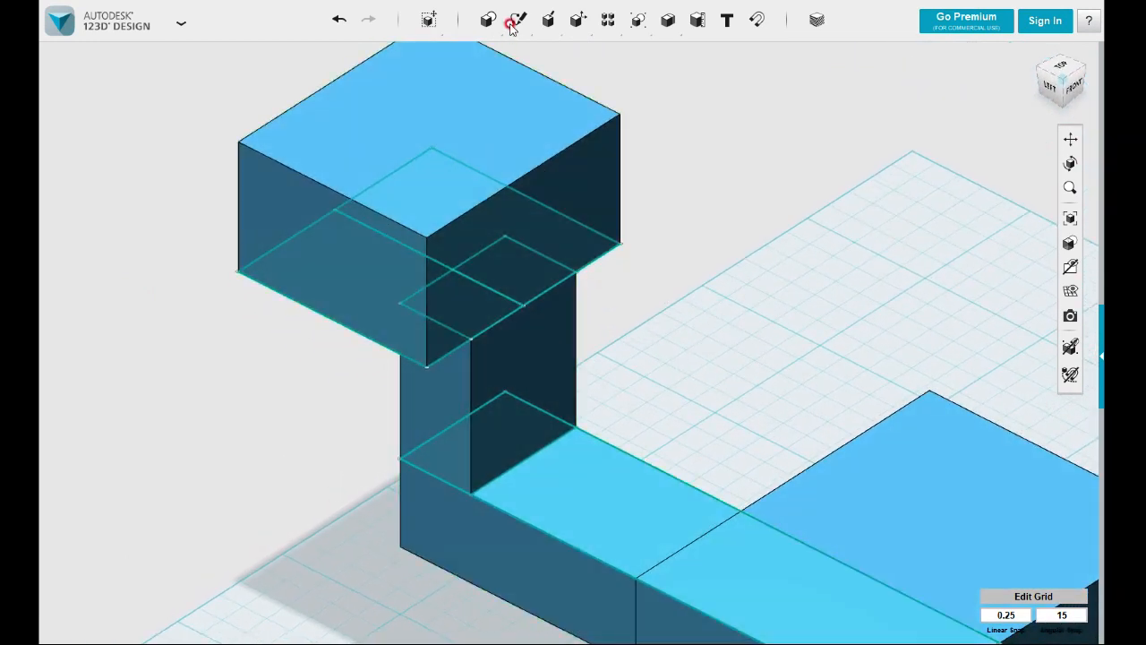
{"action": "mouse_move", "coordinate": [515, 27]}
{"action": "left_click", "coordinate": [517, 49]}
{"action": "left_click", "coordinate": [246, 148]}
{"action": "left_click", "coordinate": [244, 144]}
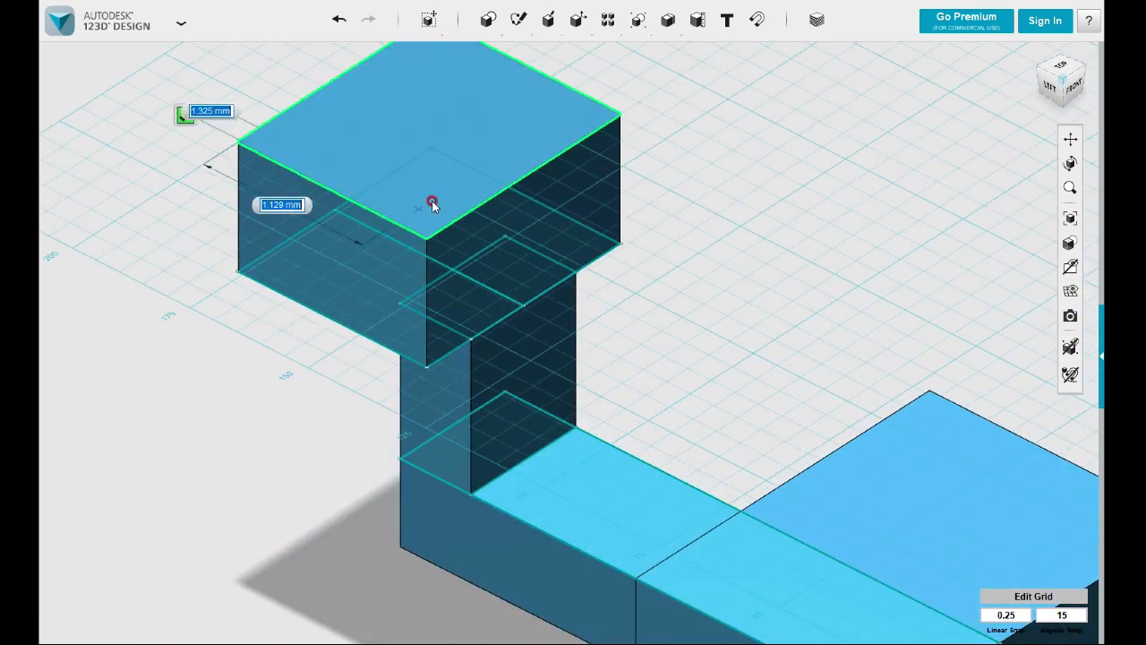
{"action": "left_click", "coordinate": [479, 204]}
{"action": "mouse_move", "coordinate": [660, 95]}
{"action": "right_mouse_down"}
{"action": "mouse_move", "coordinate": [602, 231]}
{"action": "mouse_move", "coordinate": [565, 259]}
{"action": "right_mouse_up"}
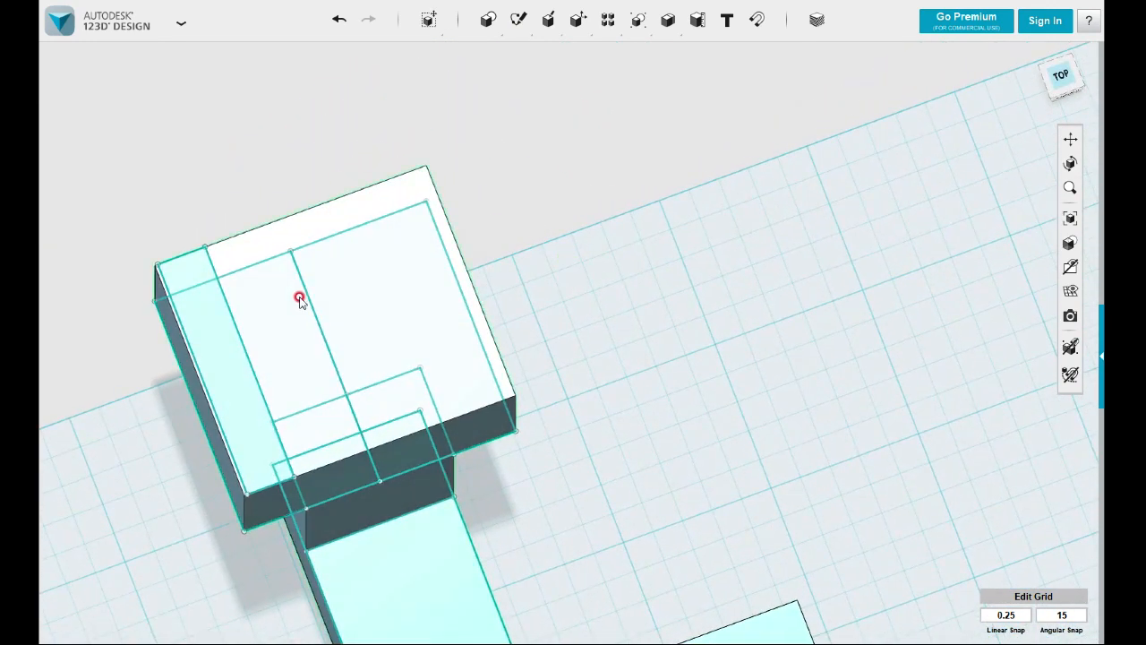
{"action": "scroll", "coordinate": [201, 267], "scroll_direction": "up", "scroll_amount": 2}
{"action": "middle_click_drag", "start_coordinate": [200, 267], "coordinate": [469, 256]}
{"action": "scroll", "coordinate": [525, 274], "scroll_direction": "up", "scroll_amount": 2}
{"action": "key", "text": "ctrl+z"}
Project the head block's top face onto a sketch plane on that same face
{"action": "scroll", "coordinate": [567, 256], "scroll_direction": "down", "scroll_amount": 3}
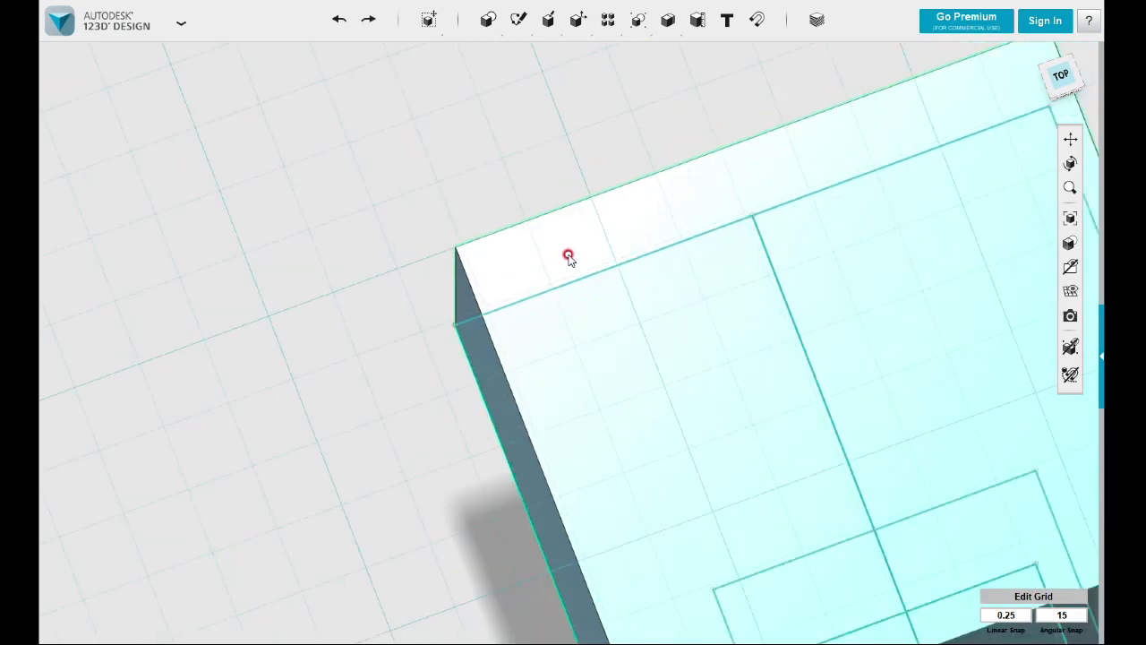
{"action": "middle_click_drag", "start_coordinate": [707, 253], "coordinate": [617, 256]}
{"action": "right_click_drag", "start_coordinate": [617, 257], "coordinate": [620, 224]}
{"action": "mouse_move", "coordinate": [539, 26]}
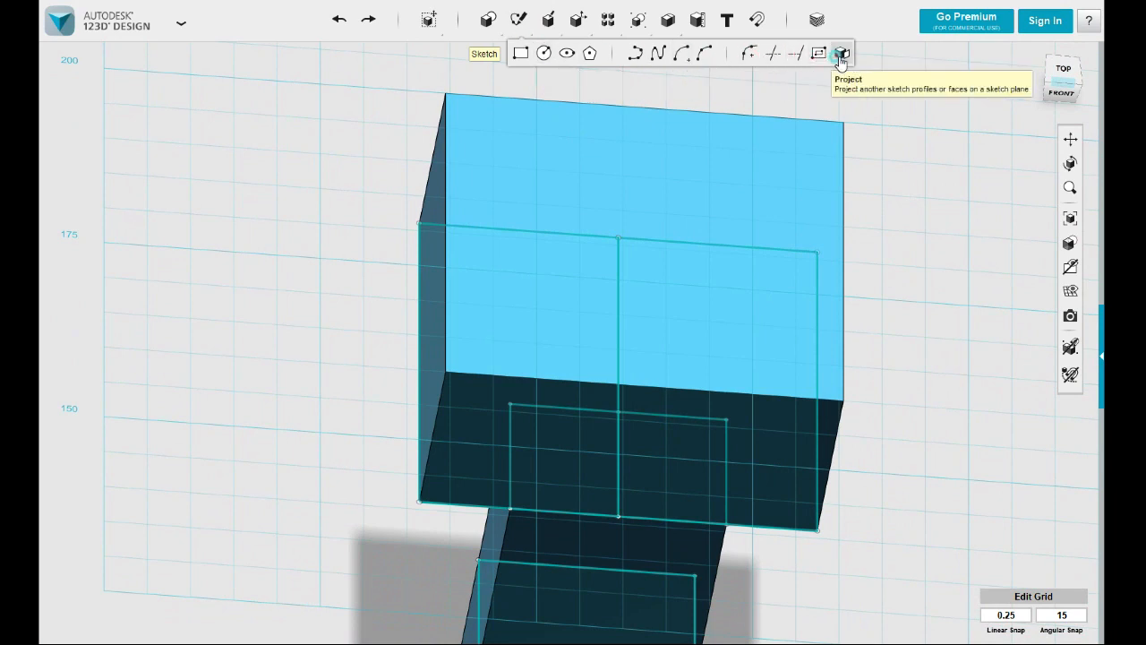
{"action": "left_click", "coordinate": [842, 53]}
{"action": "left_click", "coordinate": [664, 154]}
{"action": "left_click", "coordinate": [587, 116]}
Sketch an 8 by 40 mm rectangle along the left edge of the projected top face of the head block
{"action": "right_click_drag", "start_coordinate": [498, 195], "coordinate": [343, 297]}
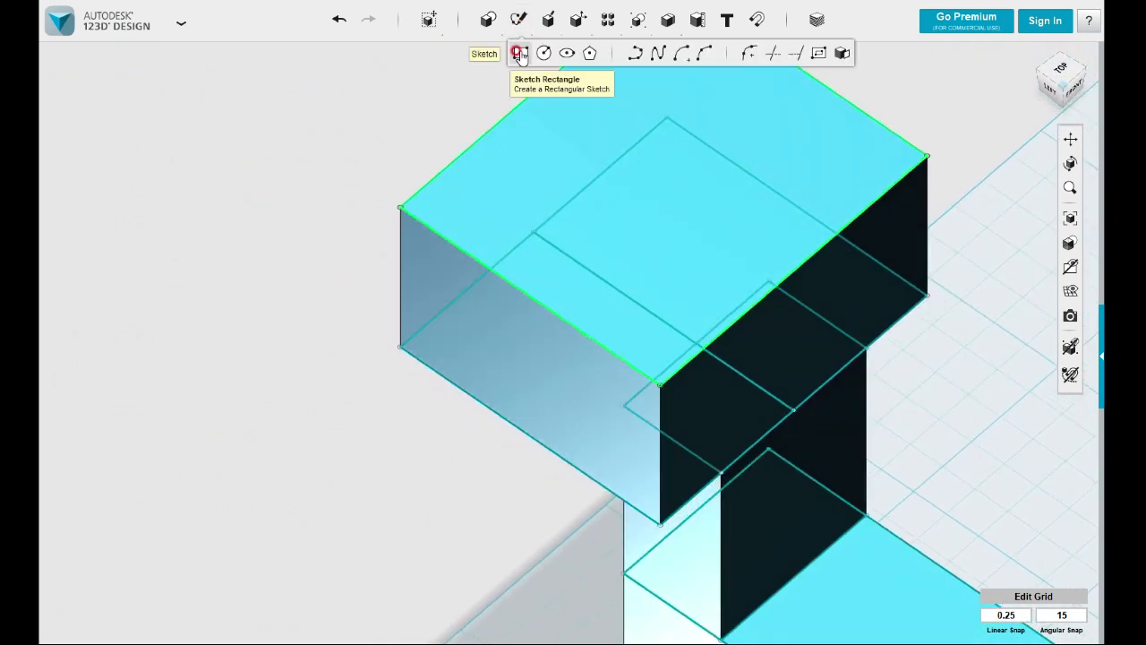
{"action": "left_click", "coordinate": [517, 51]}
{"action": "left_click", "coordinate": [408, 209]}
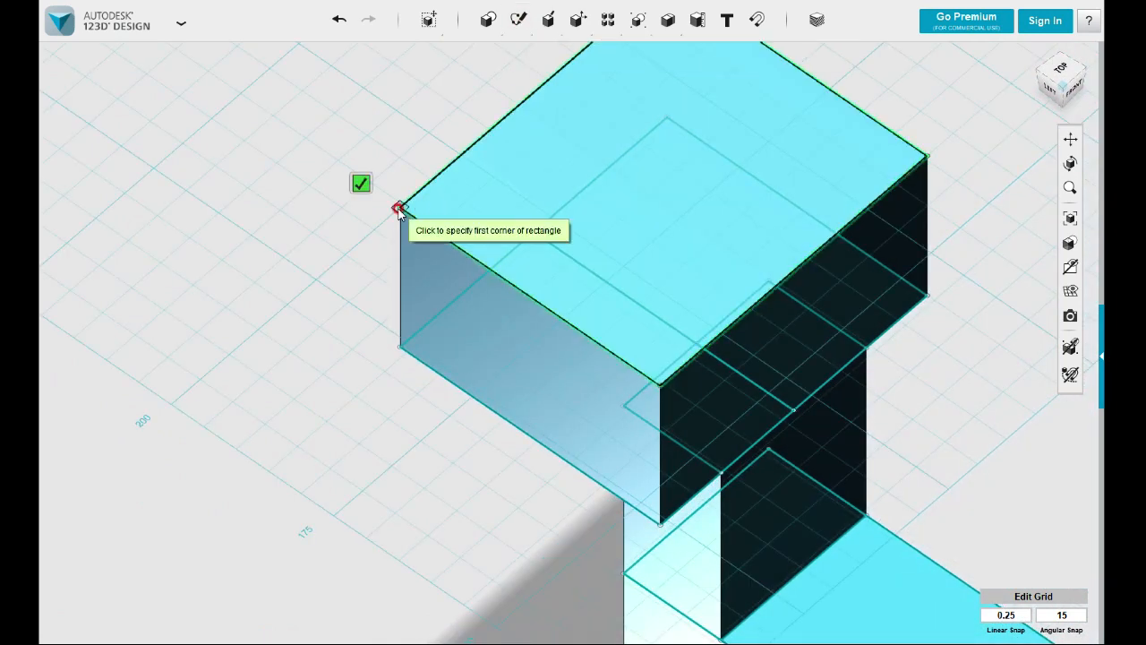
{"action": "left_click", "coordinate": [402, 209]}
{"action": "type", "text": "40"}
{"action": "key", "text": "Tab"}
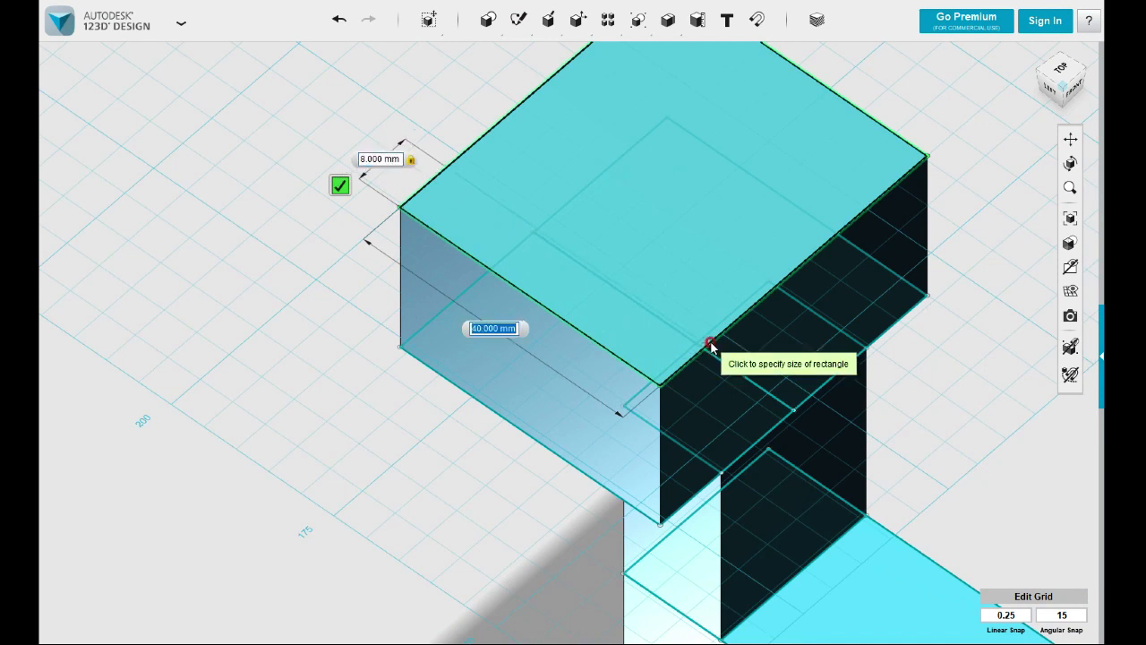
{"action": "key", "text": "Return"}
Sketch another 8 by 40 mm rectangle along the opposite, right edge of the head block's top face
{"action": "middle_click_drag", "start_coordinate": [827, 344], "coordinate": [625, 478]}
{"action": "mouse_move", "coordinate": [519, 20]}
{"action": "left_click", "coordinate": [514, 51]}
{"action": "left_click", "coordinate": [469, 111]}
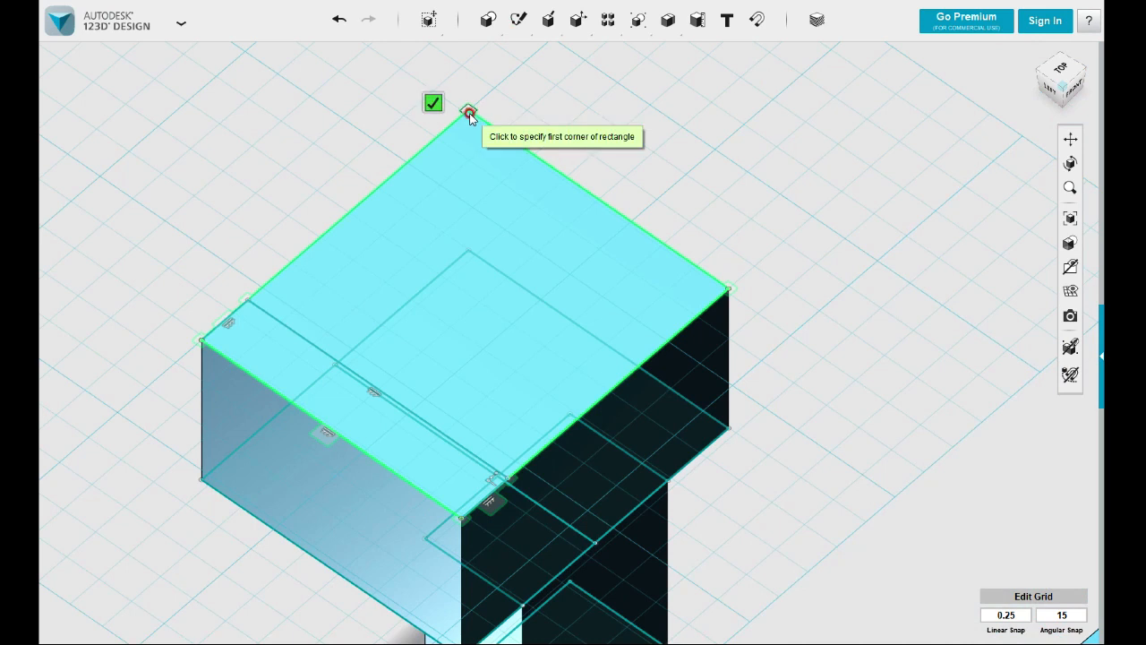
{"action": "left_click", "coordinate": [468, 111]}
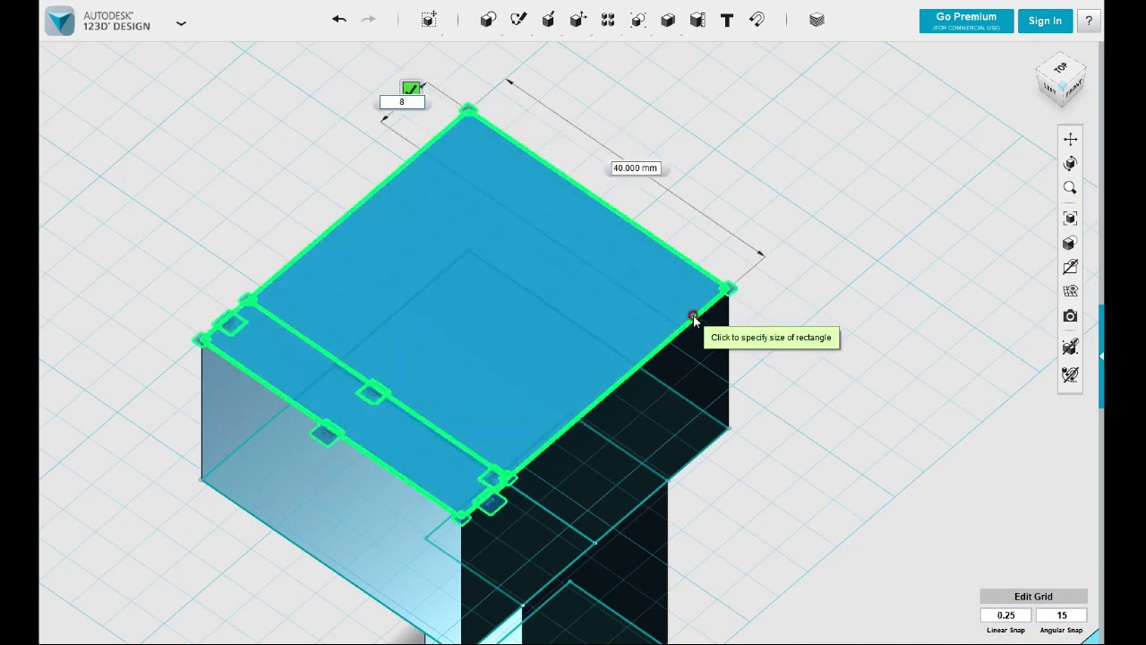
{"action": "type", "text": "8"}
{"action": "key", "text": "Tab"}
{"action": "key", "text": "Tab"}
{"action": "key", "text": "Return"}
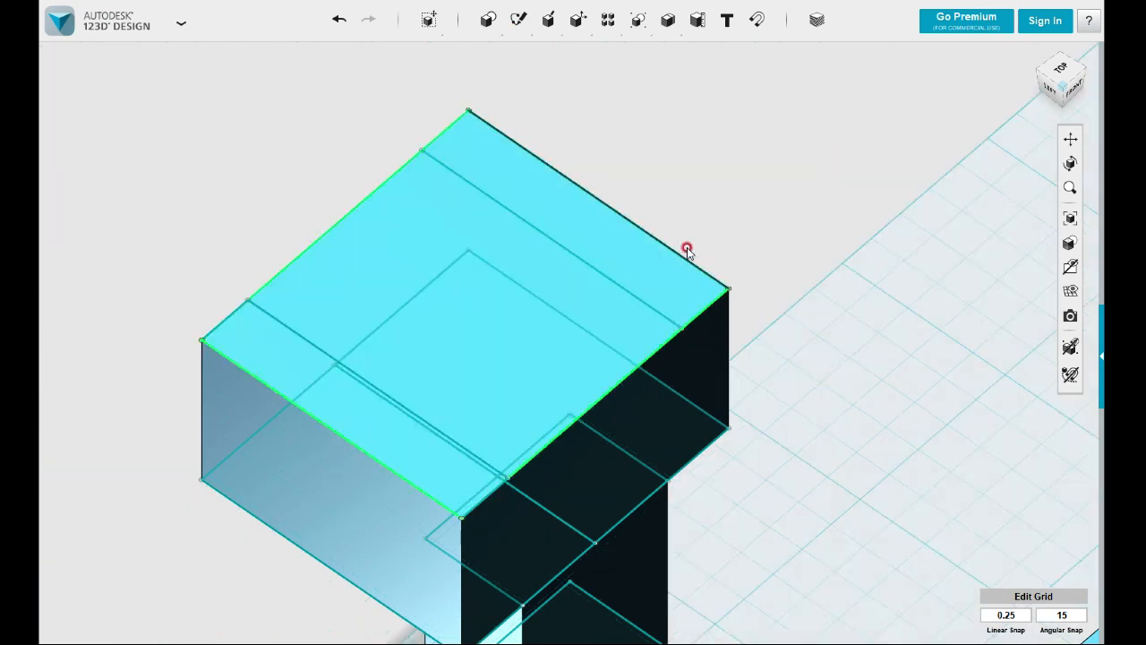
Cut the area between the two edge strips on the head block's top face 15 mm deep
{"action": "scroll", "coordinate": [687, 248], "scroll_direction": "down", "scroll_amount": 1}
{"action": "right_click_drag", "start_coordinate": [762, 254], "coordinate": [750, 225]}
{"action": "left_click", "coordinate": [555, 254]}
{"action": "mouse_move", "coordinate": [580, 313]}
{"action": "left_click", "coordinate": [655, 313]}
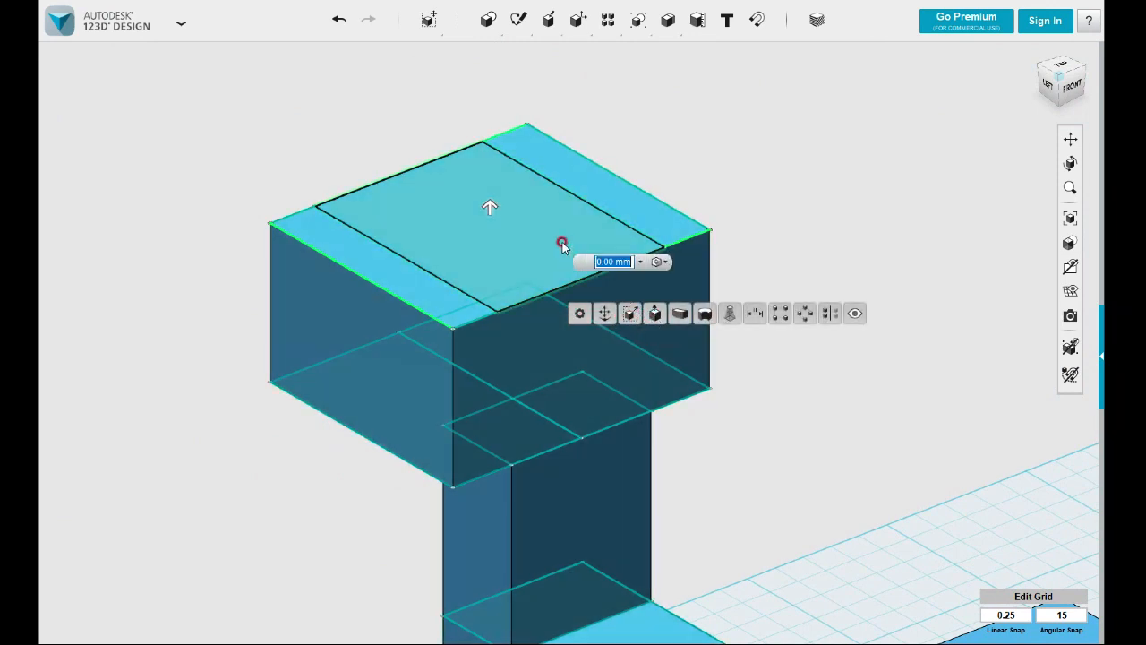
{"action": "left_click", "coordinate": [489, 210]}
{"action": "left_click_drag", "start_coordinate": [483, 248], "coordinate": [483, 309]}
{"action": "left_click", "coordinate": [591, 368]}
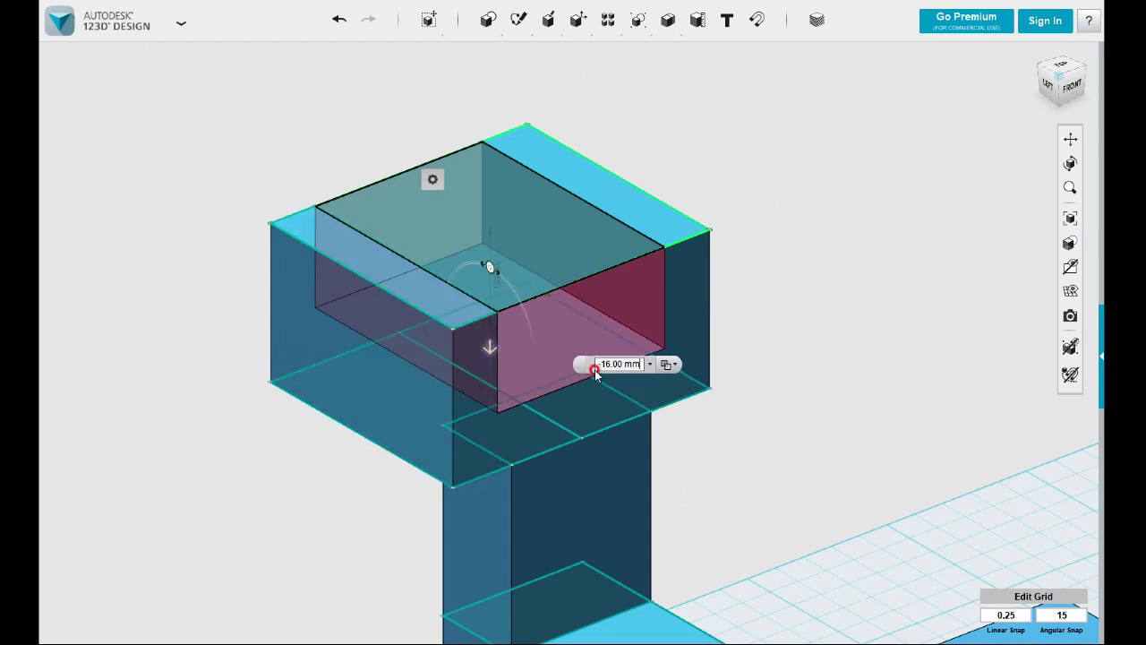
{"action": "type", "text": "-15"}
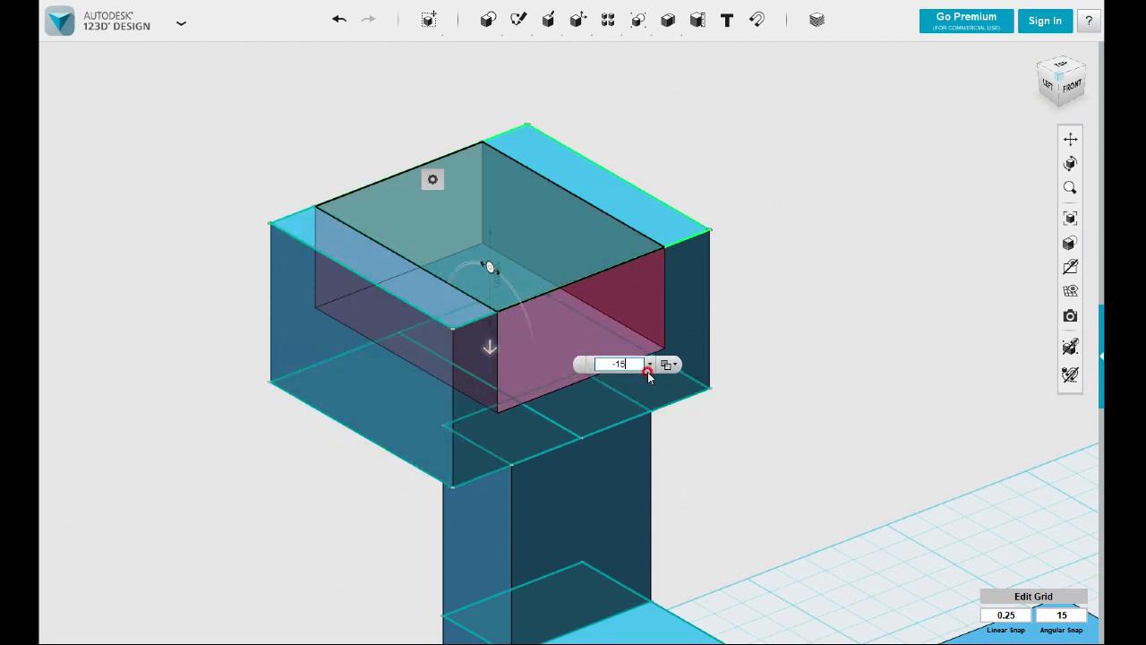
{"action": "key", "text": "Return"}
Examine the channel in the head block and the base block's top face at the other end of the bar
{"action": "scroll", "coordinate": [654, 371], "scroll_direction": "down", "scroll_amount": 3}
{"action": "middle_click_drag", "start_coordinate": [895, 408], "coordinate": [714, 266]}
{"action": "scroll", "coordinate": [704, 276], "scroll_direction": "down", "scroll_amount": 2}
{"action": "mouse_move", "coordinate": [701, 299]}
{"action": "right_mouse_down"}
{"action": "mouse_move", "coordinate": [632, 302]}
{"action": "mouse_move", "coordinate": [655, 284]}
{"action": "mouse_move", "coordinate": [700, 298]}
{"action": "right_mouse_up"}
{"action": "scroll", "coordinate": [619, 325], "scroll_direction": "up", "scroll_amount": 2}
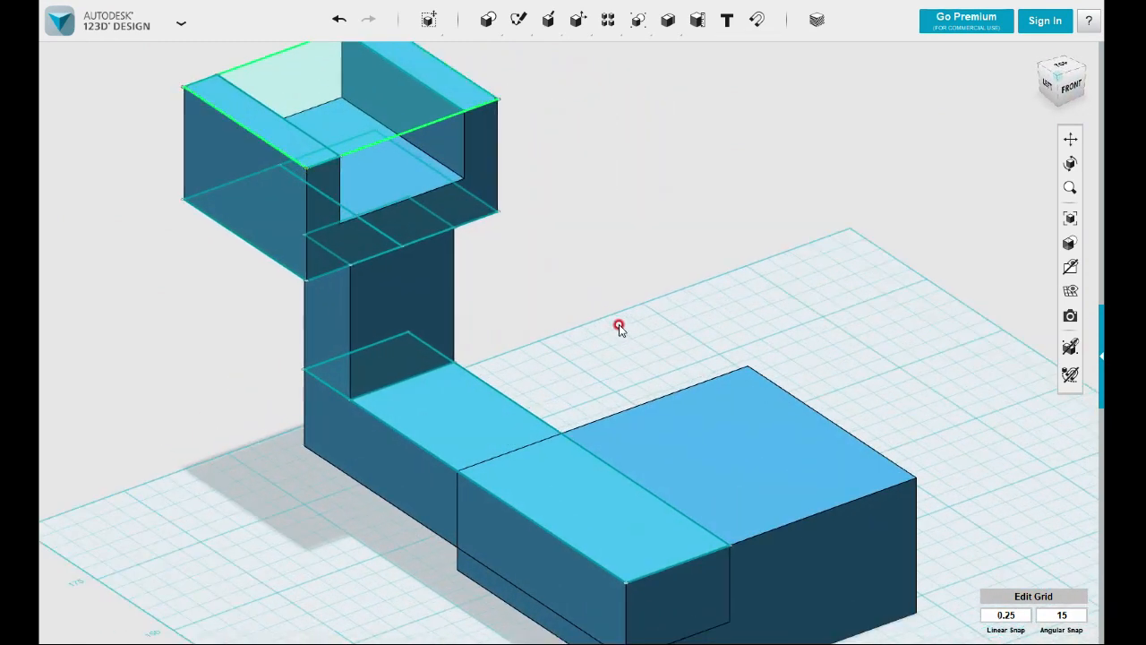
{"action": "middle_click_drag", "start_coordinate": [607, 310], "coordinate": [588, 297]}
{"action": "scroll", "coordinate": [588, 298], "scroll_direction": "down", "scroll_amount": 1}
{"action": "scroll", "coordinate": [699, 299], "scroll_direction": "down", "scroll_amount": 2}
{"action": "mouse_move", "coordinate": [768, 378]}
{"action": "middle_mouse_down"}
{"action": "mouse_move", "coordinate": [715, 343]}
{"action": "mouse_move", "coordinate": [767, 378]}
{"action": "middle_mouse_up"}
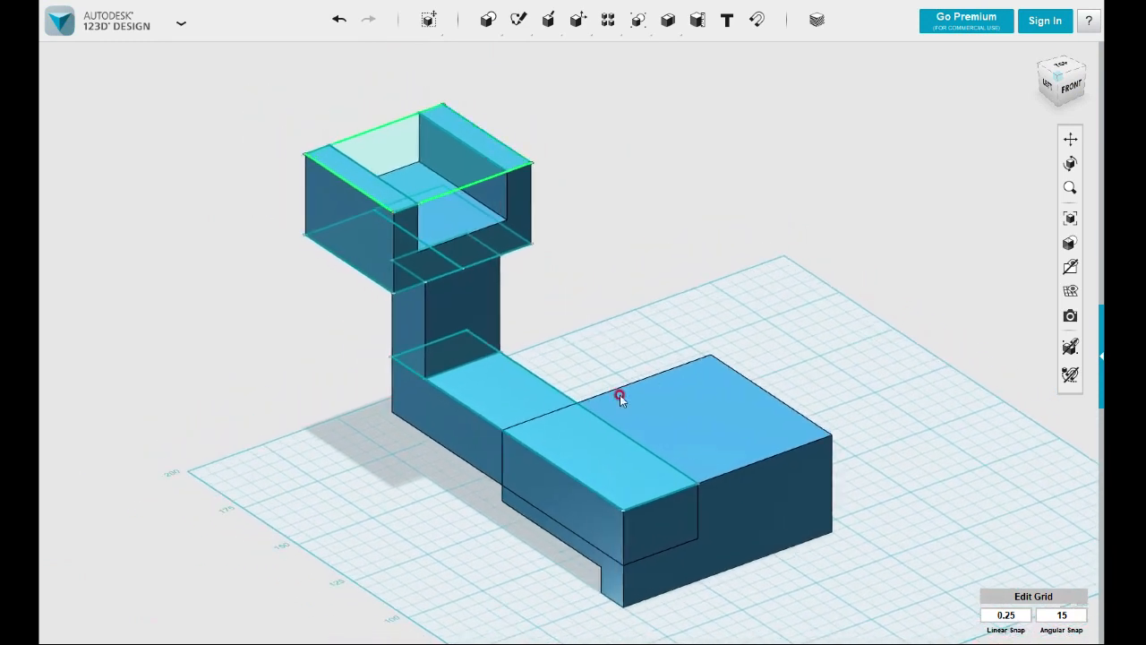
{"action": "scroll", "coordinate": [620, 395], "scroll_direction": "up", "scroll_amount": 2}
{"action": "middle_click_drag", "start_coordinate": [630, 394], "coordinate": [501, 266]}
{"action": "right_click_drag", "start_coordinate": [544, 299], "coordinate": [546, 327]}
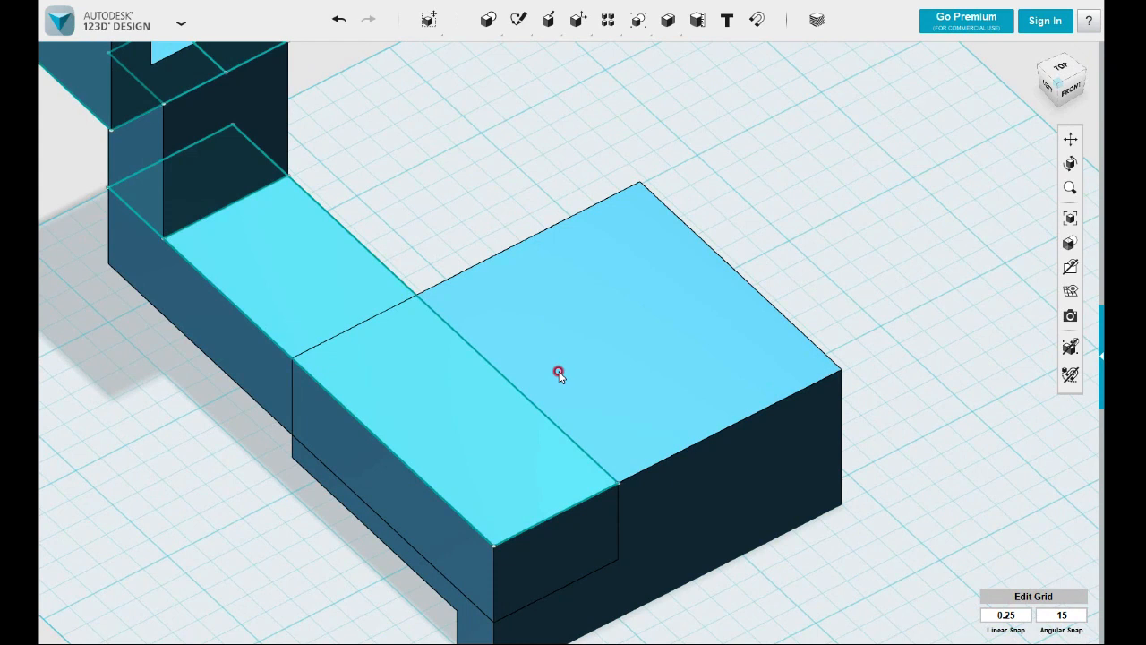
{"action": "mouse_move", "coordinate": [519, 18]}
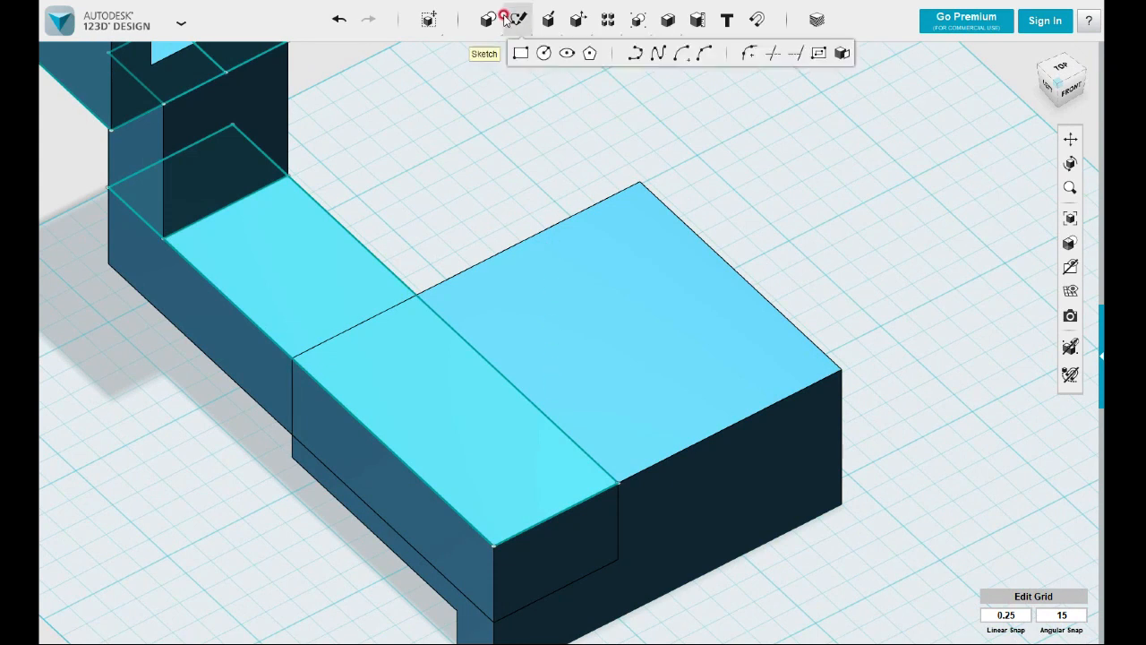
{"action": "left_click", "coordinate": [523, 54]}
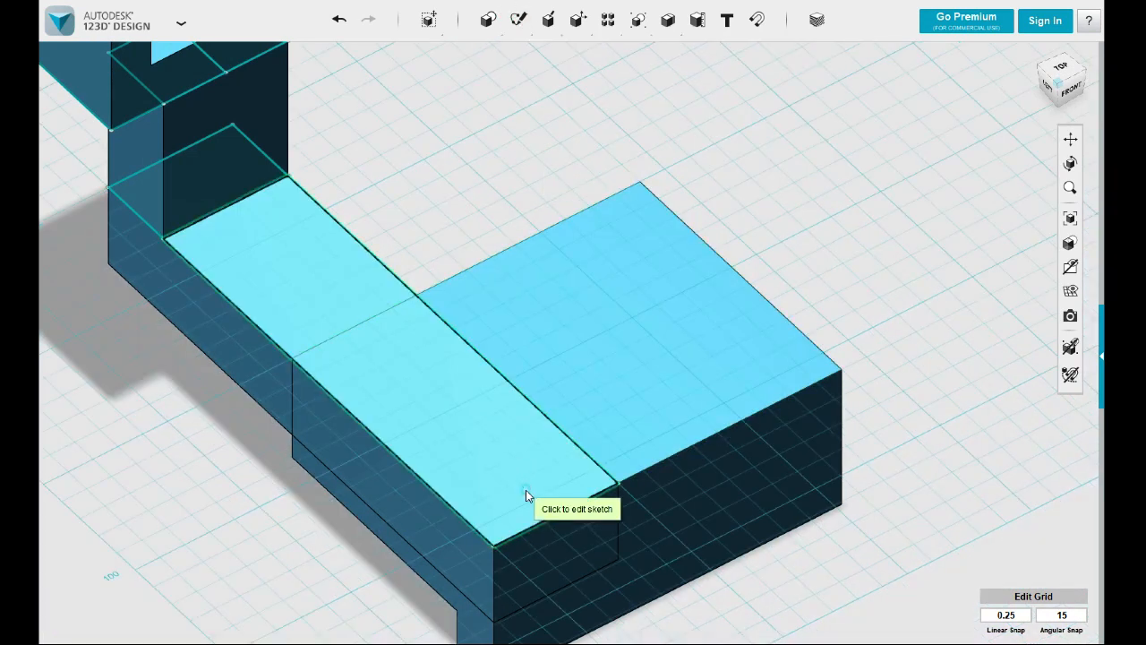
{"action": "left_click", "coordinate": [494, 546]}
{"action": "left_click", "coordinate": [494, 546]}
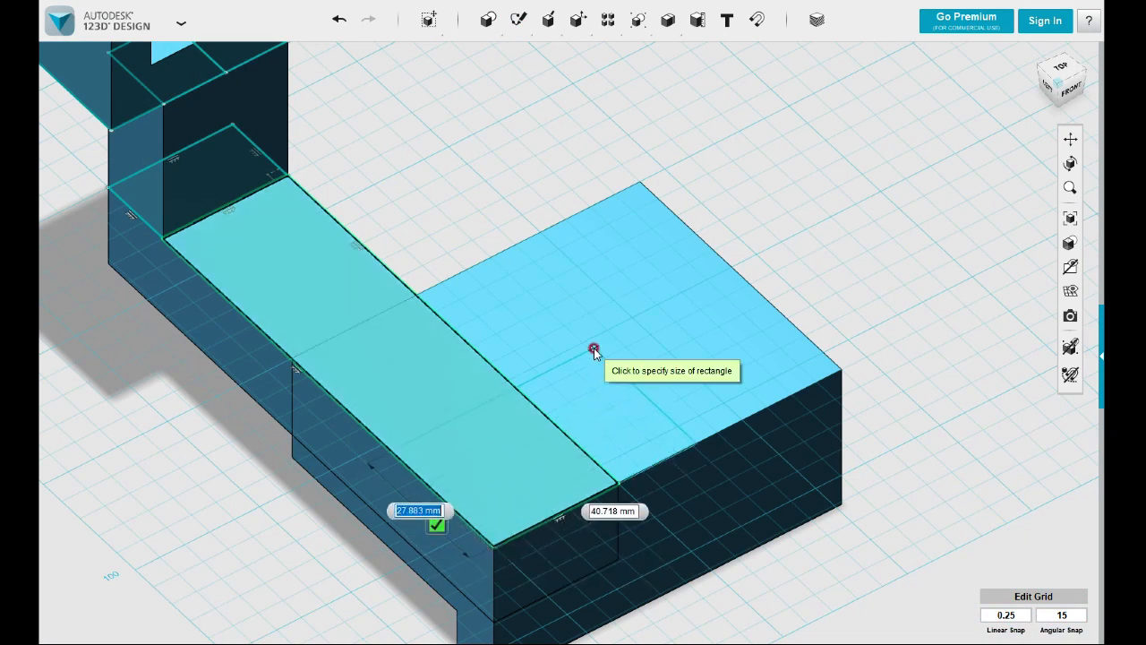
{"action": "key", "text": "Escape"}
Sketch an 18 by 30 mm rectangle from the front-left corner of the base block's top face
{"action": "mouse_move", "coordinate": [525, 29]}
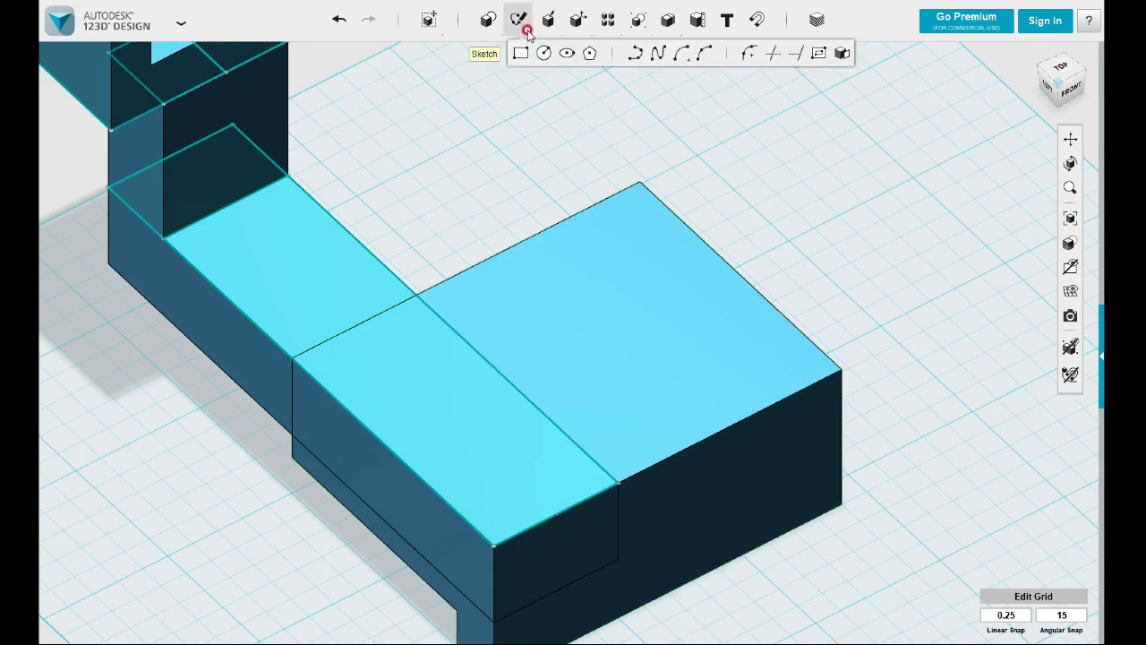
{"action": "left_click", "coordinate": [526, 56]}
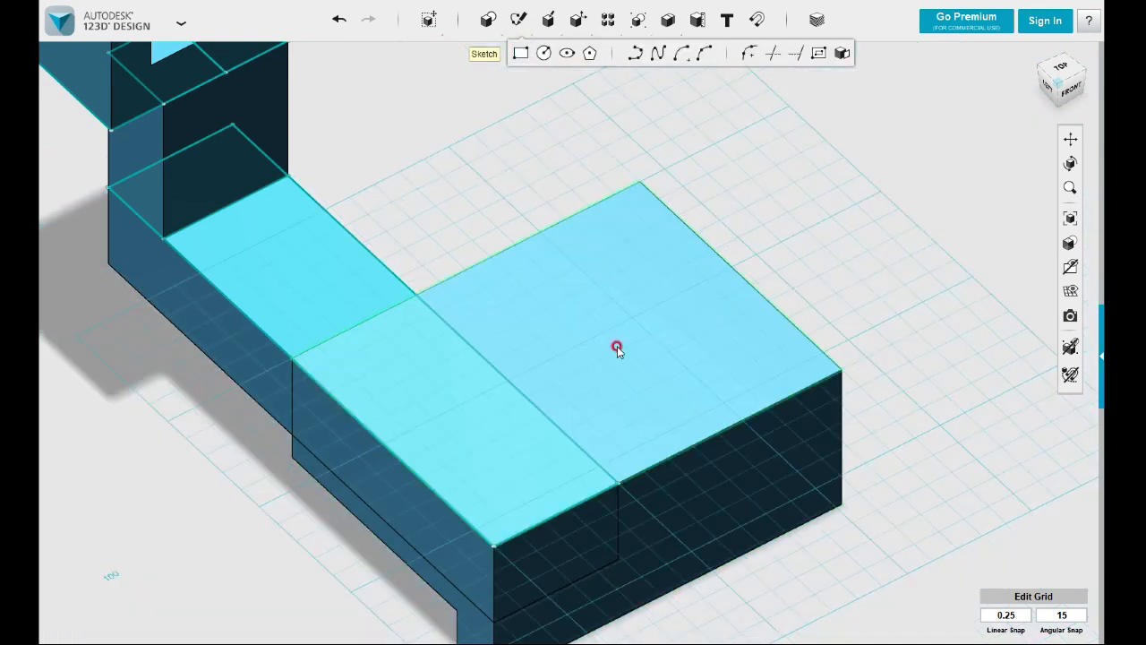
{"action": "left_click", "coordinate": [494, 544]}
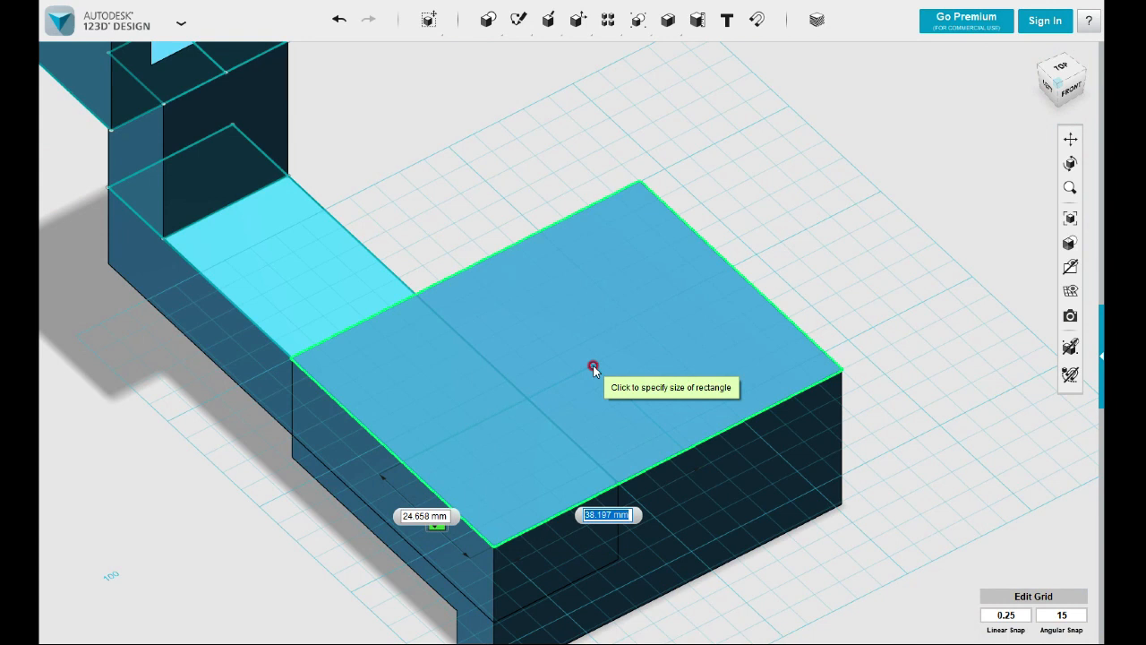
{"action": "key", "text": "Tab"}
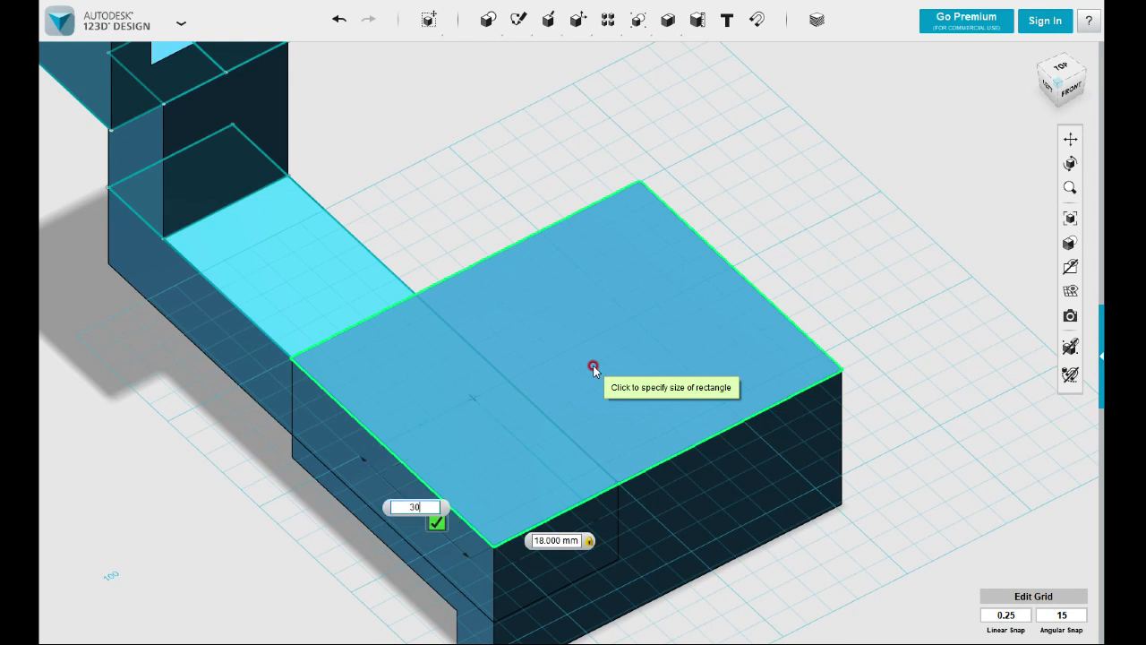
{"action": "key", "text": "Return"}
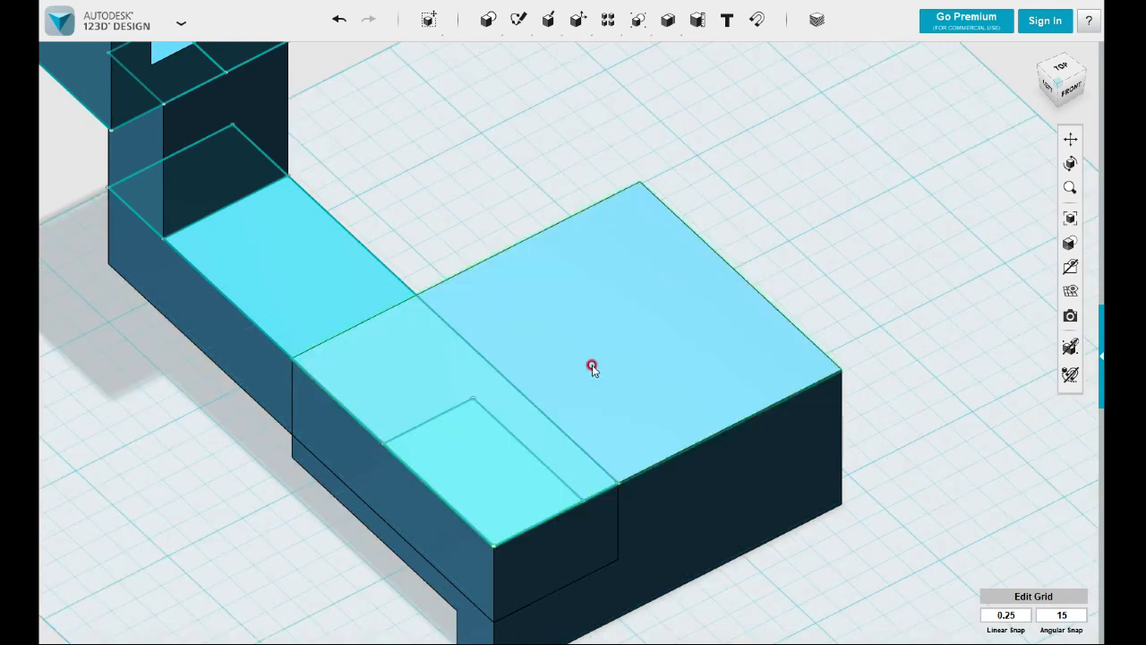
Sketch a 34 by 30 mm rectangle beside the first one, starting from its right corner on the block's front edge
{"action": "mouse_move", "coordinate": [520, 18]}
{"action": "left_click", "coordinate": [520, 52]}
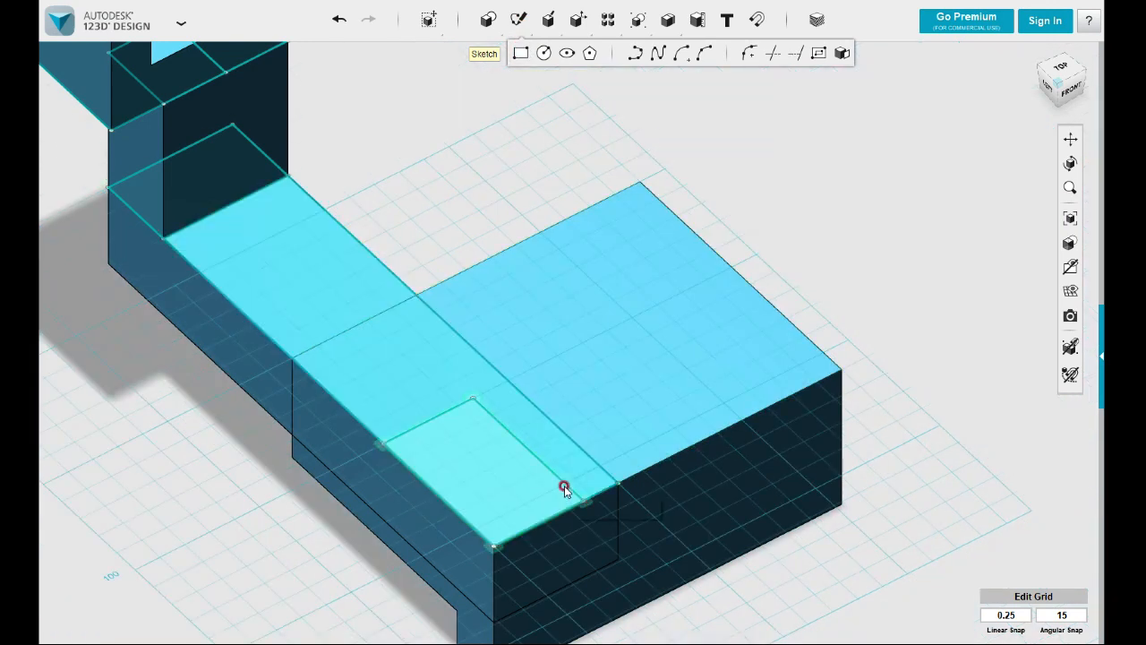
{"action": "left_click", "coordinate": [582, 504]}
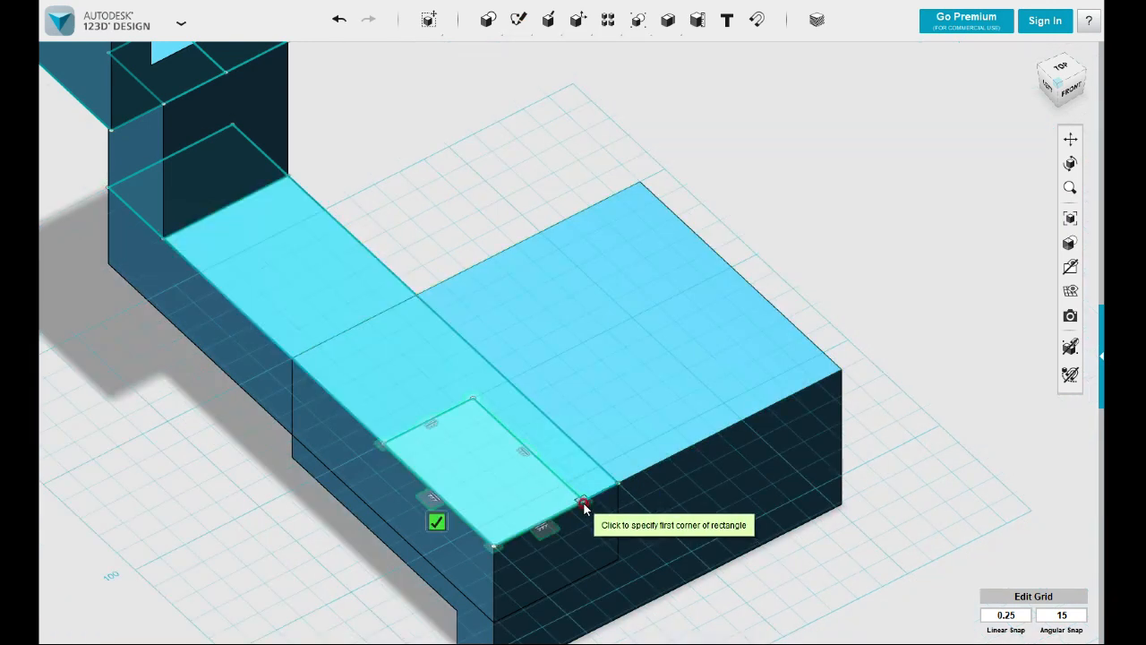
{"action": "left_click", "coordinate": [583, 505]}
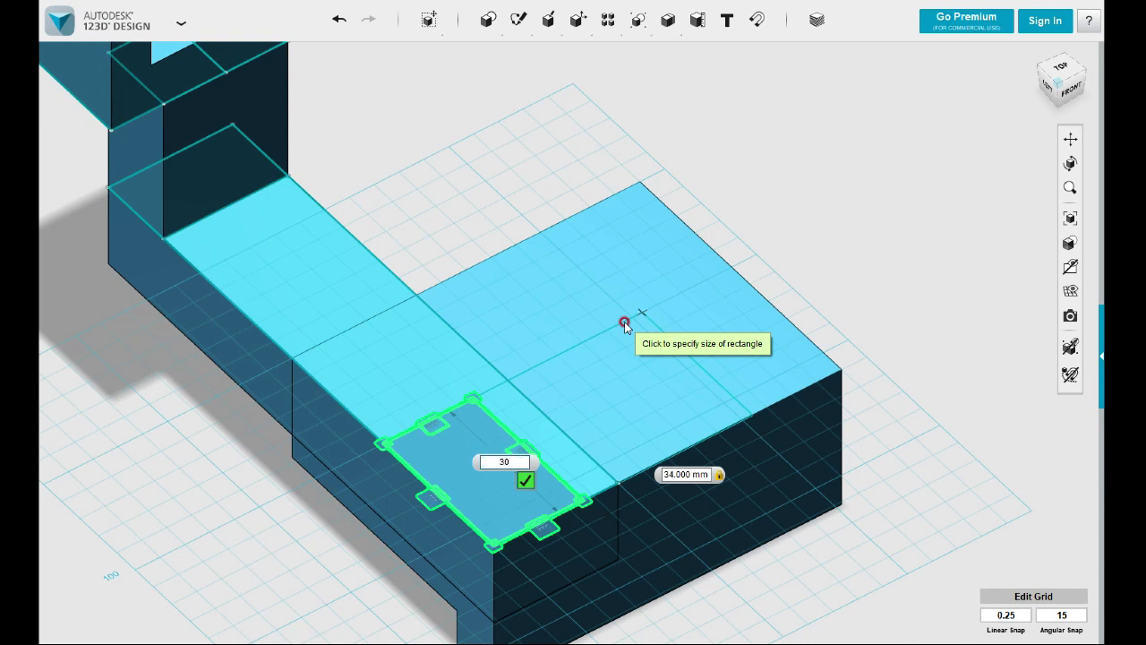
{"action": "left_click", "coordinate": [624, 322]}
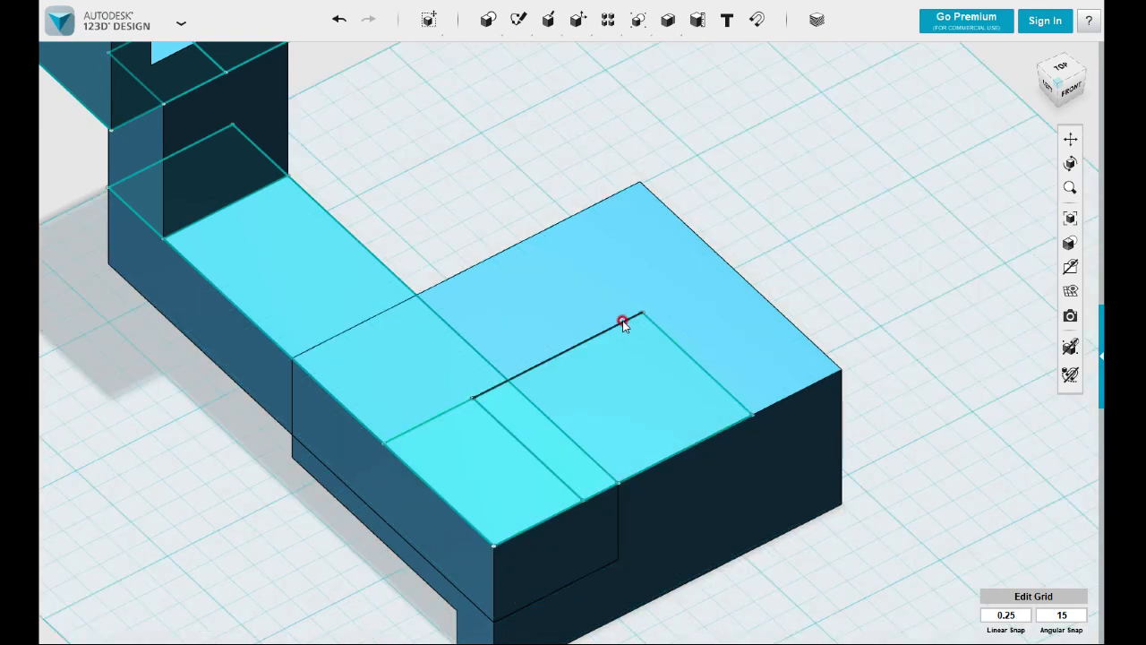
Sketch a 22 mm diameter circle centred on the inner corner shared by the two rectangles
{"action": "left_click", "coordinate": [547, 14]}
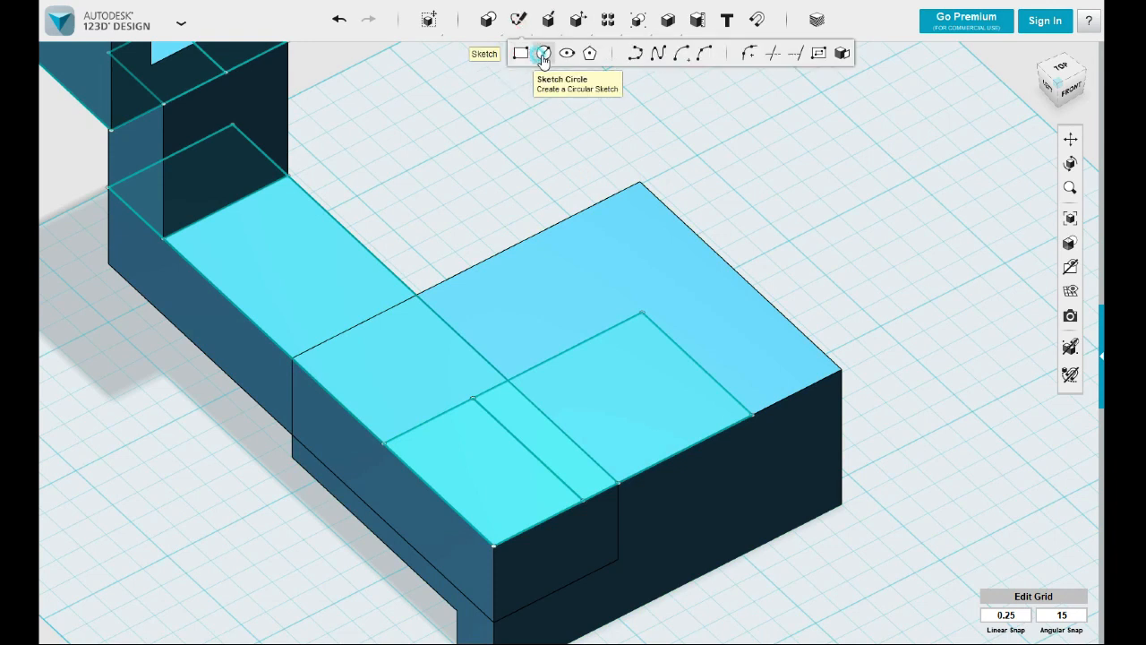
{"action": "left_click", "coordinate": [543, 55]}
{"action": "left_click", "coordinate": [475, 402]}
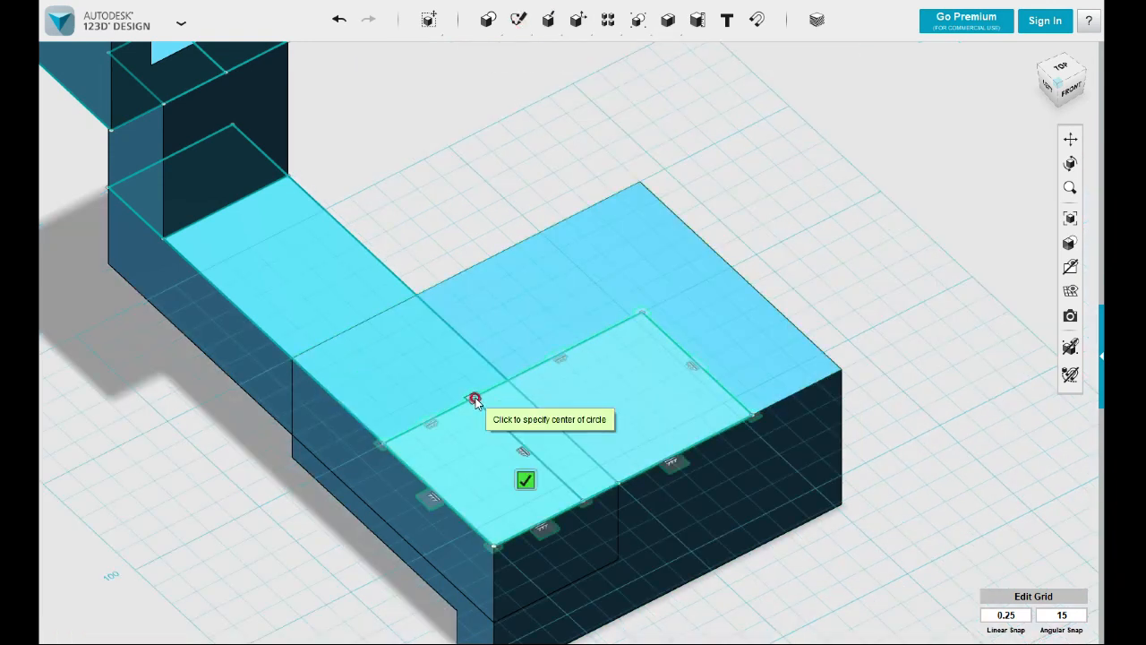
{"action": "left_click", "coordinate": [475, 400]}
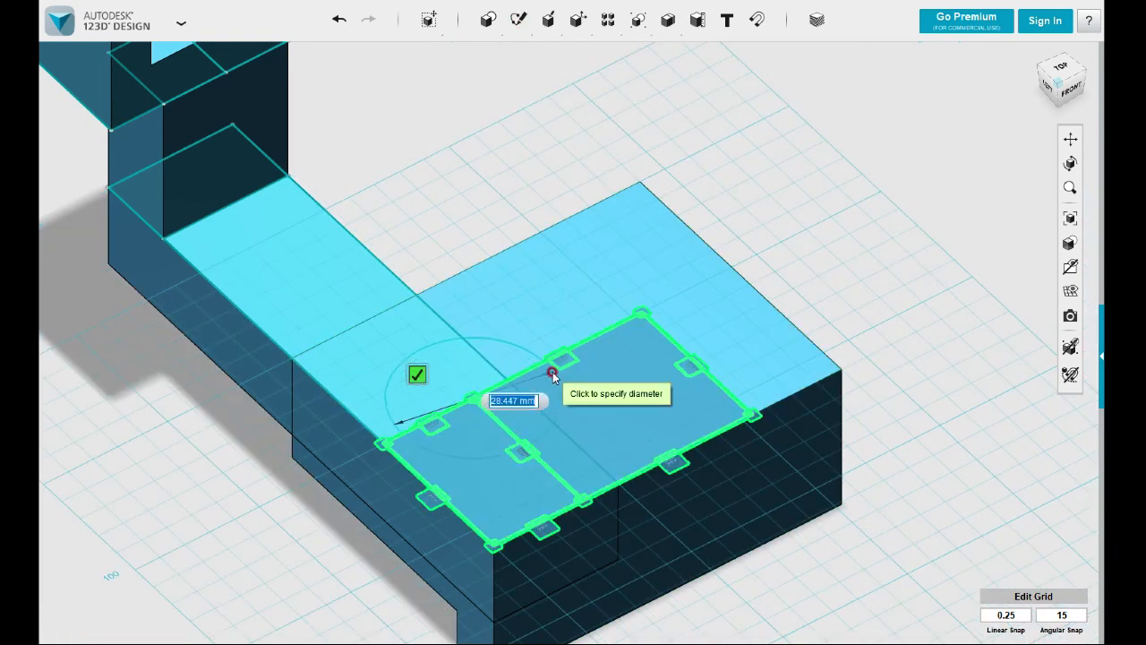
{"action": "type", "text": "22"}
{"action": "key", "text": "Tab"}
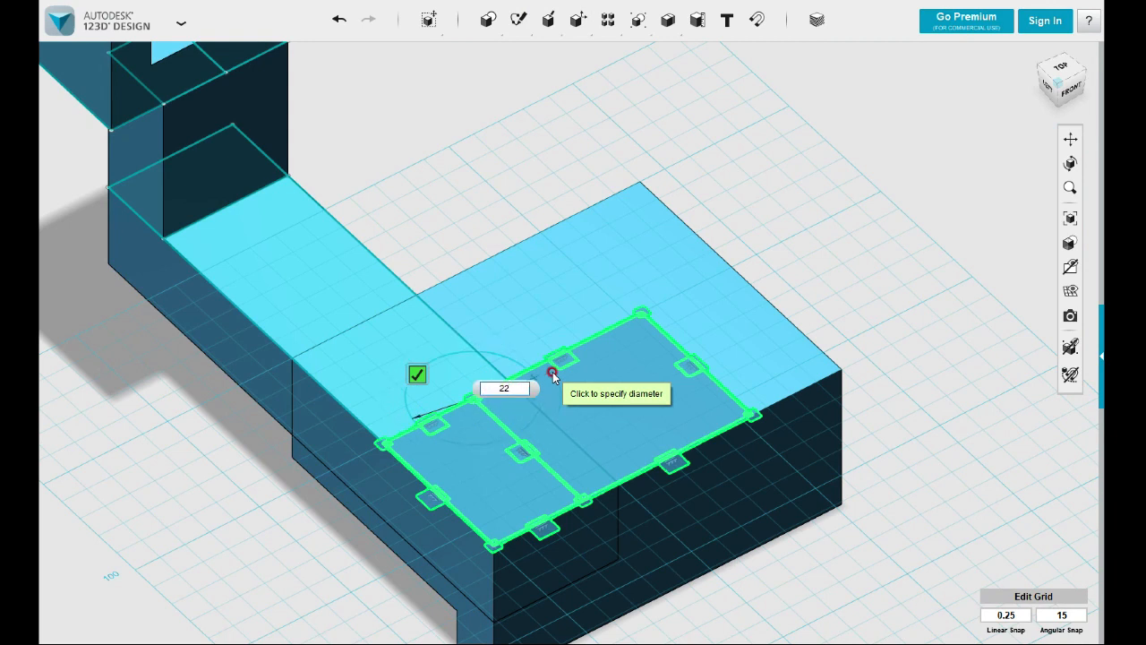
{"action": "key", "text": "Return"}
Sketch a second 22 mm diameter circle centred on the far inner corner of the 34 mm rectangle
{"action": "mouse_move", "coordinate": [519, 20]}
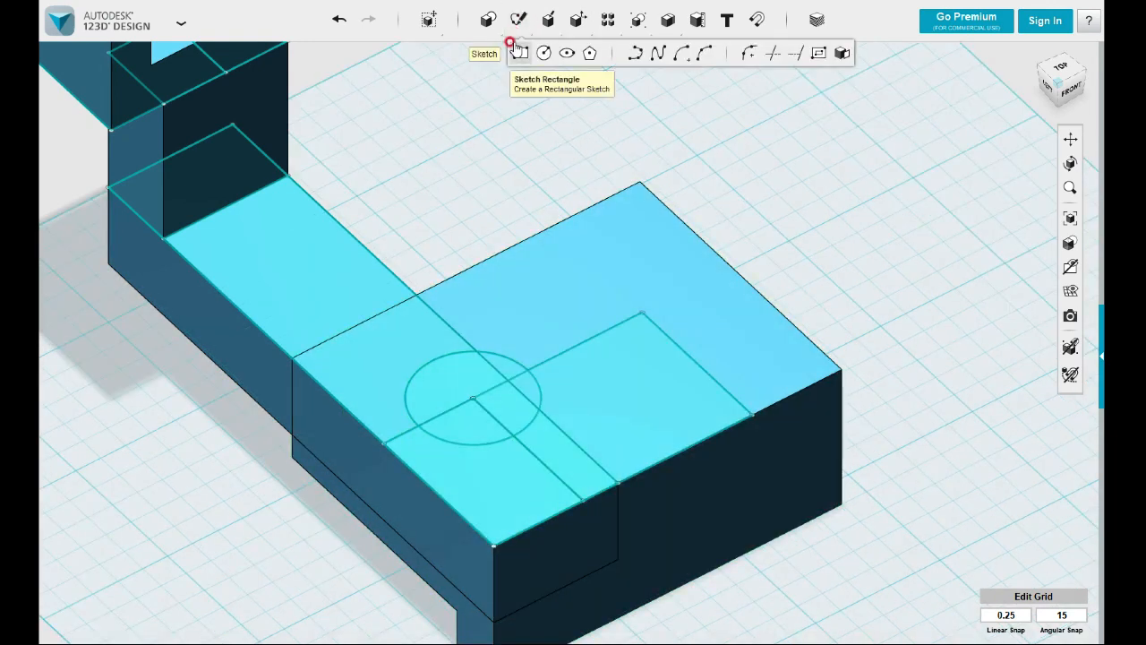
{"action": "left_click", "coordinate": [545, 54]}
{"action": "left_click", "coordinate": [641, 313]}
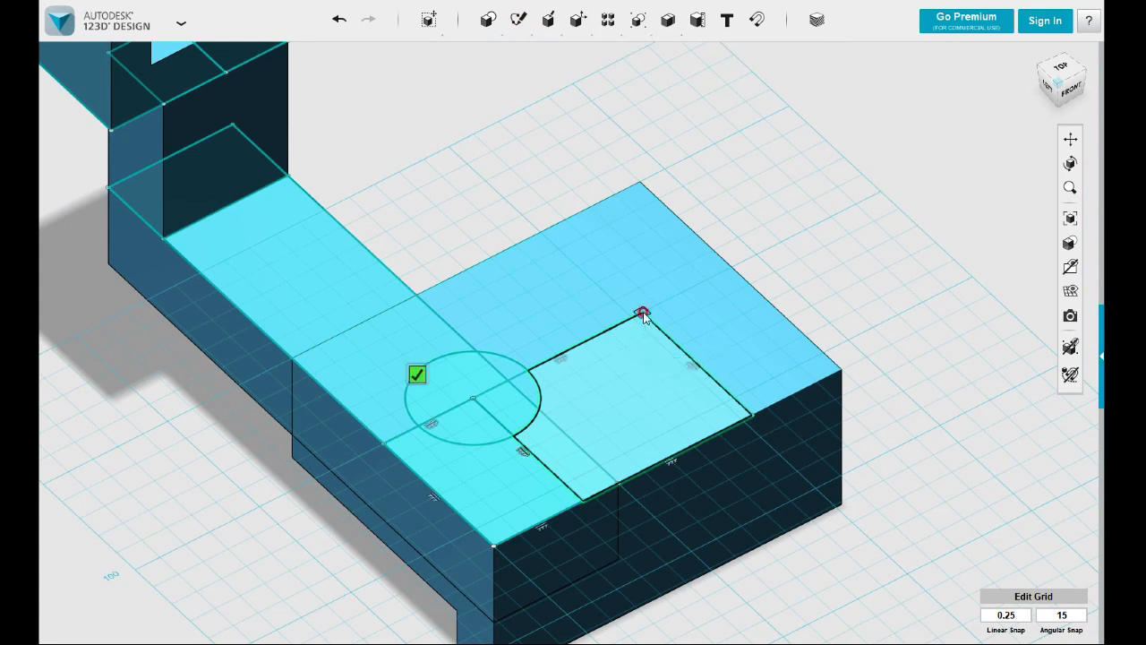
{"action": "type", "text": "2"}
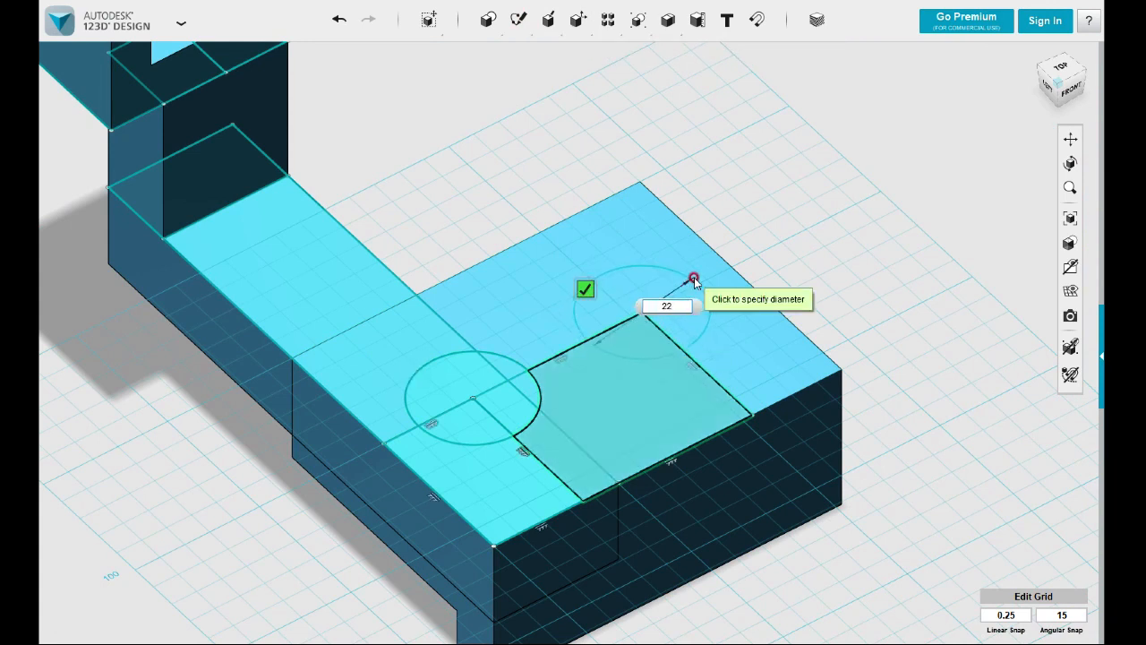
{"action": "type", "text": "2"}
{"action": "key", "text": "Return"}
Delete the old rectangle sketch that runs along the top of the bar
{"action": "middle_click_drag", "start_coordinate": [770, 335], "coordinate": [776, 266]}
{"action": "left_click", "coordinate": [489, 356]}
{"action": "left_click", "coordinate": [359, 157]}
{"action": "left_click", "coordinate": [338, 167]}
{"action": "key", "text": "Delete"}
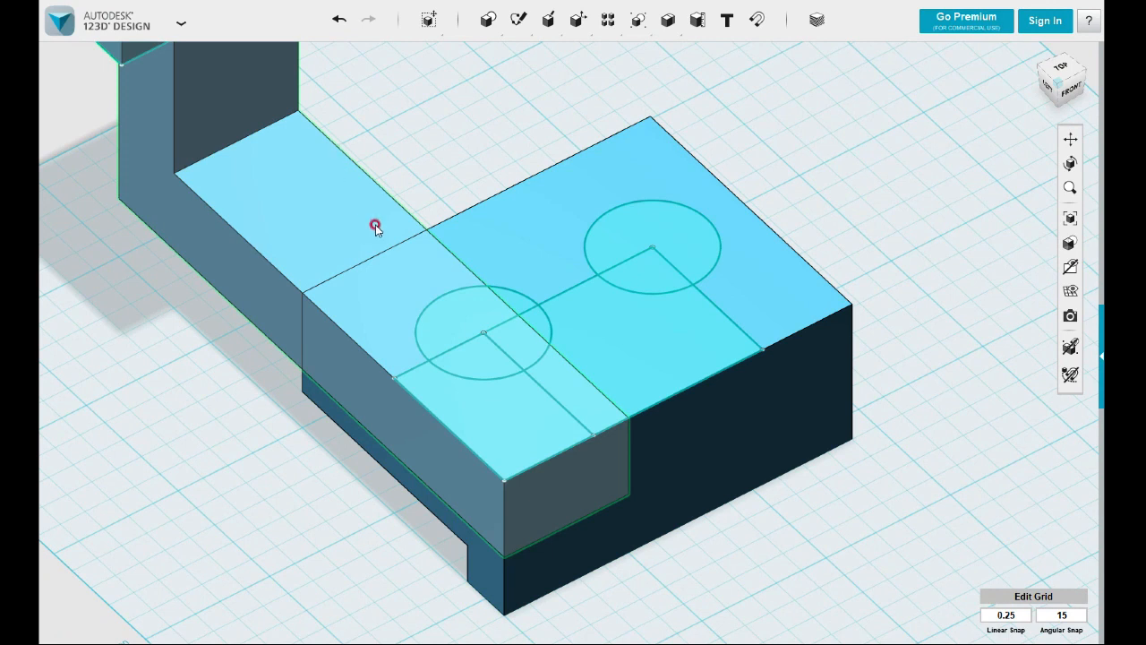
Cut all regions of the circle near the bar 44.5 mm down through the base block
{"action": "left_click", "coordinate": [486, 374]}
{"action": "left_click", "coordinate": [517, 333], "text": "ctrl"}
{"action": "left_click", "coordinate": [462, 302], "text": "ctrl"}
{"action": "left_click", "coordinate": [487, 361]}
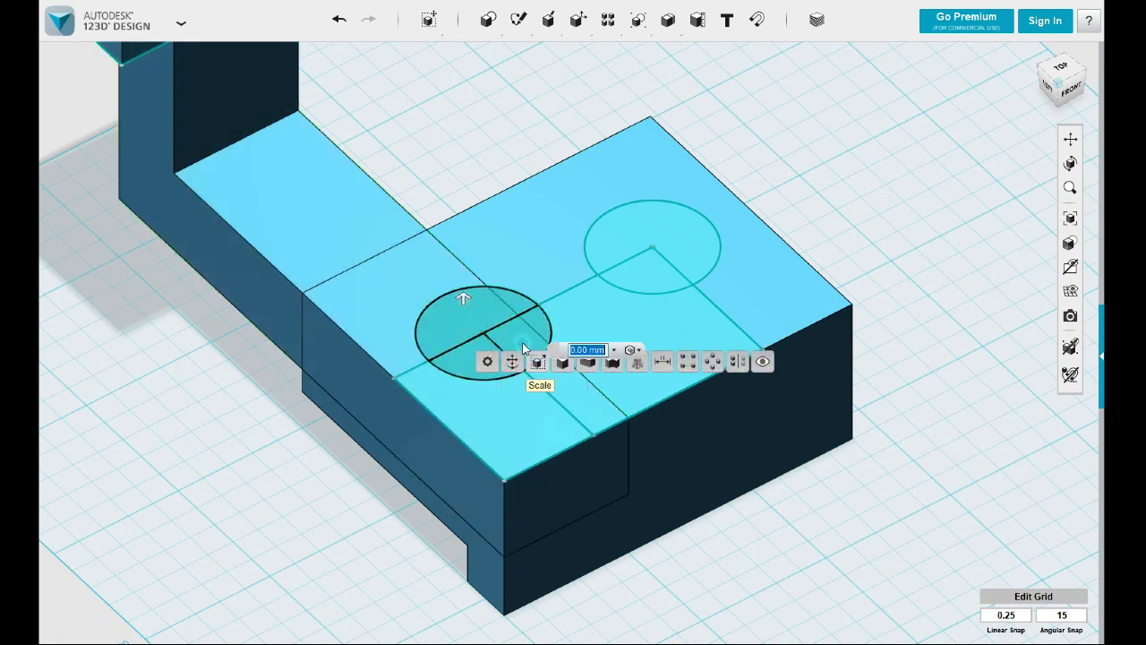
{"action": "left_click_drag", "start_coordinate": [462, 299], "coordinate": [463, 528]}
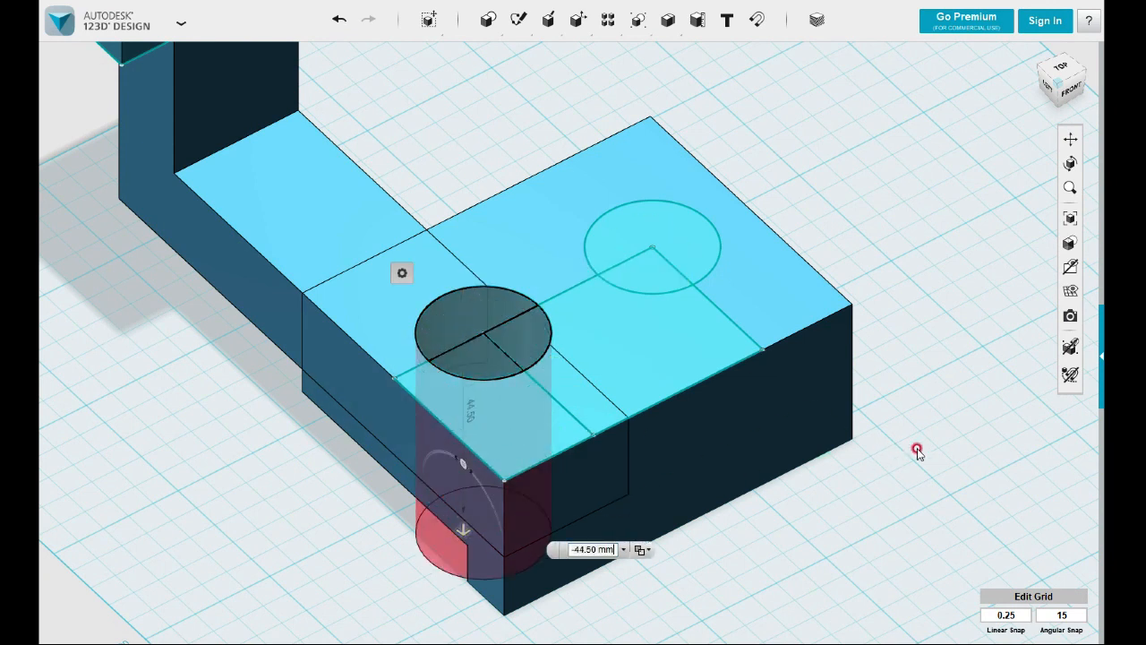
{"action": "left_click", "coordinate": [917, 452]}
Cut all regions of the second circle 41.5 mm down through the base block
{"action": "left_click", "coordinate": [654, 268]}
{"action": "left_click", "coordinate": [668, 244], "text": "ctrl"}
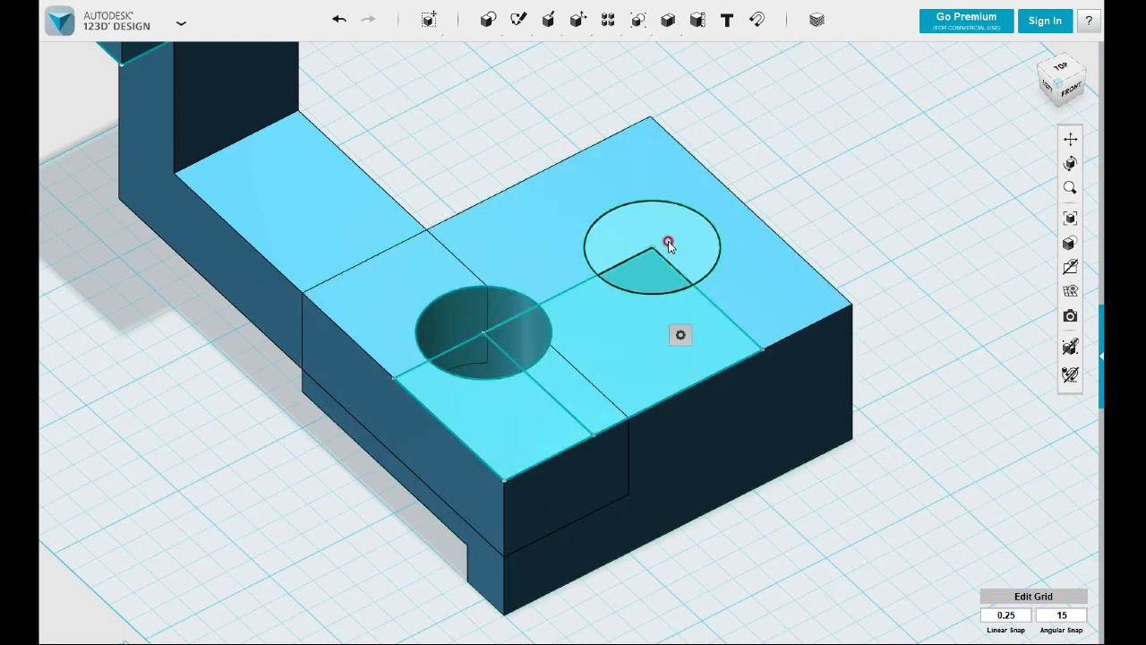
{"action": "left_click", "coordinate": [693, 301]}
{"action": "left_click", "coordinate": [768, 301]}
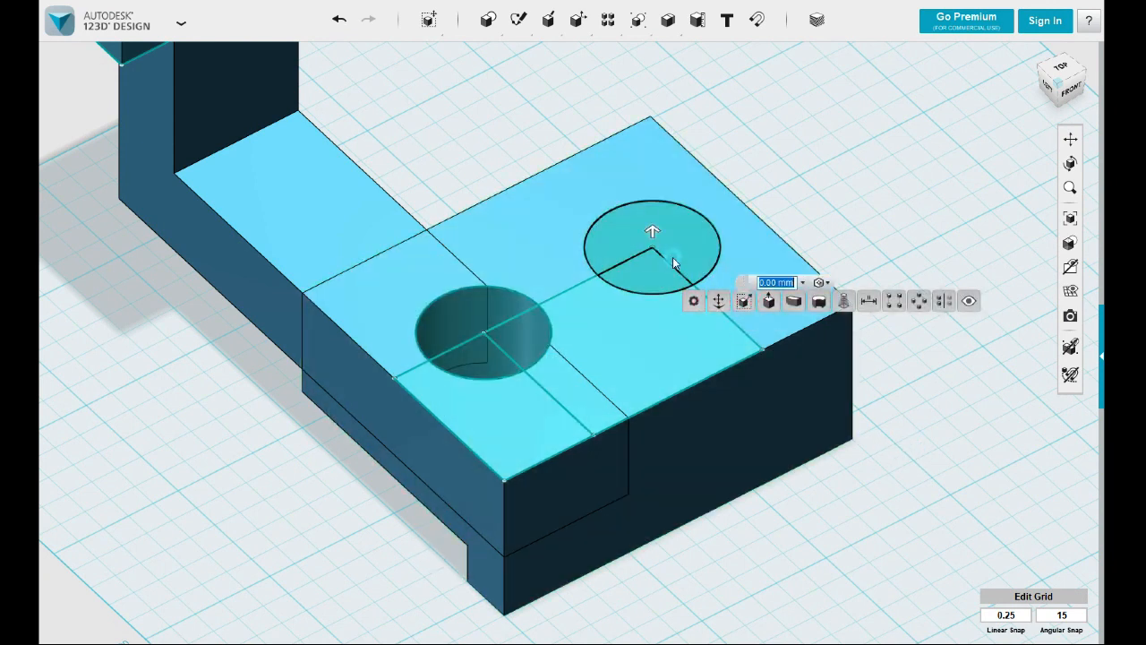
{"action": "left_click_drag", "start_coordinate": [650, 231], "coordinate": [652, 448]}
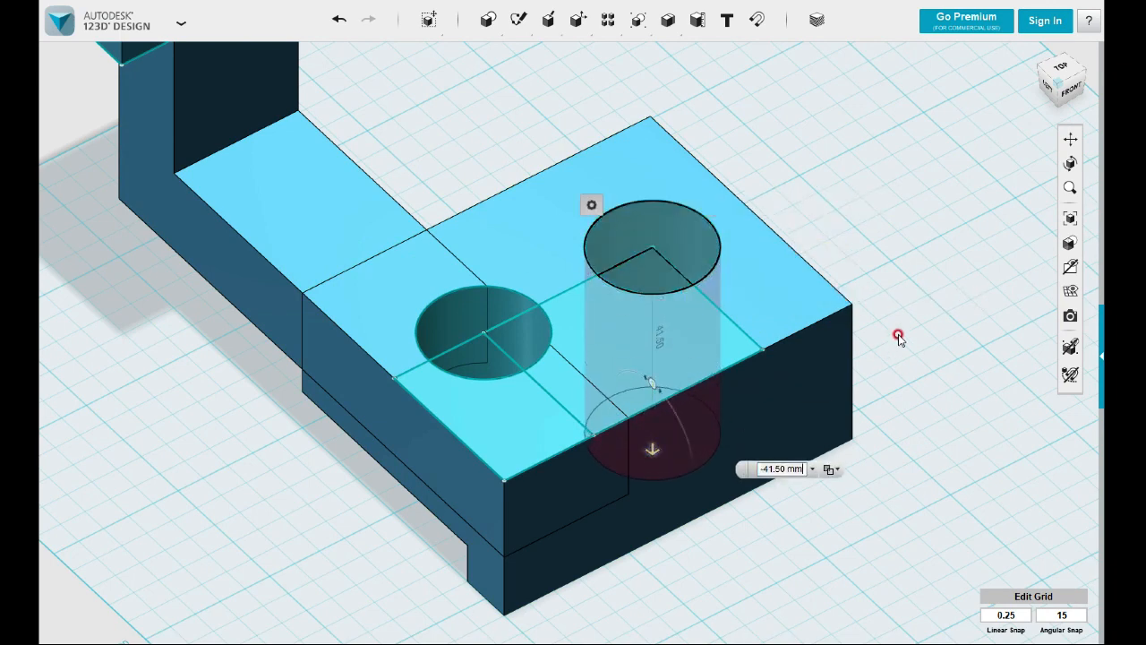
{"action": "left_click", "coordinate": [896, 332]}
Hide all sketches so that only the solids are displayed
{"action": "scroll", "coordinate": [893, 333], "scroll_direction": "down", "scroll_amount": 3}
{"action": "mouse_move", "coordinate": [878, 353]}
{"action": "right_mouse_down"}
{"action": "mouse_move", "coordinate": [896, 369]}
{"action": "mouse_move", "coordinate": [911, 357]}
{"action": "right_mouse_up"}
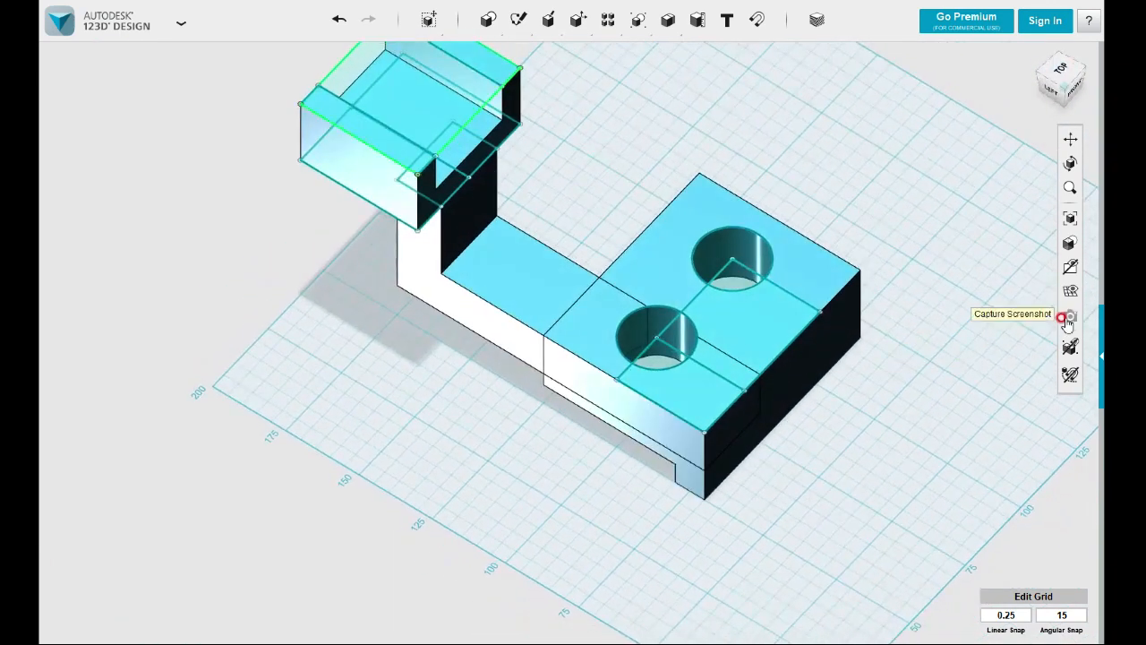
{"action": "mouse_move", "coordinate": [1070, 267]}
{"action": "left_click", "coordinate": [1025, 321]}
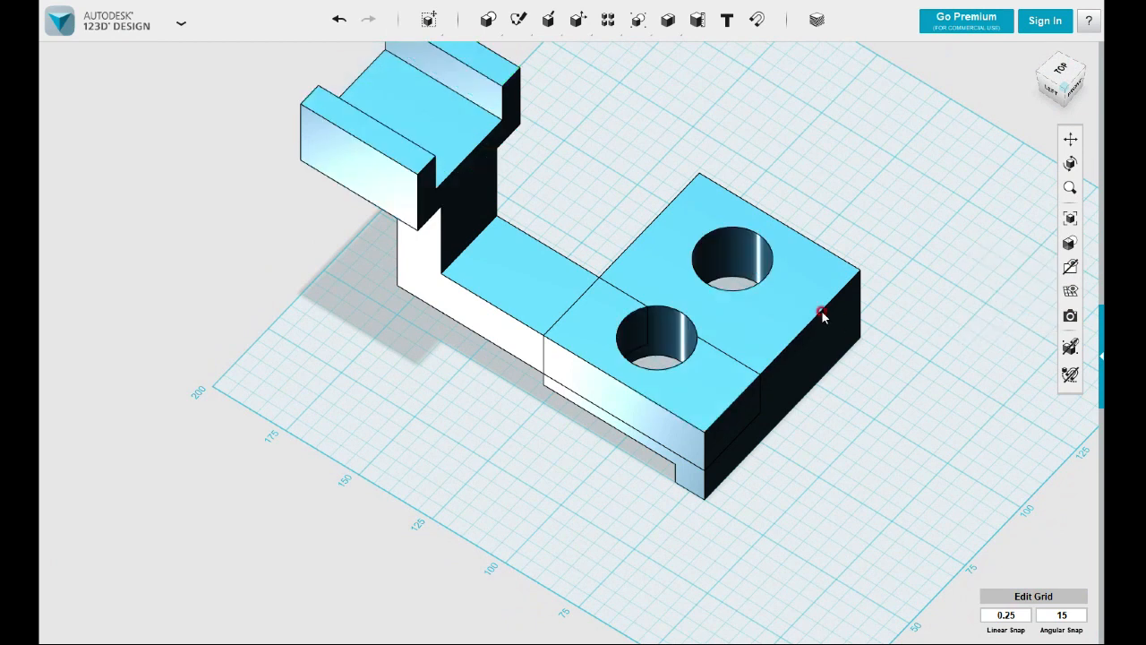
{"action": "left_click", "coordinate": [742, 261]}
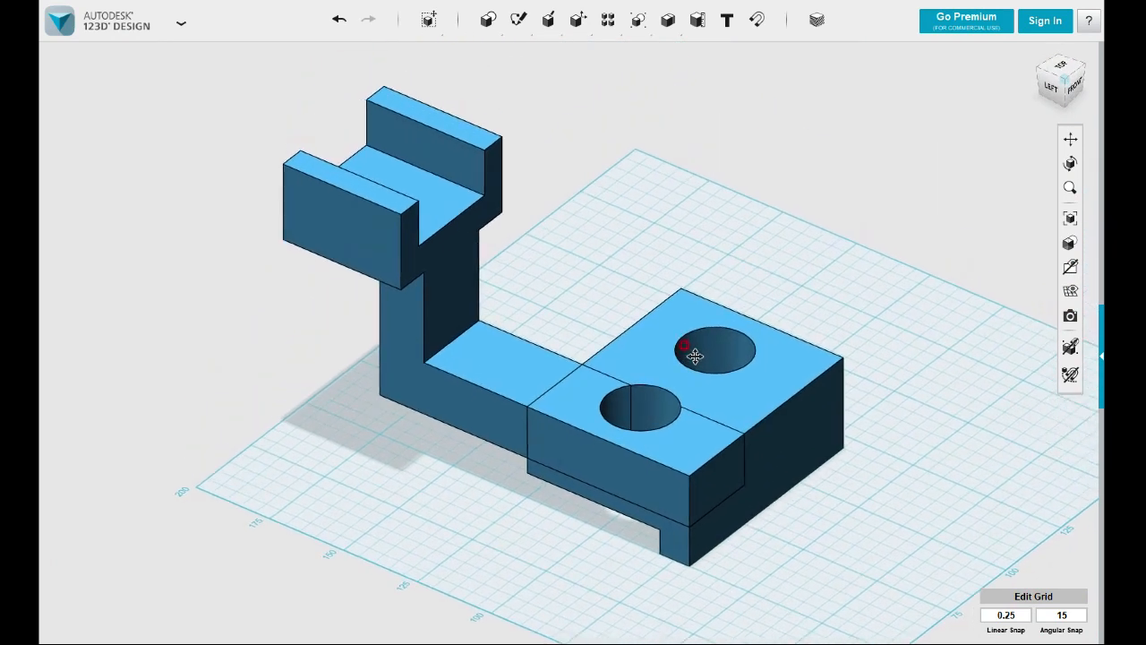
Merge the solid carrying the bar, post and channelled head with the base block, and toggle the grid's visibility
{"action": "mouse_move", "coordinate": [668, 20]}
{"action": "left_click", "coordinate": [668, 54]}
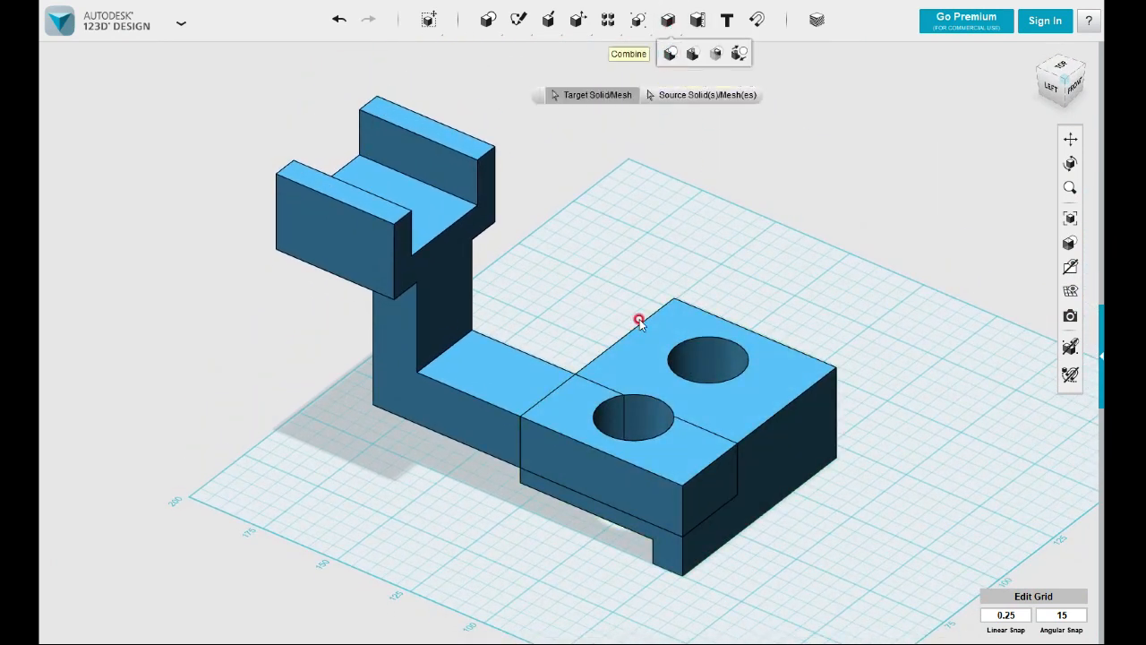
{"action": "left_click", "coordinate": [758, 418]}
{"action": "left_click", "coordinate": [509, 381]}
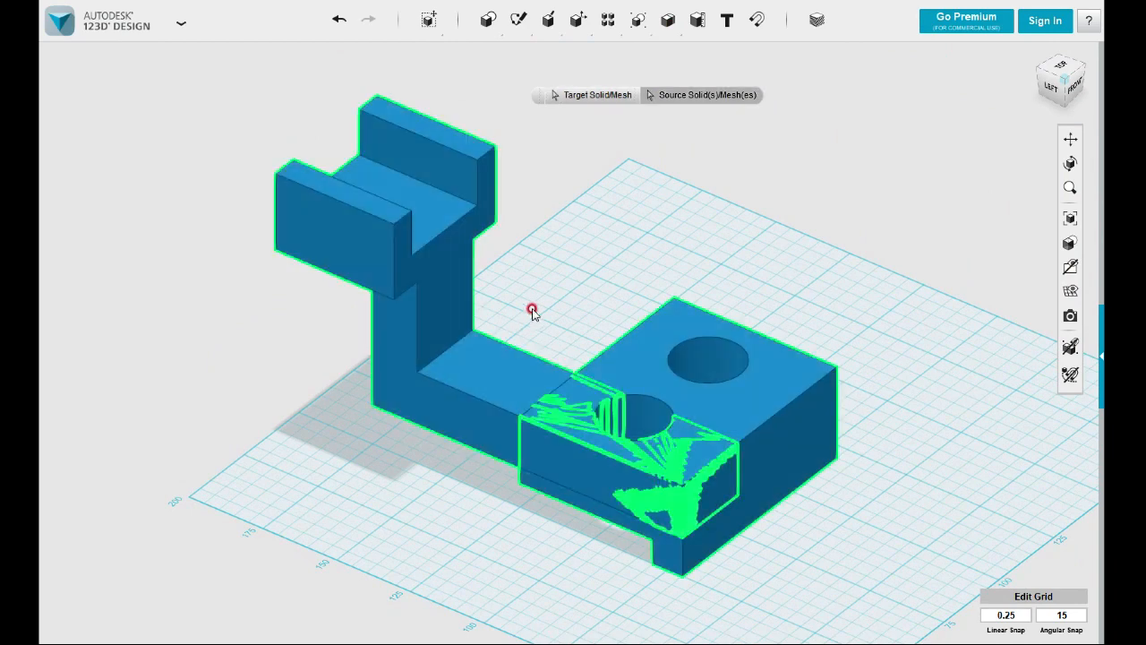
{"action": "left_click", "coordinate": [552, 283]}
{"action": "mouse_move", "coordinate": [742, 287]}
{"action": "right_mouse_down"}
{"action": "mouse_move", "coordinate": [689, 266]}
{"action": "mouse_move", "coordinate": [731, 284]}
{"action": "mouse_move", "coordinate": [896, 303]}
{"action": "right_mouse_up"}
{"action": "left_click", "coordinate": [1070, 291]}
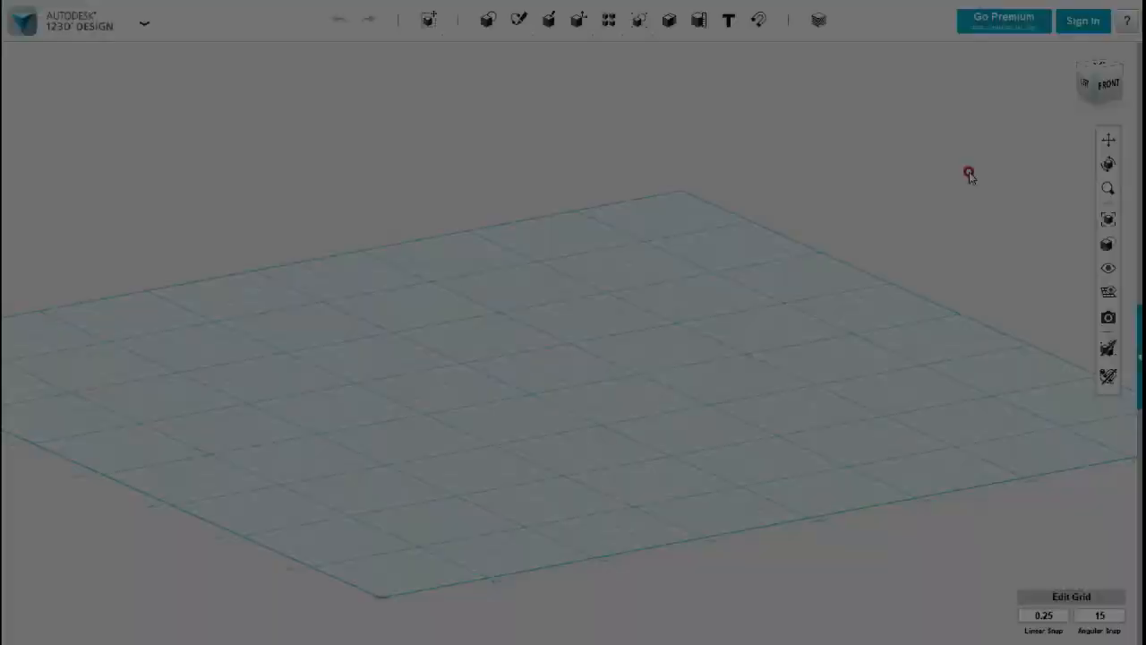
Place a box primitive at its default size on the empty grid
{"action": "right_click_drag", "start_coordinate": [969, 172], "coordinate": [957, 181]}
{"action": "left_click", "coordinate": [1101, 72]}
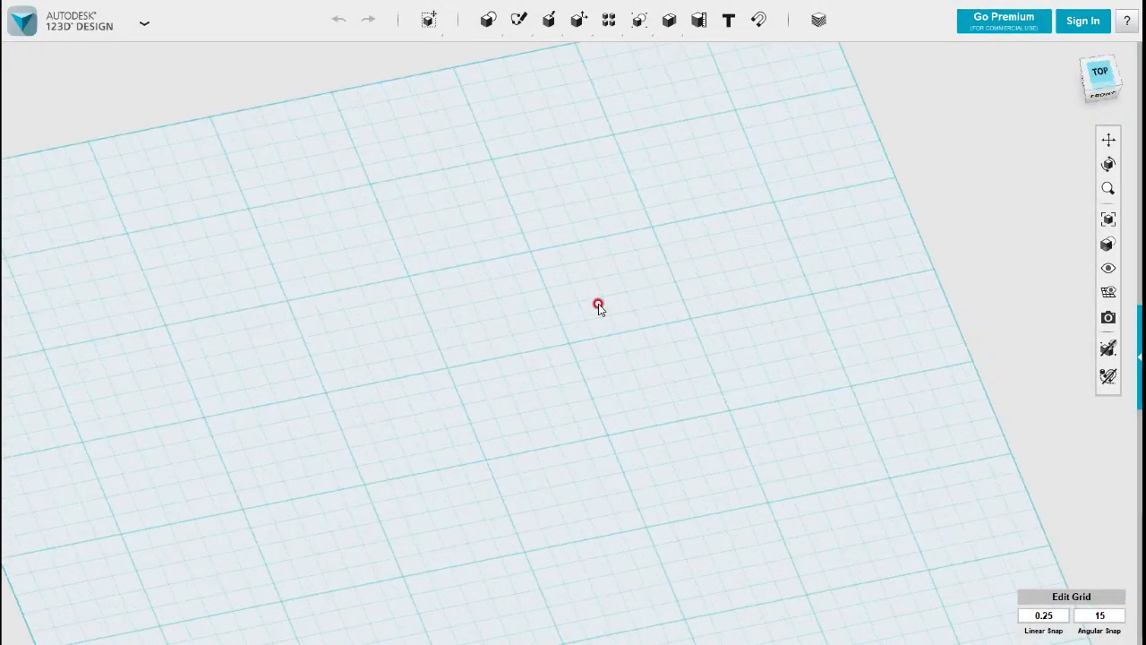
{"action": "mouse_move", "coordinate": [488, 20]}
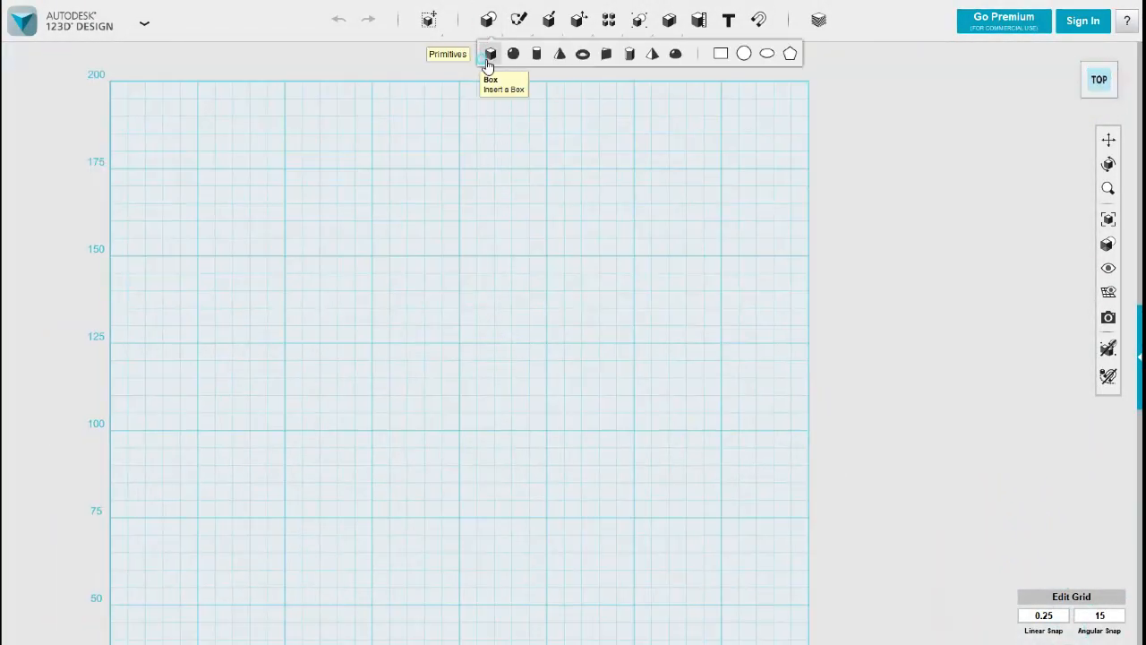
{"action": "left_click", "coordinate": [490, 56]}
{"action": "left_click", "coordinate": [318, 292]}
Pull the box's top face upward to turn it into a tall column
{"action": "right_click_drag", "start_coordinate": [457, 397], "coordinate": [436, 297]}
{"action": "left_click", "coordinate": [424, 383]}
{"action": "right_click_drag", "start_coordinate": [425, 383], "coordinate": [463, 400]}
{"action": "left_click", "coordinate": [368, 367]}
{"action": "left_click", "coordinate": [356, 353]}
{"action": "left_click", "coordinate": [360, 355]}
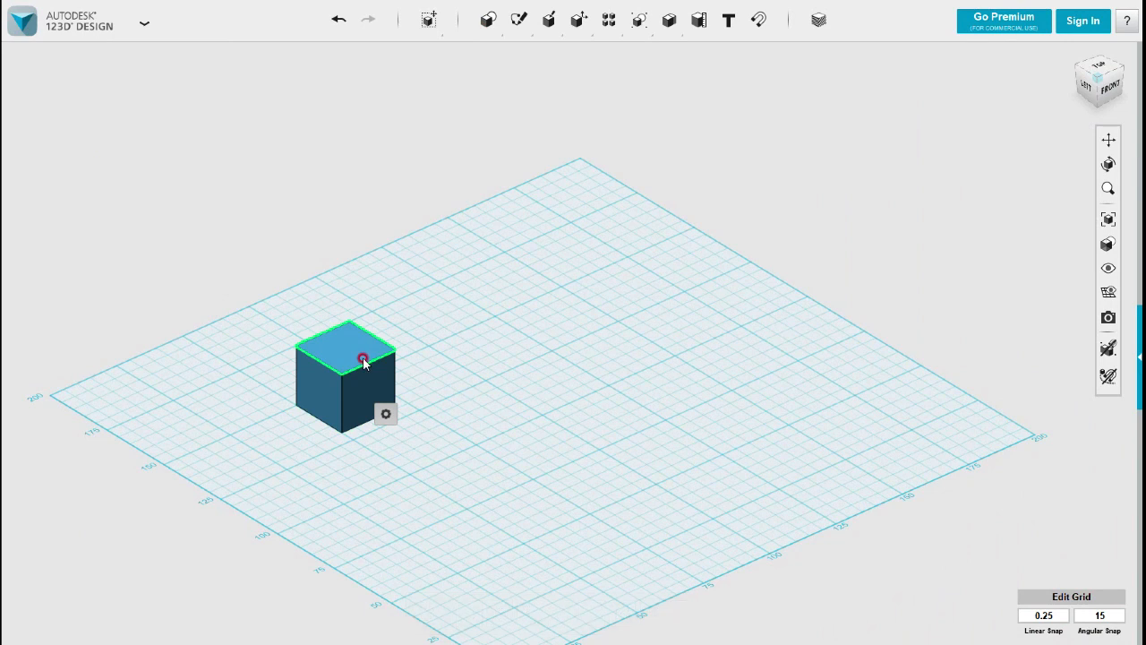
{"action": "mouse_move", "coordinate": [386, 414]}
{"action": "left_click", "coordinate": [443, 414]}
{"action": "left_click_drag", "start_coordinate": [366, 333], "coordinate": [432, 222]}
{"action": "left_click", "coordinate": [555, 331]}
{"action": "right_click_drag", "start_coordinate": [618, 333], "coordinate": [471, 363]}
{"action": "middle_click_drag", "start_coordinate": [460, 356], "coordinate": [391, 486]}
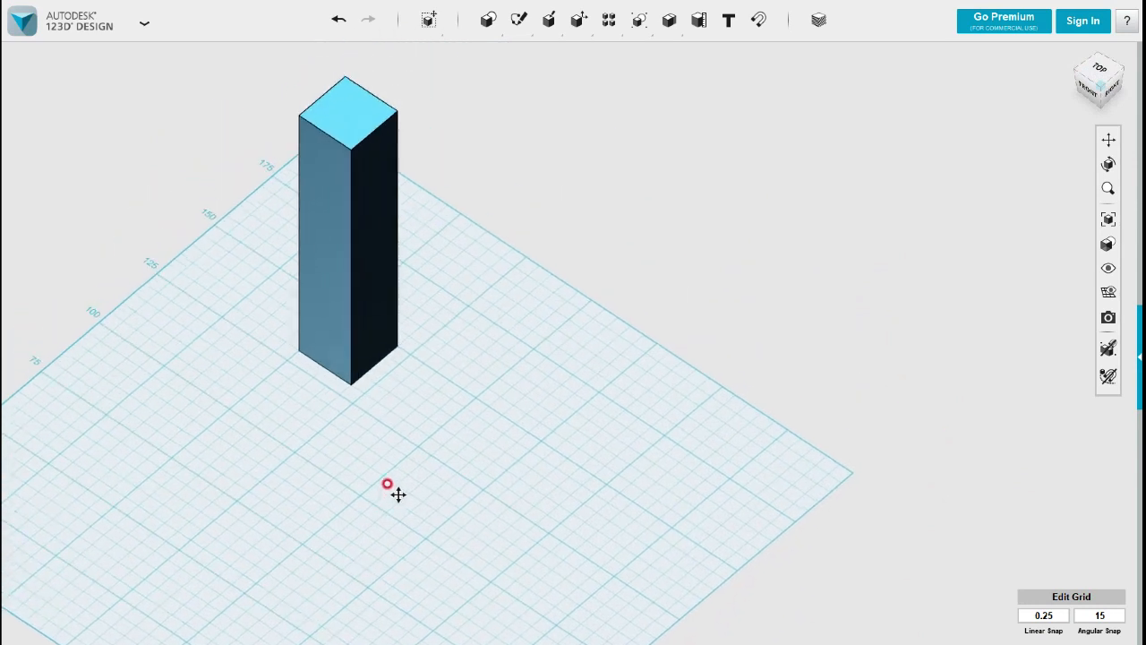
Pull one side face of the column outward along the grid to form a wide upright slab
{"action": "left_click", "coordinate": [383, 325]}
{"action": "left_click", "coordinate": [381, 314]}
{"action": "left_click", "coordinate": [401, 366]}
{"action": "left_click", "coordinate": [448, 371]}
{"action": "left_click_drag", "start_coordinate": [392, 320], "coordinate": [692, 526]}
{"action": "right_click_drag", "start_coordinate": [525, 558], "coordinate": [555, 518]}
{"action": "scroll", "coordinate": [591, 510], "scroll_direction": "up", "scroll_amount": 1}
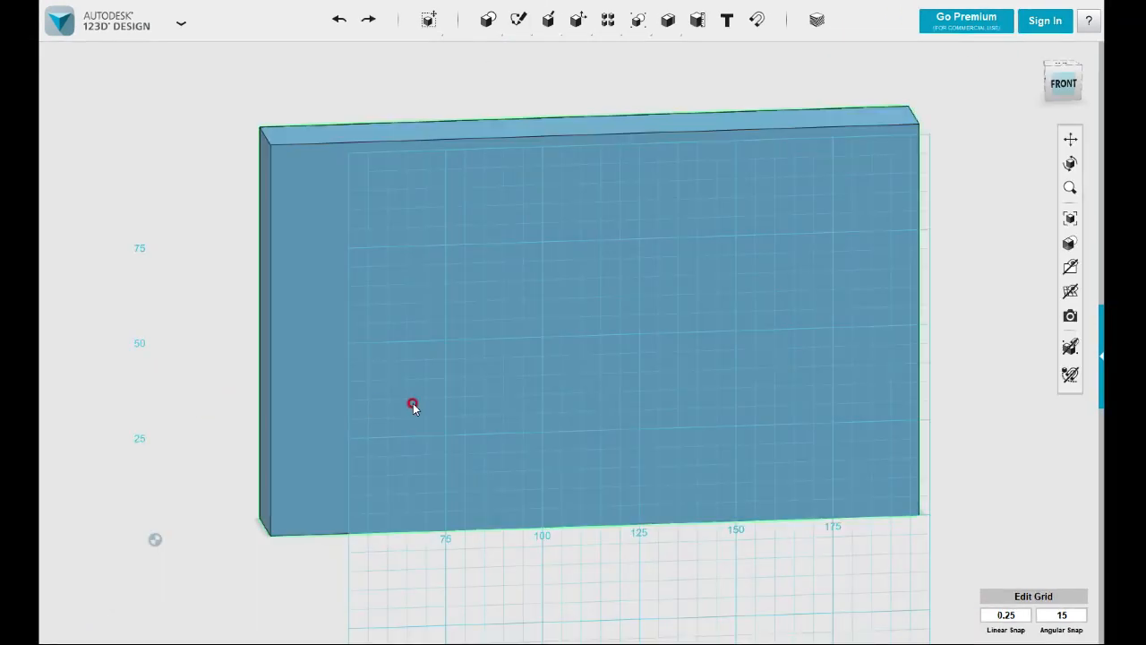
Sketch a rectangle 70 mm wide and 20 mm high low on the slab's front face
{"action": "mouse_move", "coordinate": [516, 23]}
{"action": "left_click", "coordinate": [516, 53]}
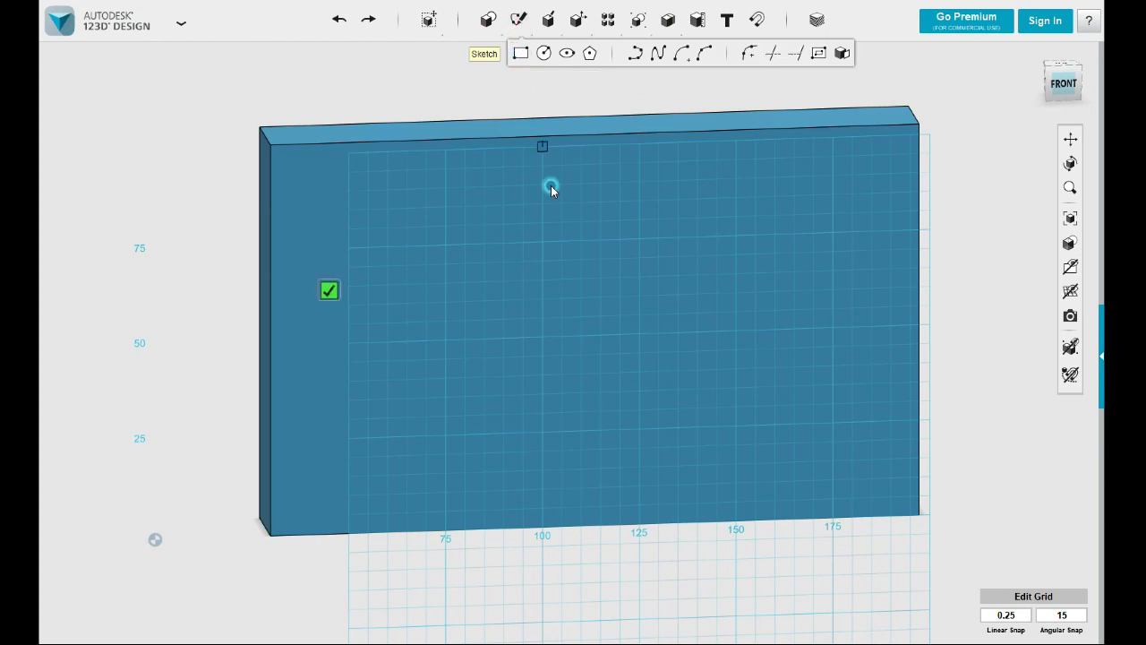
{"action": "left_click", "coordinate": [447, 435]}
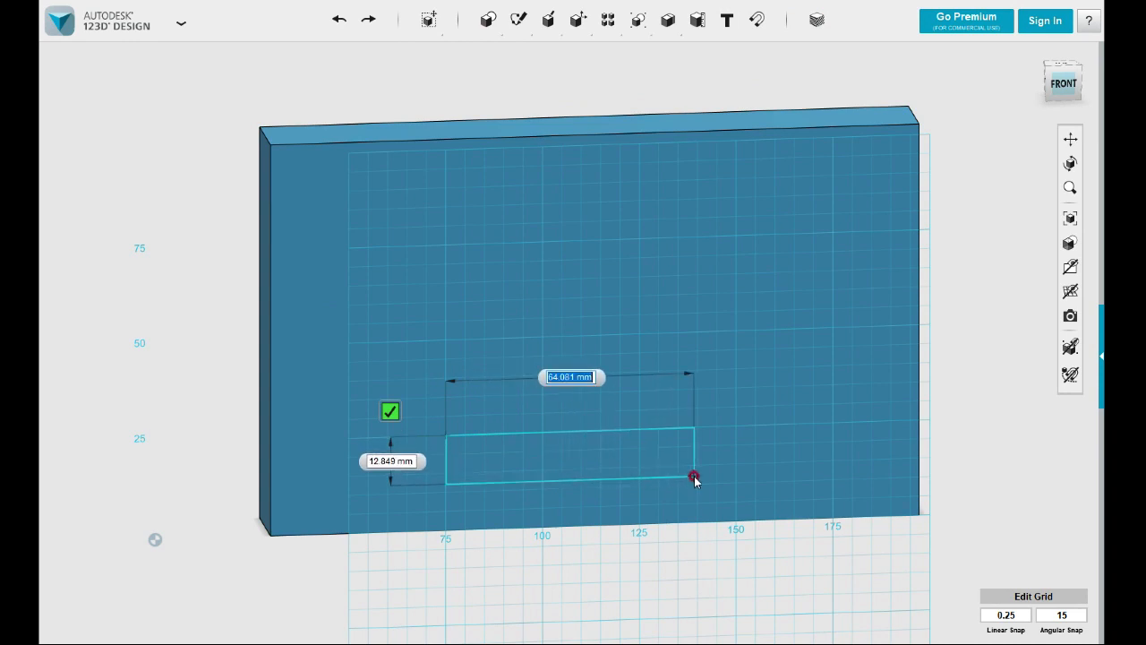
{"action": "type", "text": "70"}
{"action": "key", "text": "Tab"}
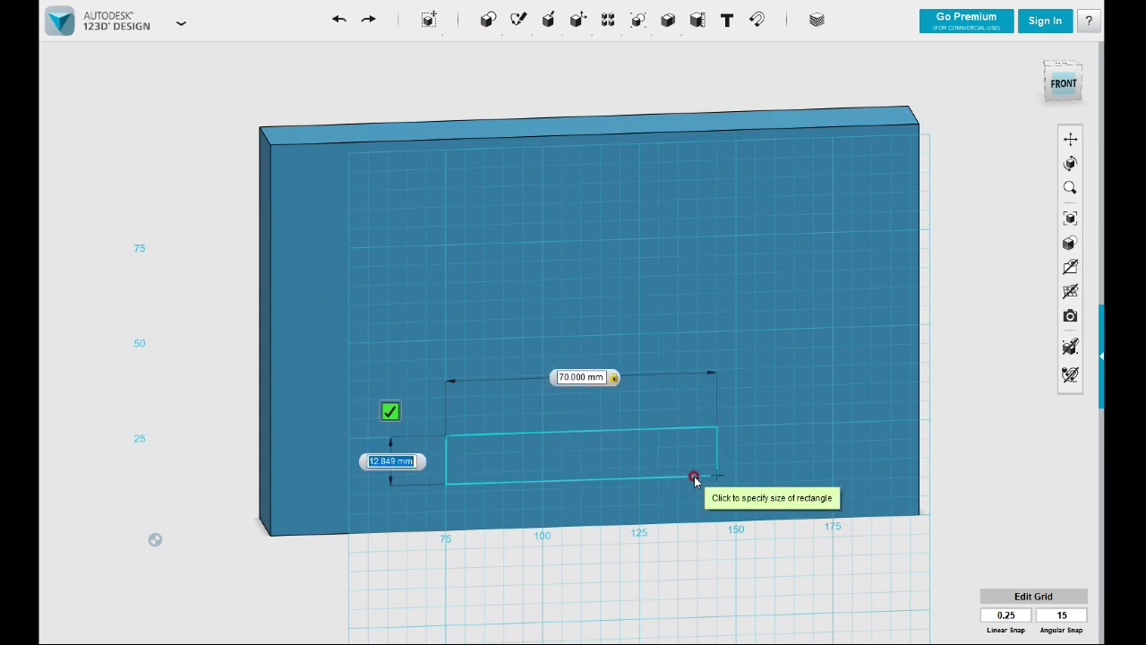
{"action": "type", "text": "20"}
{"action": "key", "text": "Tab"}
{"action": "key", "text": "Return"}
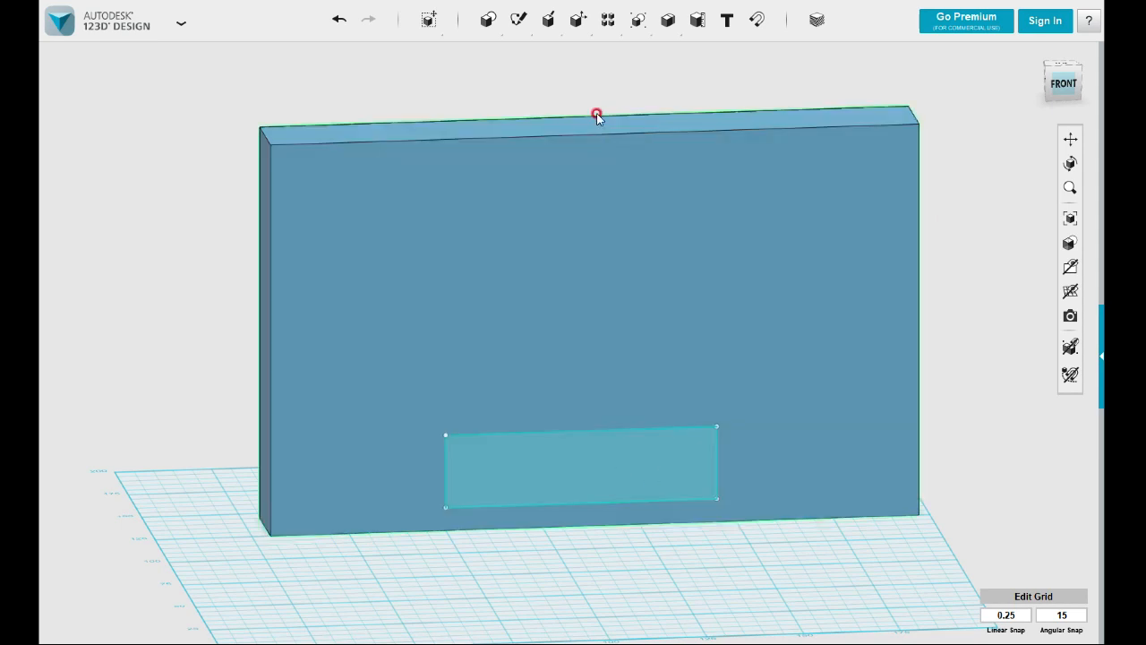
Add a small circle centred on the rectangle's upper-left corner to the same sketch
{"action": "mouse_move", "coordinate": [517, 21]}
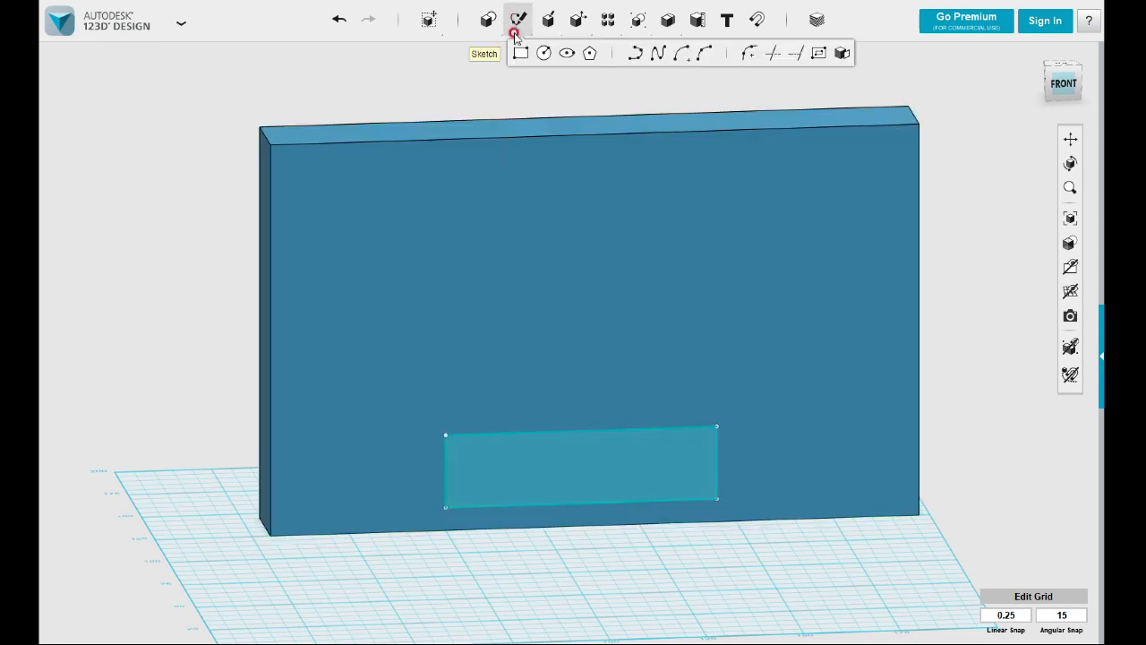
{"action": "left_click", "coordinate": [544, 53]}
{"action": "left_click", "coordinate": [457, 443]}
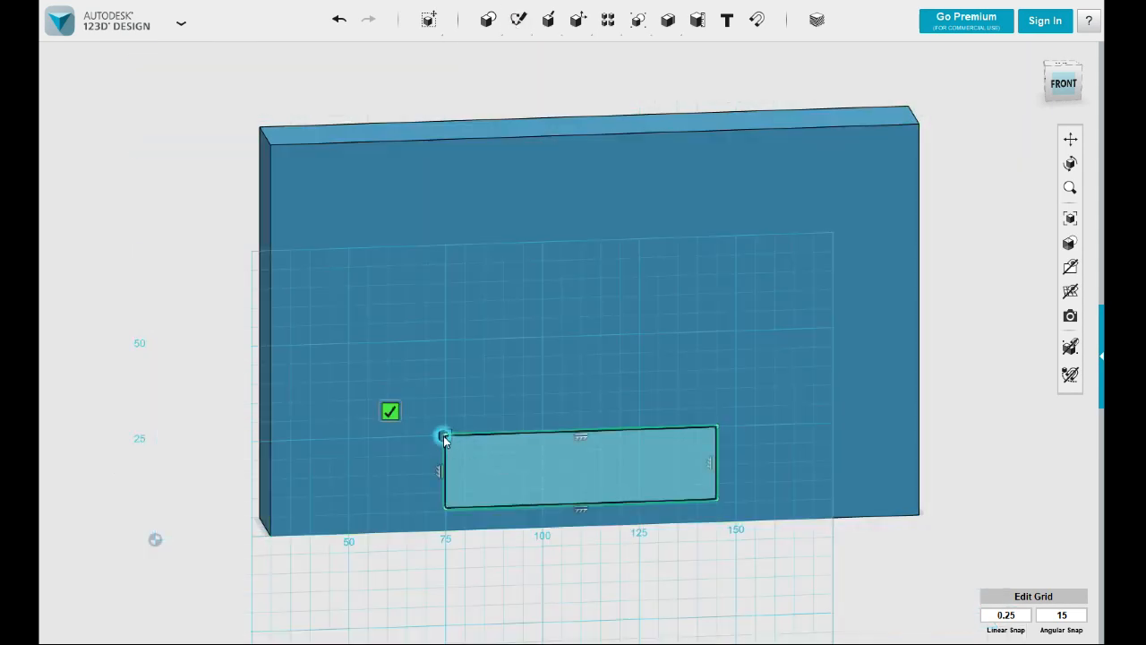
{"action": "left_click", "coordinate": [444, 433]}
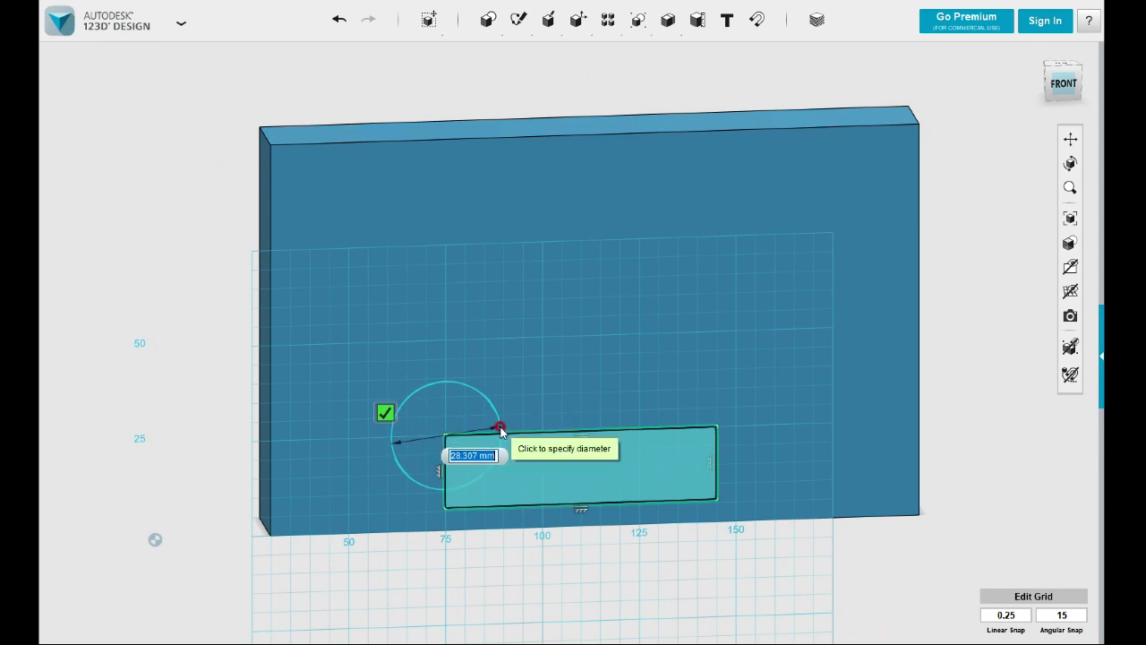
{"action": "type", "text": "1"}
{"action": "key", "text": "Return"}
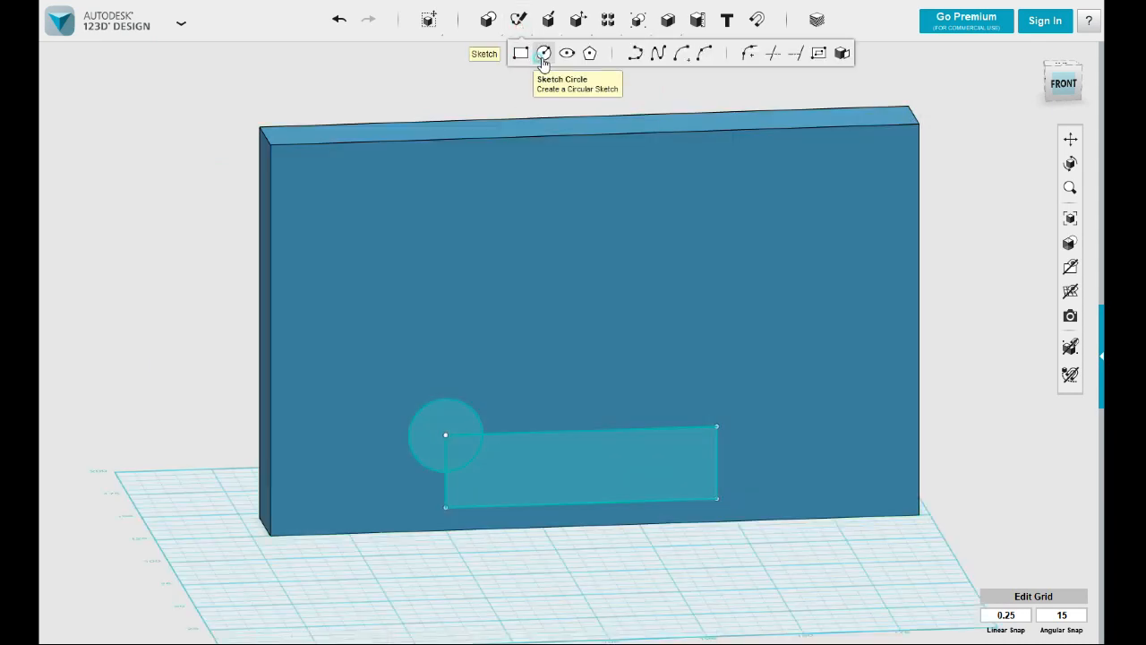
Add a concentric circle 38 mm in diameter around the small circle
{"action": "left_click", "coordinate": [543, 53]}
{"action": "left_click", "coordinate": [448, 436]}
{"action": "left_click", "coordinate": [447, 429]}
{"action": "type", "text": "38"}
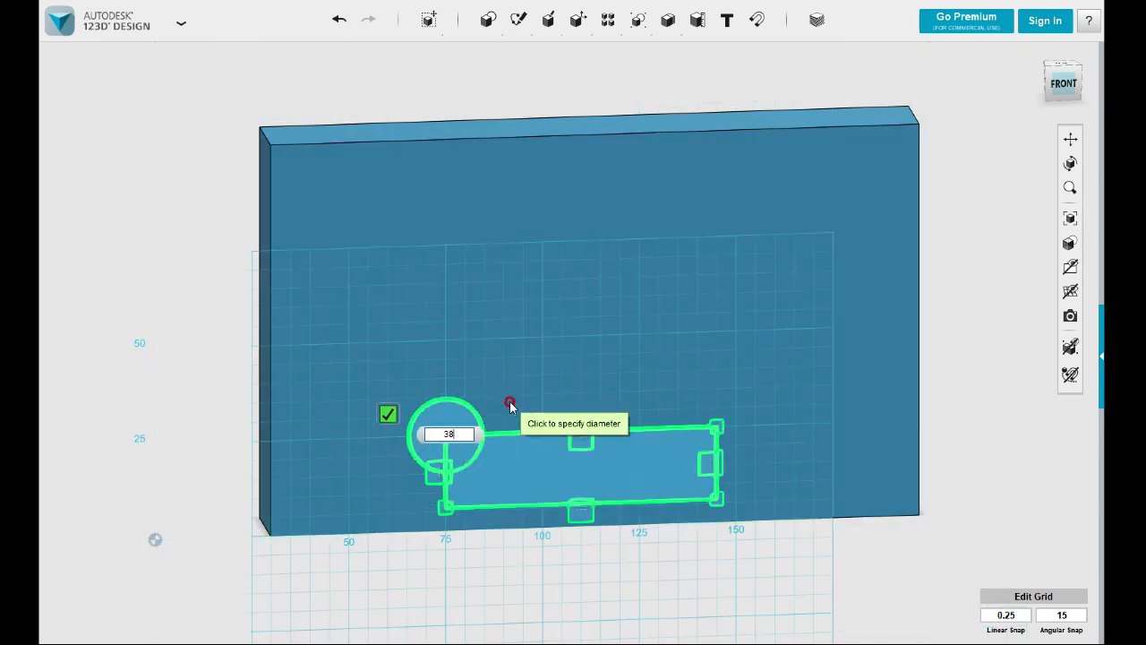
{"action": "left_click", "coordinate": [510, 405]}
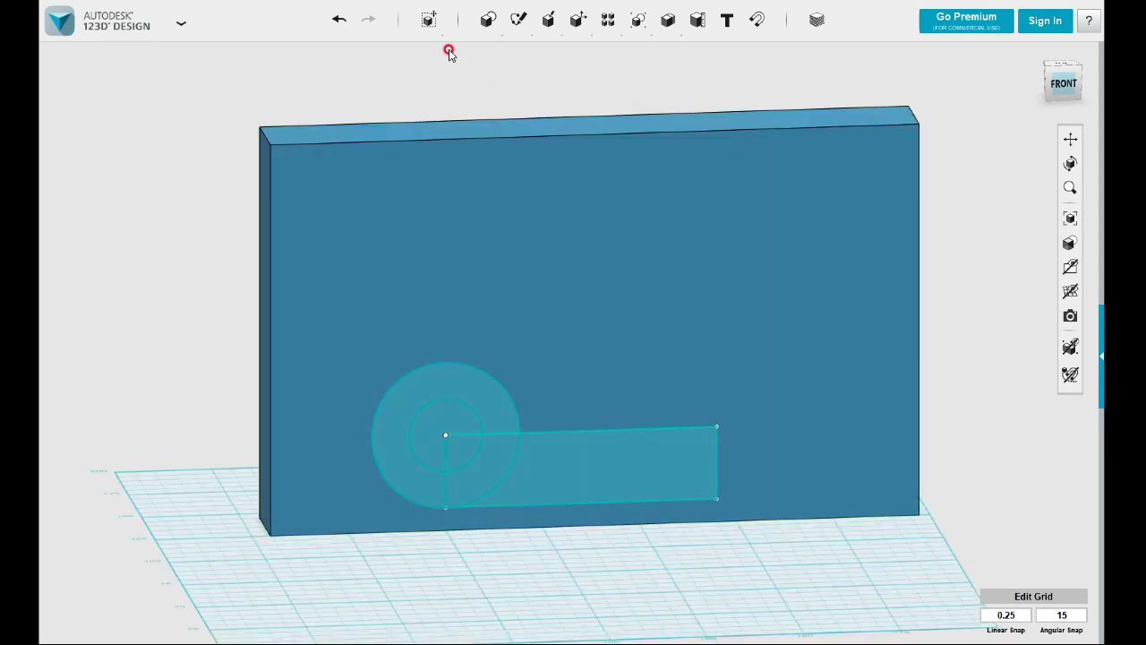
Add a rectangle 50 mm wide and 54 mm high, starting from the lower-right corner of the 70 mm rectangle and extending up and left
{"action": "mouse_move", "coordinate": [518, 20]}
{"action": "left_click", "coordinate": [520, 53]}
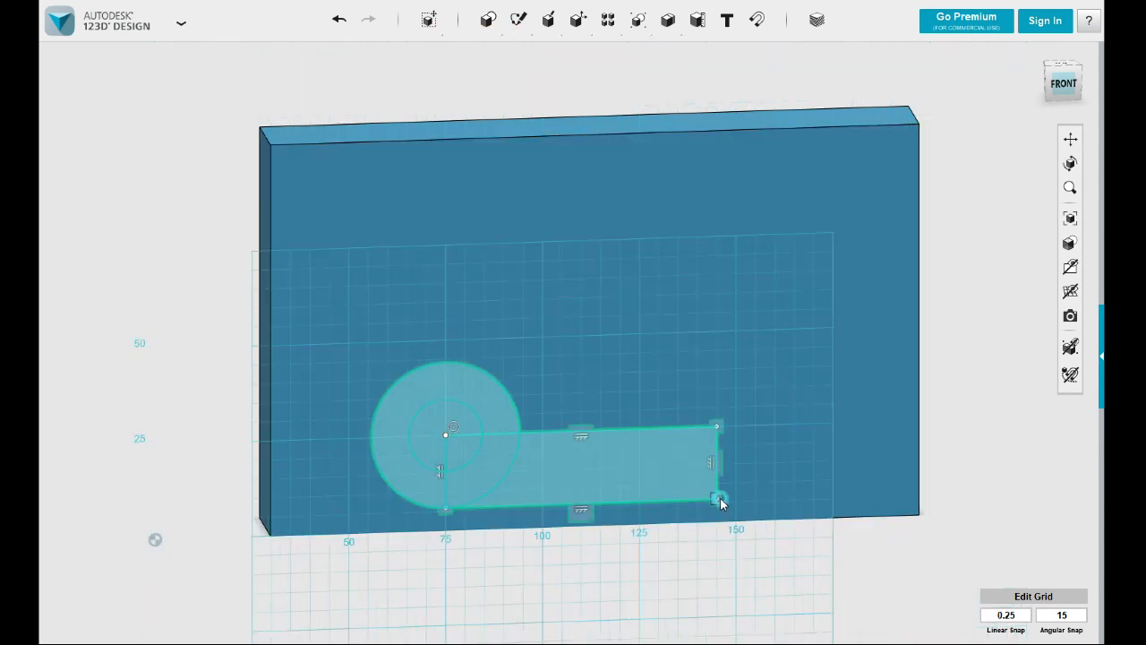
{"action": "left_click", "coordinate": [717, 499]}
{"action": "left_click", "coordinate": [716, 499]}
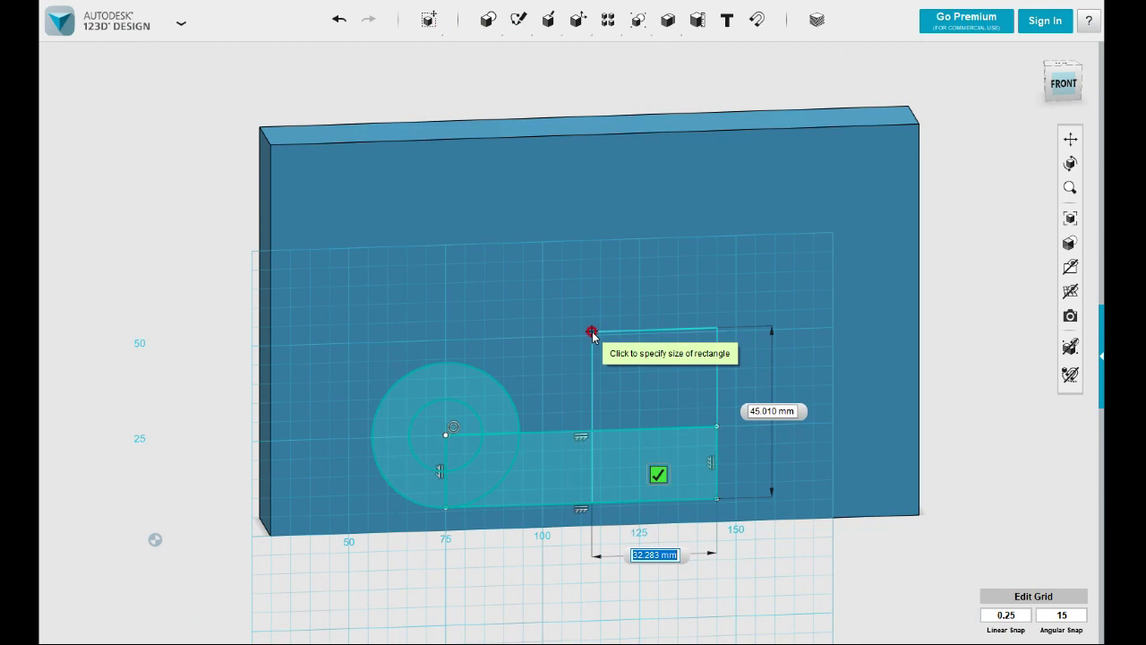
{"action": "type", "text": "70"}
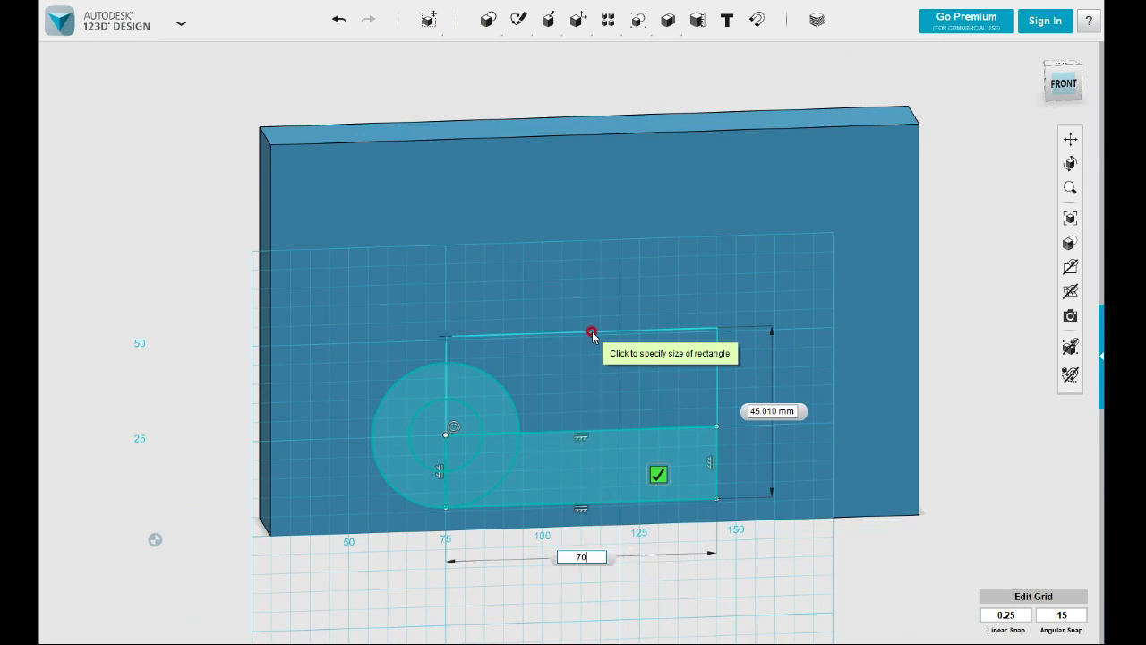
{"action": "key", "text": "Tab"}
{"action": "type", "text": "54"}
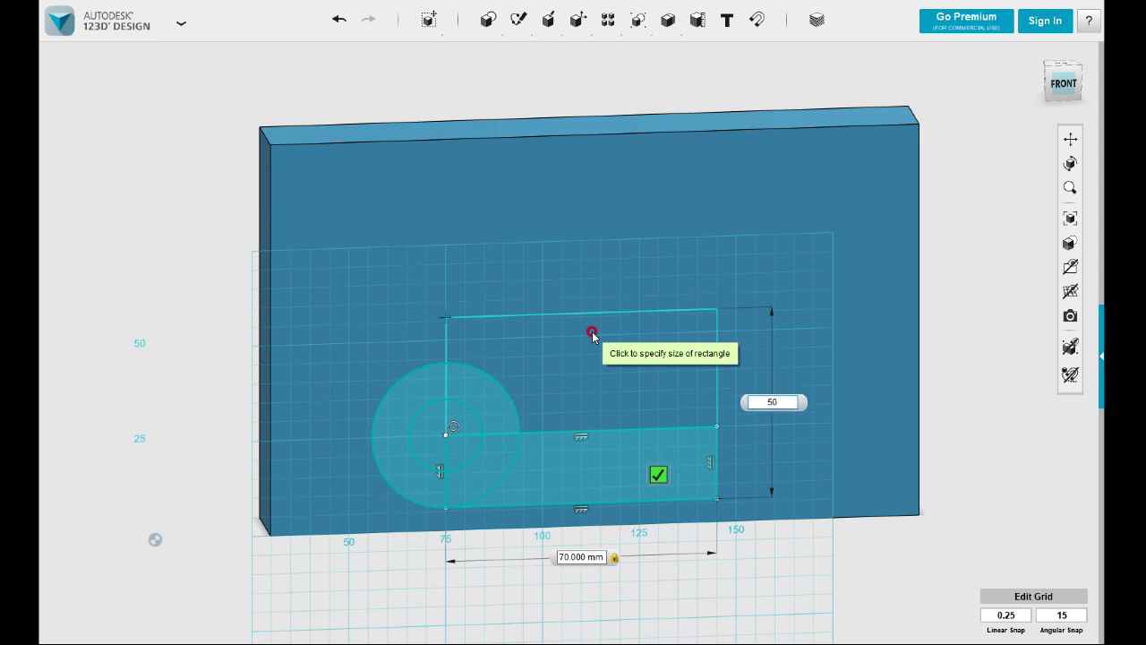
{"action": "key", "text": "BackSpace"}
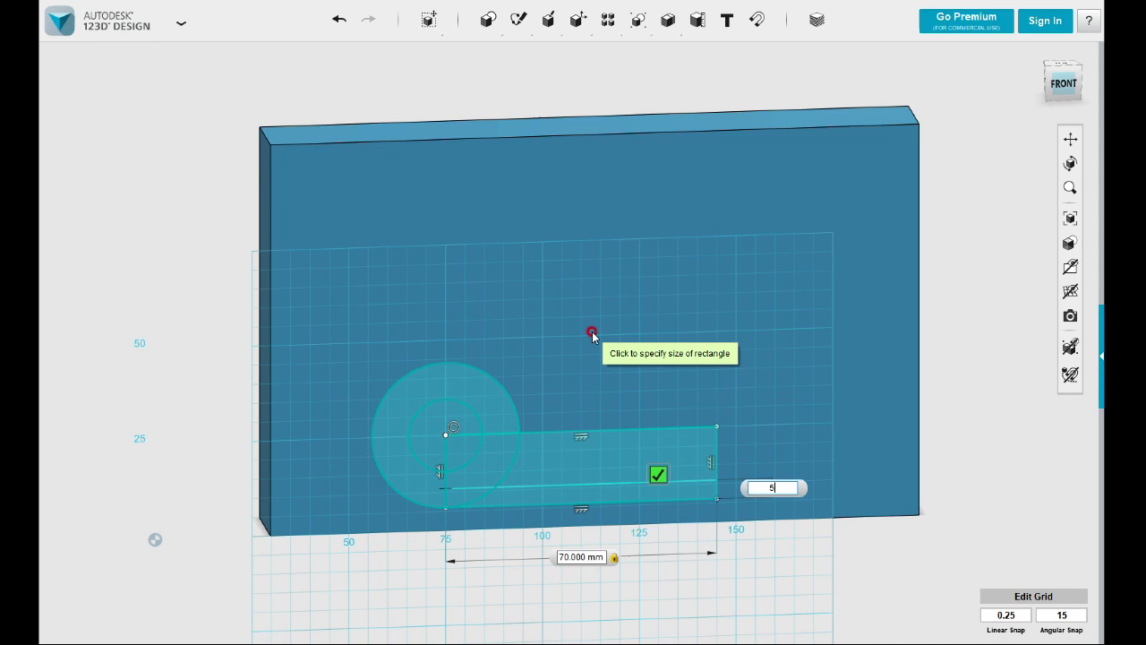
{"action": "type", "text": "4"}
{"action": "key", "text": "Tab"}
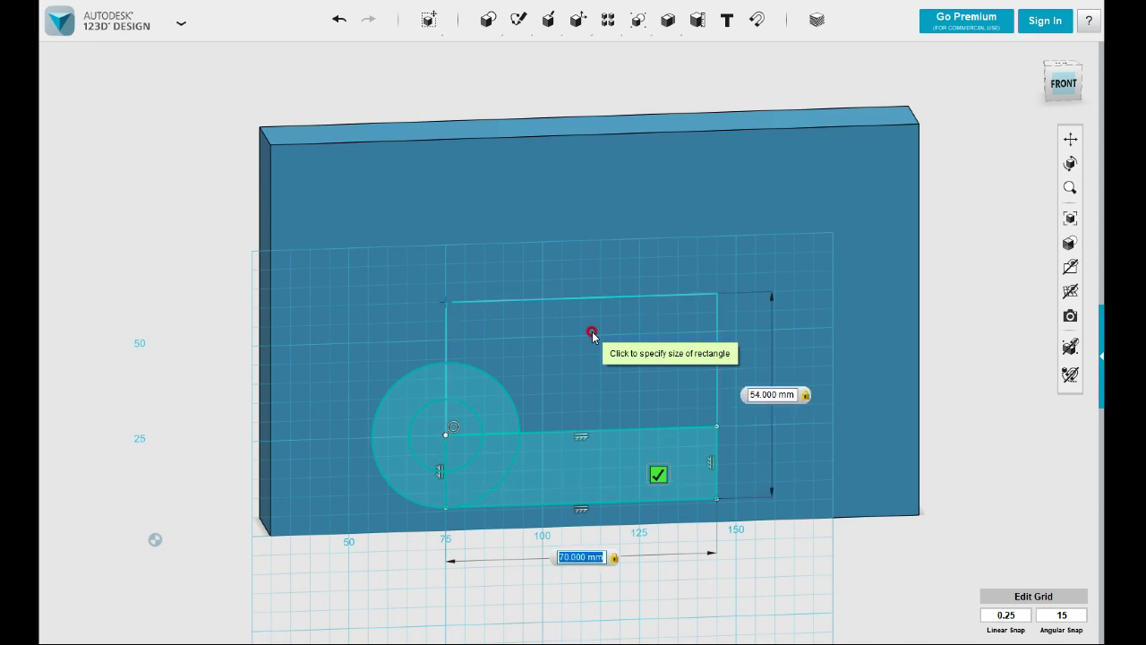
{"action": "type", "text": "50"}
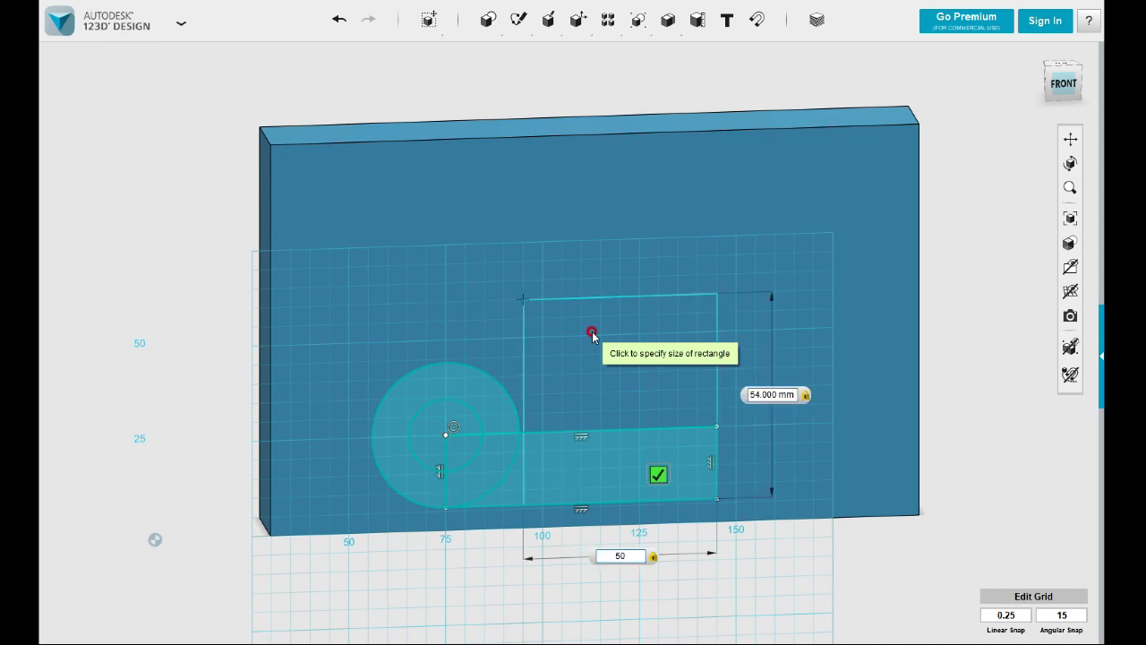
{"action": "key", "text": "Return"}
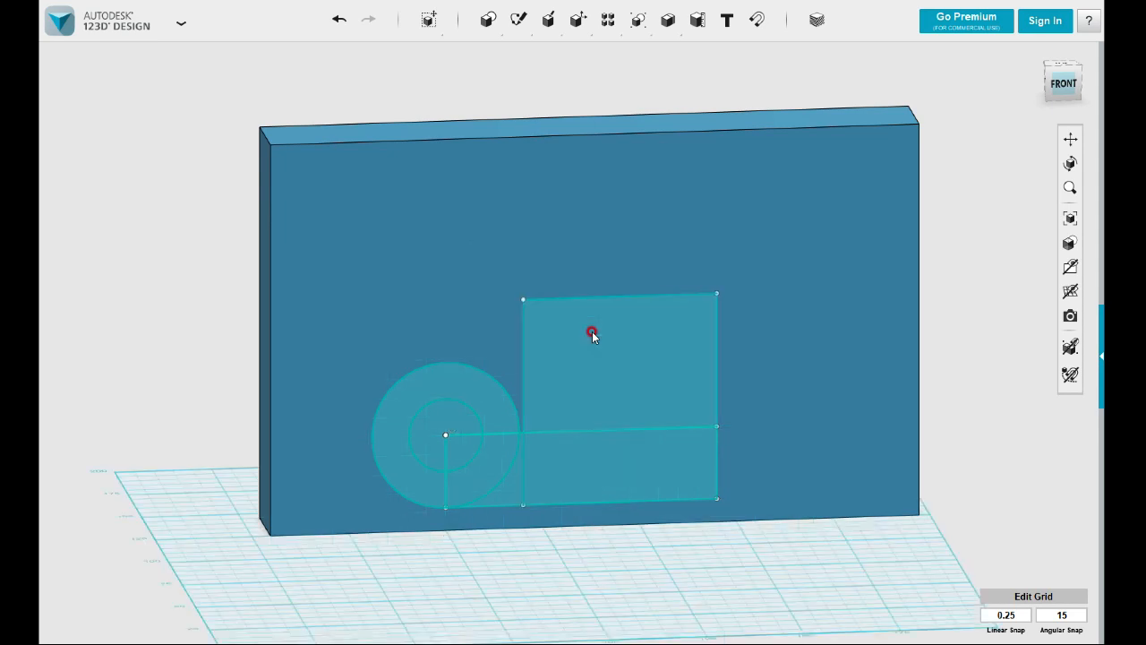
Draw a line from the tall rectangle's upper-left corner tangent to the outer circle's upper-left side
{"action": "scroll", "coordinate": [551, 326], "scroll_direction": "up", "scroll_amount": 3}
{"action": "scroll", "coordinate": [551, 325], "scroll_direction": "up", "scroll_amount": 5}
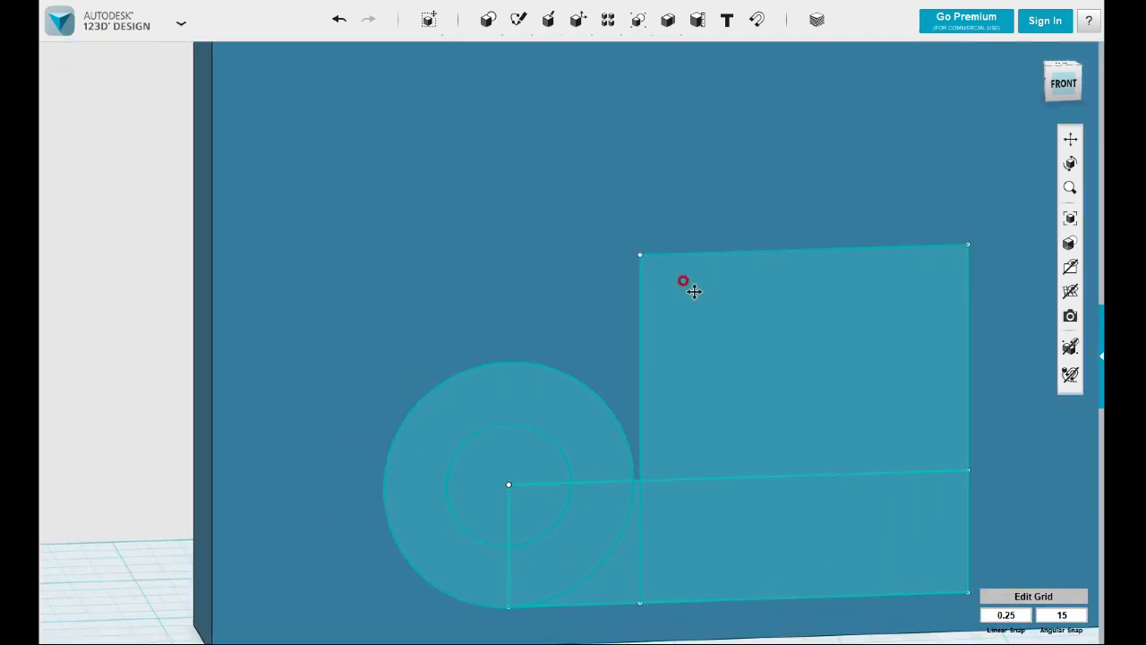
{"action": "scroll", "coordinate": [636, 320], "scroll_direction": "down", "scroll_amount": 5}
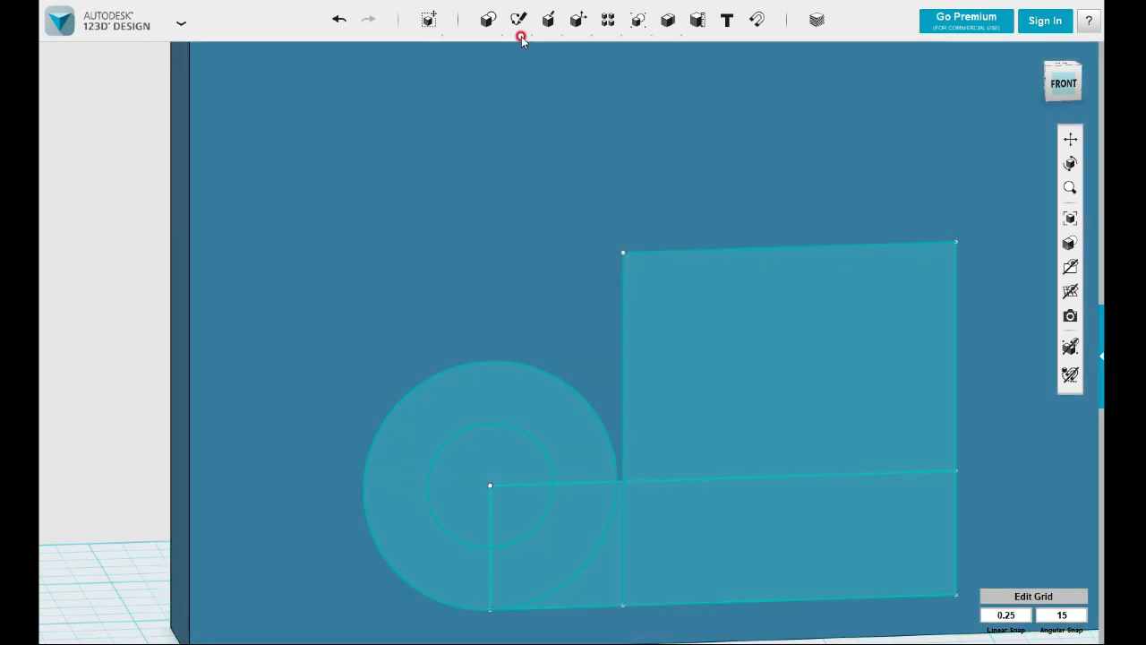
{"action": "left_click", "coordinate": [520, 37]}
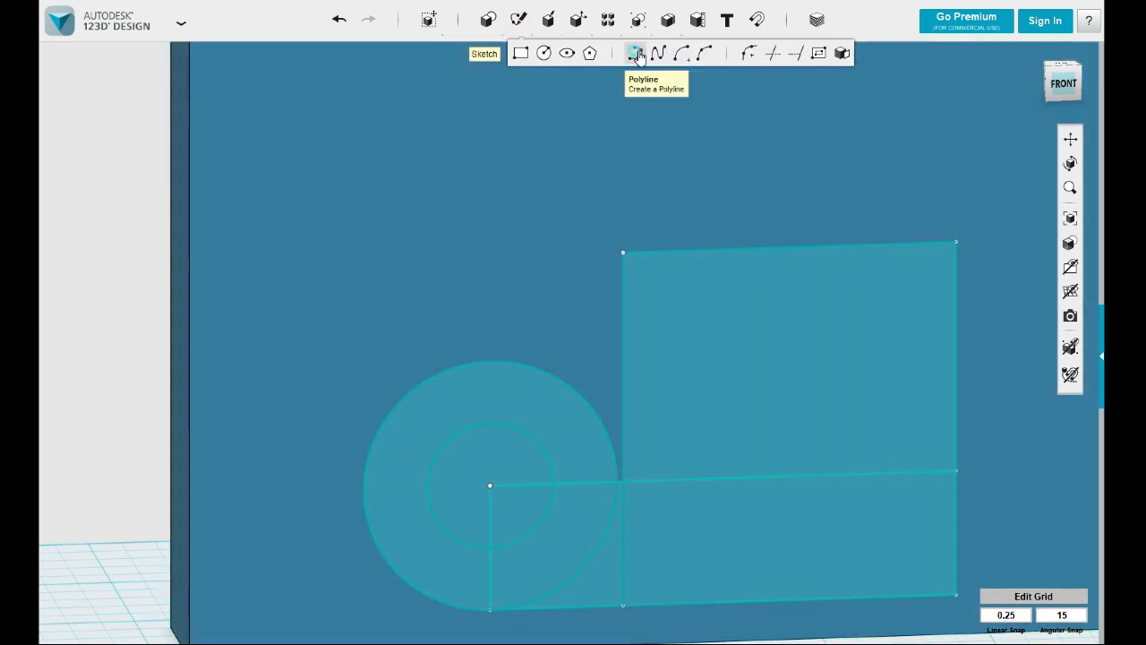
{"action": "left_click", "coordinate": [638, 55]}
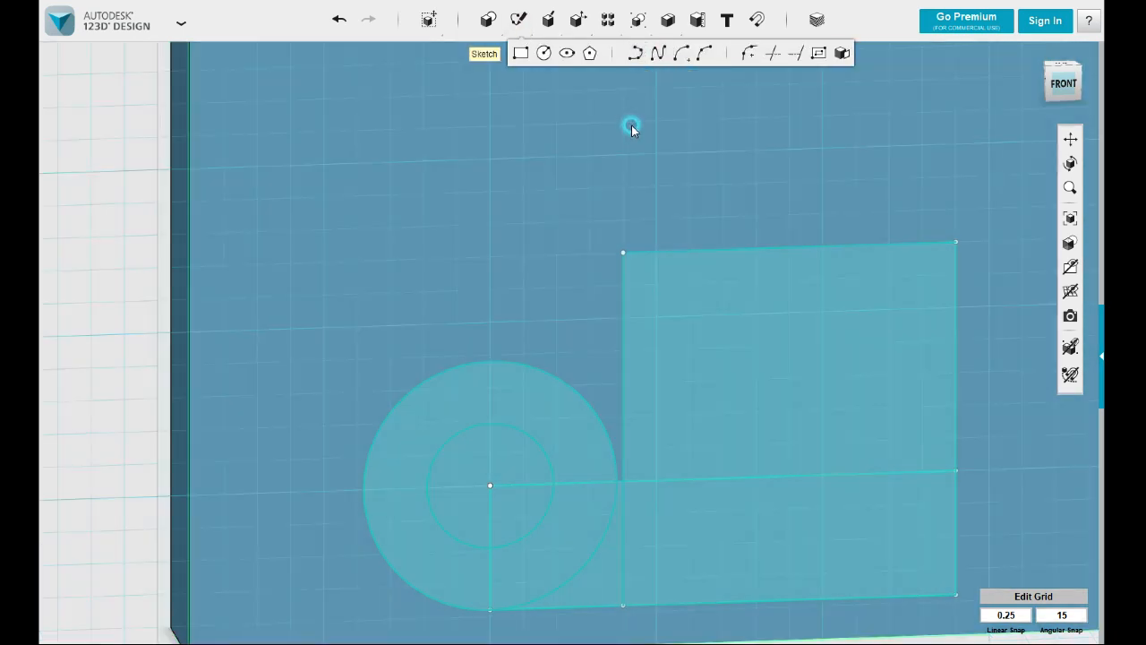
{"action": "left_click", "coordinate": [643, 282]}
{"action": "left_click", "coordinate": [623, 254]}
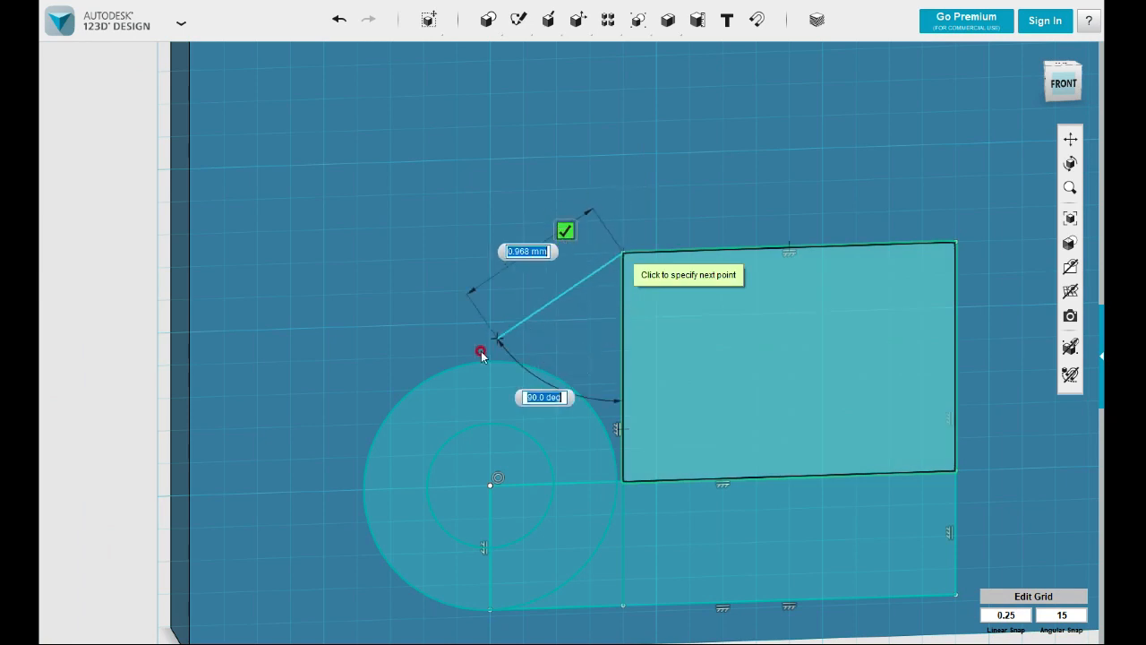
{"action": "left_click", "coordinate": [424, 387]}
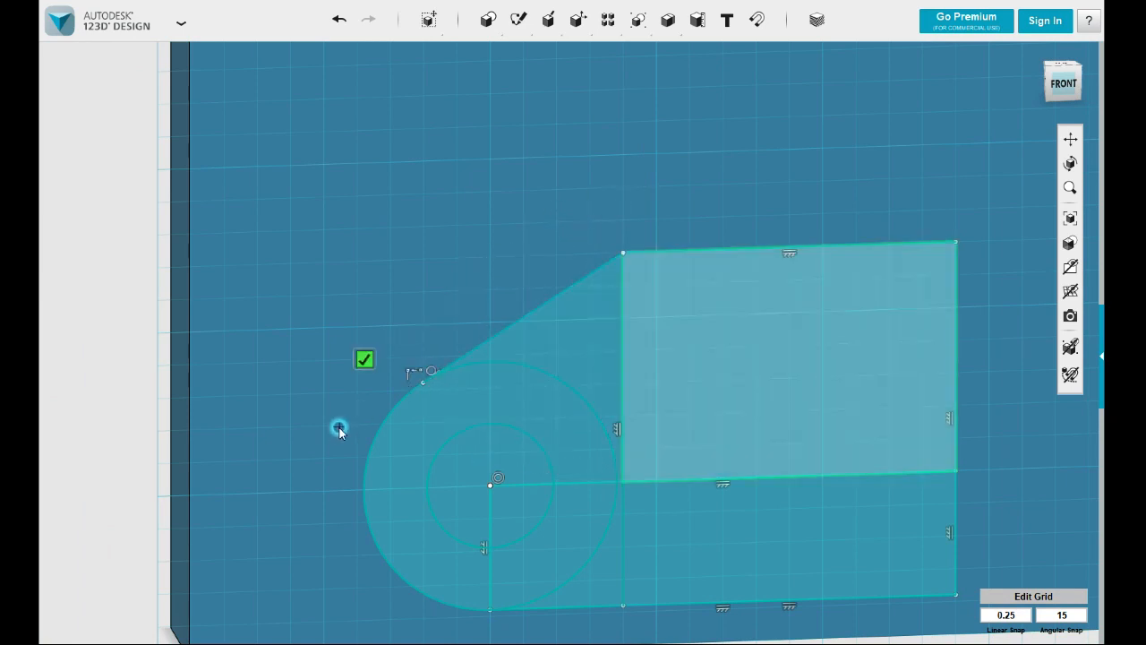
{"action": "left_click", "coordinate": [338, 421]}
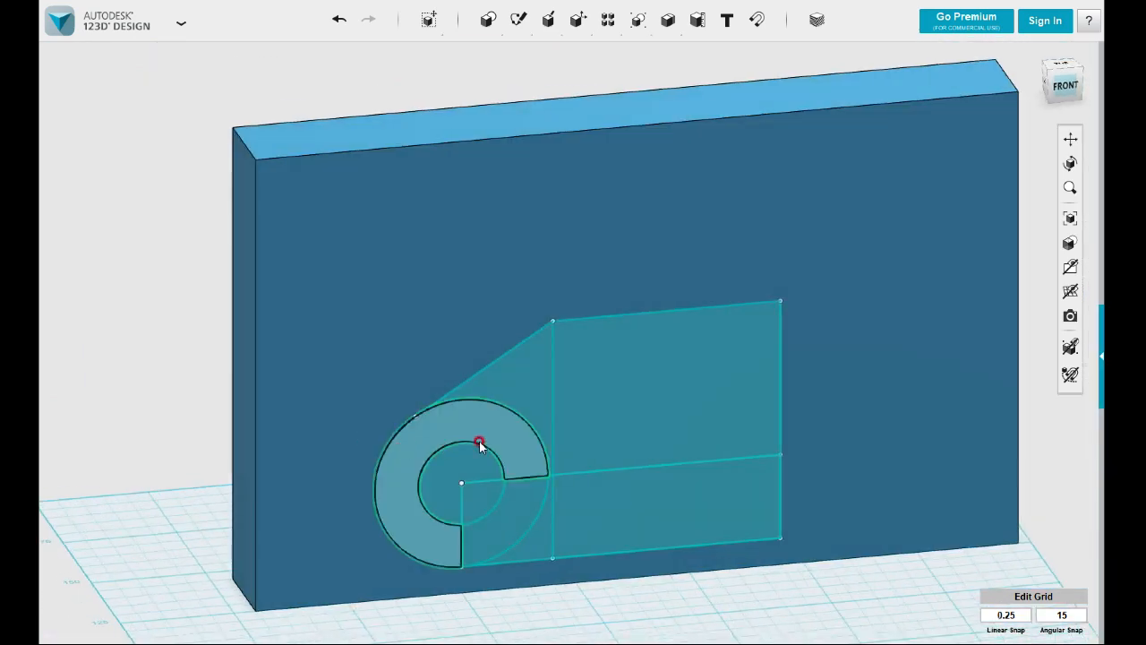
Extrude the round end's ring, the tangent web and the rectangular body out from the slab by 13 mm, leaving the small circle open
{"action": "left_click", "coordinate": [500, 436]}
{"action": "left_click", "coordinate": [513, 518], "text": "shift"}
{"action": "left_click", "coordinate": [604, 518], "text": "shift"}
{"action": "left_click", "coordinate": [571, 410], "text": "shift"}
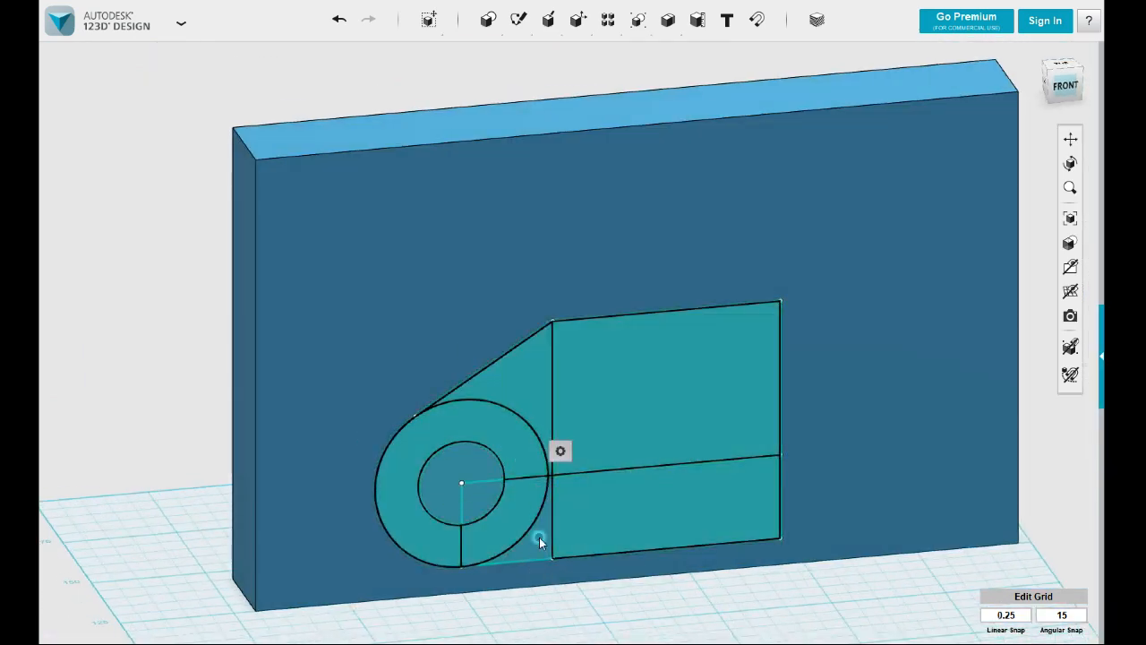
{"action": "left_click", "coordinate": [564, 591]}
{"action": "left_click", "coordinate": [639, 592]}
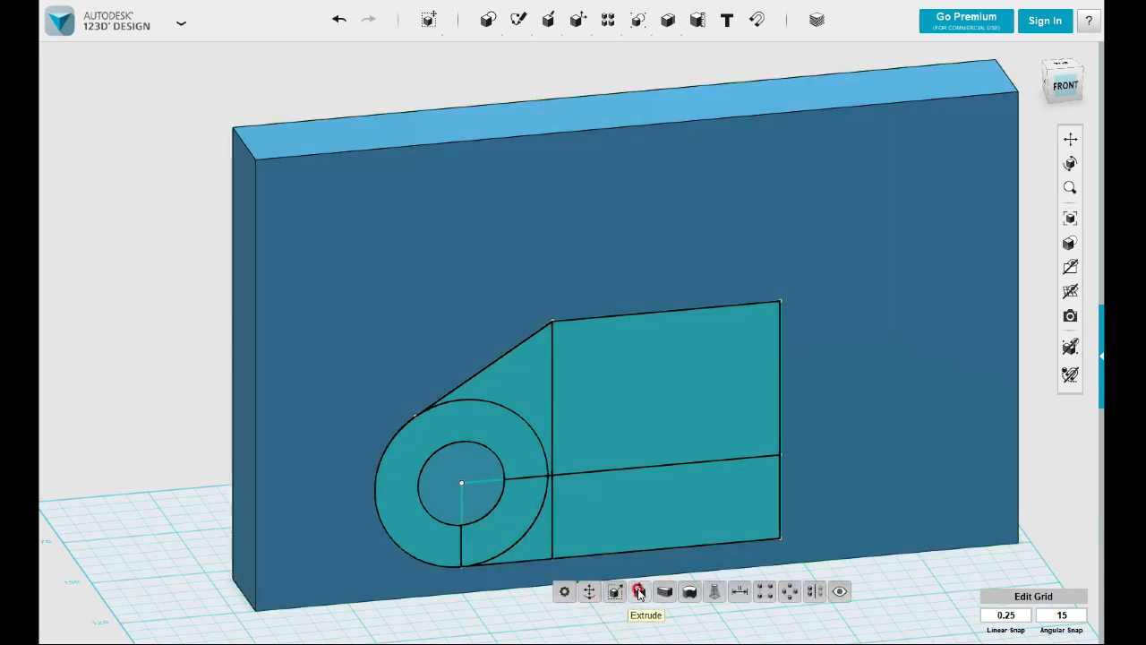
{"action": "right_click_drag", "start_coordinate": [533, 515], "coordinate": [561, 500]}
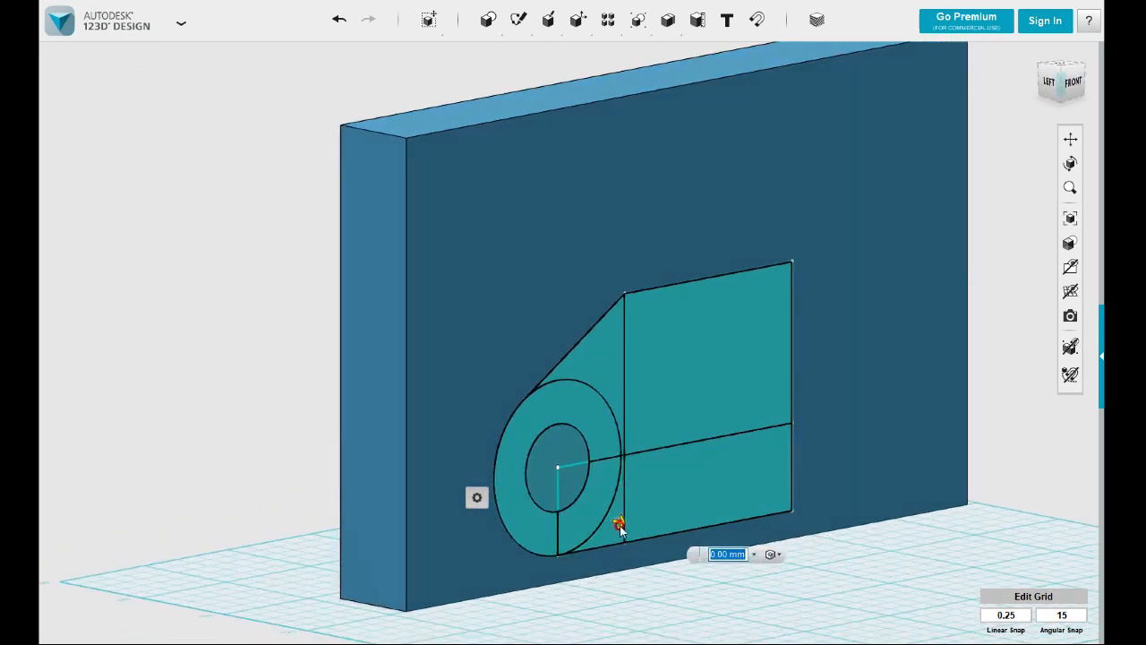
{"action": "left_click_drag", "start_coordinate": [640, 528], "coordinate": [700, 539]}
{"action": "left_click", "coordinate": [818, 570]}
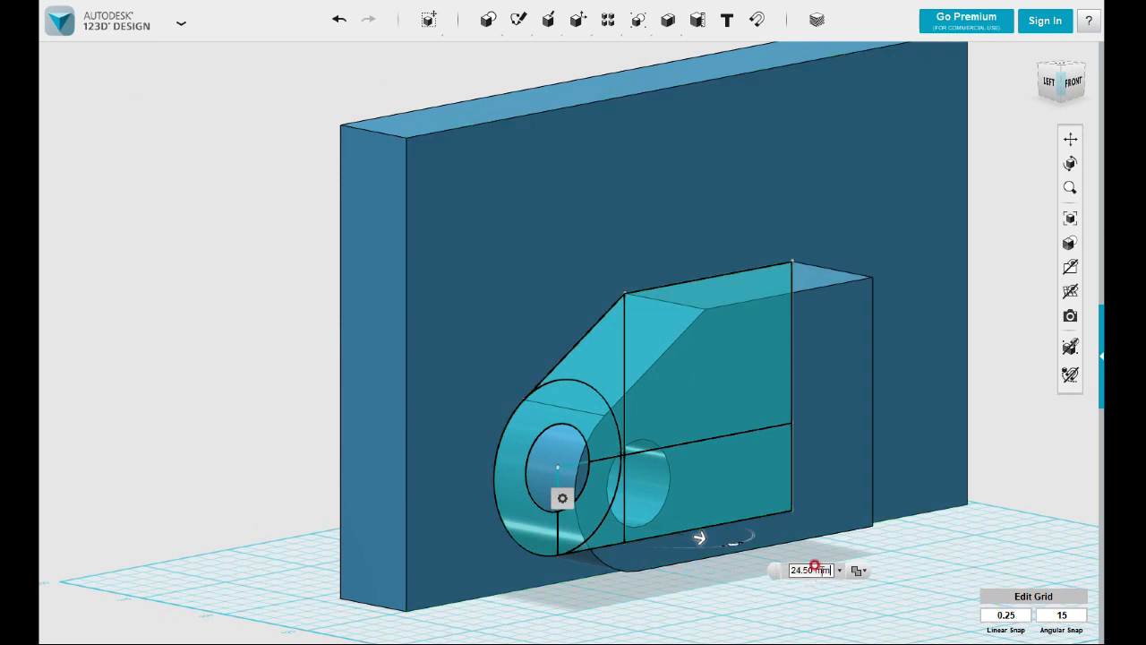
{"action": "left_click_drag", "start_coordinate": [824, 566], "coordinate": [774, 576]}
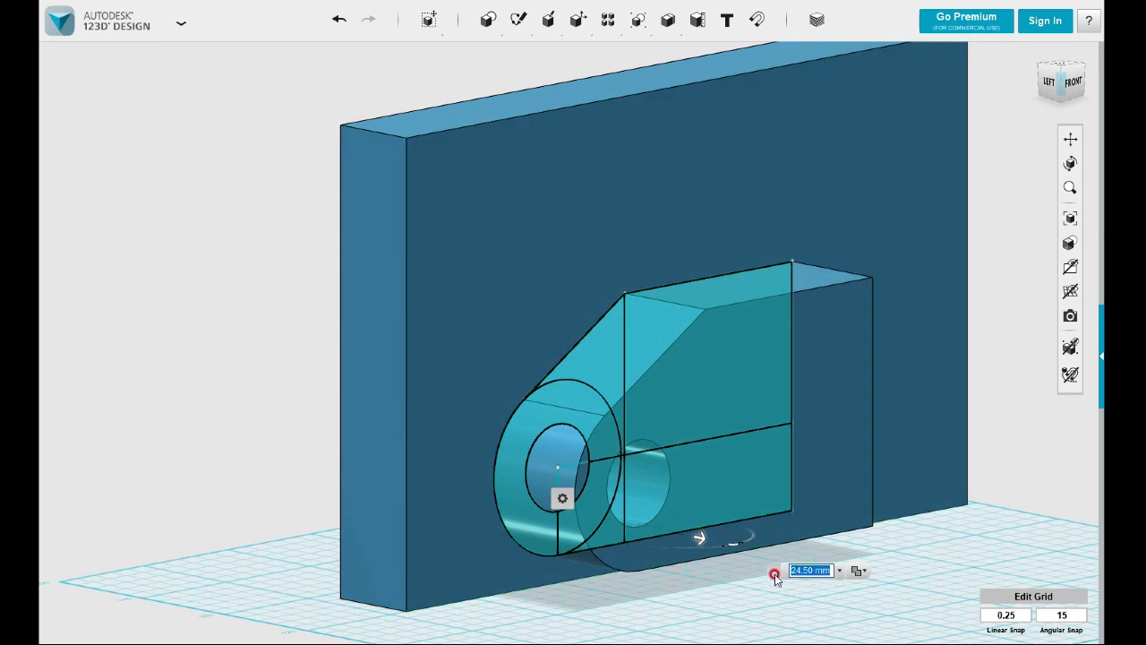
{"action": "type", "text": "13"}
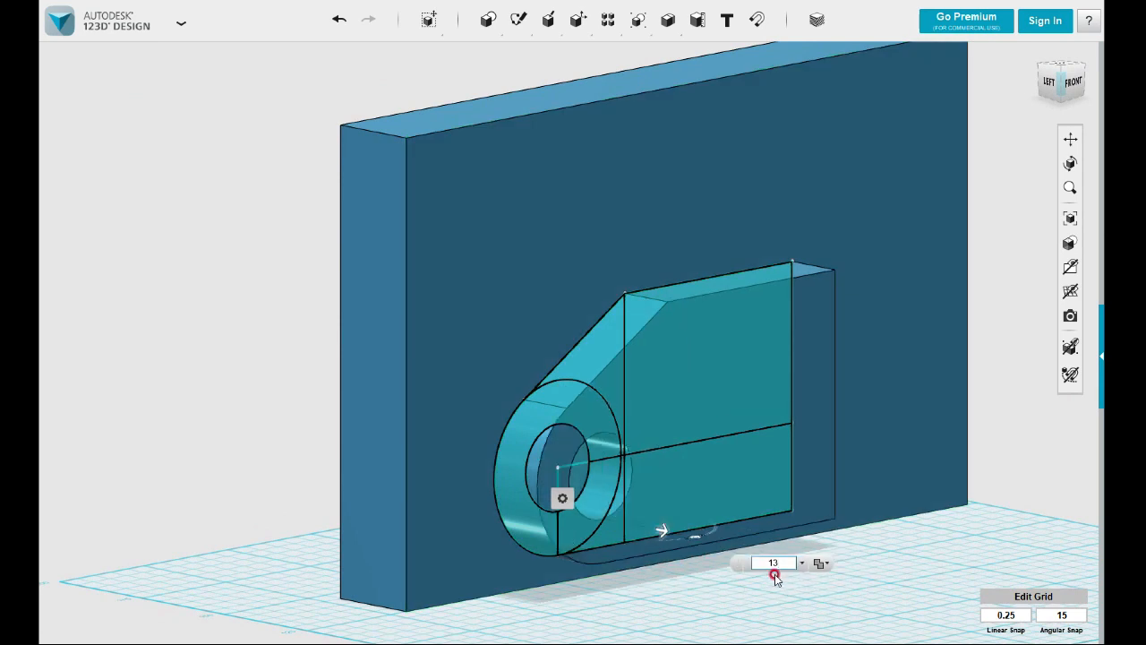
Finish the extrusion as a new solid separate from the slab
{"action": "left_click", "coordinate": [813, 566]}
{"action": "left_click", "coordinate": [836, 629]}
{"action": "left_click", "coordinate": [772, 562]}
{"action": "left_click", "coordinate": [783, 591]}
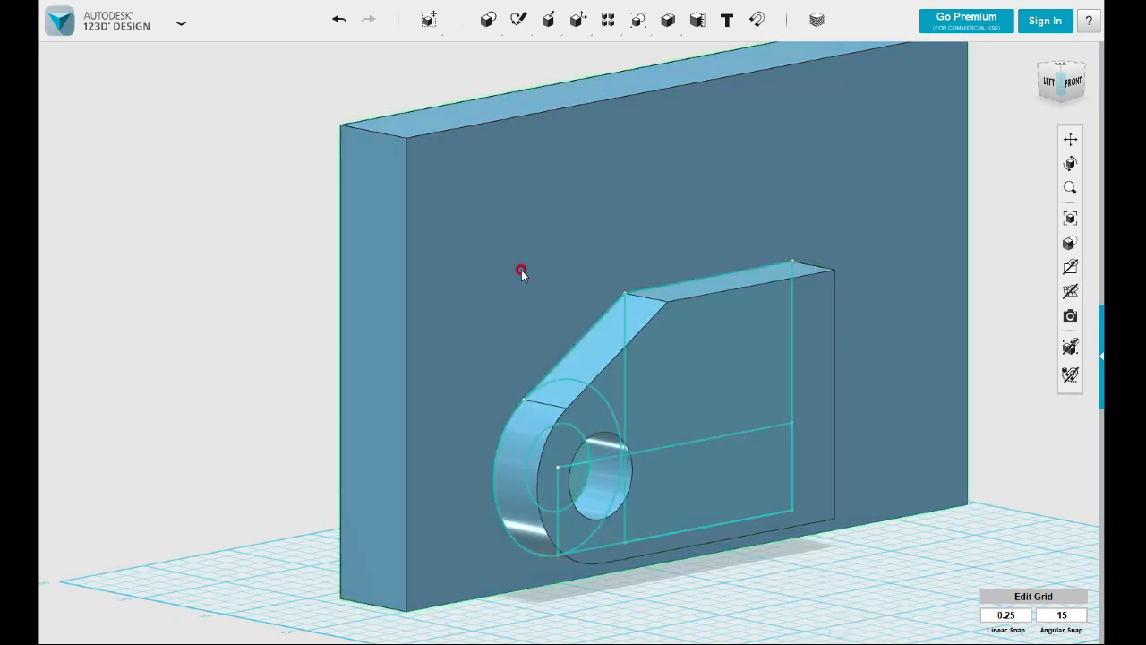
Delete the large slab behind the extruded part
{"action": "left_click", "coordinate": [521, 270]}
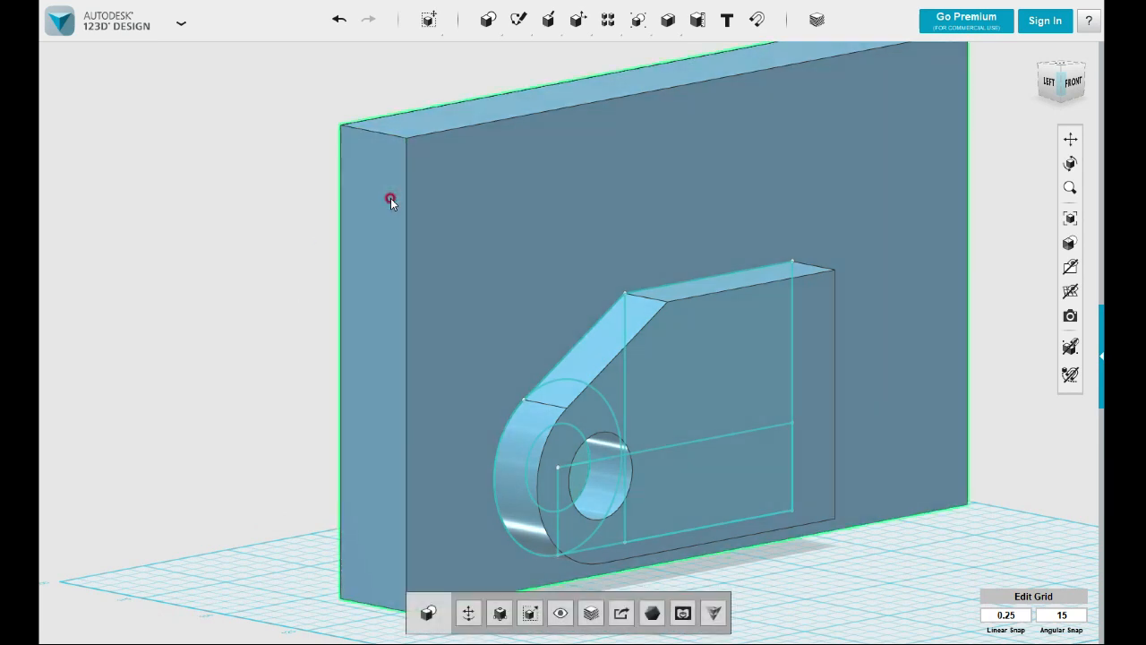
{"action": "key", "text": "Delete"}
{"action": "right_click_drag", "start_coordinate": [391, 200], "coordinate": [457, 242]}
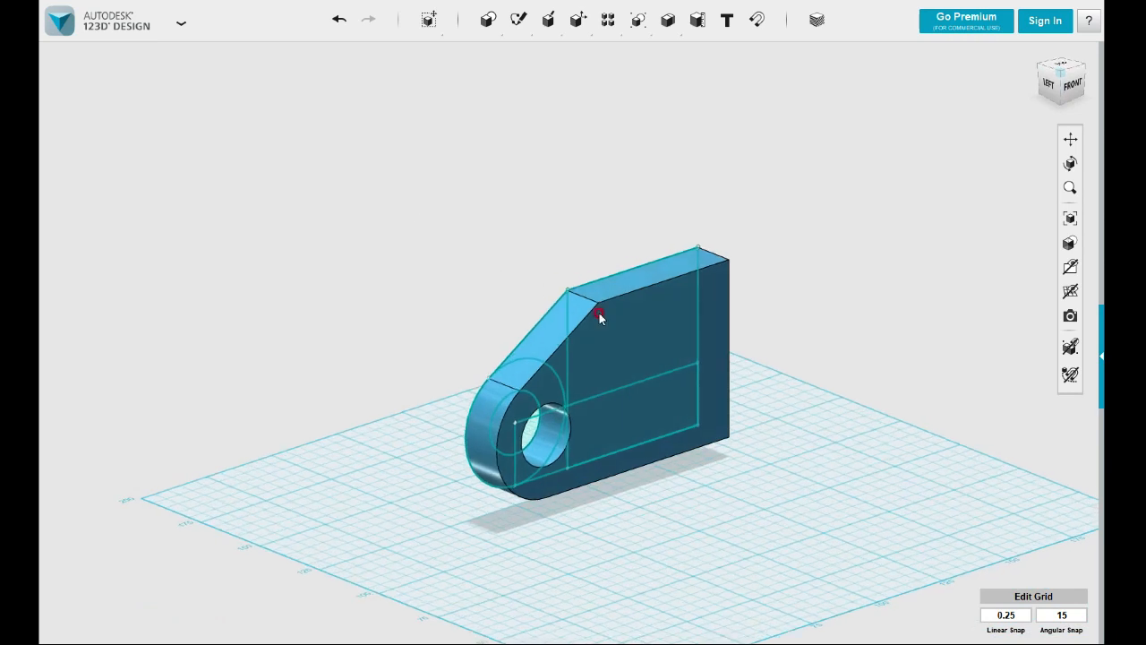
Drop the bored round-end part down onto the grid
{"action": "left_click", "coordinate": [725, 362]}
{"action": "key", "text": "d"}
{"action": "left_click", "coordinate": [787, 458]}
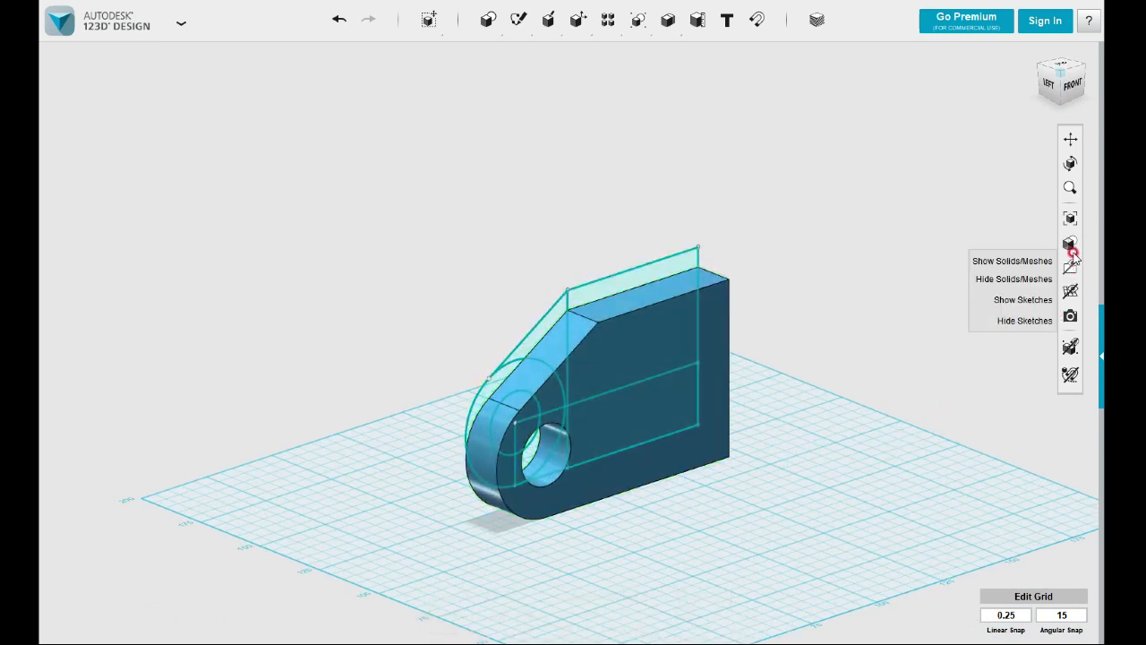
Hide the solids, delete all remaining sketches, and show the solids again
{"action": "mouse_move", "coordinate": [1071, 265]}
{"action": "left_click", "coordinate": [1030, 278]}
{"action": "left_click_drag", "start_coordinate": [788, 473], "coordinate": [376, 235]}
{"action": "key", "text": "Delete"}
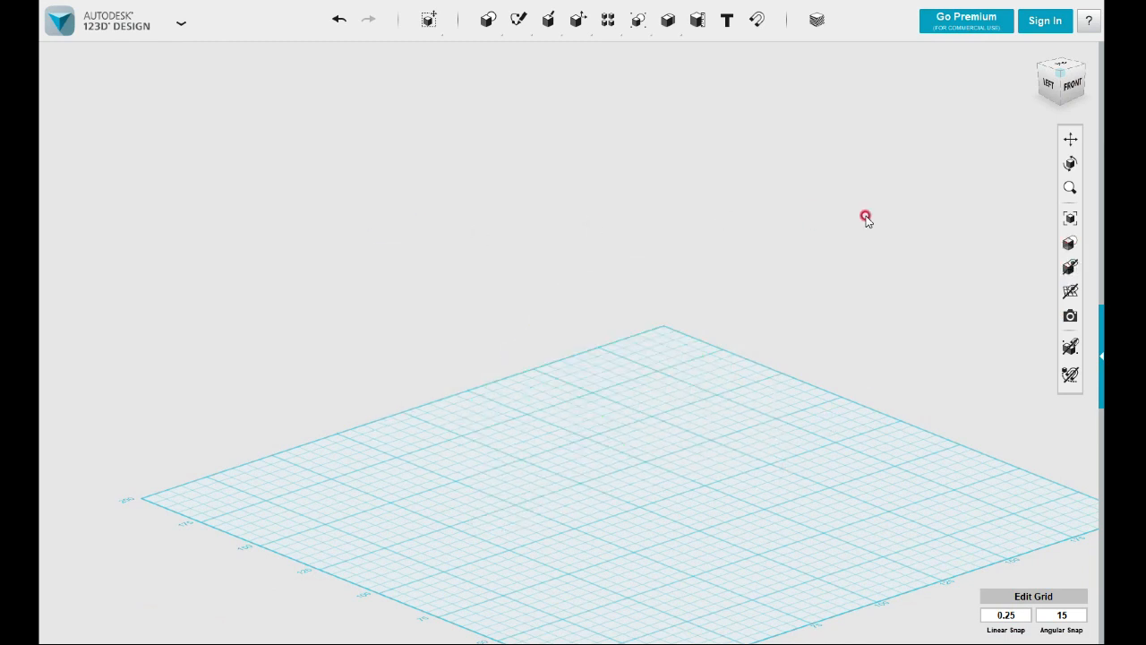
{"action": "mouse_move", "coordinate": [1070, 267]}
{"action": "left_click", "coordinate": [1021, 261]}
Sketch a rectangle 100 mm by 50 mm on the grid beside the finished part
{"action": "right_click_drag", "start_coordinate": [786, 348], "coordinate": [819, 409]}
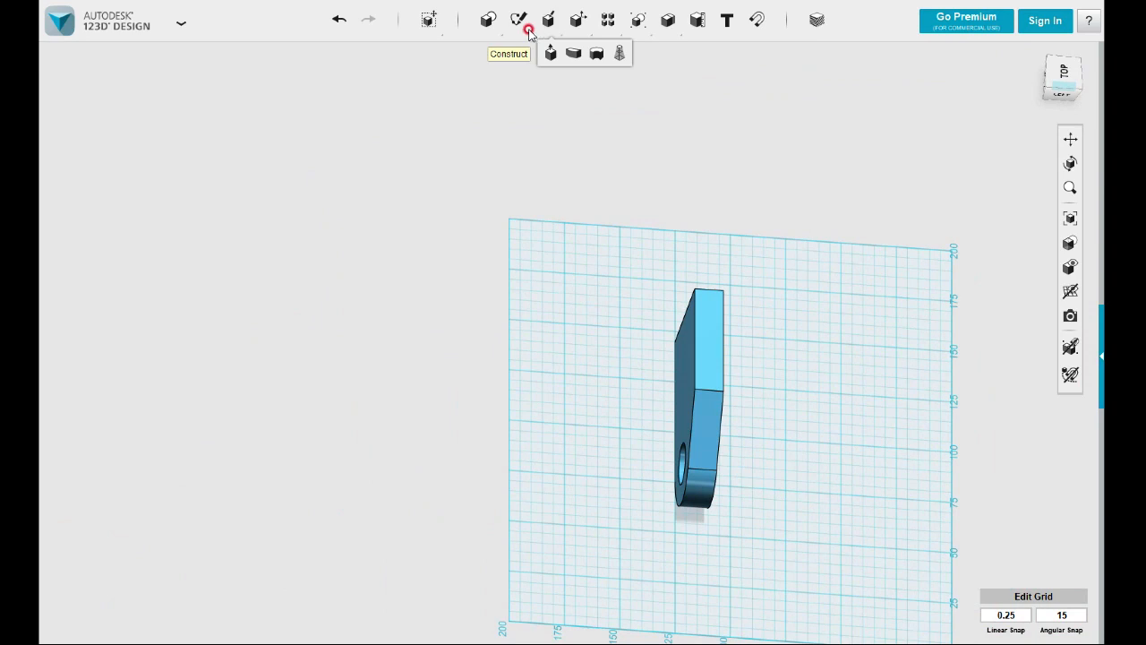
{"action": "left_click", "coordinate": [522, 53]}
{"action": "left_click", "coordinate": [629, 392]}
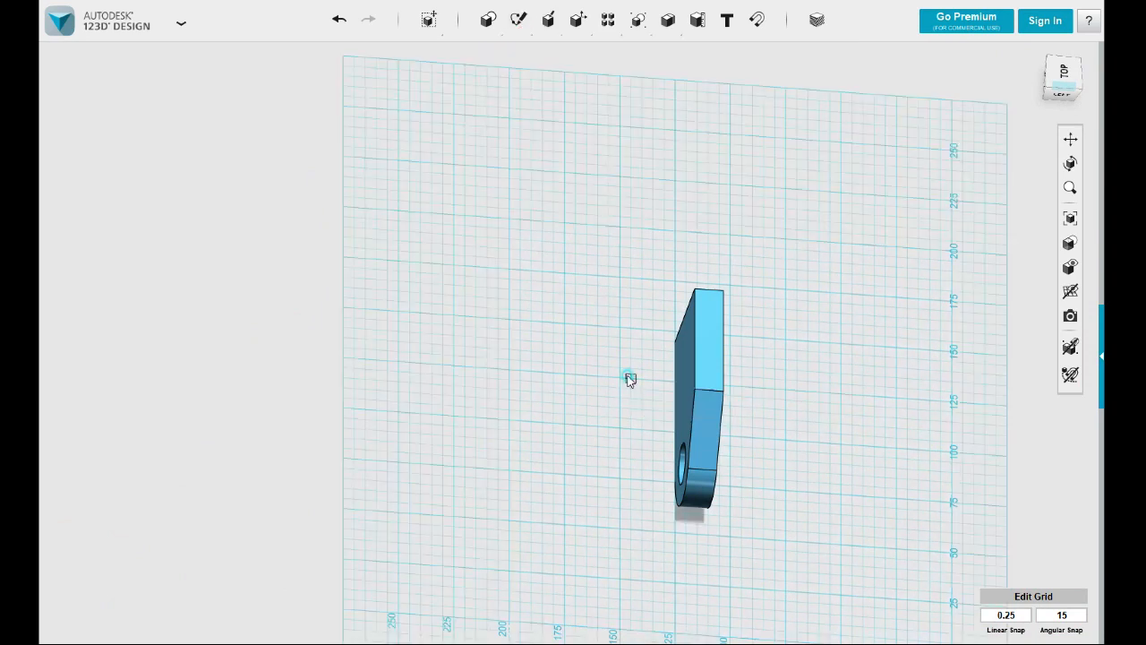
{"action": "left_click", "coordinate": [619, 335]}
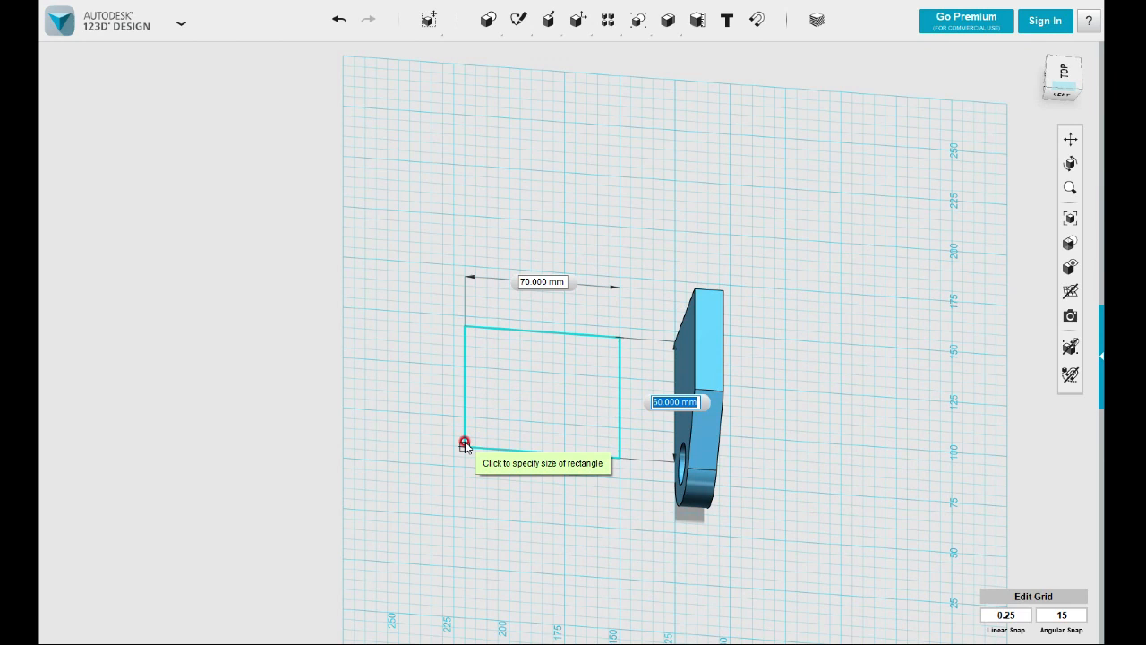
{"action": "type", "text": "100"}
{"action": "key", "text": "Return"}
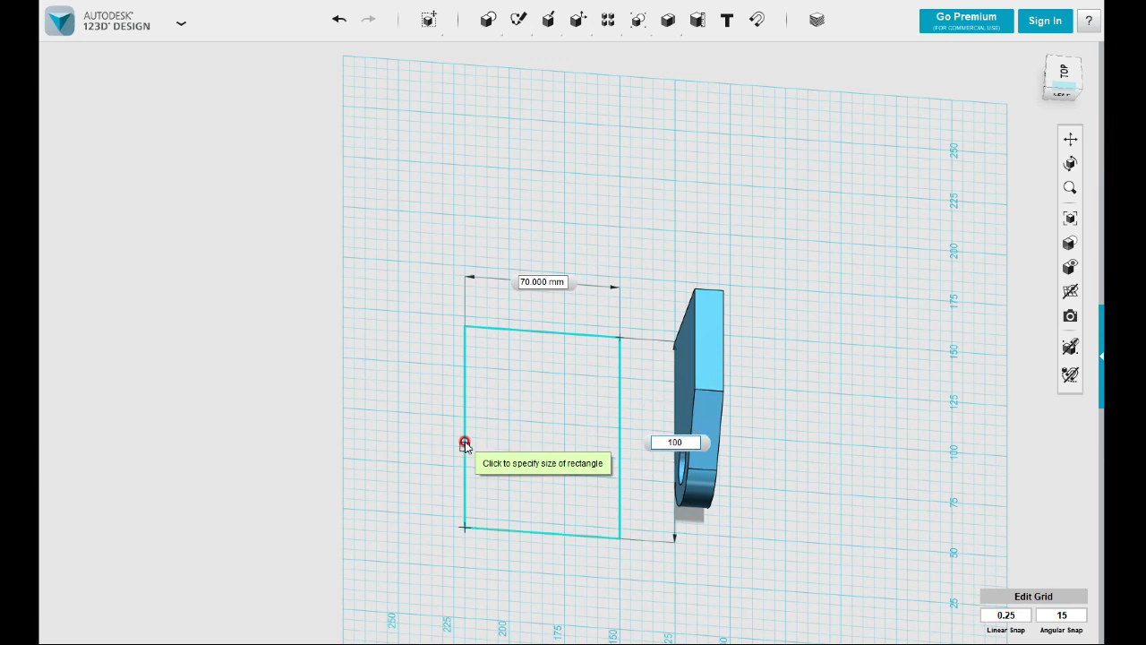
{"action": "key", "text": "Tab"}
{"action": "type", "text": "100"}
{"action": "key", "text": "Tab"}
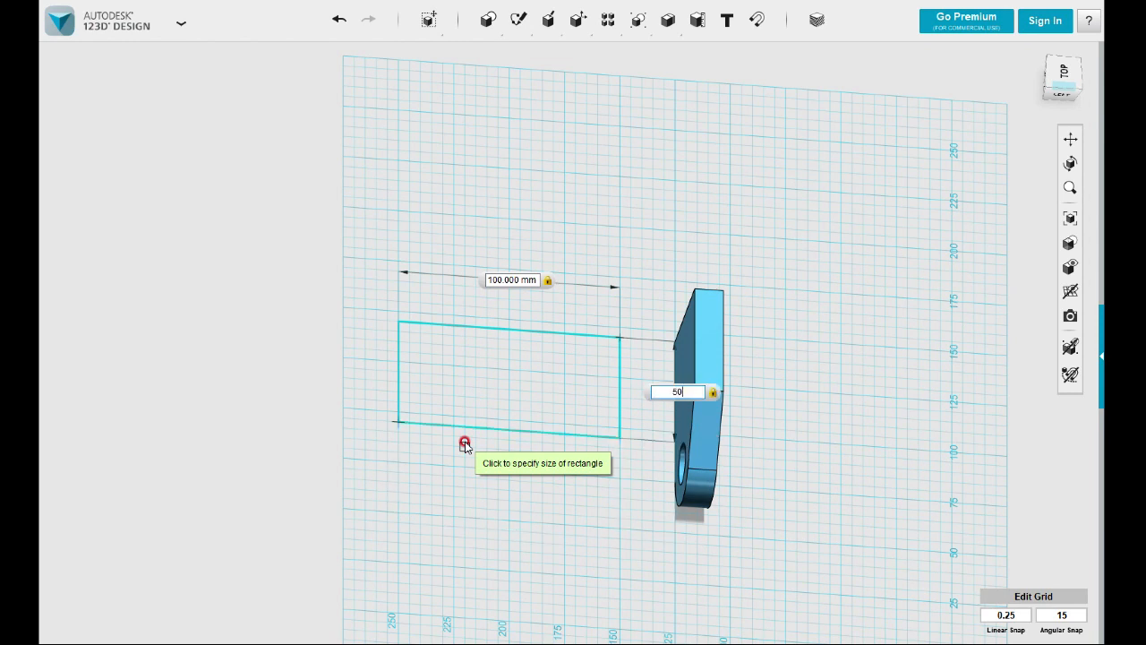
{"action": "key", "text": "Return"}
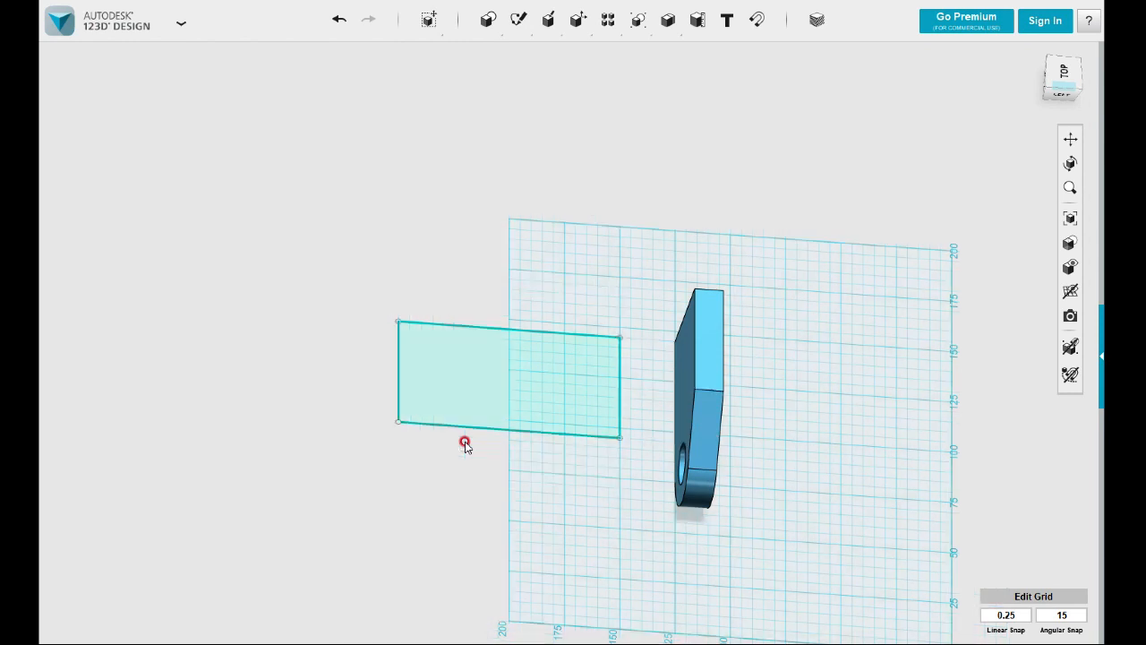
Extrude the 100 mm by 50 mm rectangle upward by 10 mm into a base plate
{"action": "scroll", "coordinate": [465, 446], "scroll_direction": "up", "scroll_amount": 5}
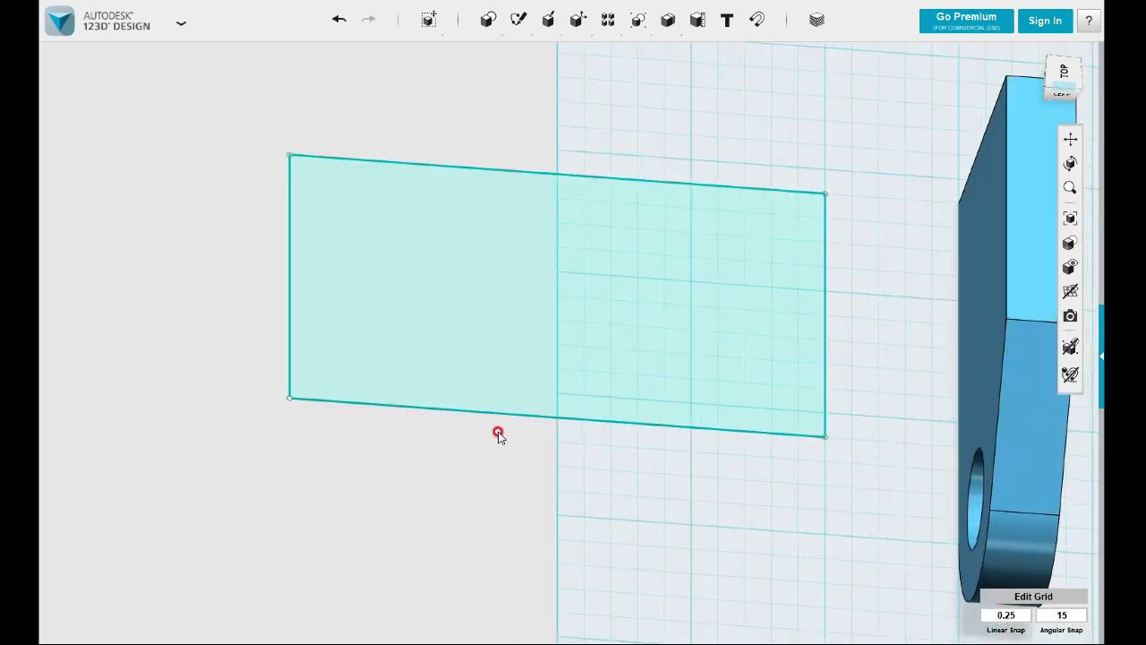
{"action": "left_click", "coordinate": [578, 369]}
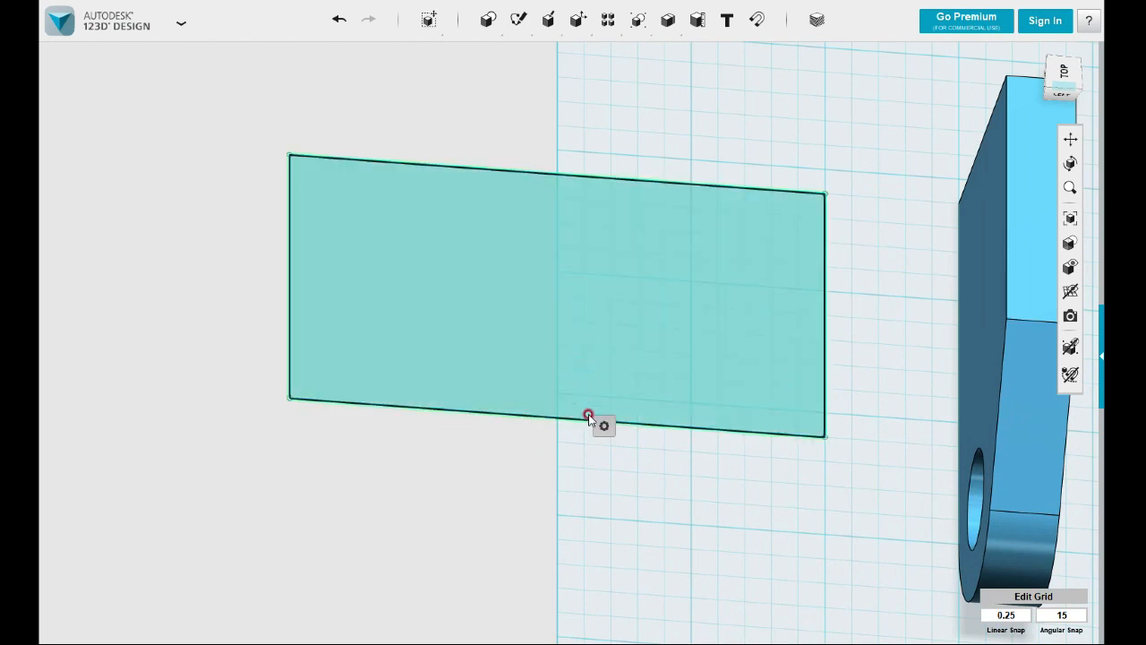
{"action": "mouse_move", "coordinate": [605, 427]}
{"action": "left_click", "coordinate": [680, 429]}
{"action": "right_click_drag", "start_coordinate": [613, 335], "coordinate": [576, 287]}
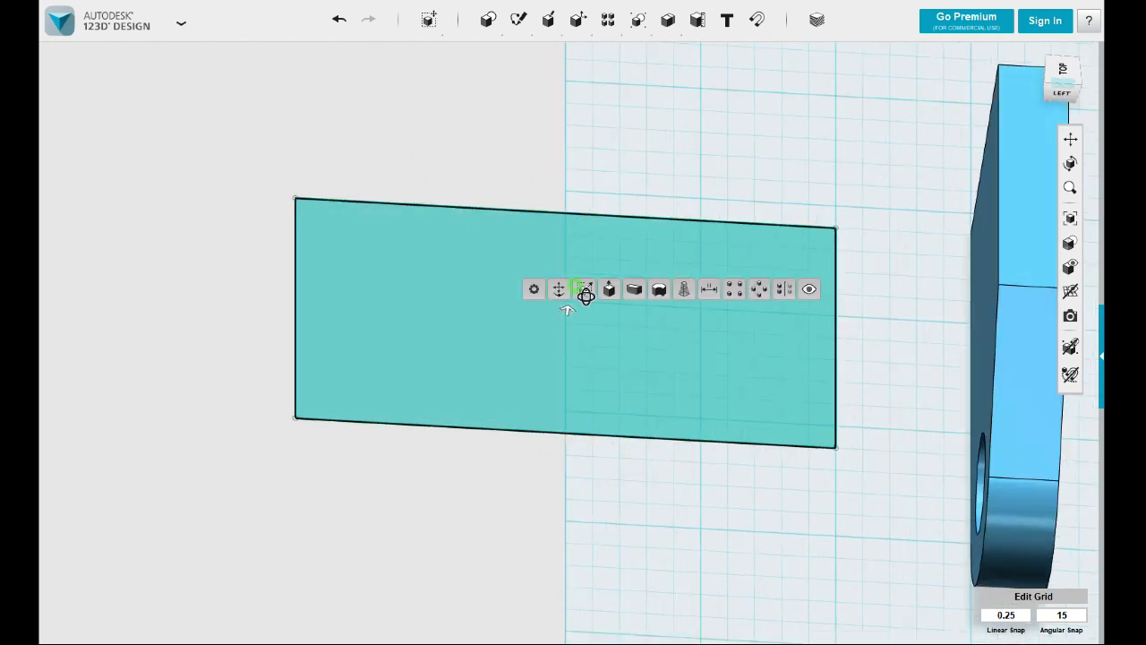
{"action": "left_click_drag", "start_coordinate": [567, 311], "coordinate": [569, 279]}
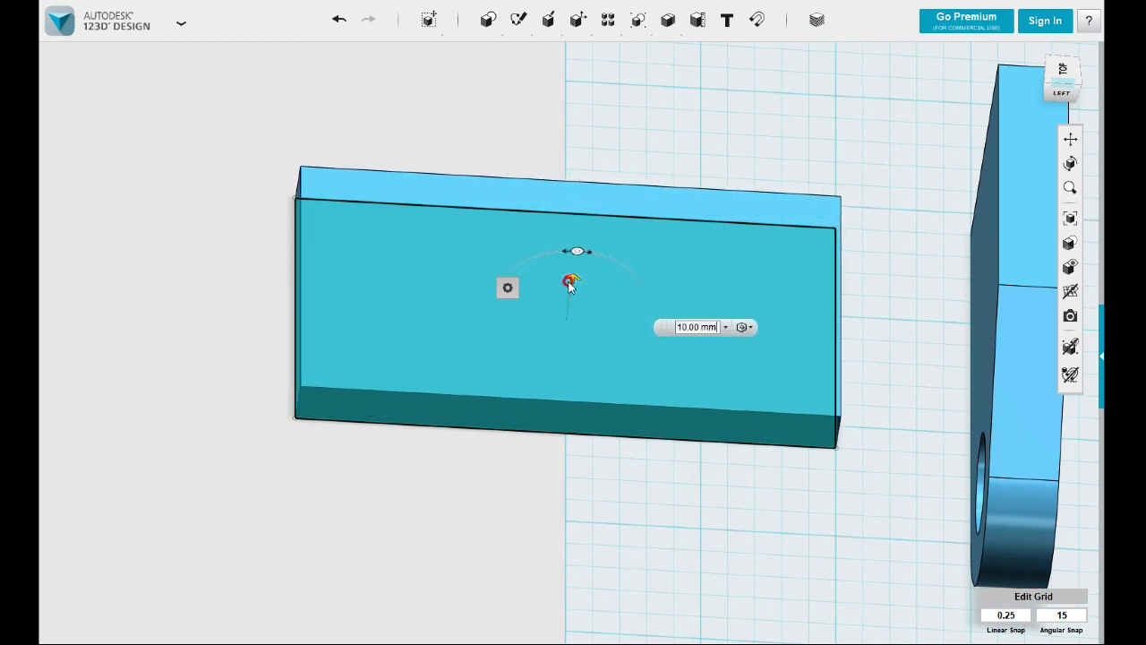
{"action": "left_click", "coordinate": [570, 484]}
Sketch a rectangle 16 mm by 50 mm across the far end of the base plate's top face, starting from its corner
{"action": "right_click_drag", "start_coordinate": [570, 484], "coordinate": [647, 507]}
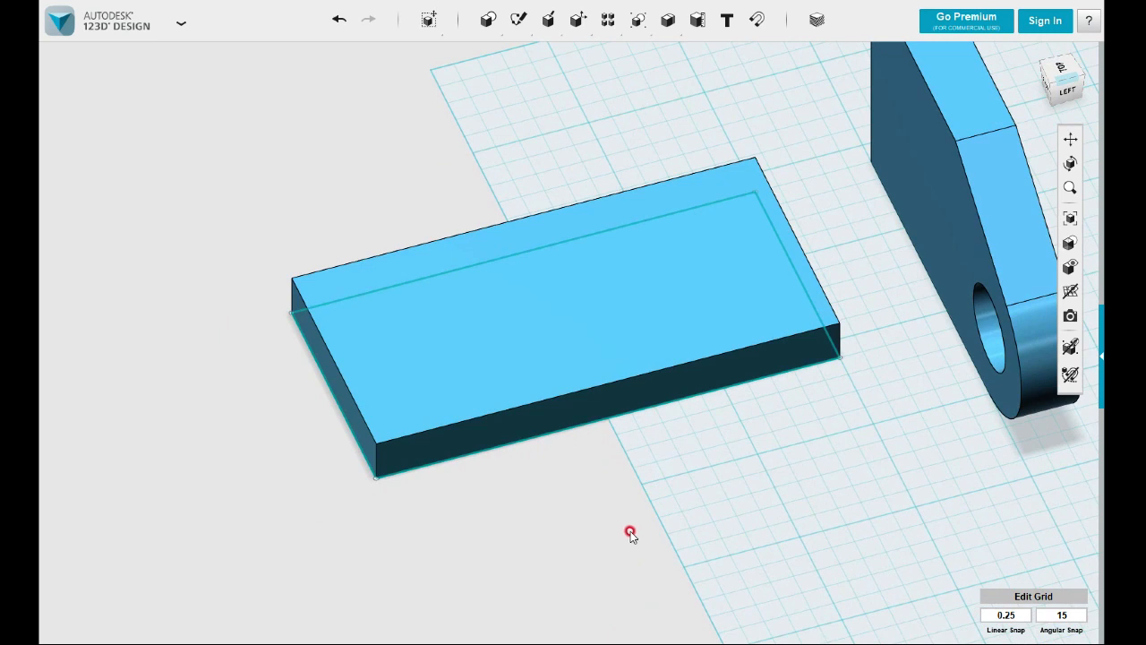
{"action": "right_click_drag", "start_coordinate": [681, 495], "coordinate": [722, 481]}
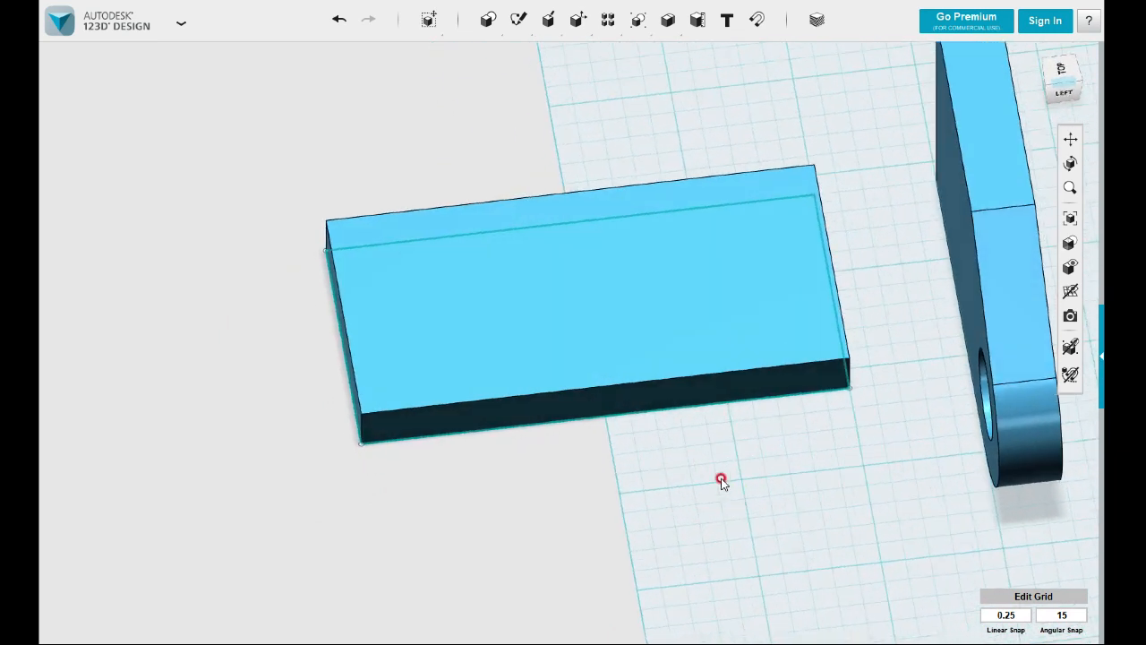
{"action": "mouse_move", "coordinate": [519, 20]}
{"action": "left_click", "coordinate": [520, 52]}
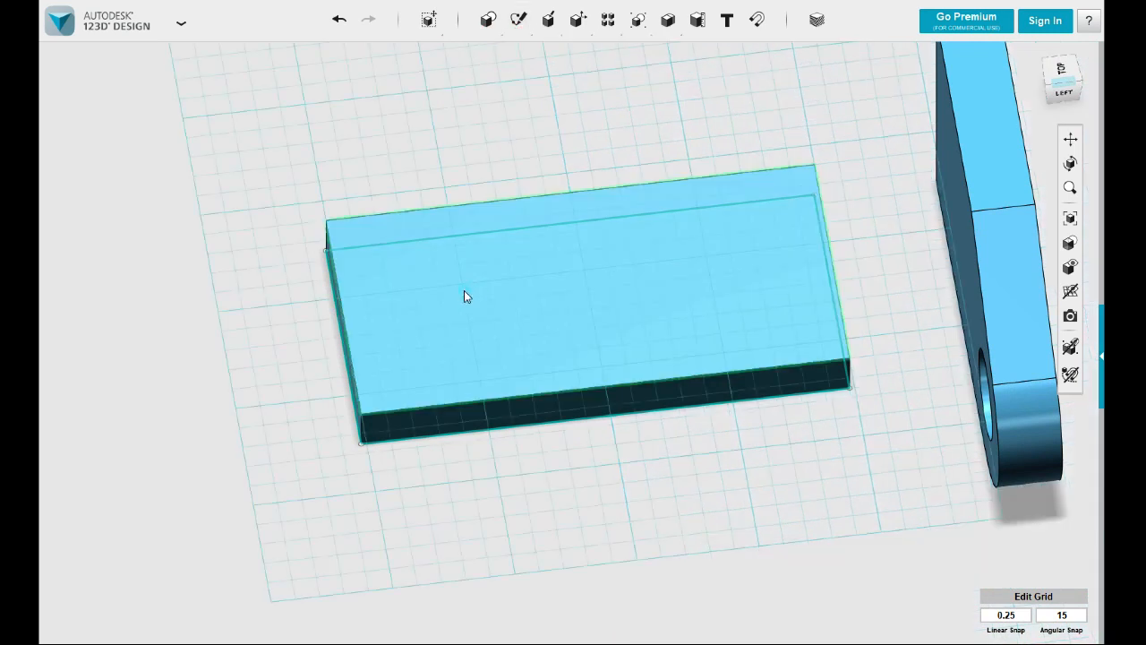
{"action": "left_click", "coordinate": [327, 224]}
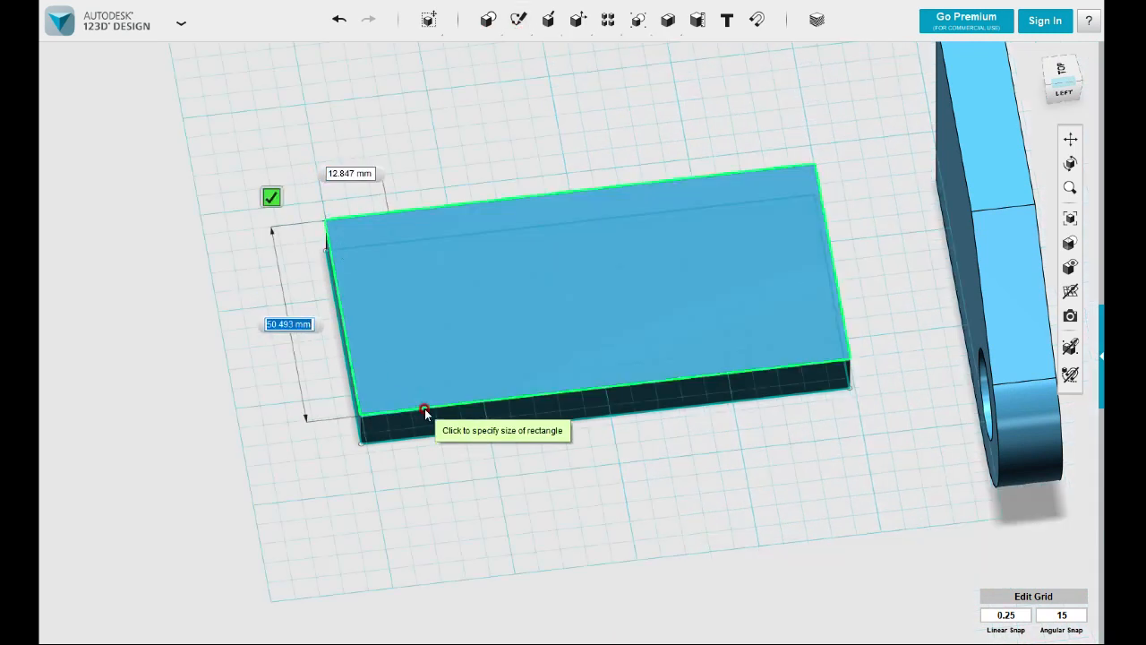
{"action": "type", "text": "50"}
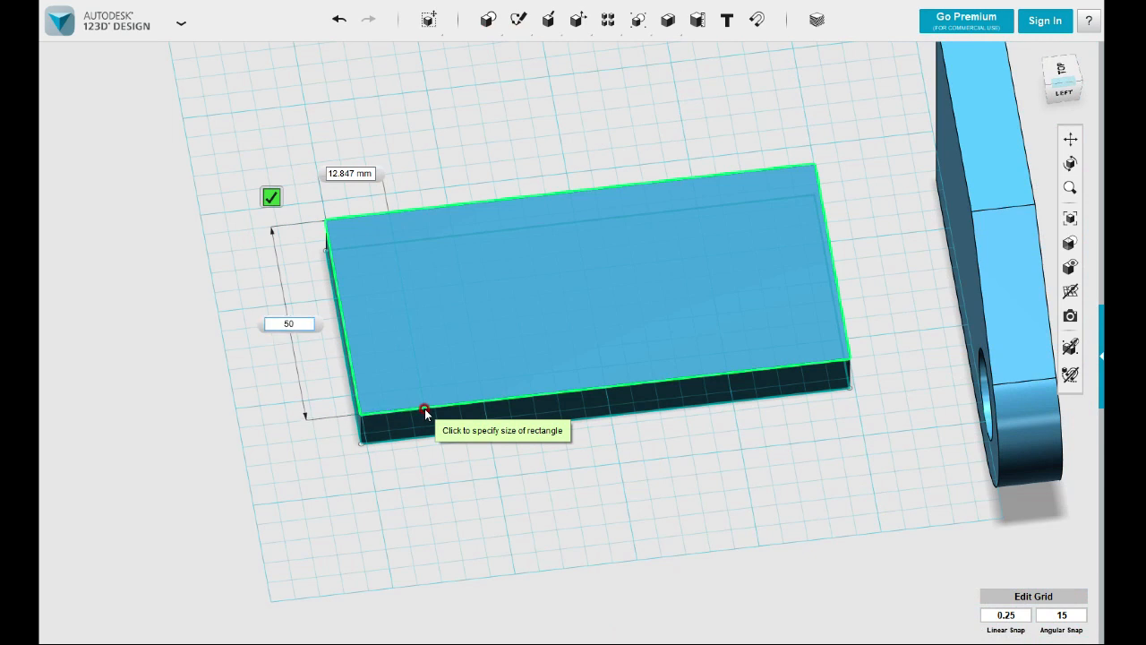
{"action": "key", "text": "Tab"}
{"action": "type", "text": "16"}
{"action": "key", "text": "Tab"}
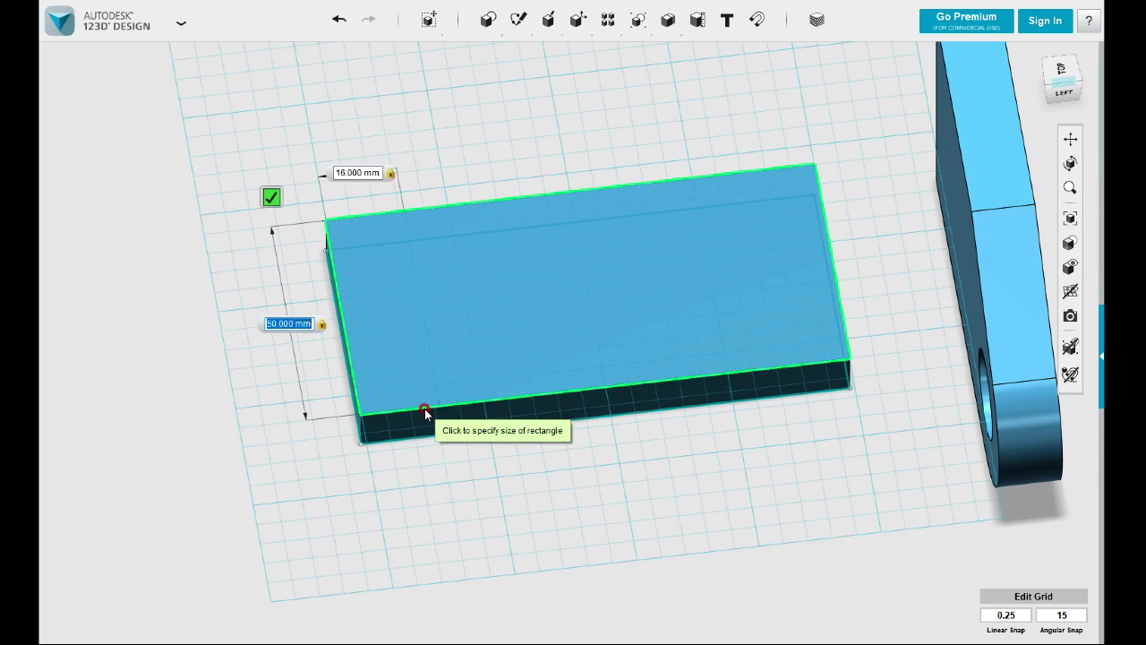
{"action": "key", "text": "Return"}
Extrude the 16 mm by 50 mm rectangle upward by 46 mm to form an upright wall
{"action": "left_click", "coordinate": [419, 376]}
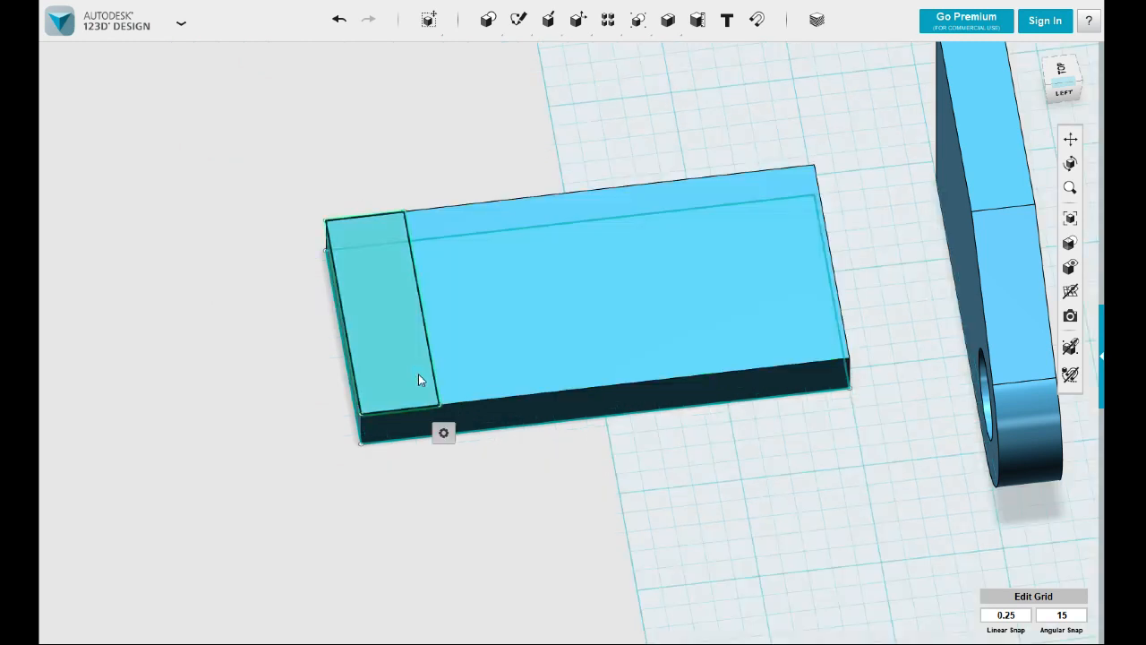
{"action": "mouse_move", "coordinate": [443, 433]}
{"action": "left_click", "coordinate": [521, 433]}
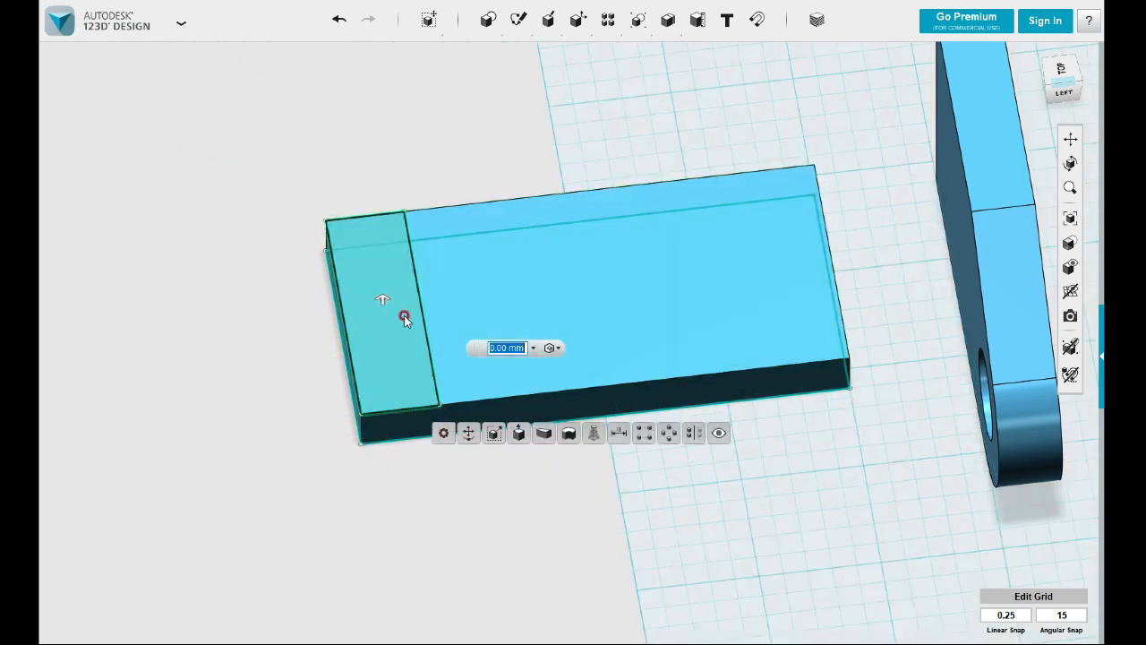
{"action": "mouse_move", "coordinate": [382, 295]}
{"action": "left_mouse_down"}
{"action": "mouse_move", "coordinate": [377, 154]}
{"action": "mouse_move", "coordinate": [379, 167]}
{"action": "left_mouse_up"}
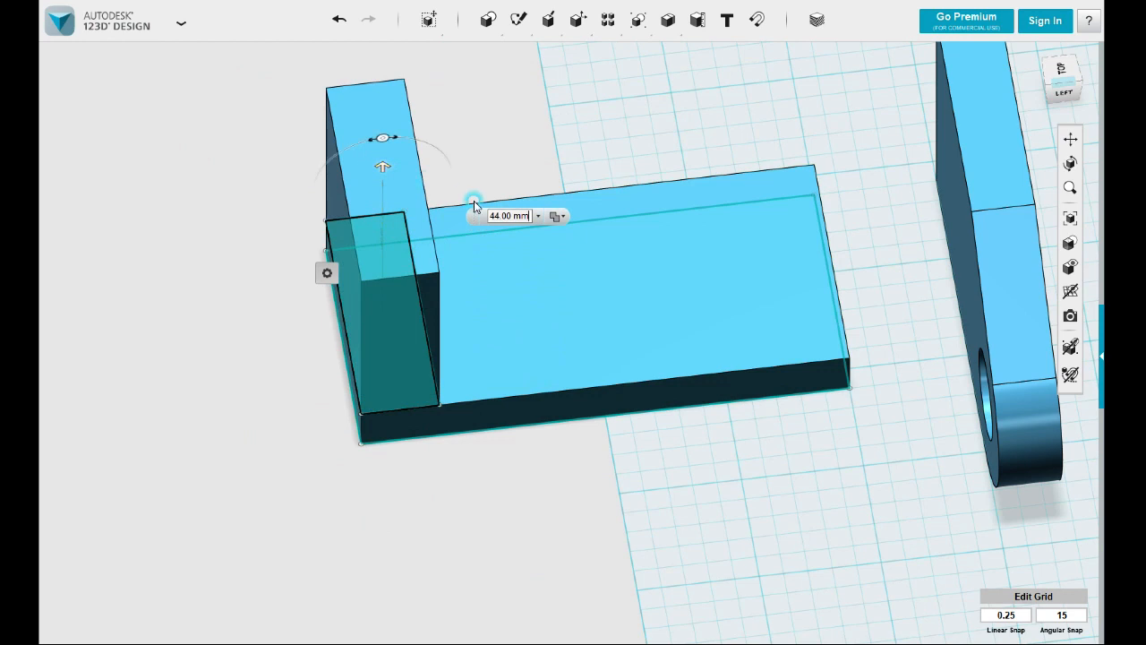
{"action": "left_click_drag", "start_coordinate": [490, 216], "coordinate": [525, 216]}
{"action": "type", "text": "46"}
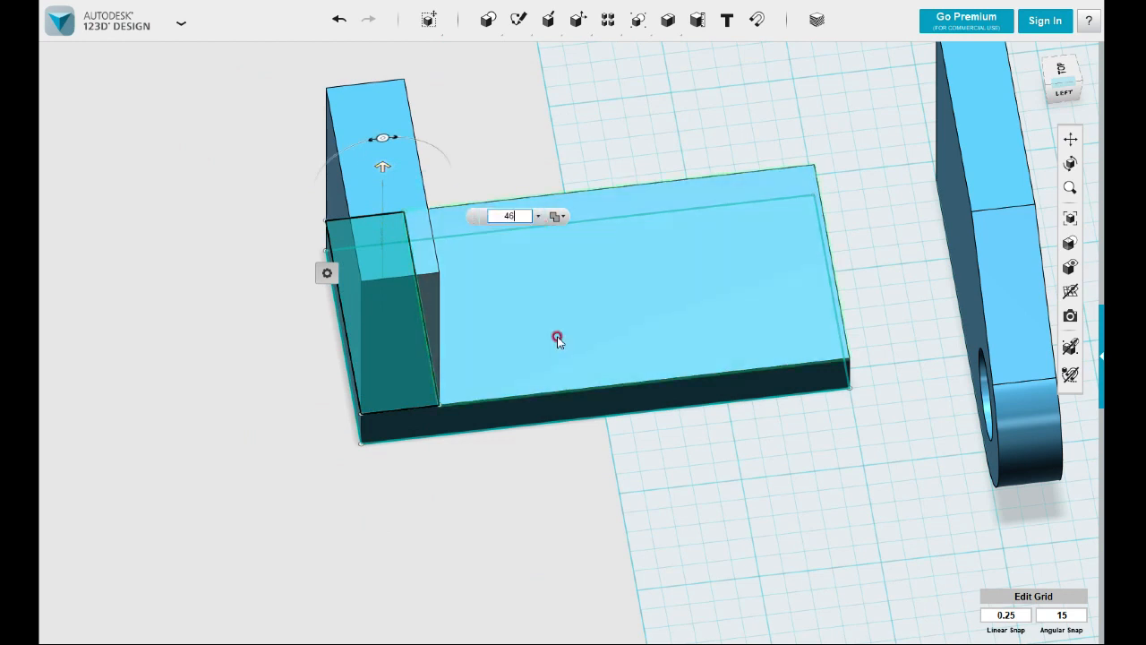
{"action": "left_click", "coordinate": [591, 494]}
{"action": "mouse_move", "coordinate": [582, 489]}
{"action": "right_mouse_down"}
{"action": "mouse_move", "coordinate": [573, 479]}
{"action": "mouse_move", "coordinate": [591, 476]}
{"action": "mouse_move", "coordinate": [594, 493]}
{"action": "right_mouse_up"}
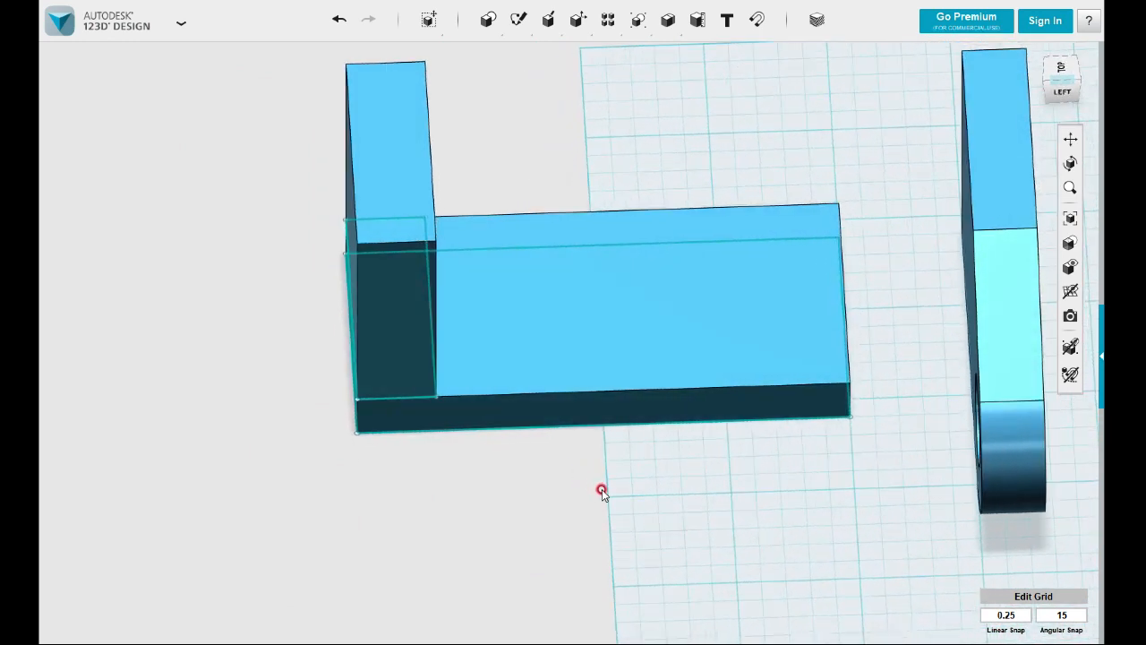
{"action": "mouse_move", "coordinate": [466, 34]}
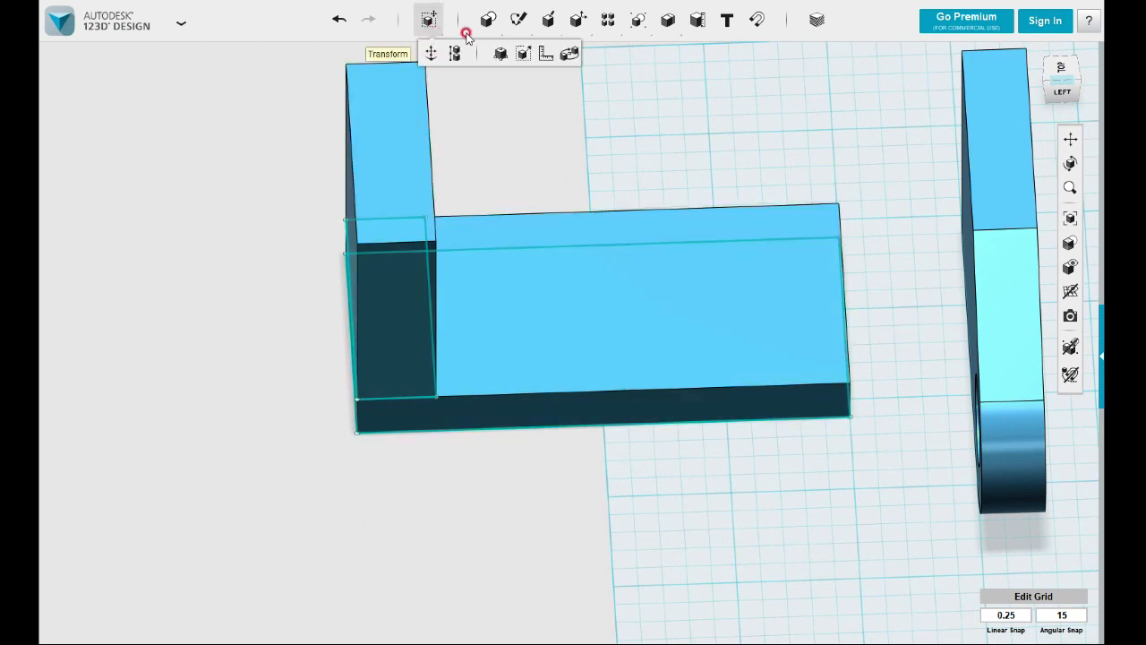
{"action": "left_click", "coordinate": [520, 48]}
{"action": "left_click", "coordinate": [819, 303]}
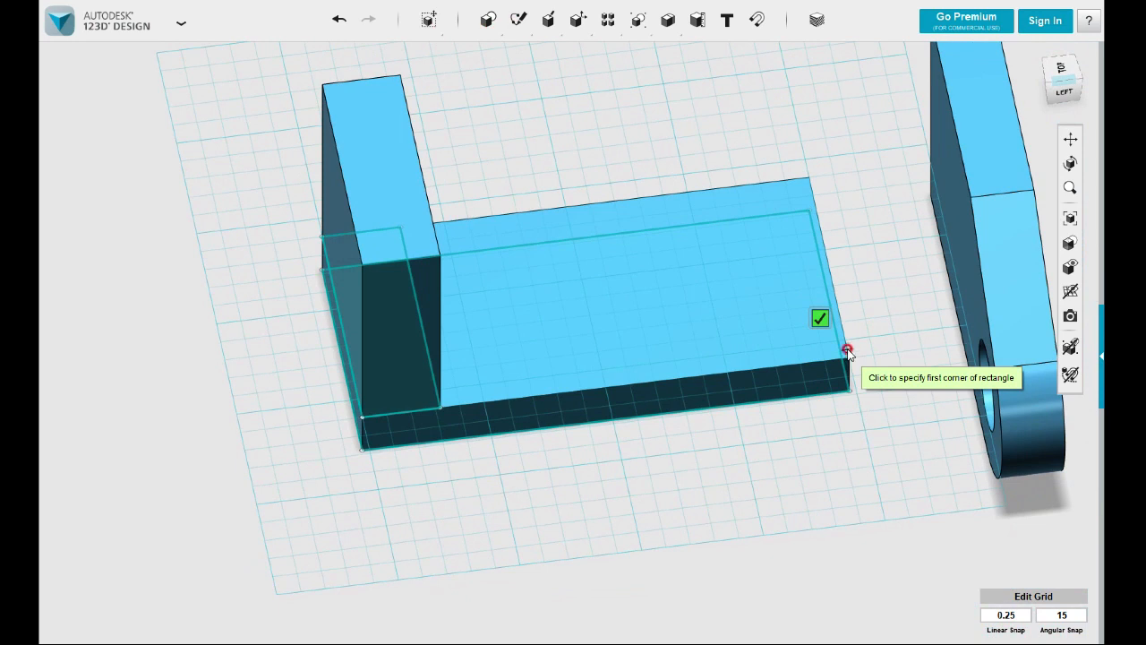
{"action": "left_click", "coordinate": [849, 356]}
{"action": "key", "text": "Escape"}
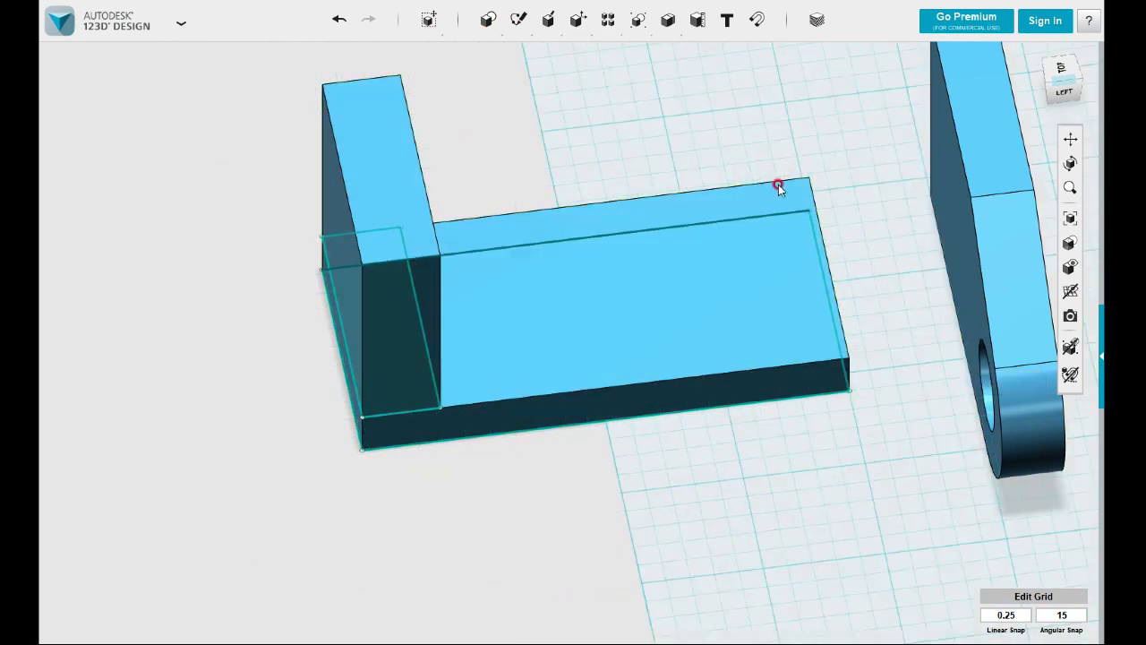
Sketch a rectangle 13 mm by 50 mm across the base plate's top face at the end opposite the upright wall
{"action": "mouse_move", "coordinate": [519, 21]}
{"action": "left_click", "coordinate": [522, 52]}
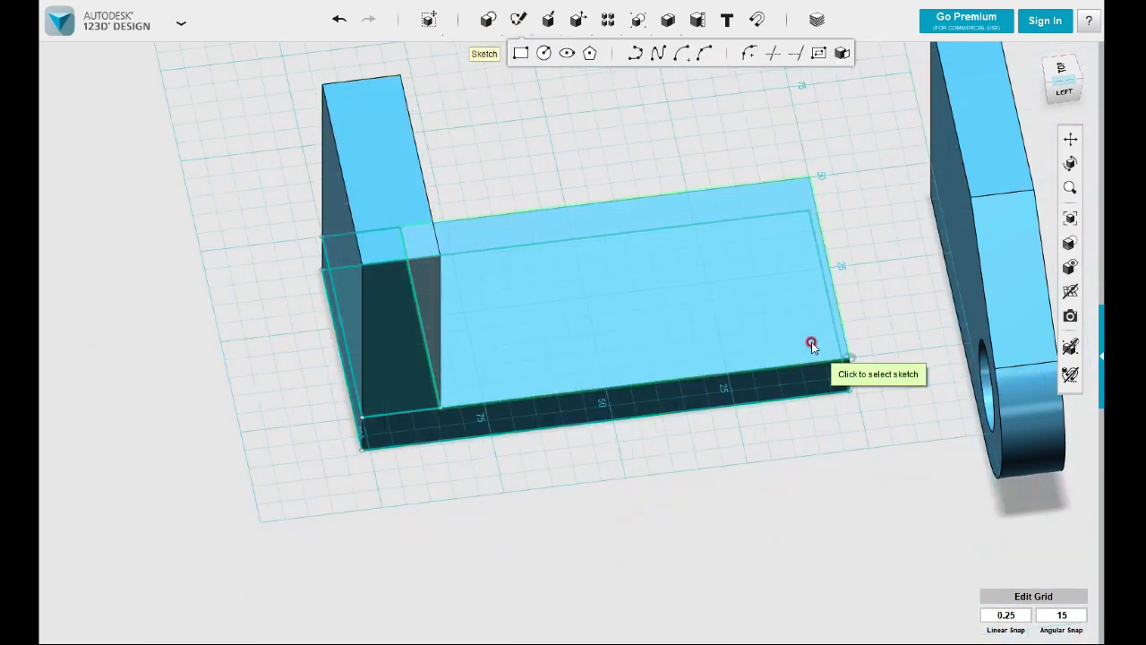
{"action": "left_click", "coordinate": [805, 346]}
{"action": "left_click", "coordinate": [848, 358]}
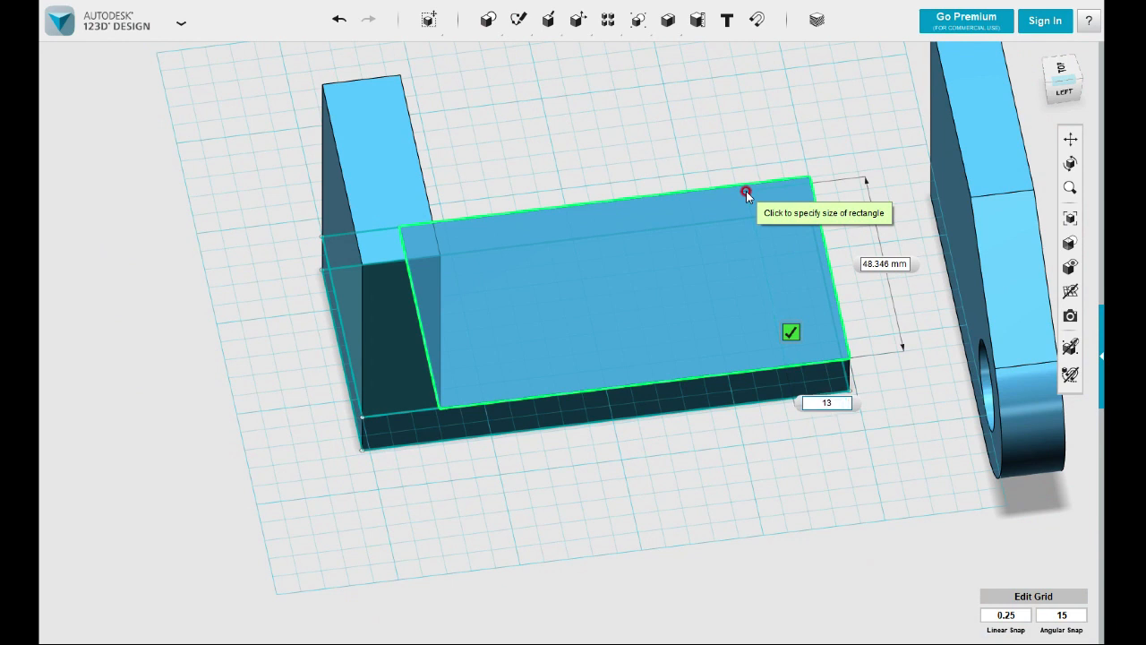
{"action": "key", "text": "Tab"}
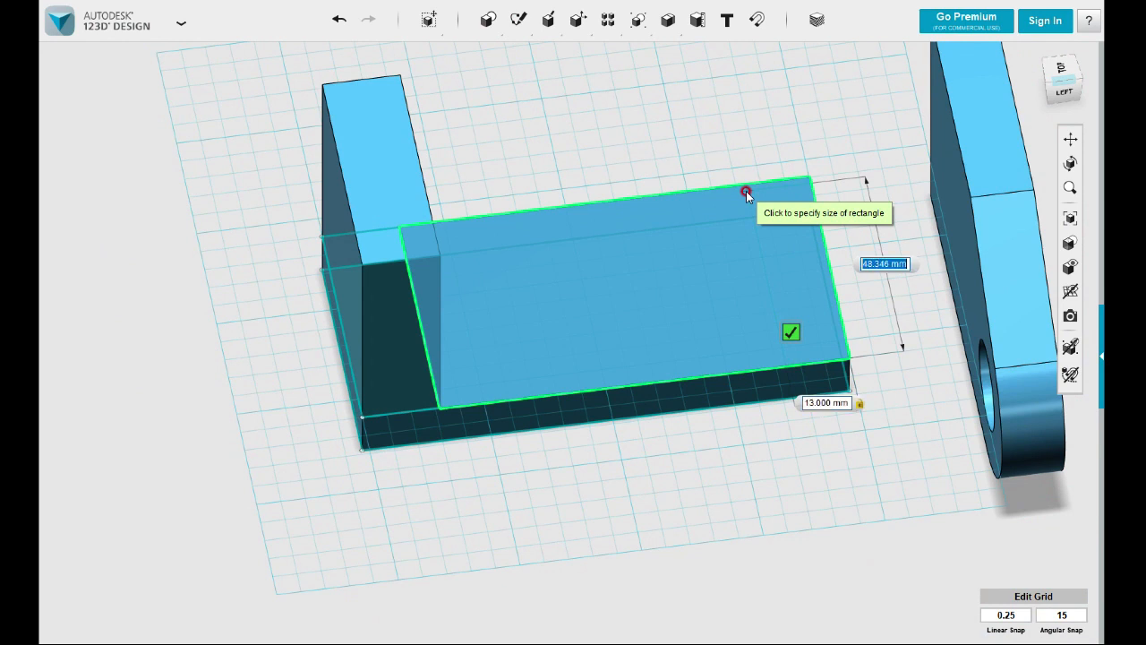
{"action": "type", "text": "50"}
{"action": "key", "text": "Tab"}
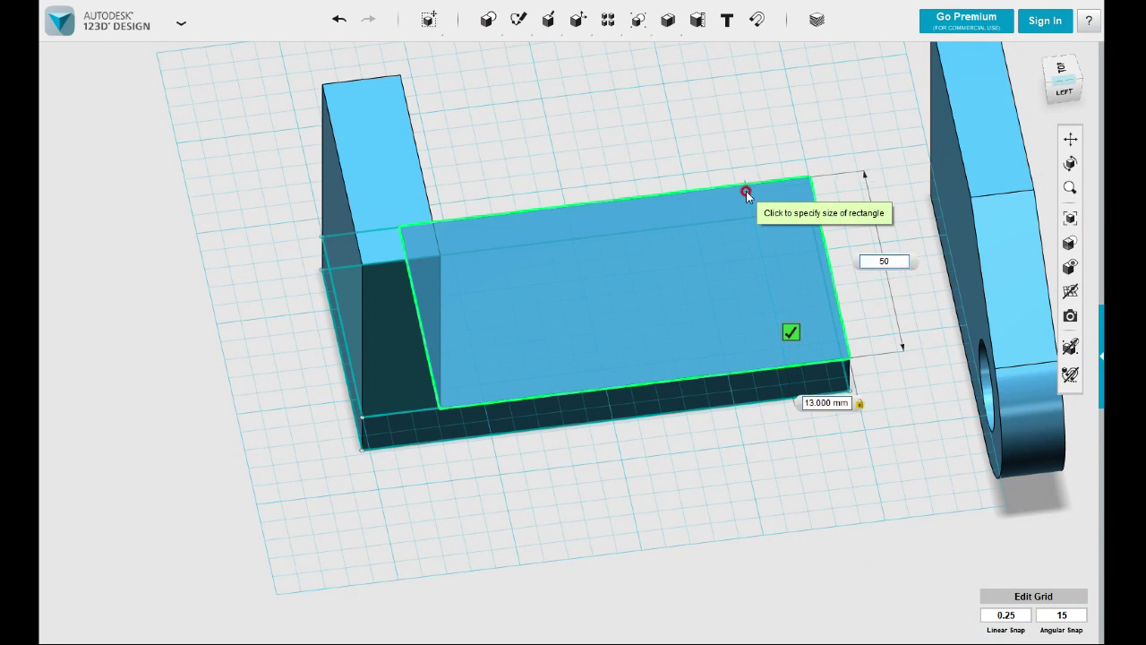
{"action": "key", "text": "Return"}
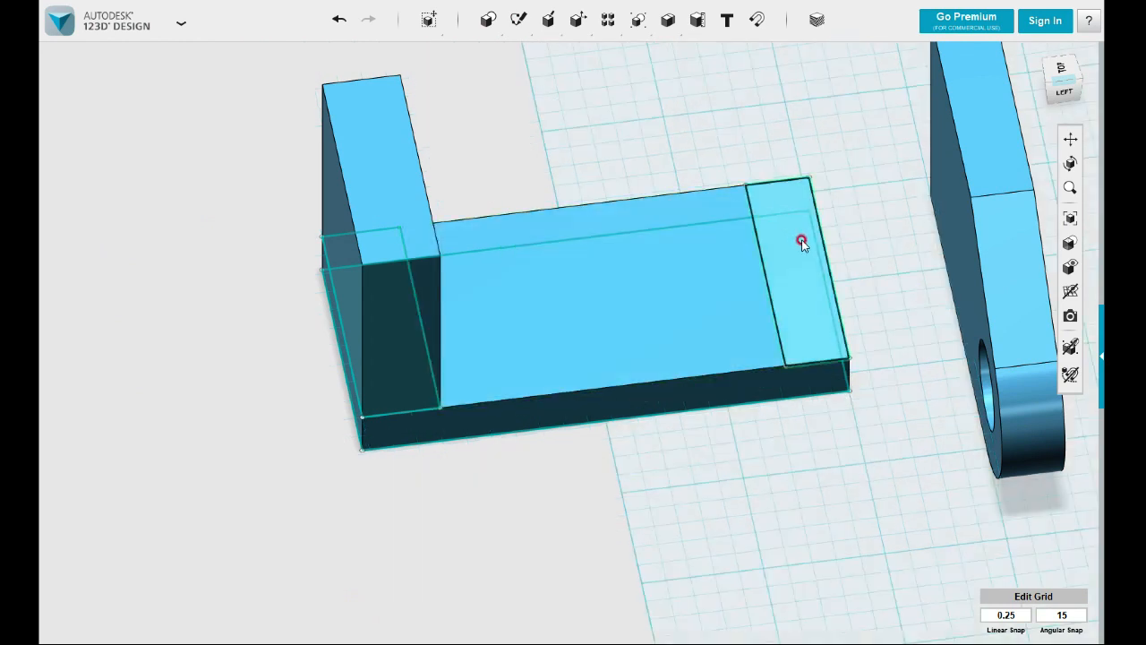
Project the outline of the base plate's exposed top face into a sketch
{"action": "right_click_drag", "start_coordinate": [750, 458], "coordinate": [651, 437]}
{"action": "left_click", "coordinate": [499, 327]}
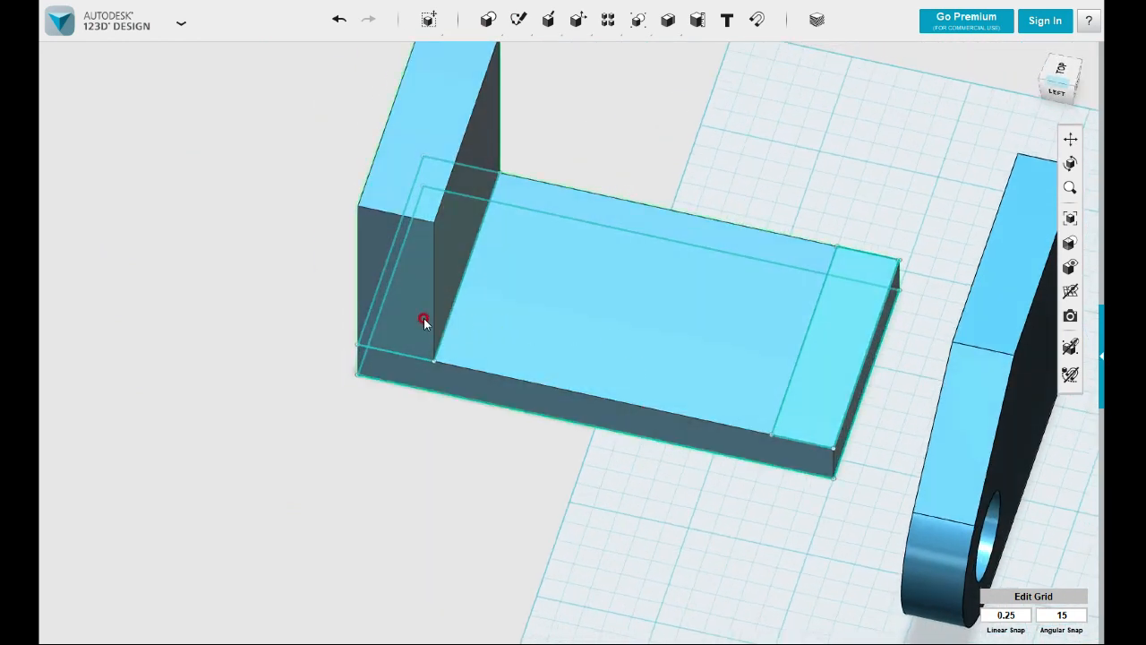
{"action": "mouse_move", "coordinate": [517, 20]}
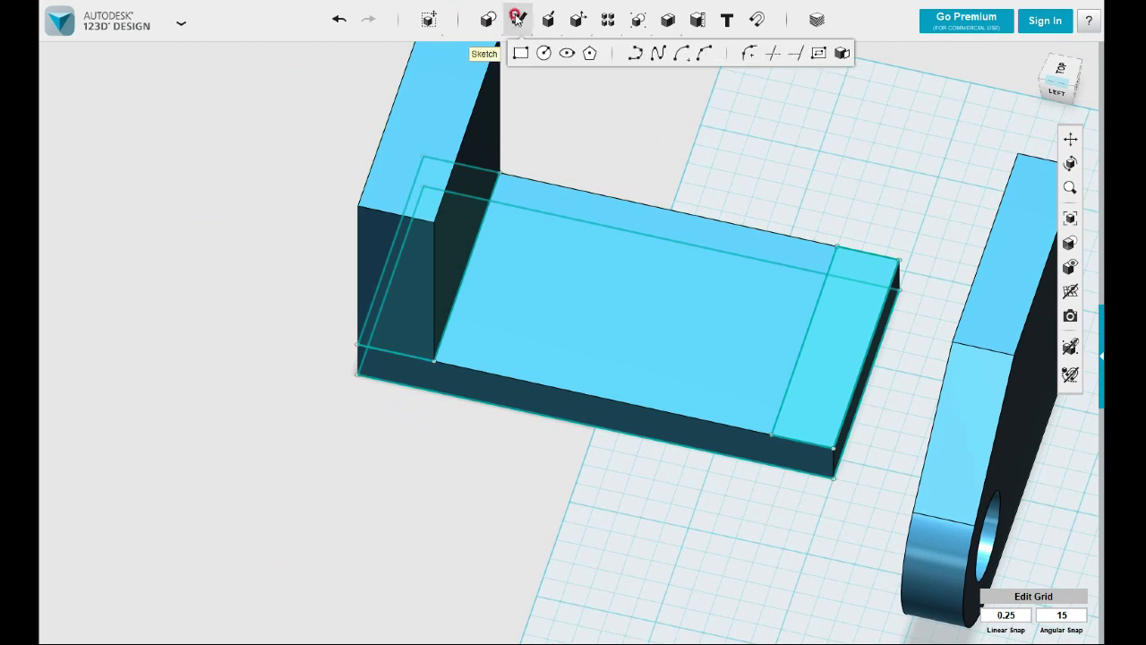
{"action": "left_click", "coordinate": [842, 53]}
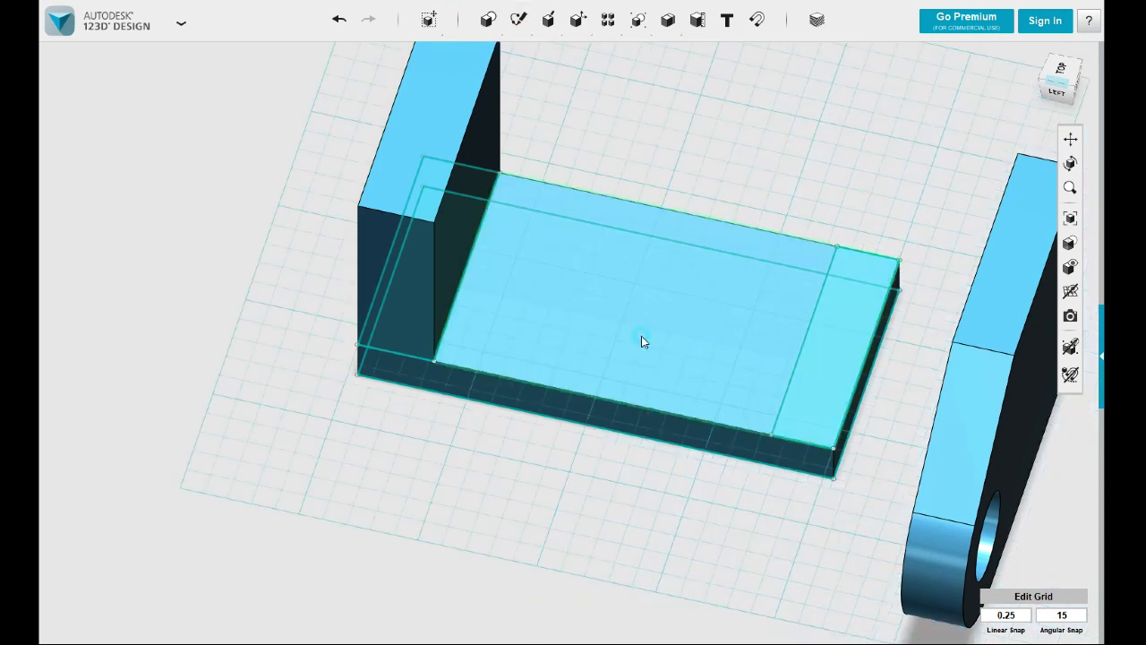
{"action": "left_click", "coordinate": [620, 319]}
{"action": "left_click", "coordinate": [619, 303]}
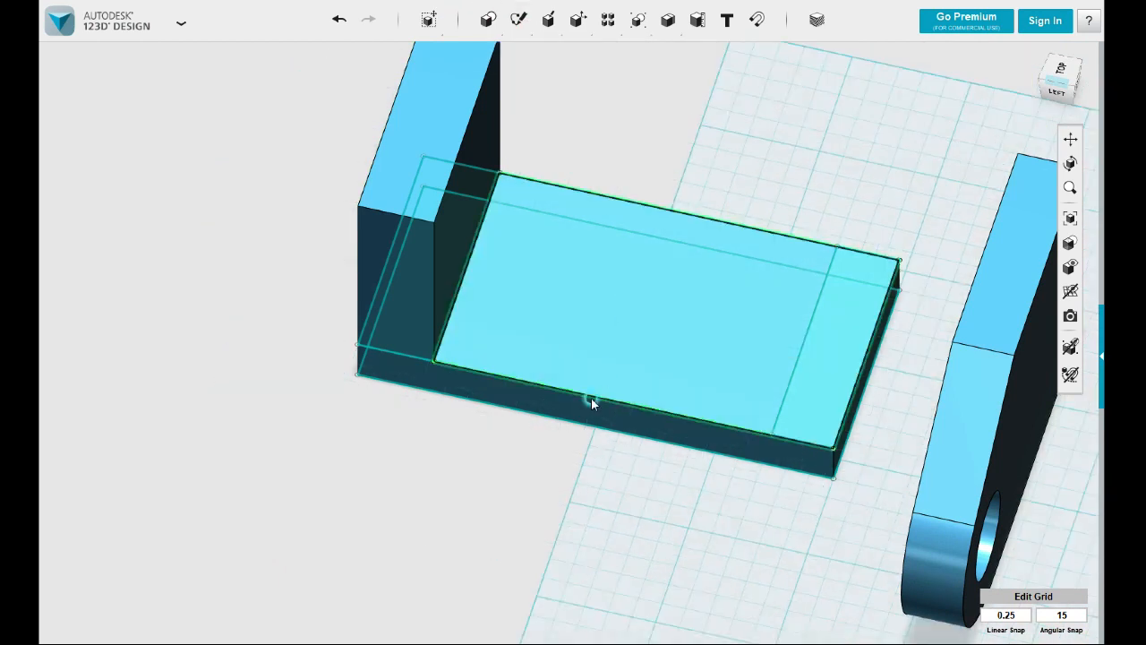
{"action": "left_click", "coordinate": [578, 80]}
Sketch a rectangle 84 mm by 20 mm along one long edge of the plate's top, from the free-end corner to the wall
{"action": "mouse_move", "coordinate": [518, 19]}
{"action": "left_click", "coordinate": [521, 51]}
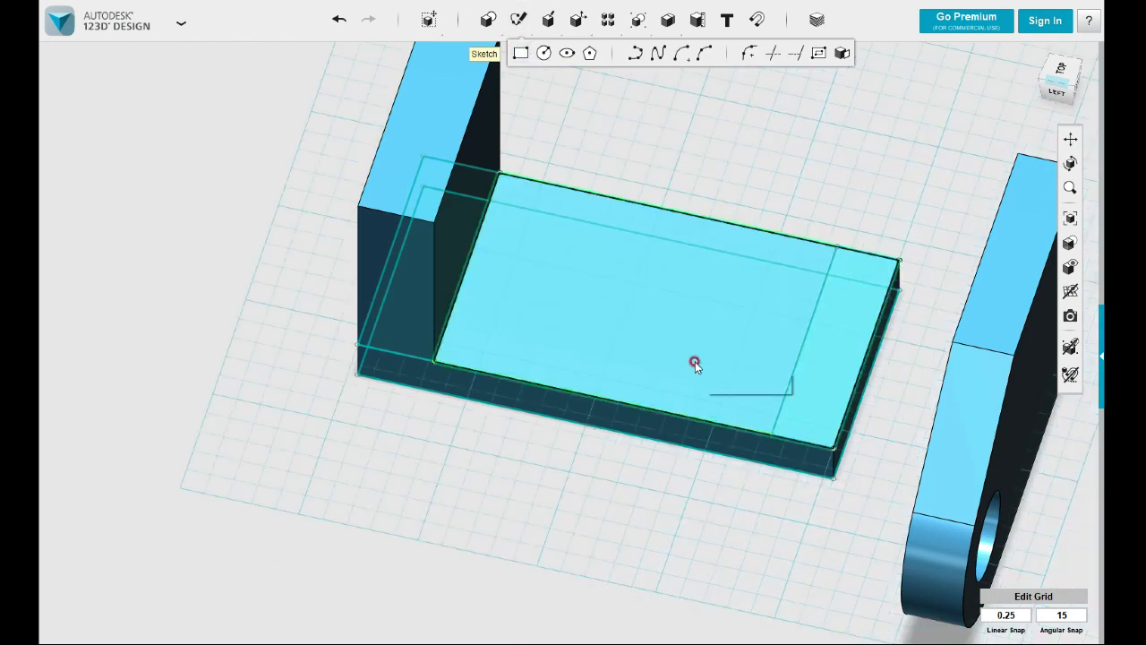
{"action": "left_click", "coordinate": [768, 431]}
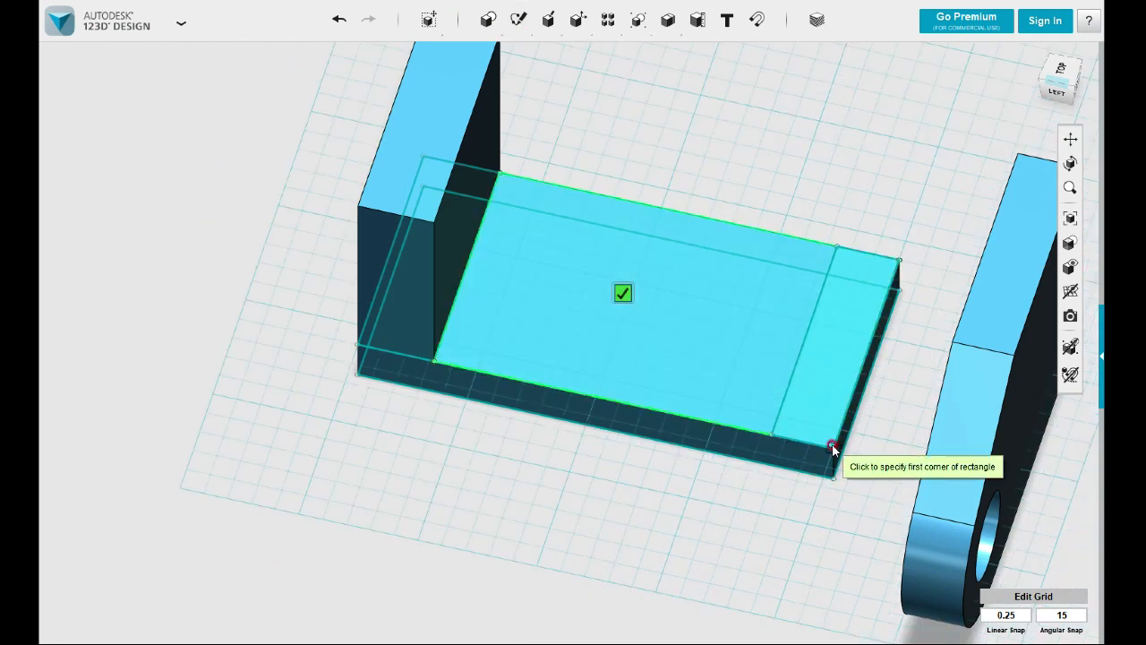
{"action": "left_click", "coordinate": [834, 447]}
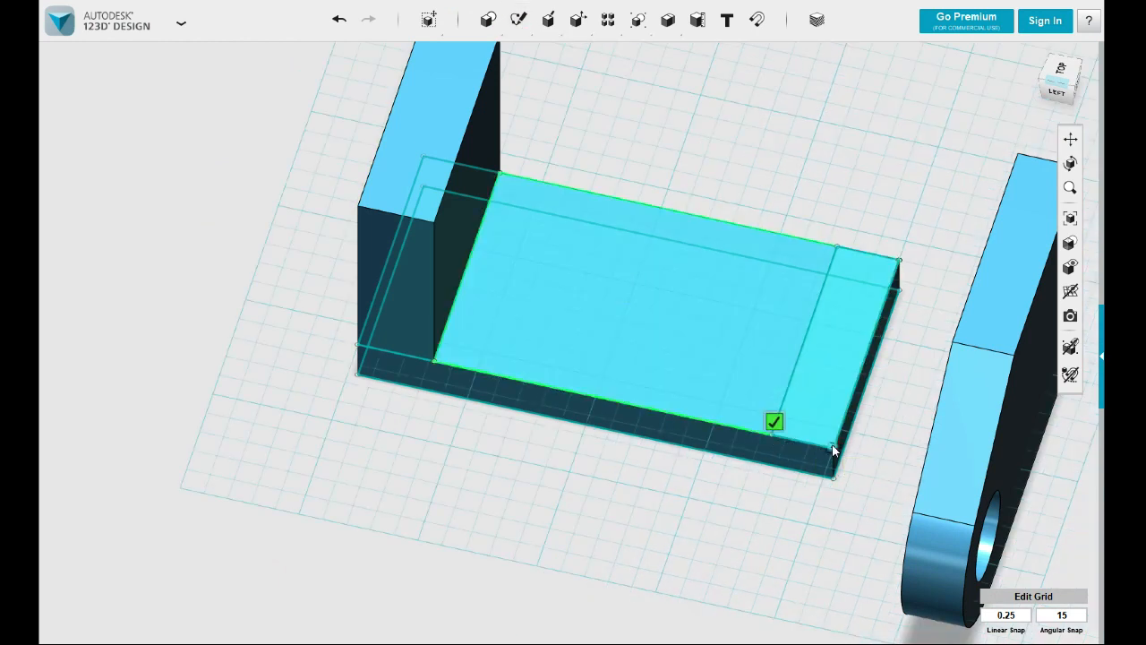
{"action": "key", "text": "Tab"}
{"action": "key", "text": "Tab"}
{"action": "left_click", "coordinate": [457, 300]}
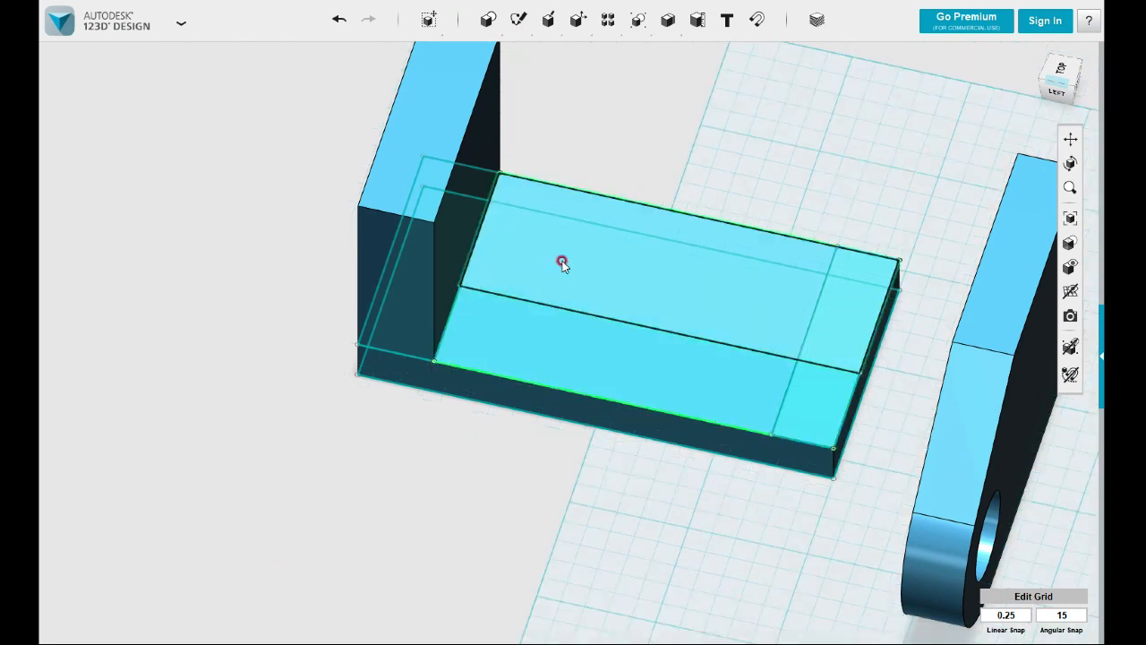
Sketch a matching rectangle 84 mm by 20 mm along the plate's opposite long edge, from the free-end corner to the wall
{"action": "mouse_move", "coordinate": [519, 27]}
{"action": "left_click", "coordinate": [521, 54]}
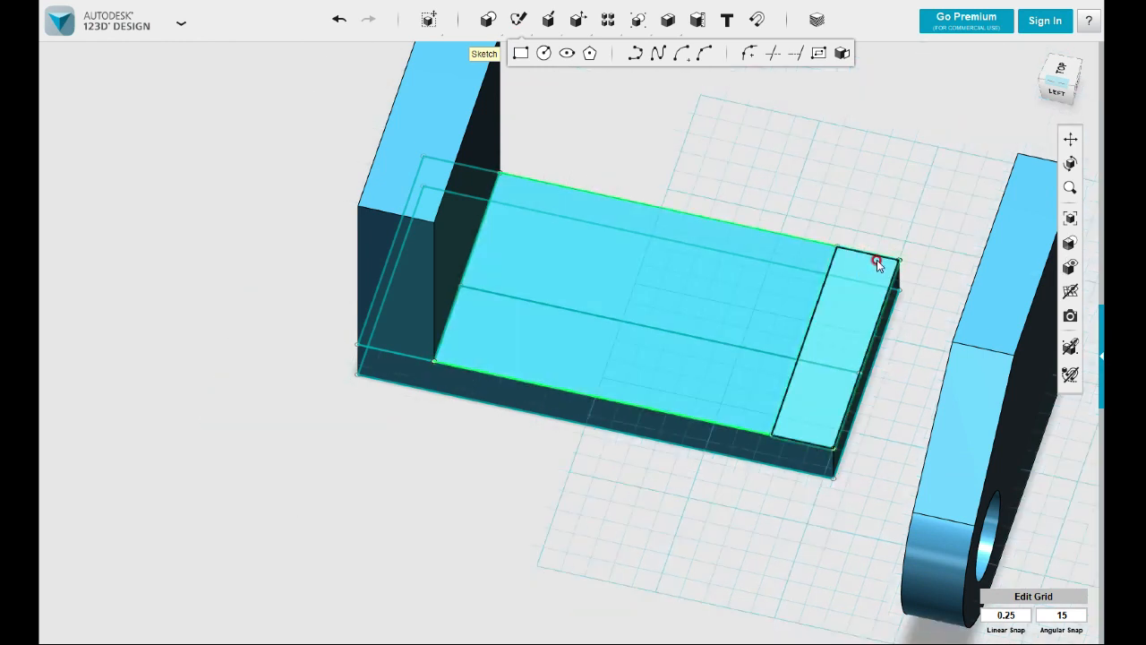
{"action": "left_click", "coordinate": [899, 260]}
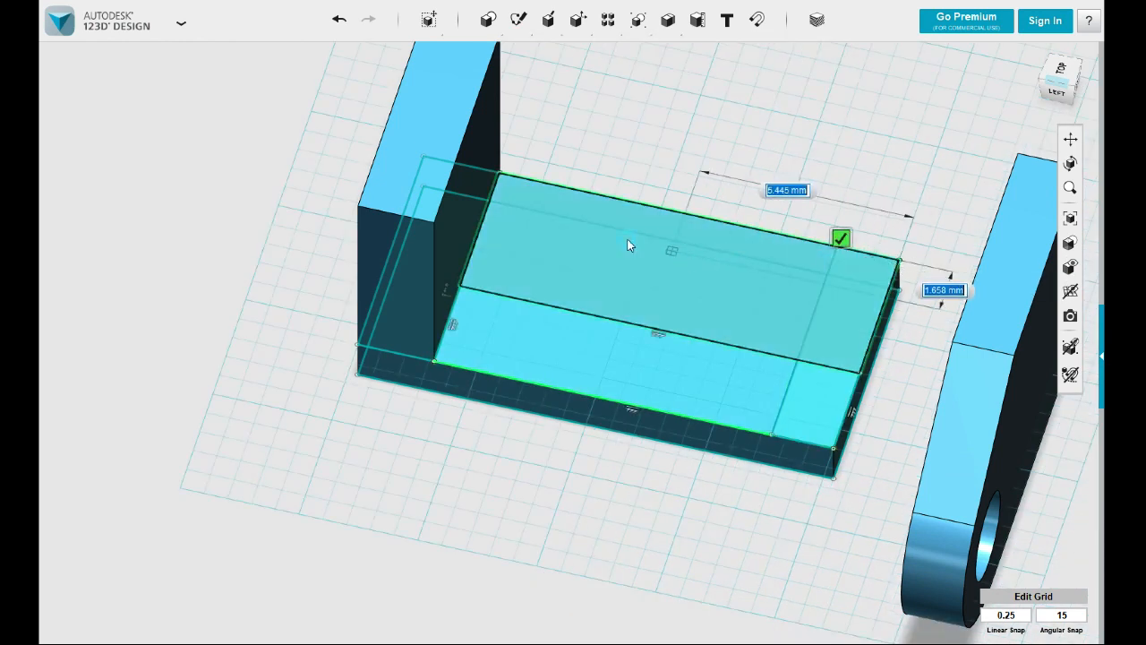
{"action": "type", "text": "20"}
{"action": "key", "text": "Tab"}
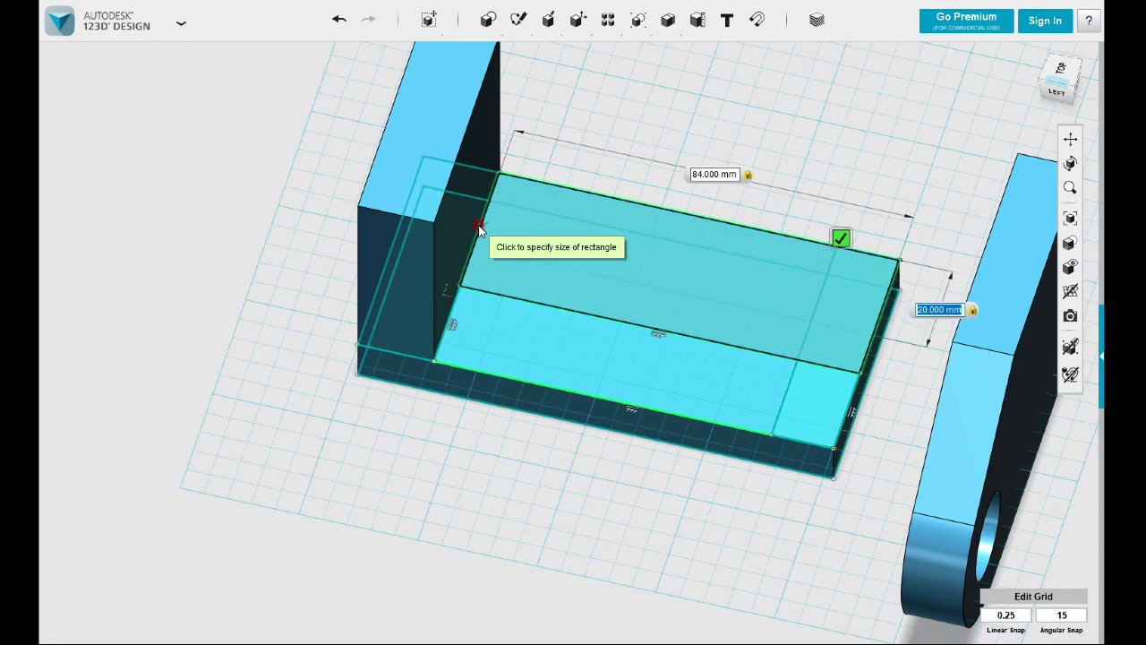
{"action": "left_click", "coordinate": [479, 230]}
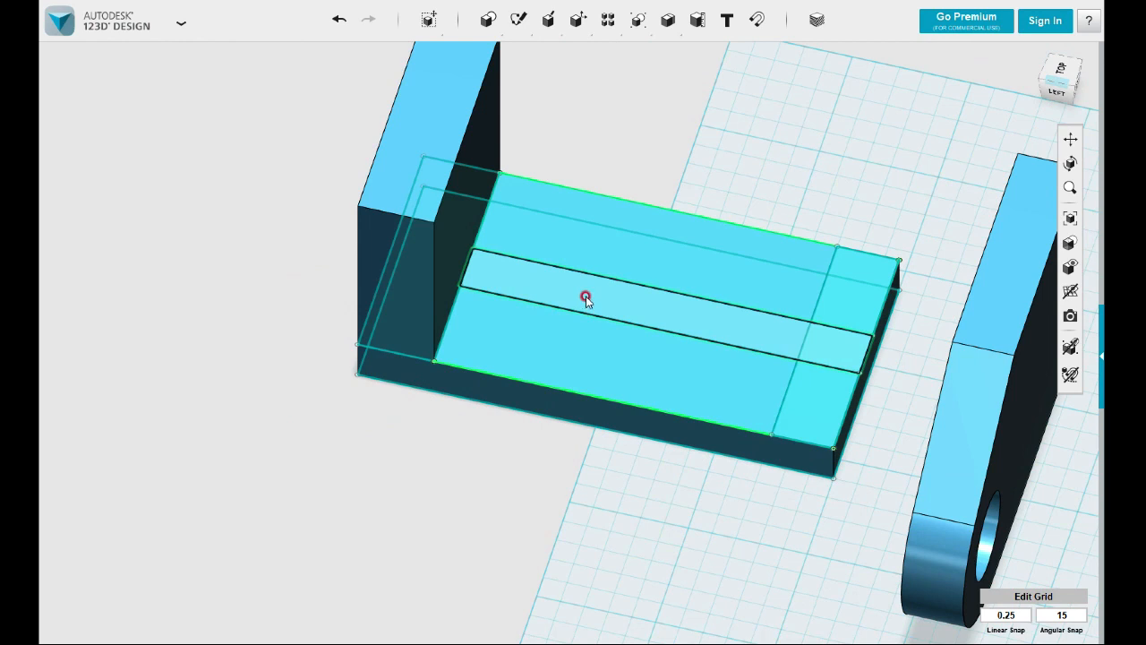
Sketch a rectangle about 71 mm by 10 mm over the middle strip, from the wall to the 13 mm end strip
{"action": "left_click", "coordinate": [586, 298]}
{"action": "left_click", "coordinate": [810, 345]}
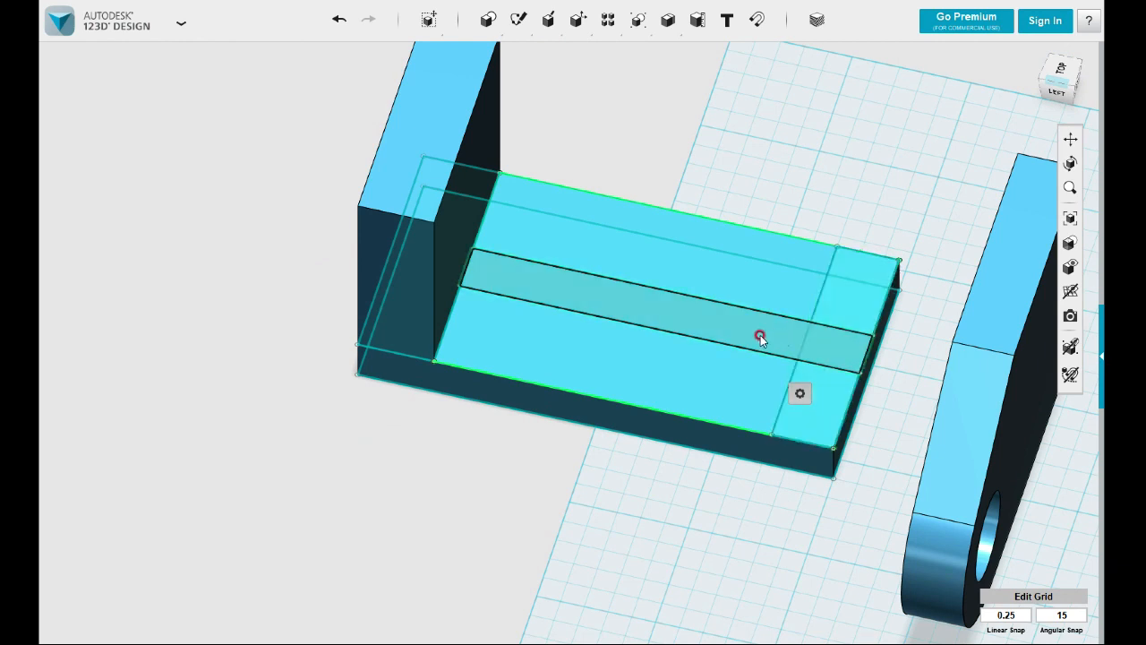
{"action": "mouse_move", "coordinate": [520, 31]}
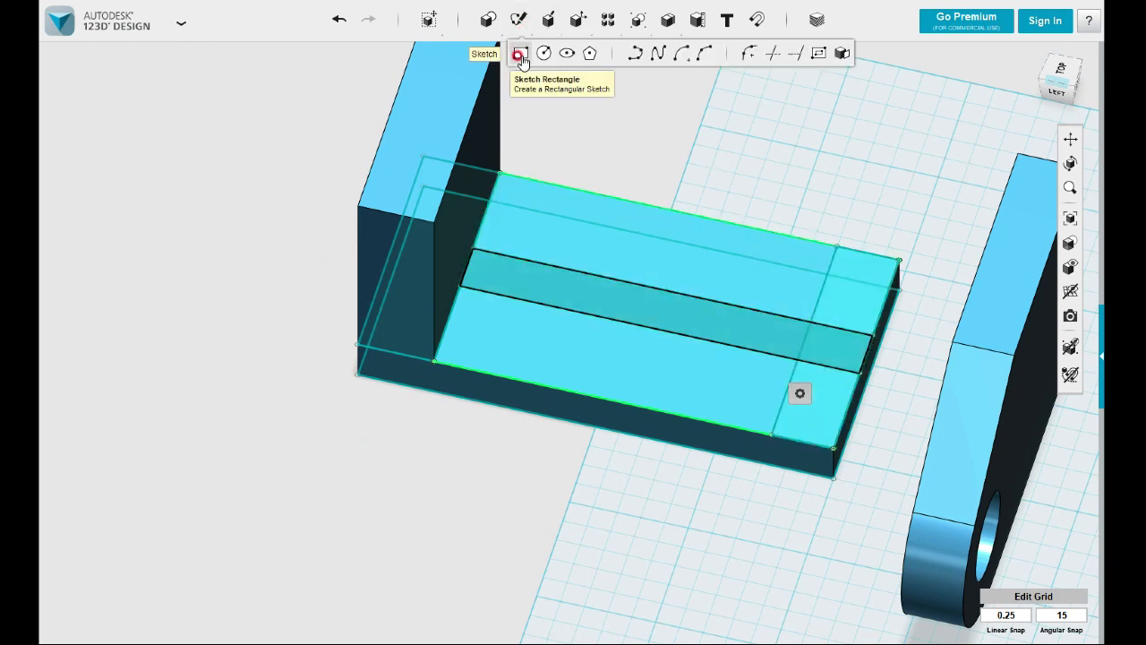
{"action": "left_click", "coordinate": [517, 52]}
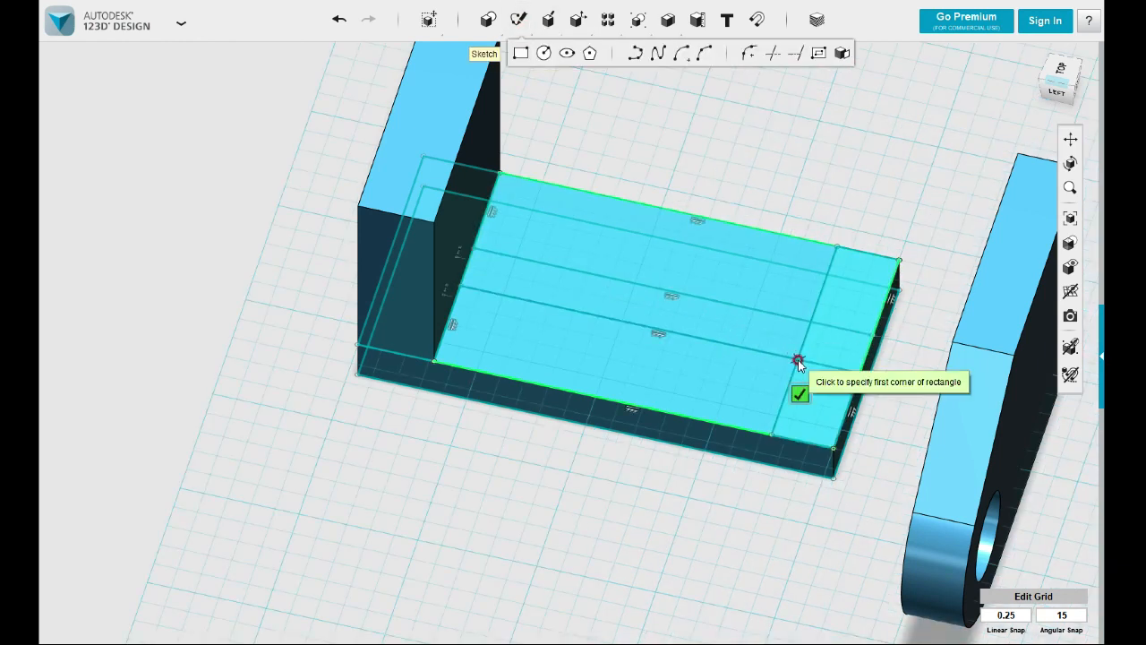
{"action": "left_click", "coordinate": [461, 286]}
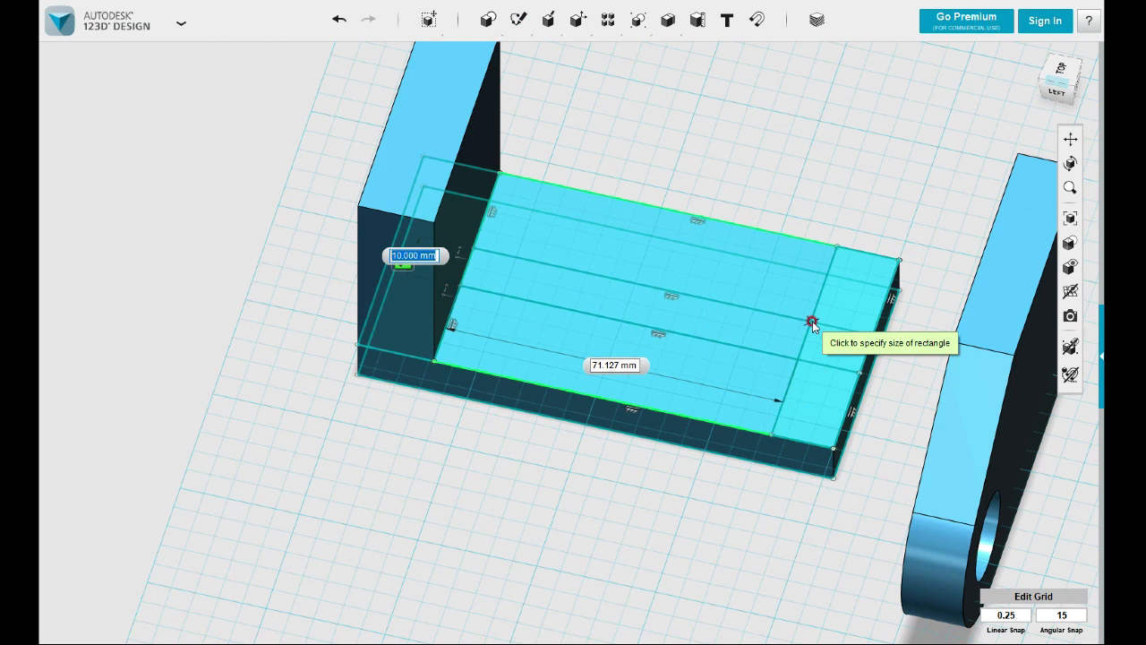
{"action": "key", "text": "Tab"}
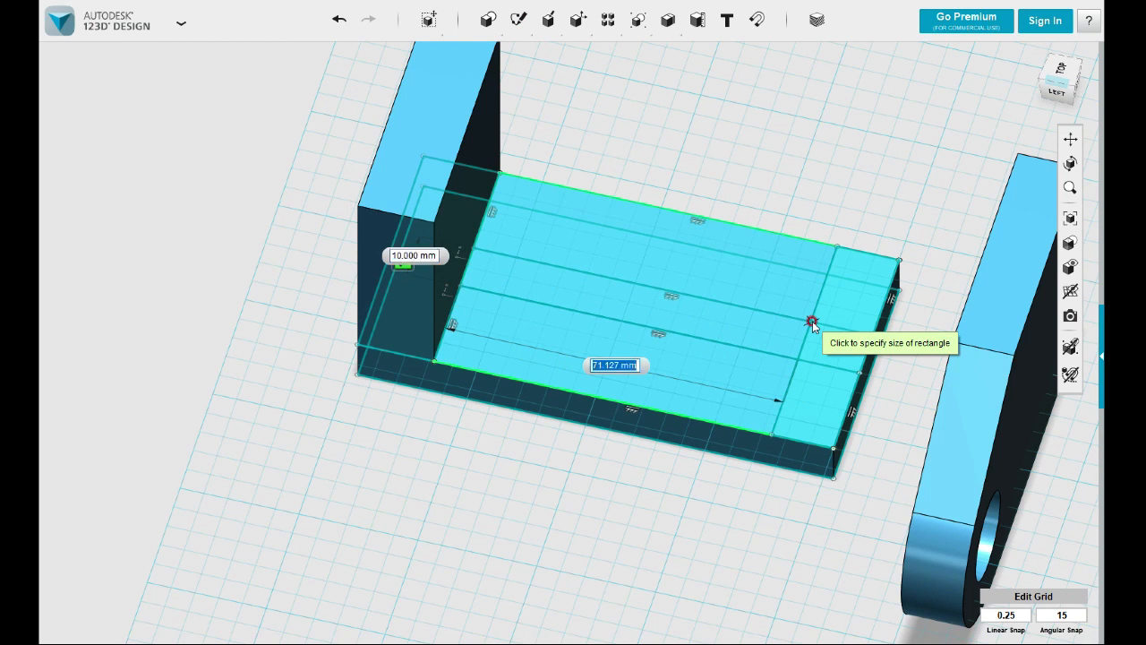
{"action": "key", "text": "Return"}
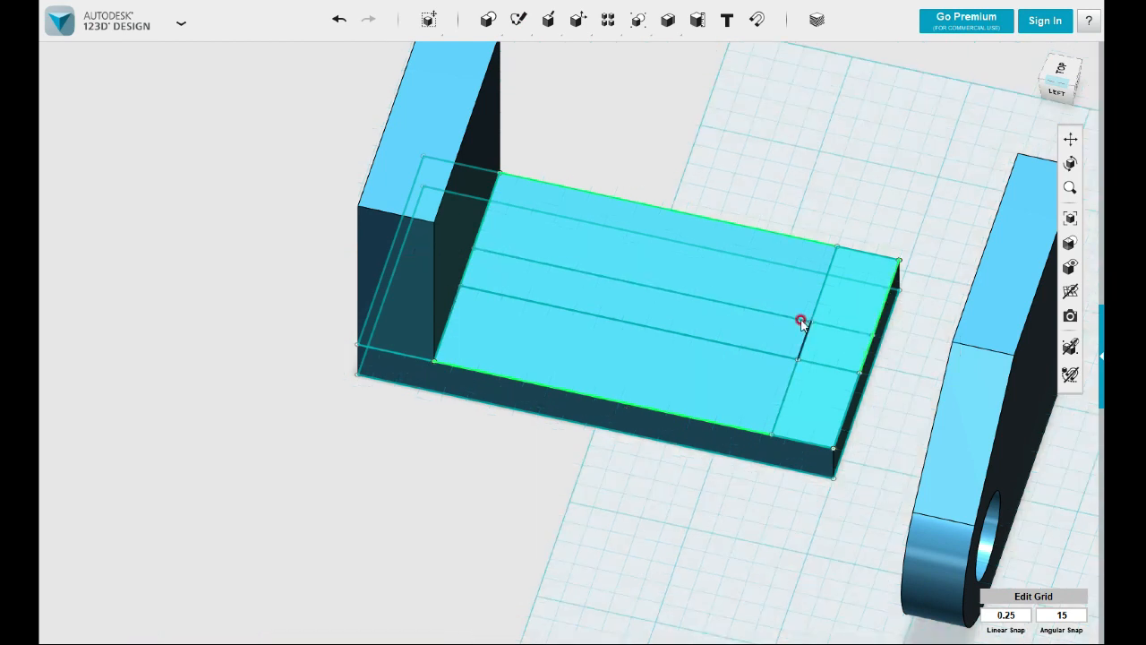
Extrude the shortened middle strip upward about 45 mm as a separate solid, forming a rib against the upright wall
{"action": "left_click", "coordinate": [792, 343]}
{"action": "mouse_move", "coordinate": [816, 402]}
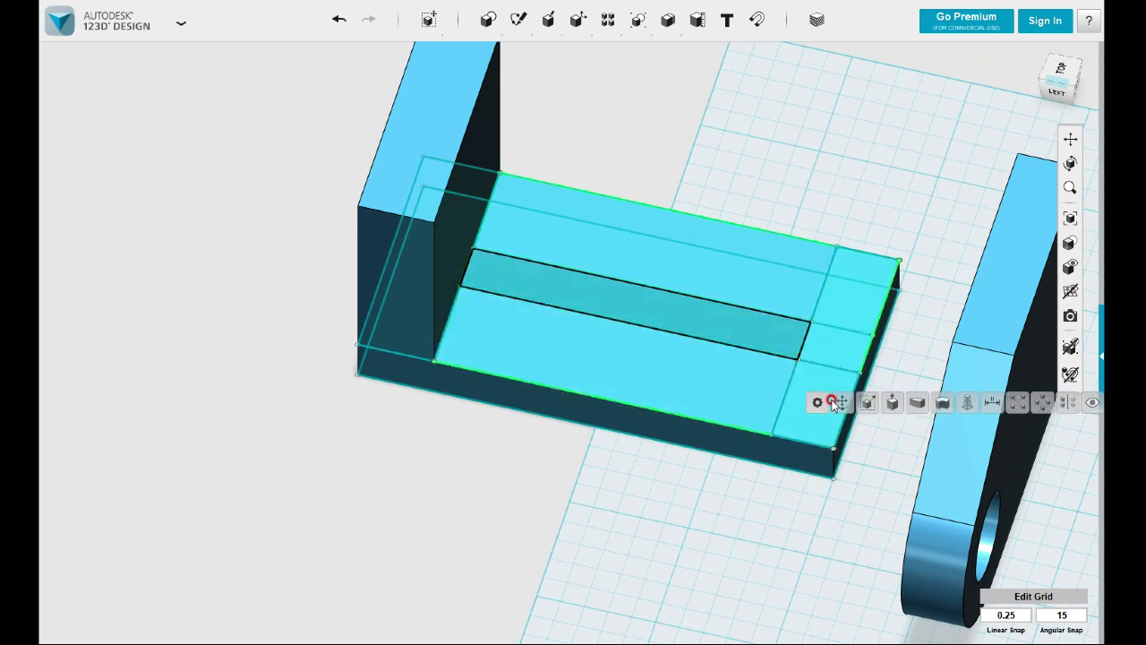
{"action": "left_click", "coordinate": [892, 402]}
{"action": "left_click_drag", "start_coordinate": [638, 296], "coordinate": [607, 164]}
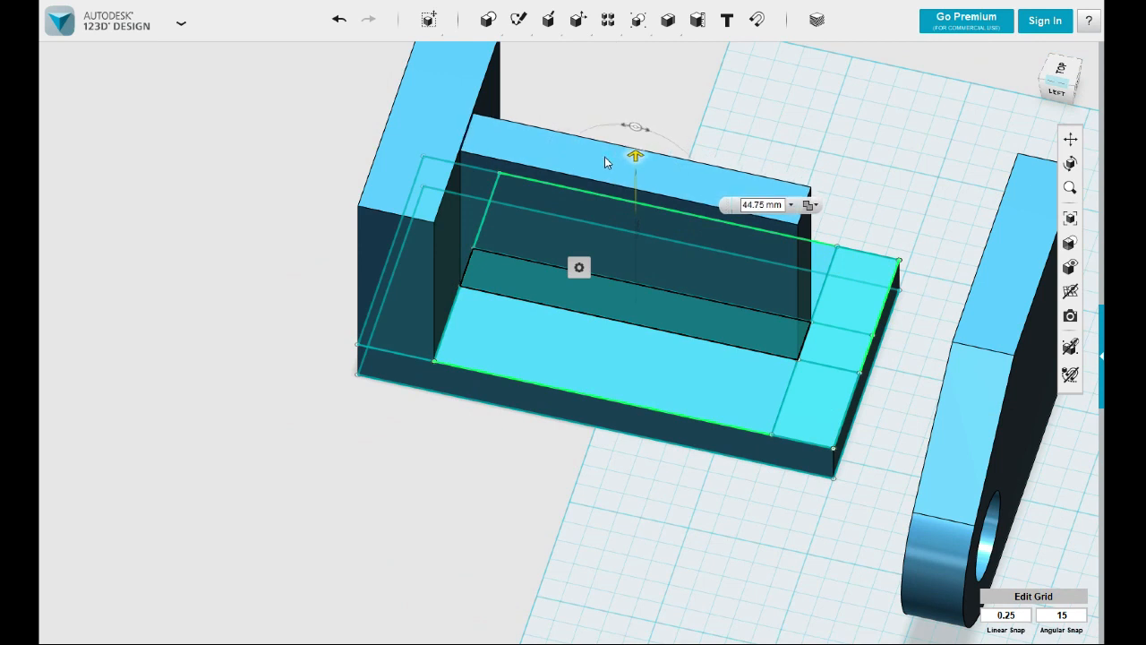
{"action": "left_click", "coordinate": [812, 205]}
{"action": "left_click", "coordinate": [838, 274]}
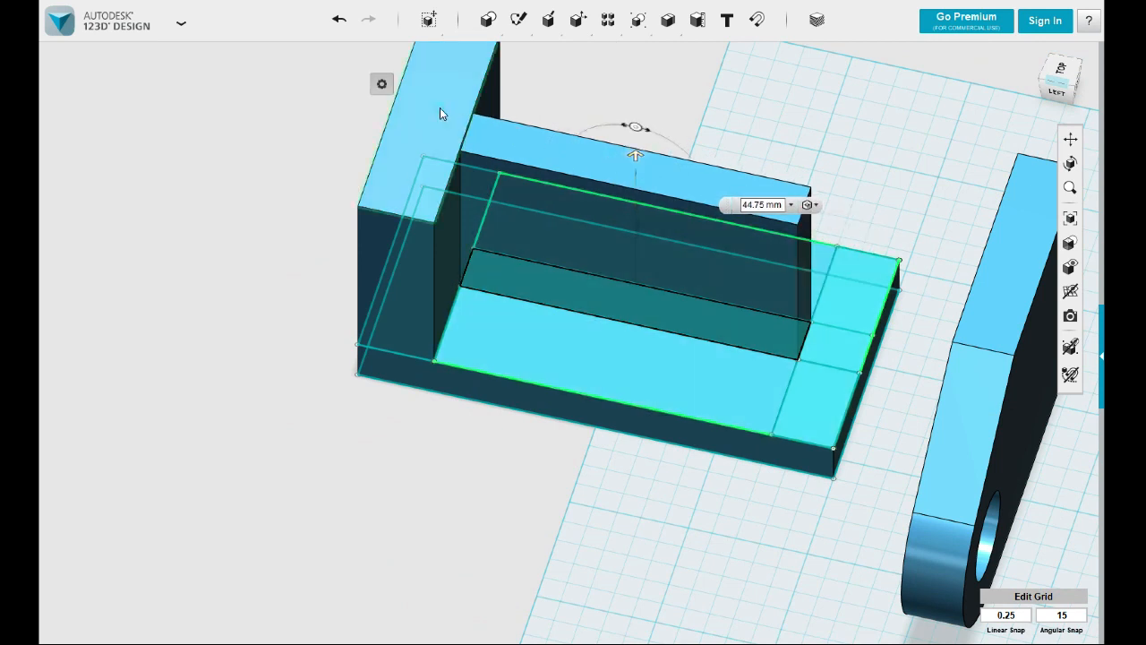
{"action": "left_click", "coordinate": [589, 481]}
Hide all sketches so only the solids are displayed
{"action": "mouse_move", "coordinate": [588, 482]}
{"action": "right_mouse_down"}
{"action": "mouse_move", "coordinate": [535, 455]}
{"action": "mouse_move", "coordinate": [425, 447]}
{"action": "mouse_move", "coordinate": [478, 431]}
{"action": "right_mouse_up"}
{"action": "scroll", "coordinate": [561, 396], "scroll_direction": "up", "scroll_amount": 5}
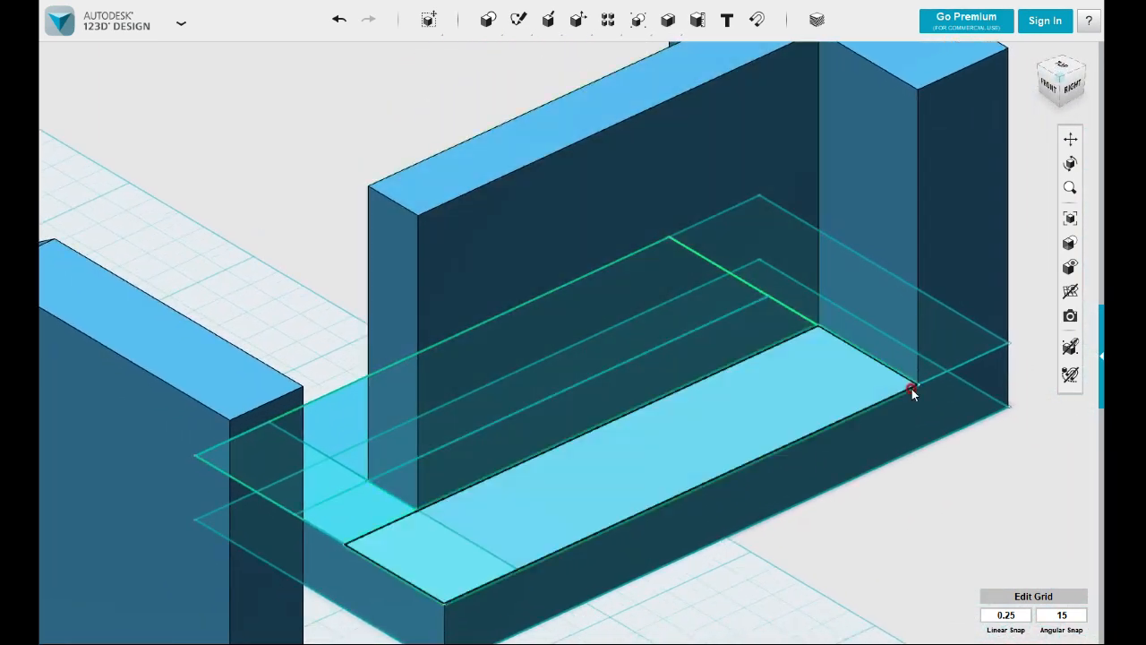
{"action": "mouse_move", "coordinate": [1070, 267]}
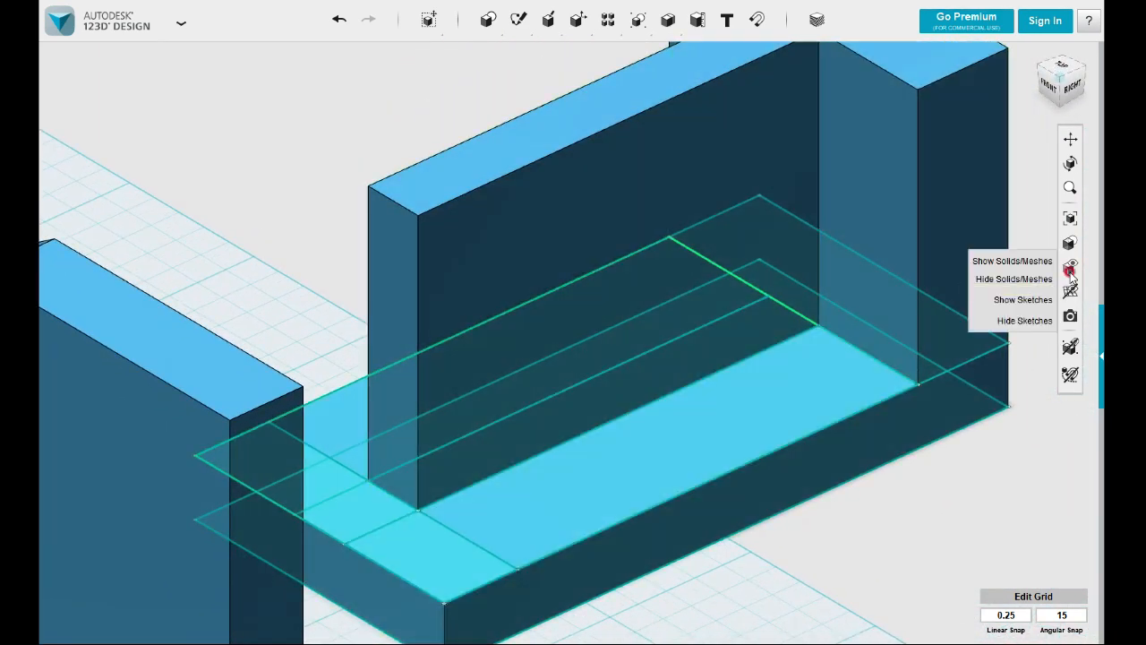
{"action": "left_click", "coordinate": [1028, 318]}
{"action": "scroll", "coordinate": [831, 412], "scroll_direction": "down", "scroll_amount": 3}
{"action": "middle_click_drag", "start_coordinate": [826, 410], "coordinate": [747, 397]}
Project the outline of the rib's long side face into a new sketch
{"action": "mouse_move", "coordinate": [519, 20]}
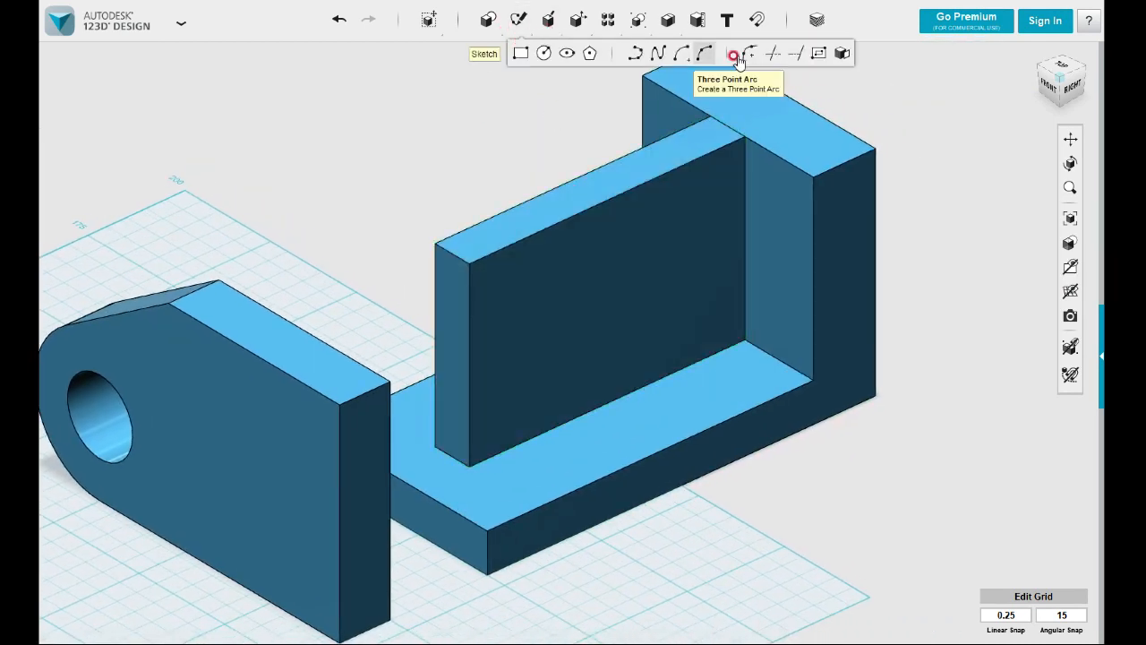
{"action": "left_click", "coordinate": [852, 54]}
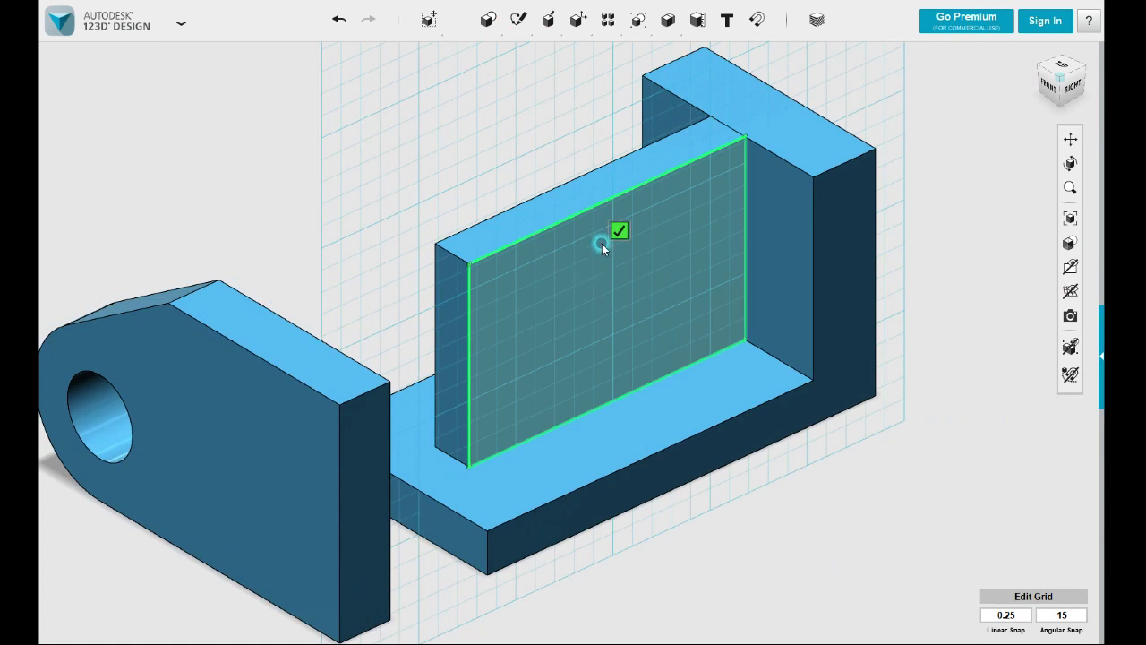
{"action": "left_click", "coordinate": [618, 235]}
{"action": "left_click", "coordinate": [567, 119]}
Draw a diagonal polyline on the rib's side face from its lower free-end corner to its upper corner at the wall
{"action": "left_click", "coordinate": [522, 33]}
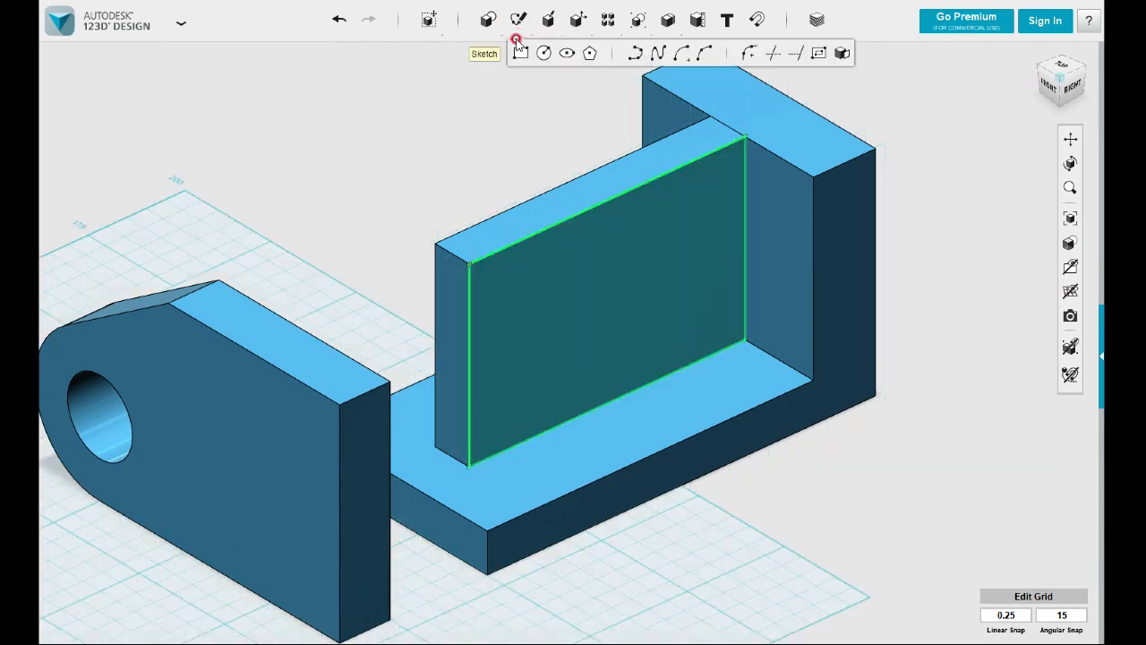
{"action": "left_click", "coordinate": [629, 51]}
{"action": "left_click", "coordinate": [568, 348]}
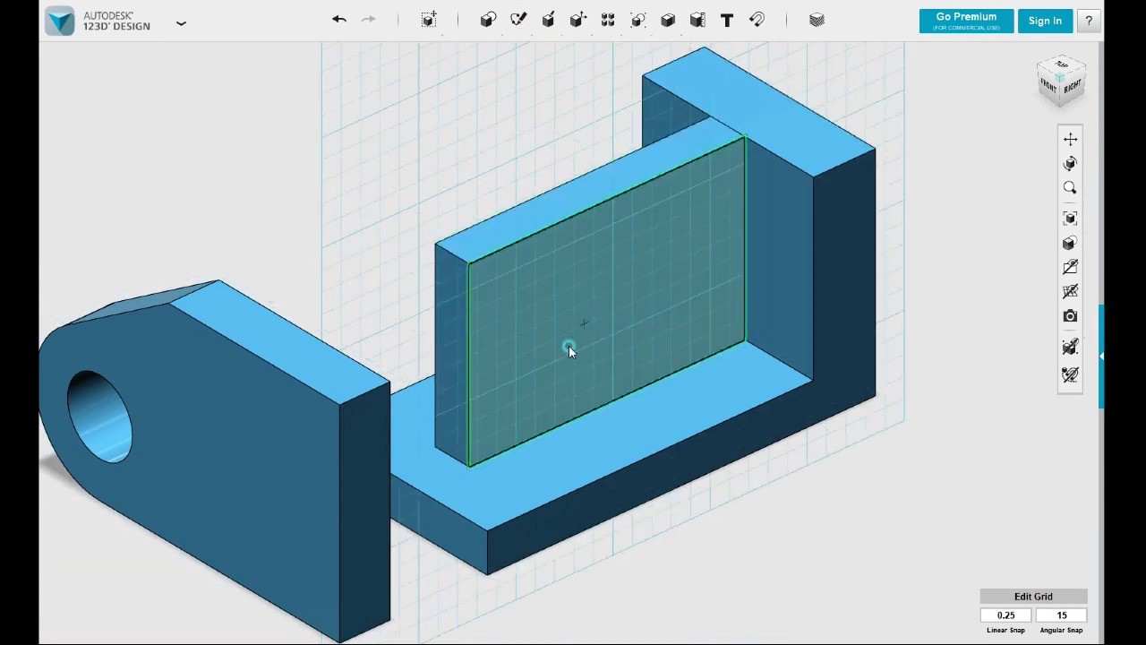
{"action": "left_click", "coordinate": [477, 461]}
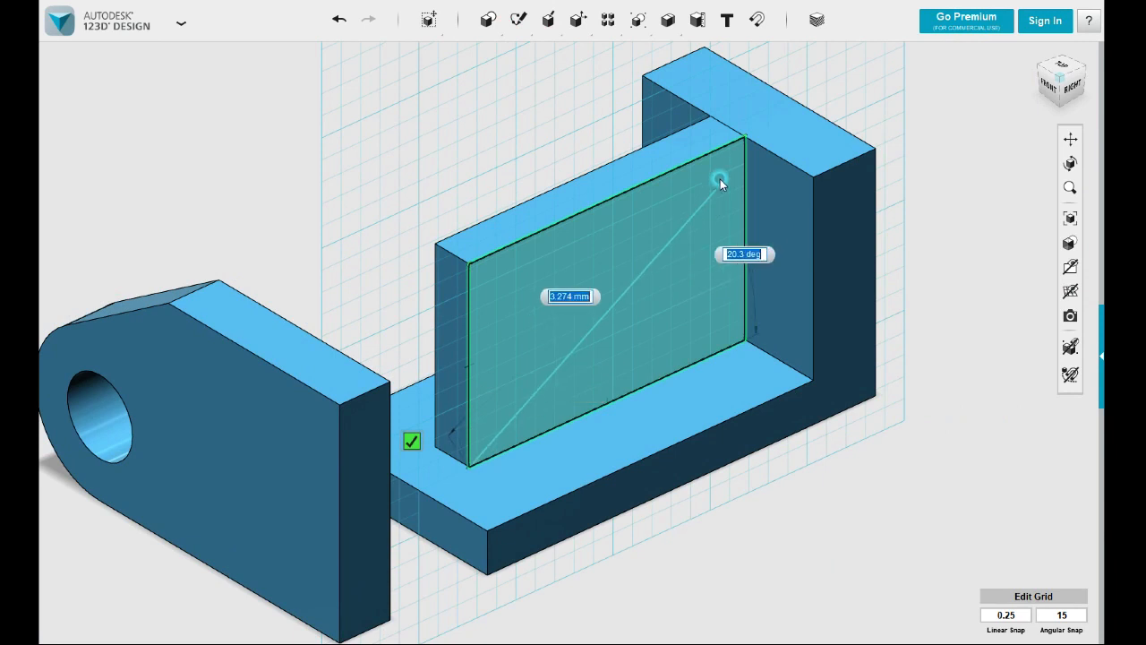
{"action": "left_click", "coordinate": [744, 138]}
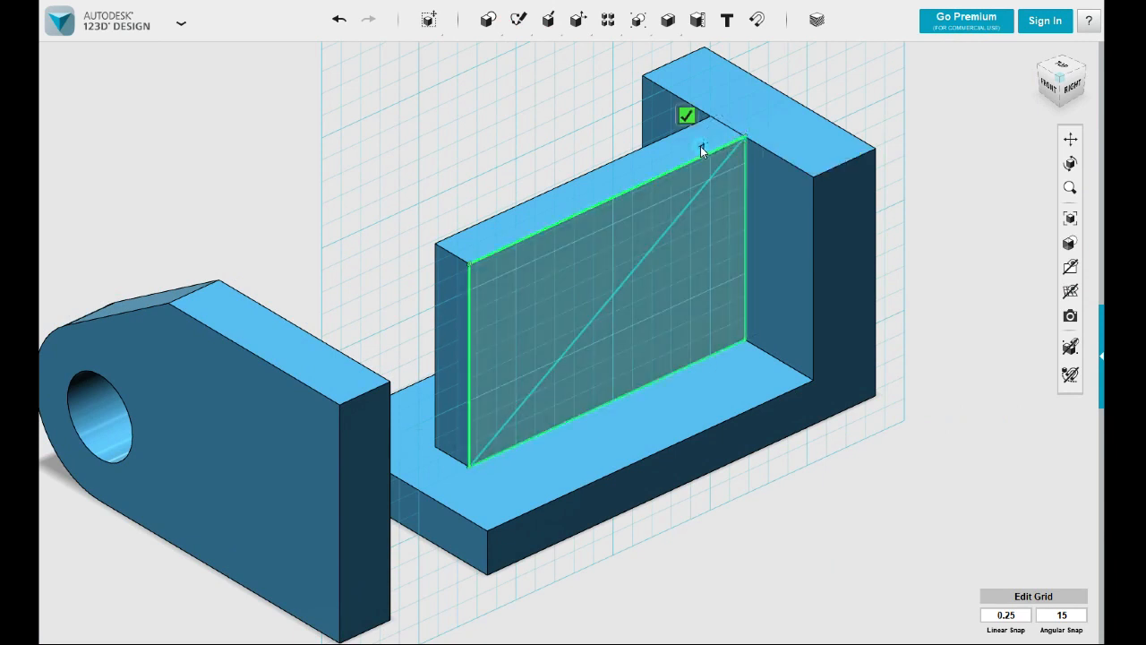
{"action": "left_click", "coordinate": [472, 265]}
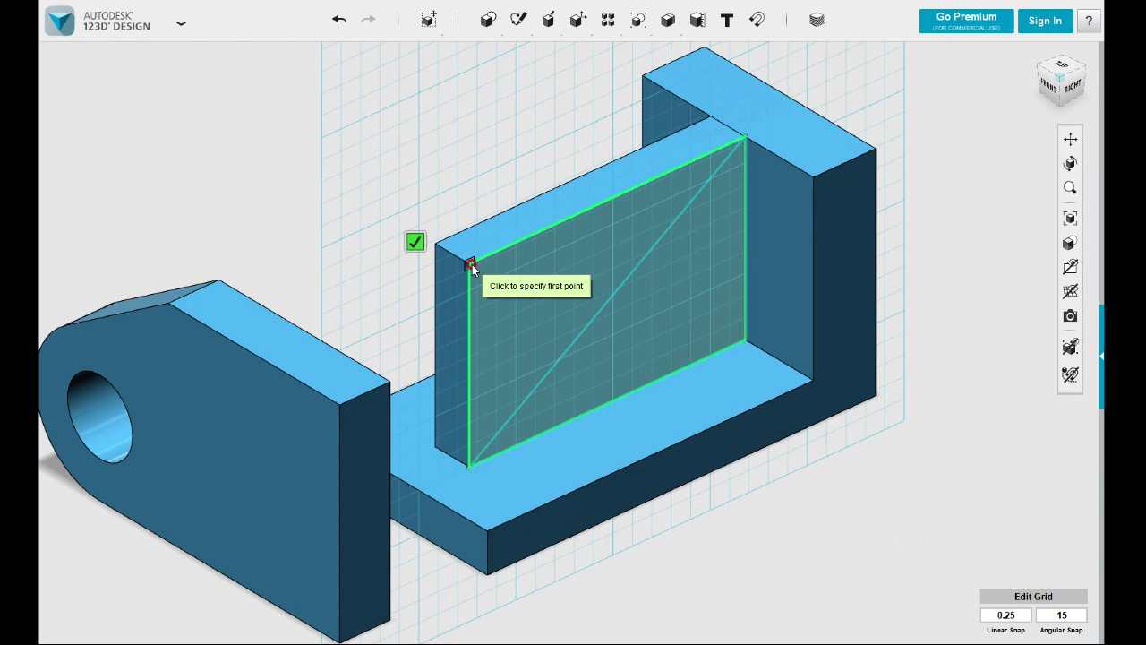
Draw a line down the vertical free-end edge of the rib's side face and finish the sketch
{"action": "left_click", "coordinate": [472, 265]}
{"action": "left_click", "coordinate": [469, 461]}
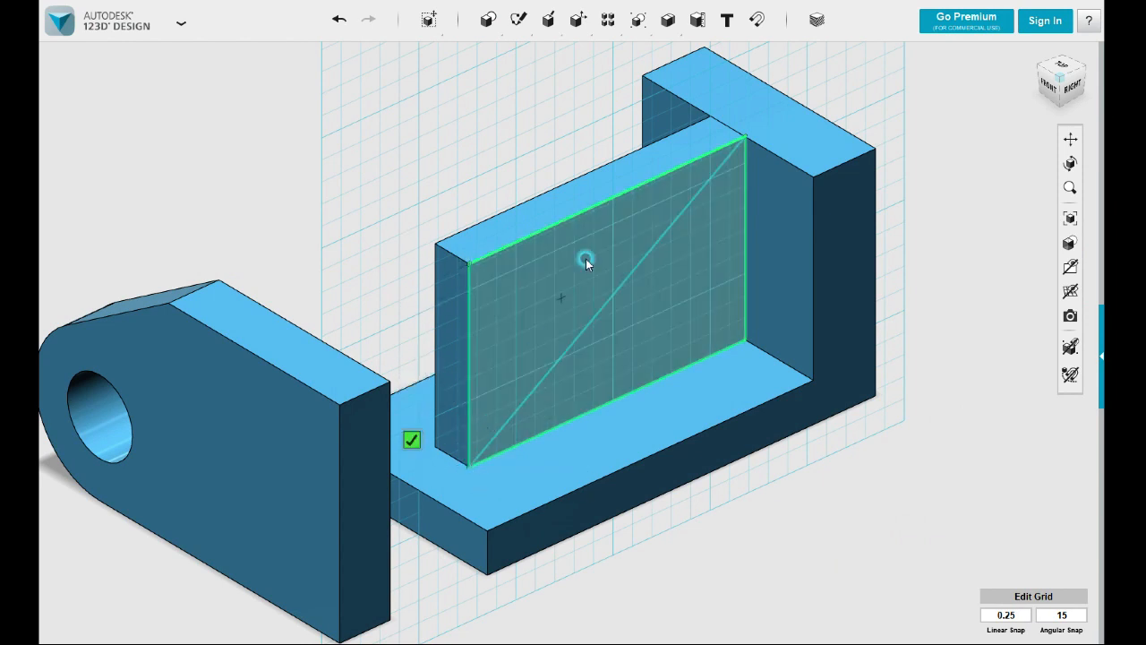
{"action": "key", "text": "Escape"}
Extrude-cut the triangle above the diagonal through the full thickness of the rib, and hide the sketches
{"action": "left_click", "coordinate": [599, 333]}
{"action": "left_click", "coordinate": [672, 333]}
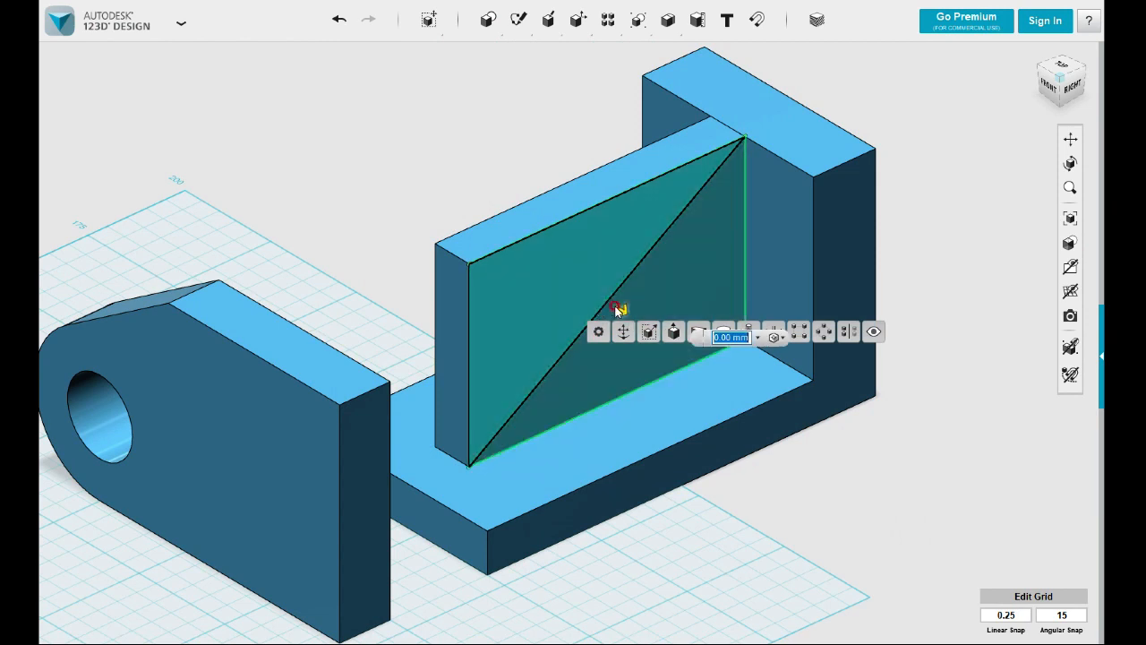
{"action": "left_click_drag", "start_coordinate": [621, 310], "coordinate": [431, 194]}
{"action": "left_click", "coordinate": [313, 116]}
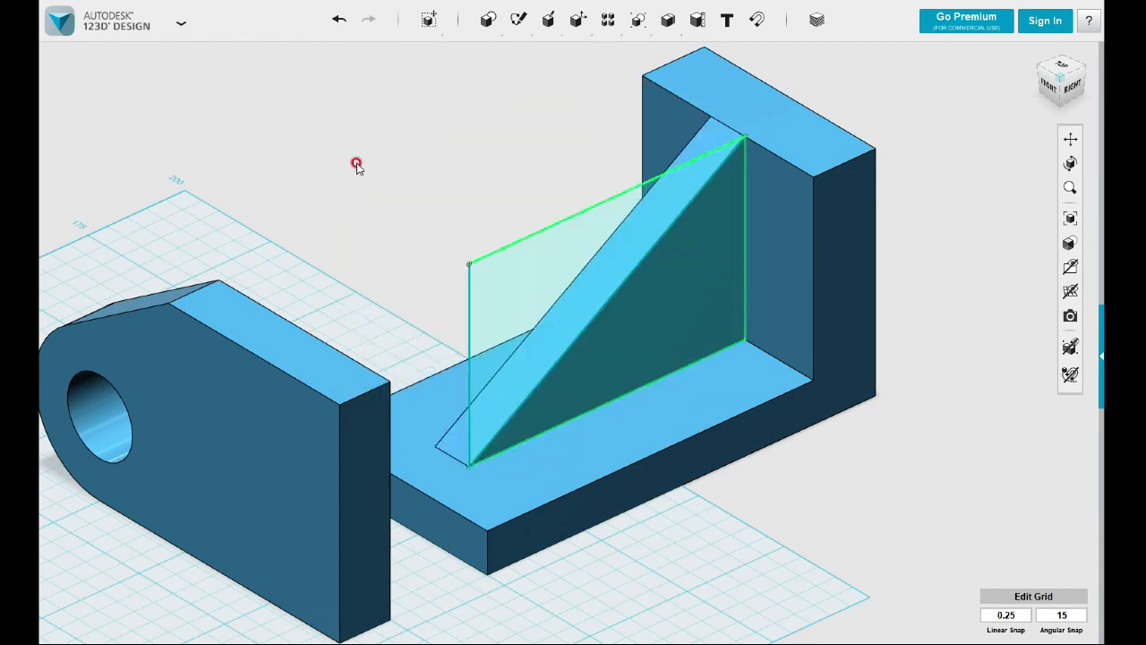
{"action": "right_click_drag", "start_coordinate": [815, 472], "coordinate": [815, 474]}
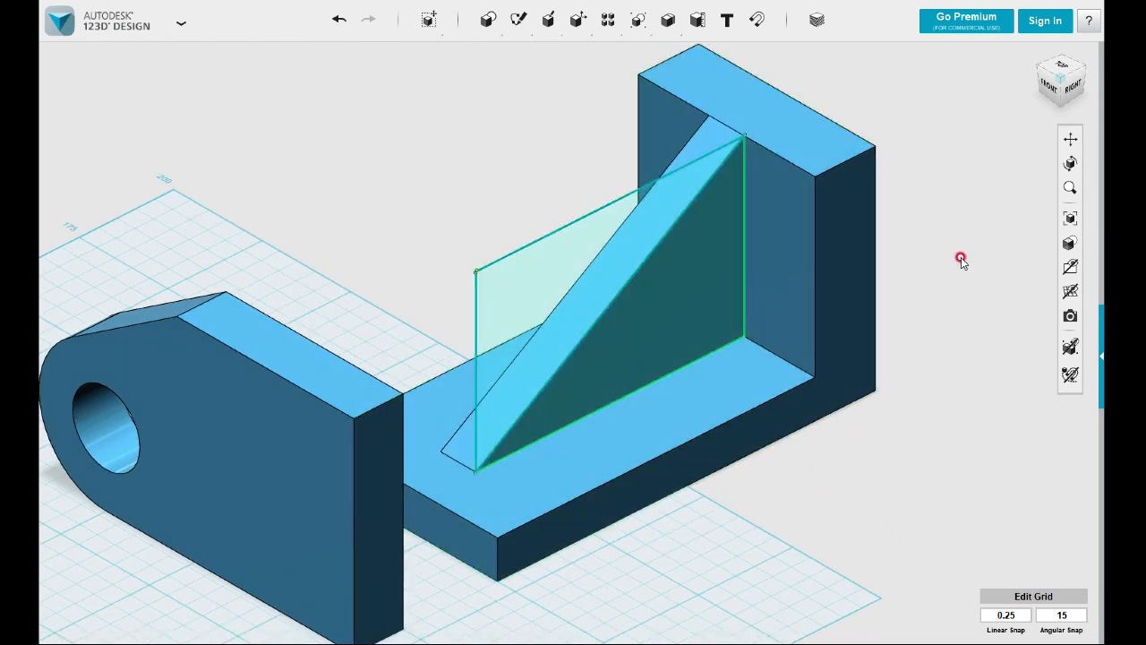
{"action": "mouse_move", "coordinate": [1066, 267]}
{"action": "left_click", "coordinate": [1023, 319]}
Merge the triangular rib with the base plate and upright wall into one solid
{"action": "mouse_move", "coordinate": [638, 19]}
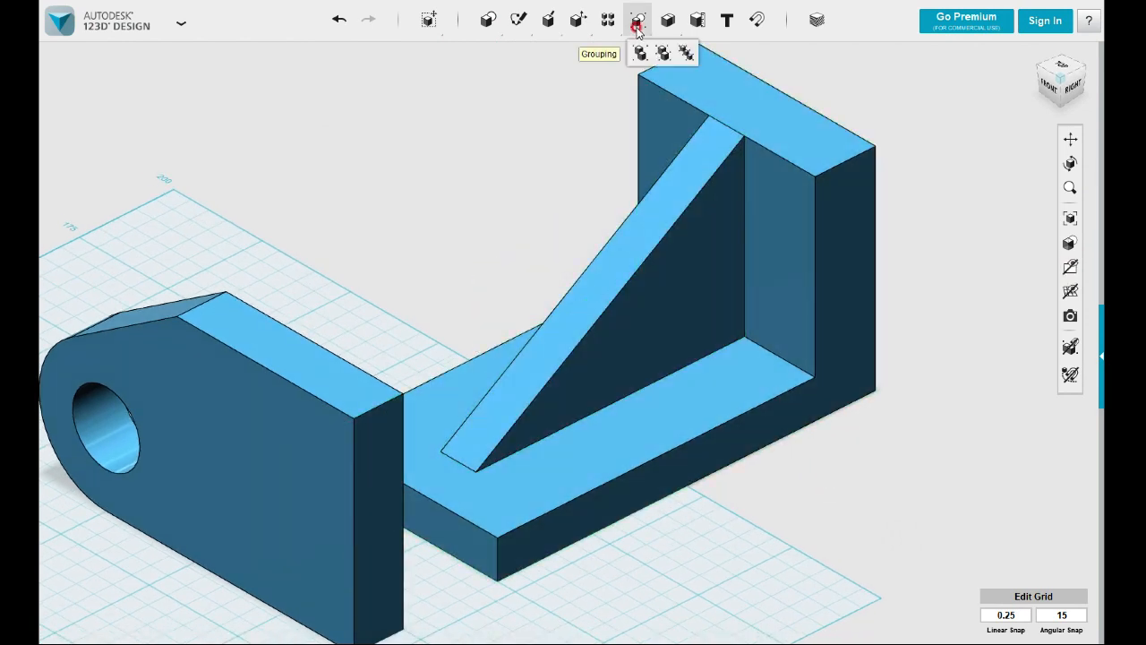
{"action": "left_click", "coordinate": [667, 42]}
{"action": "left_click", "coordinate": [781, 205]}
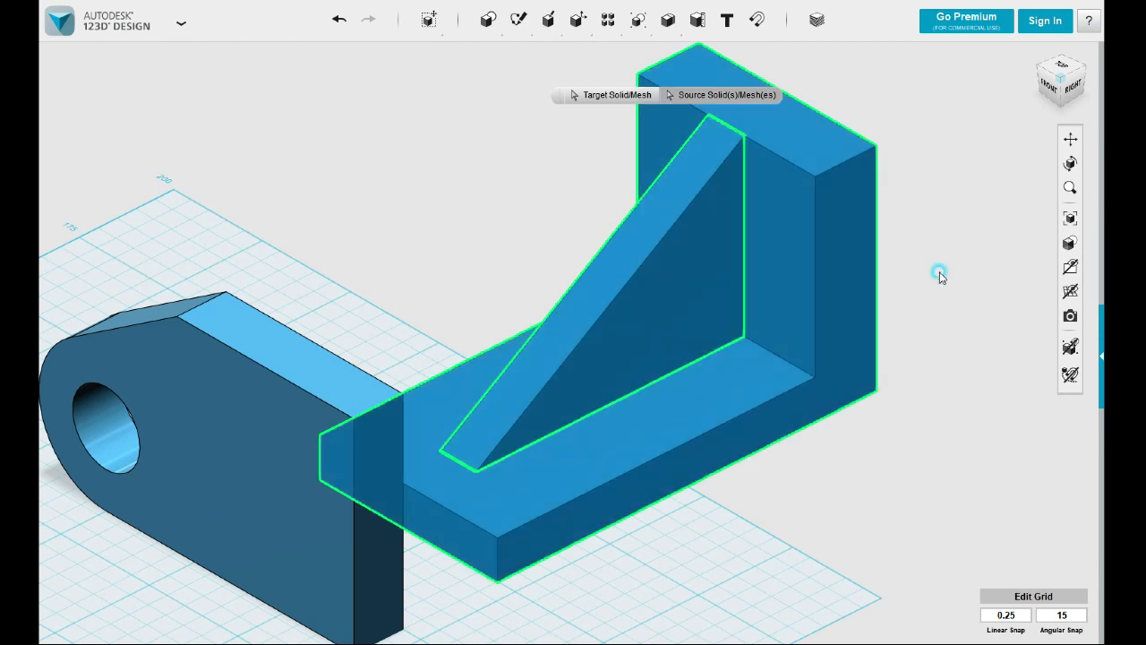
{"action": "left_click", "coordinate": [940, 274]}
Snap the free end face of the ribbed bracket's base onto the flat side face of the plate with the hole
{"action": "right_click_drag", "start_coordinate": [922, 333], "coordinate": [814, 390]}
{"action": "left_click", "coordinate": [905, 260]}
{"action": "right_click_drag", "start_coordinate": [905, 260], "coordinate": [870, 173]}
{"action": "left_click", "coordinate": [757, 20]}
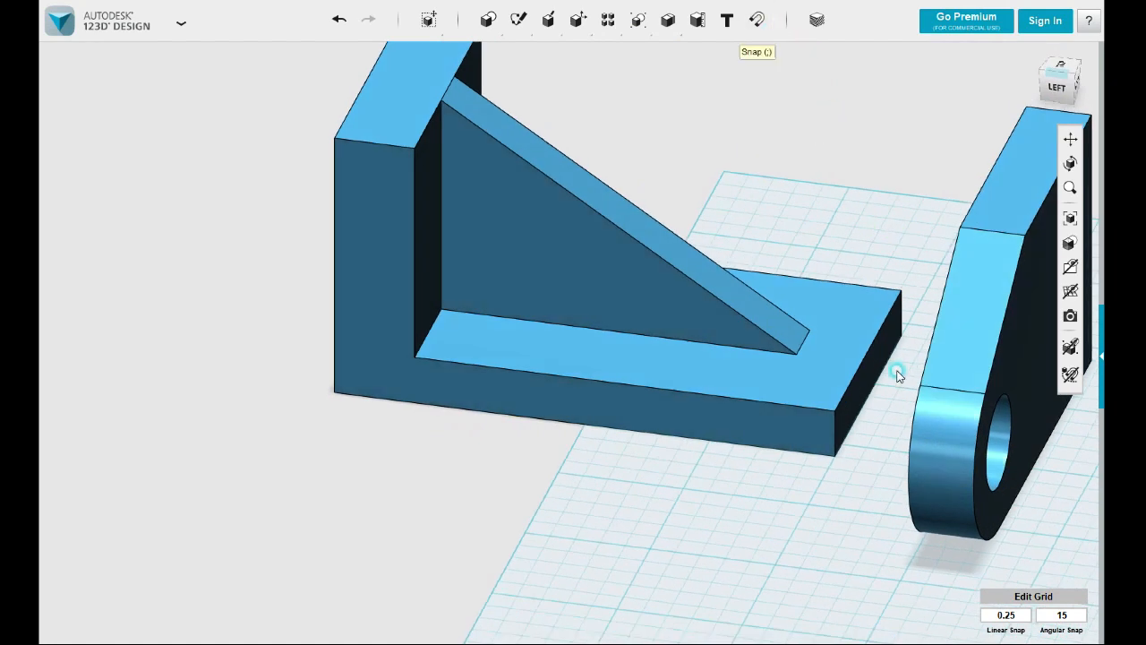
{"action": "left_click", "coordinate": [868, 372]}
{"action": "right_click_drag", "start_coordinate": [742, 488], "coordinate": [835, 453]}
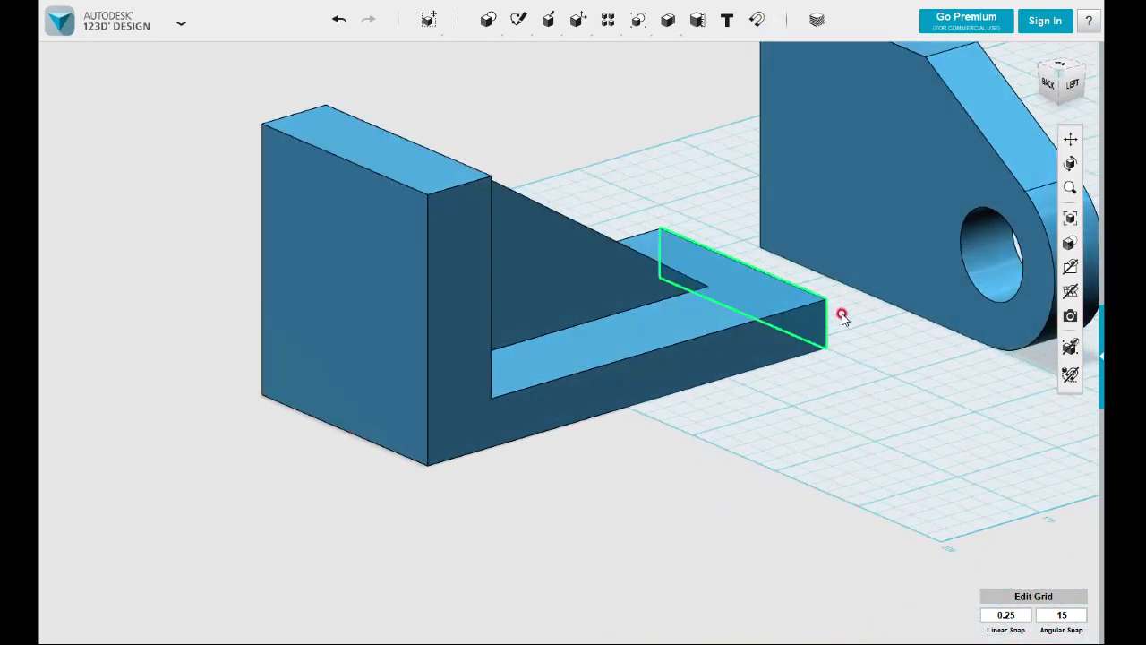
{"action": "left_click", "coordinate": [861, 279]}
{"action": "left_click", "coordinate": [856, 406]}
{"action": "right_click_drag", "start_coordinate": [859, 378], "coordinate": [827, 255]}
{"action": "scroll", "coordinate": [830, 322], "scroll_direction": "down", "scroll_amount": 3}
{"action": "middle_click_drag", "start_coordinate": [829, 326], "coordinate": [712, 507]}
{"action": "left_click", "coordinate": [736, 457]}
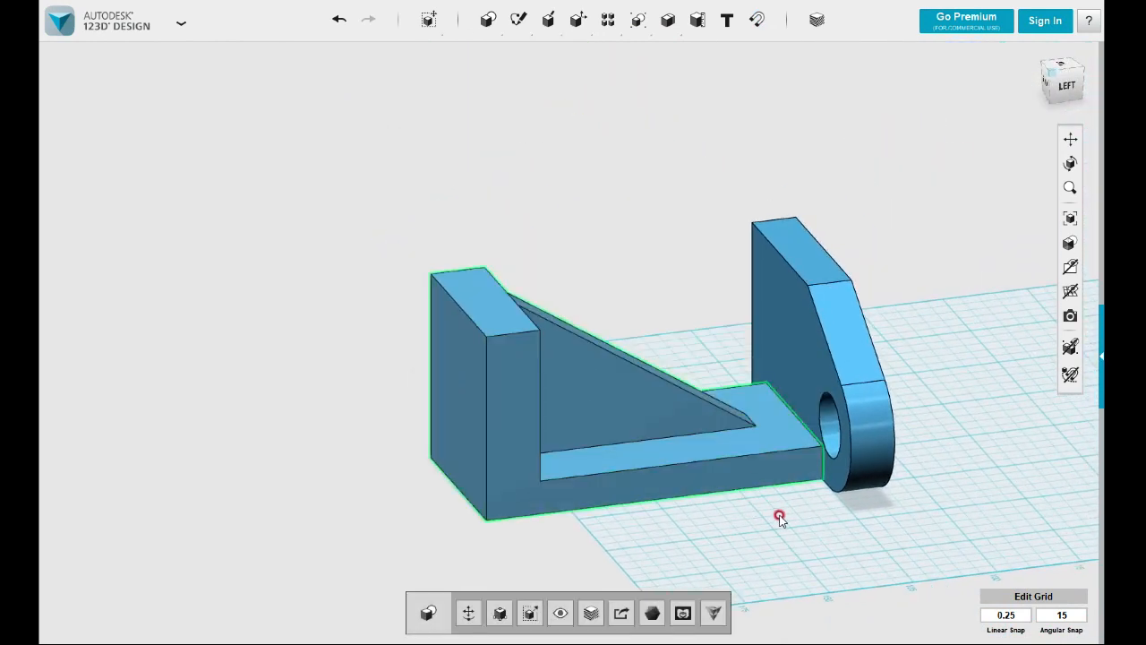
{"action": "left_click", "coordinate": [824, 534]}
Align the bracket and the holed plate in top view, flush with the plate's straight end opposite the rounded end
{"action": "left_click", "coordinate": [1067, 86]}
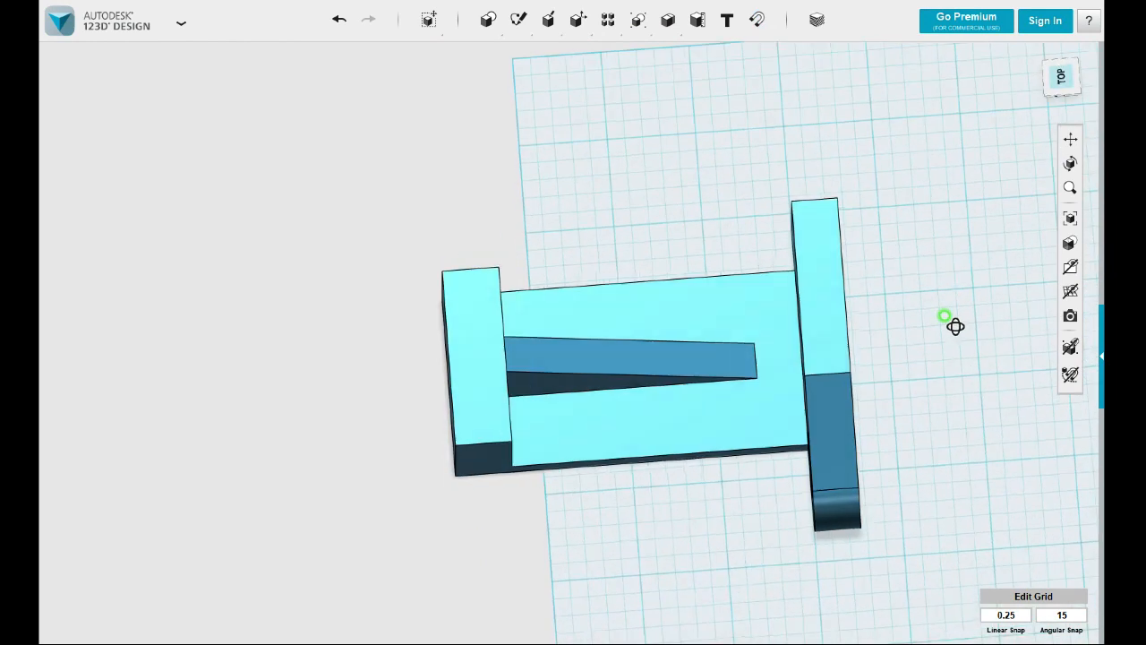
{"action": "right_click_drag", "start_coordinate": [928, 219], "coordinate": [931, 235]}
{"action": "left_click_drag", "start_coordinate": [931, 494], "coordinate": [330, 93]}
{"action": "mouse_move", "coordinate": [429, 20]}
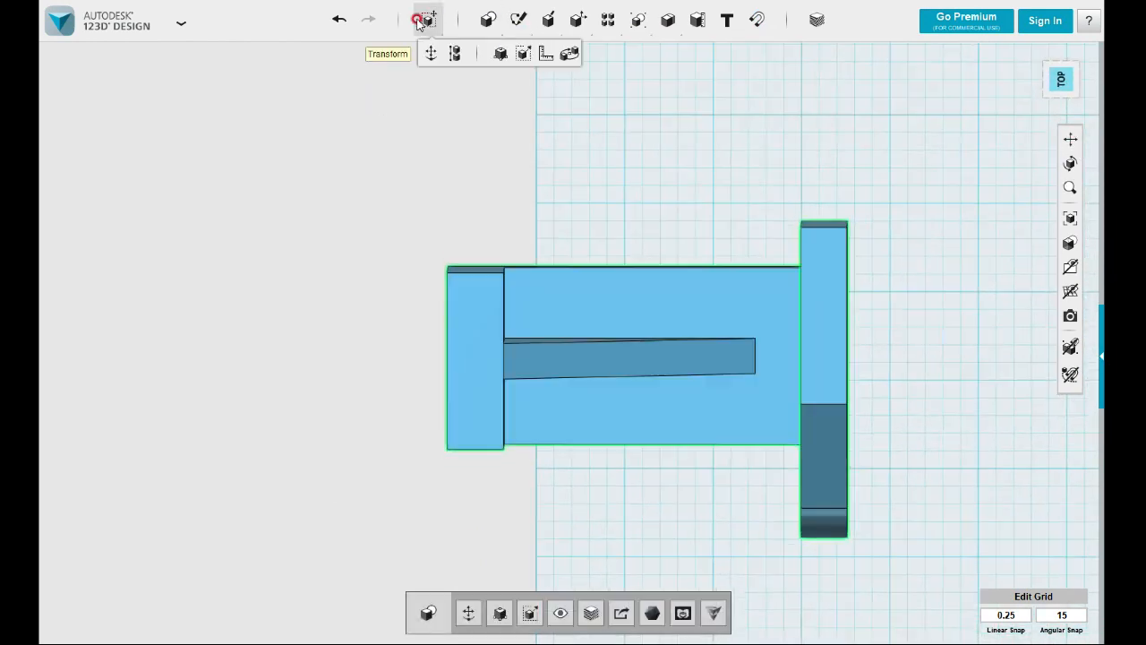
{"action": "left_click", "coordinate": [455, 53]}
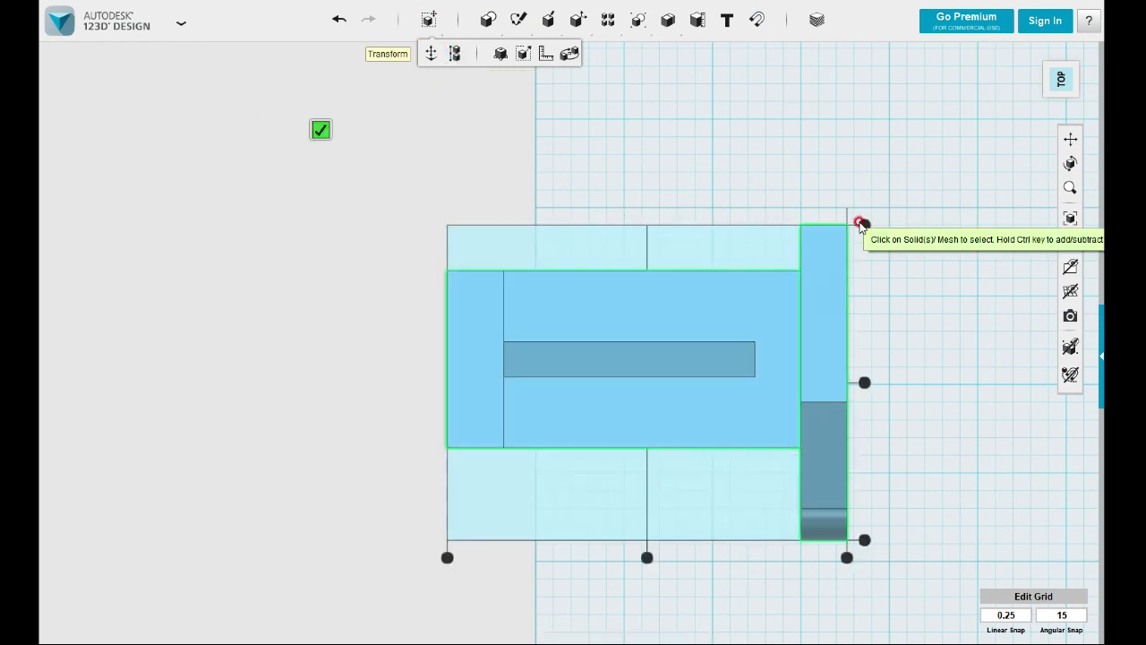
{"action": "left_click", "coordinate": [865, 224]}
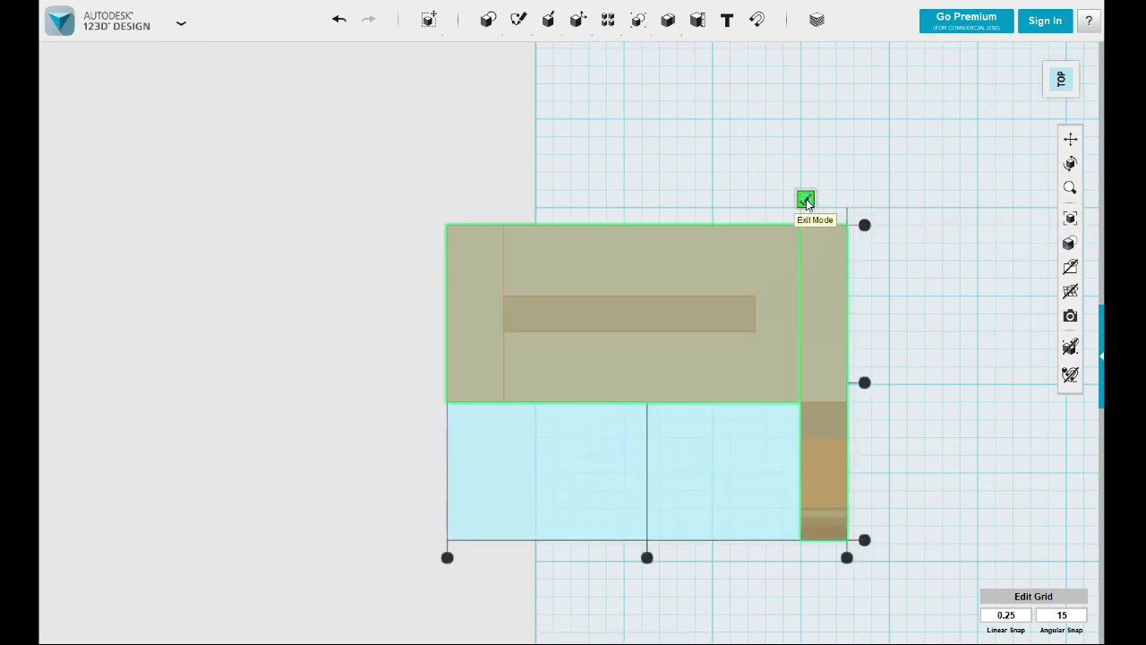
{"action": "left_click", "coordinate": [806, 200]}
Move the ribbed bracket up 44 mm in the left view, bringing its base level with the holed plate's upper edge
{"action": "right_click_drag", "start_coordinate": [949, 307], "coordinate": [945, 281]}
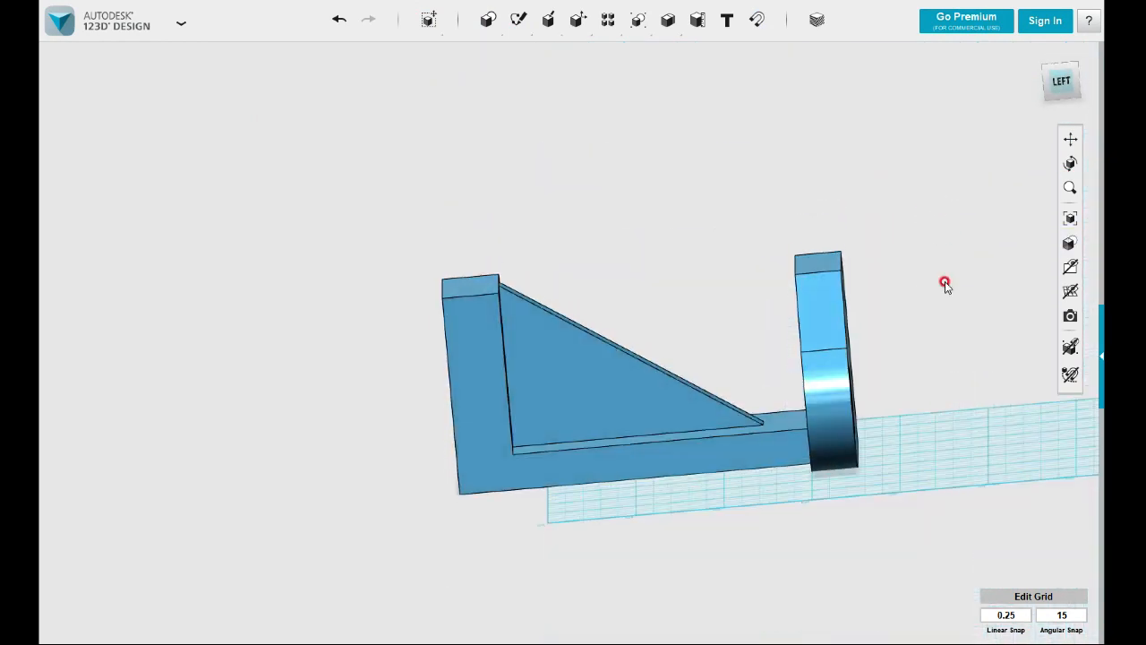
{"action": "left_click", "coordinate": [741, 484]}
{"action": "left_click", "coordinate": [1061, 81]}
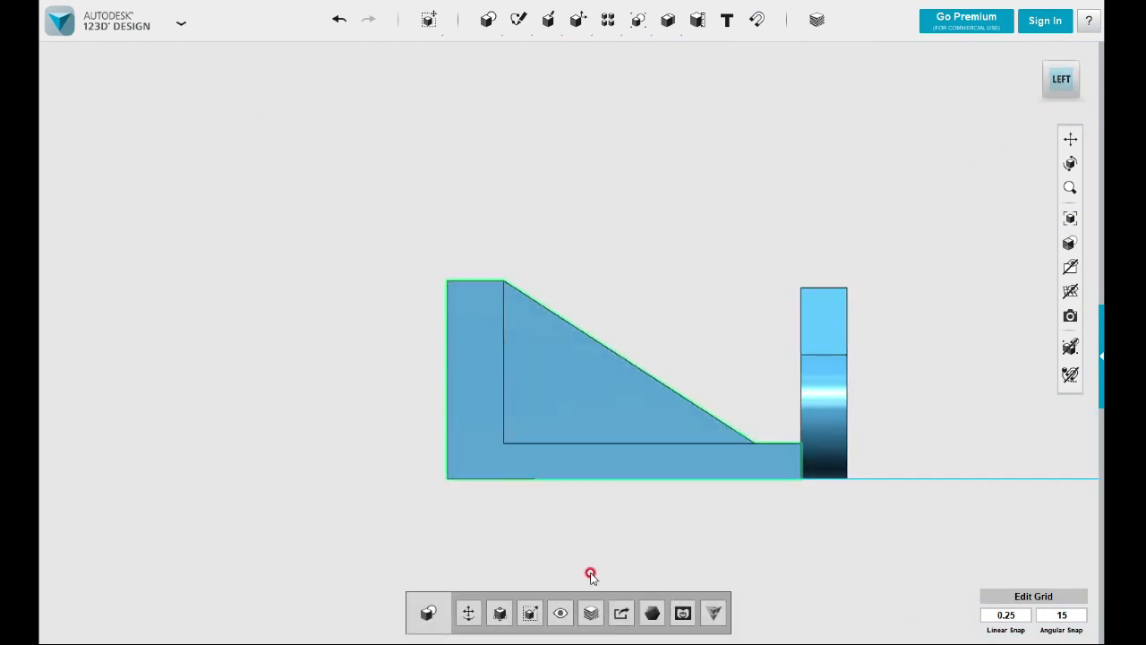
{"action": "left_click", "coordinate": [469, 612]}
{"action": "left_click_drag", "start_coordinate": [627, 335], "coordinate": [639, 175]}
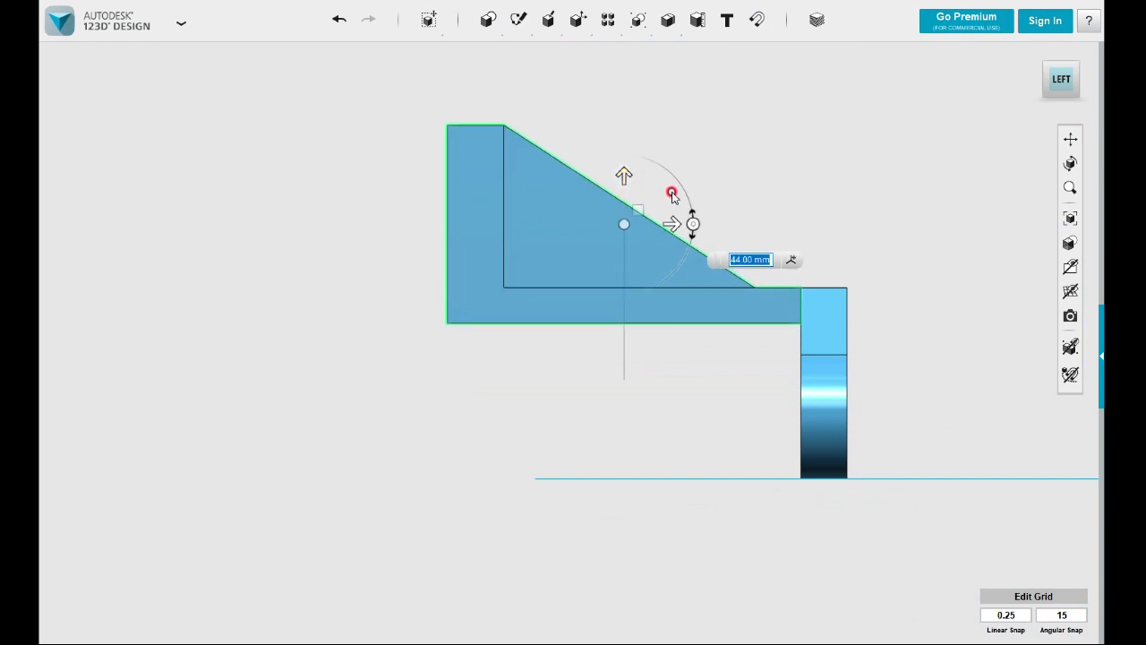
{"action": "left_click", "coordinate": [817, 212]}
Merge the raised ribbed bracket and the holed plate into a single solid
{"action": "right_click_drag", "start_coordinate": [888, 225], "coordinate": [832, 262]}
{"action": "mouse_move", "coordinate": [669, 20]}
{"action": "left_click", "coordinate": [671, 52]}
{"action": "left_click", "coordinate": [672, 268]}
{"action": "left_click", "coordinate": [755, 462]}
{"action": "left_click", "coordinate": [846, 262]}
{"action": "scroll", "coordinate": [826, 266], "scroll_direction": "down", "scroll_amount": 2}
{"action": "middle_click_drag", "start_coordinate": [851, 274], "coordinate": [759, 317]}
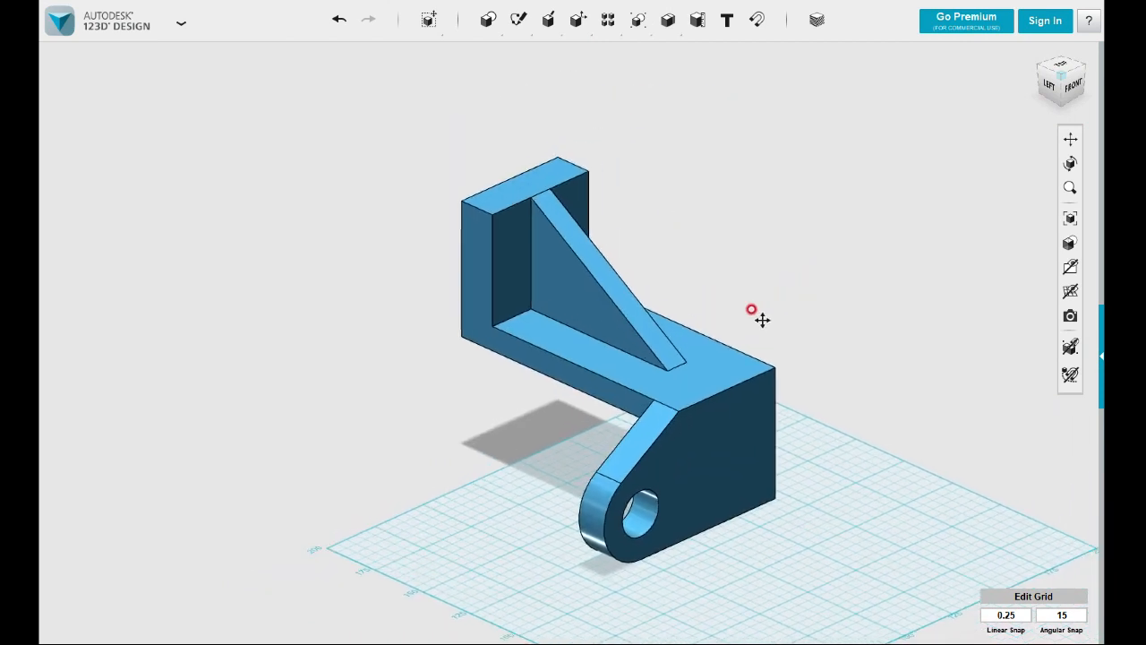
Hide the grid so only the finished part is displayed
{"action": "left_click", "coordinate": [1070, 291]}
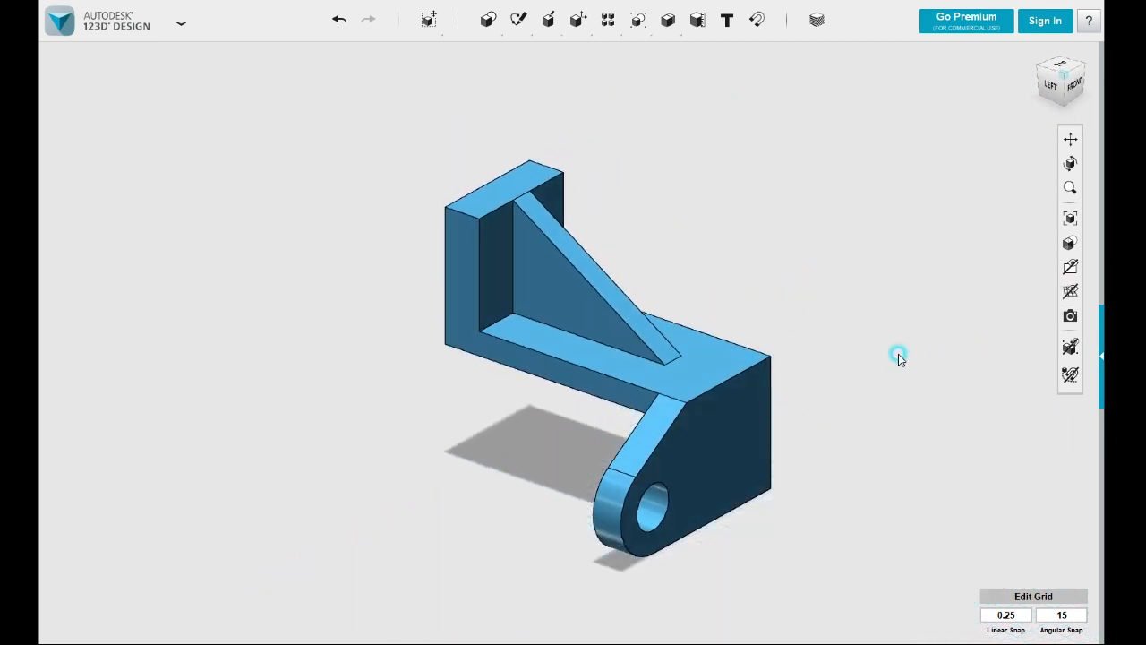
{"action": "middle_click_drag", "start_coordinate": [824, 352], "coordinate": [783, 315]}
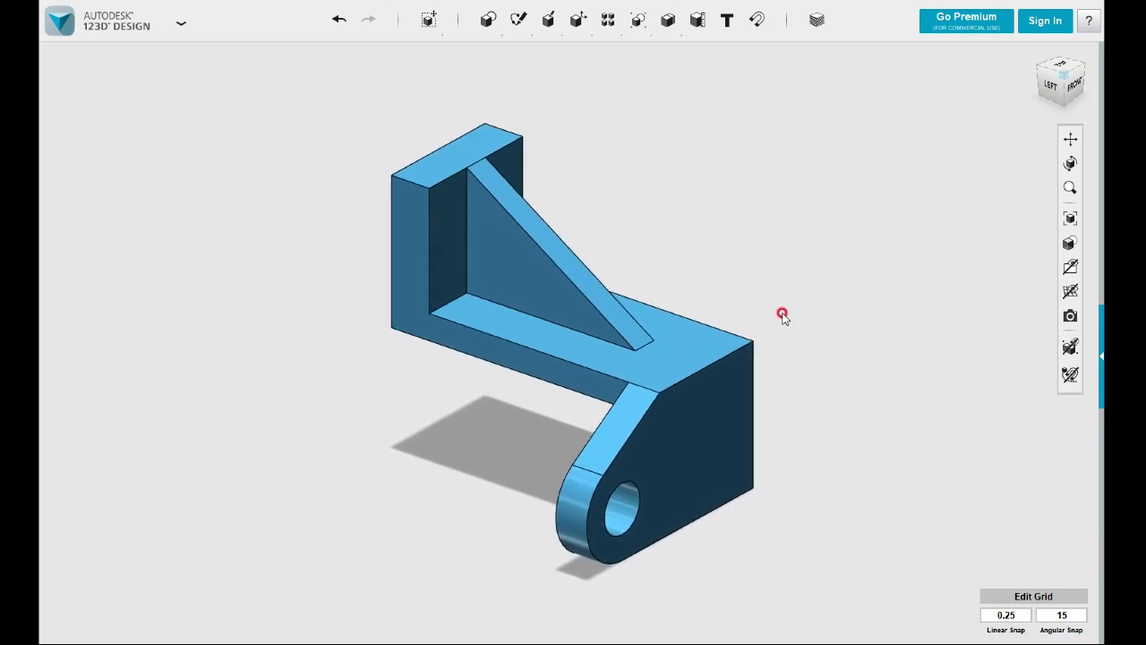
{"action": "scroll", "coordinate": [741, 327], "scroll_direction": "up", "scroll_amount": 1}
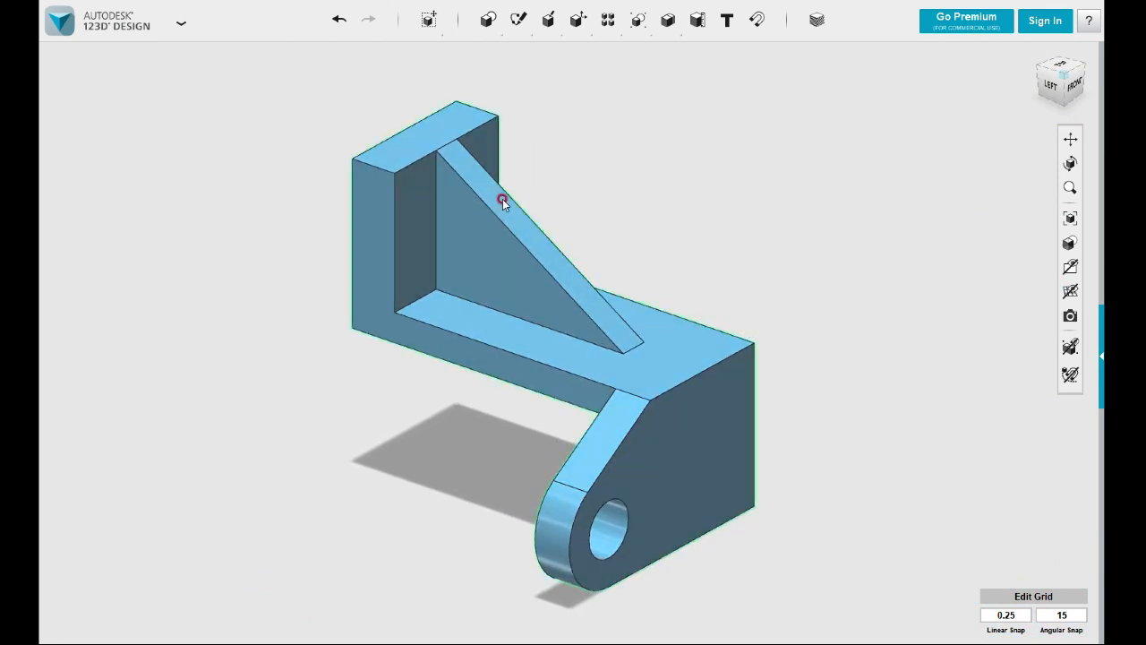